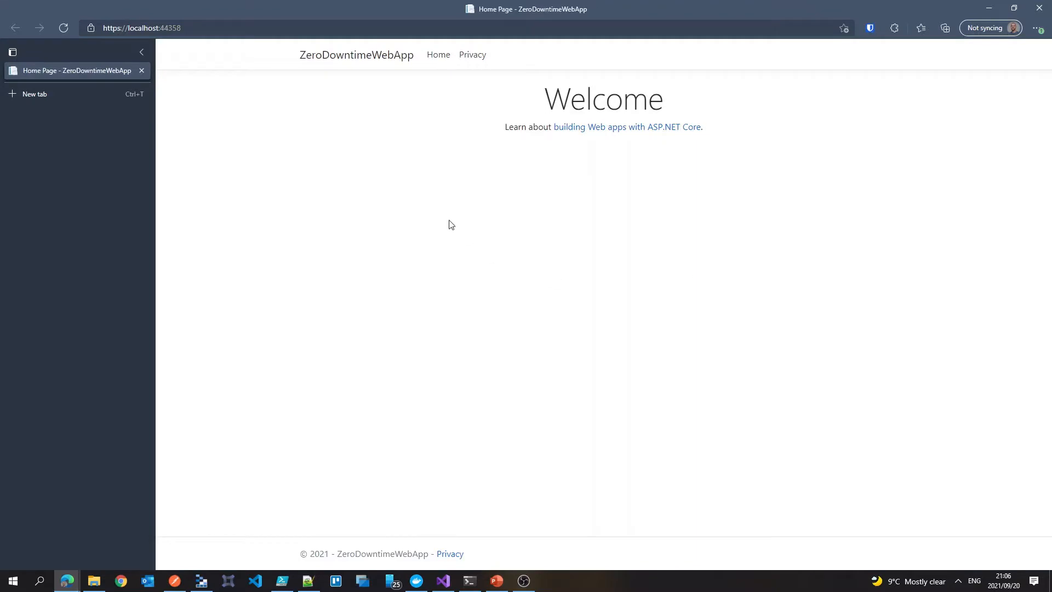
Check the Home and Privacy pages of the locally running ZeroDowntimeWebApp by switching between them
click(443, 64)
click(470, 59)
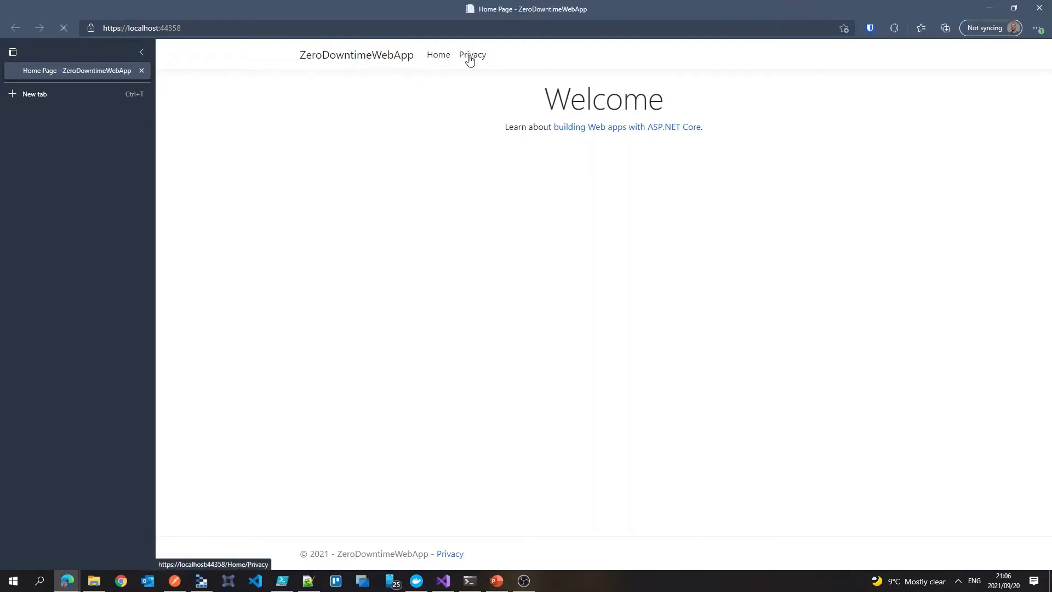
click(442, 57)
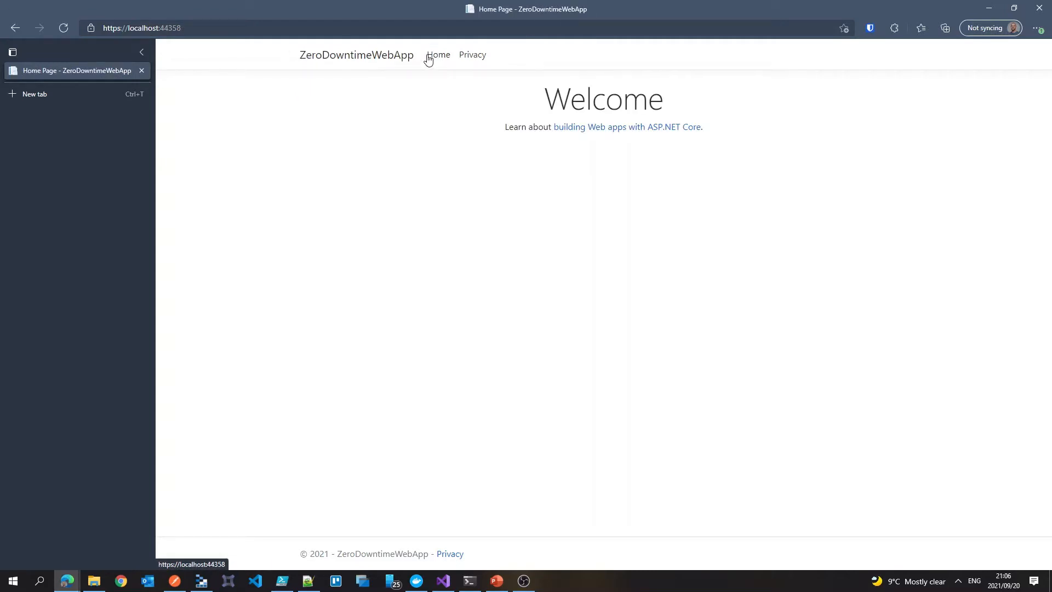
click(470, 58)
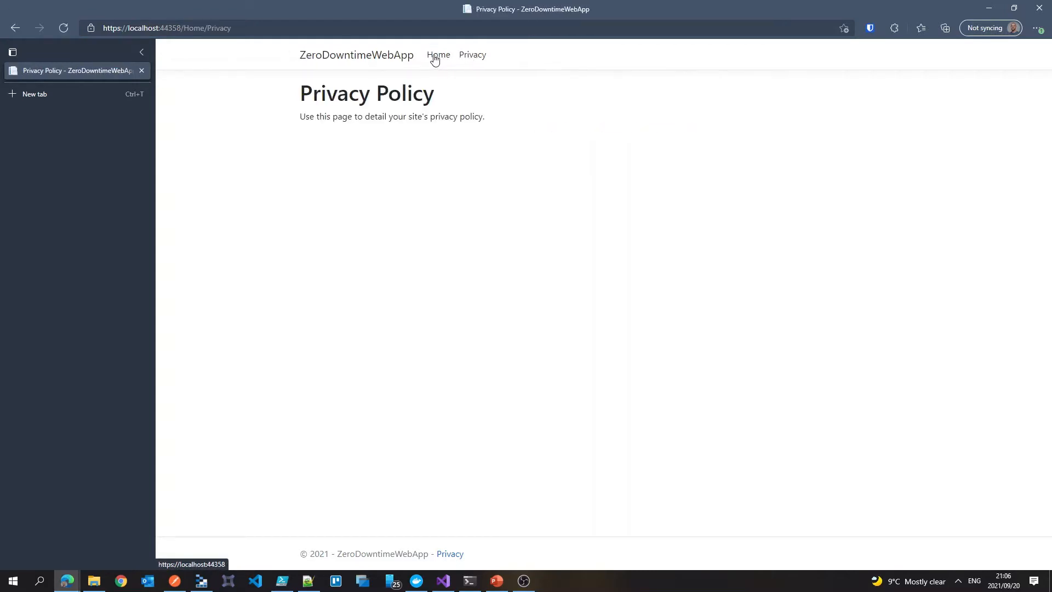
click(436, 57)
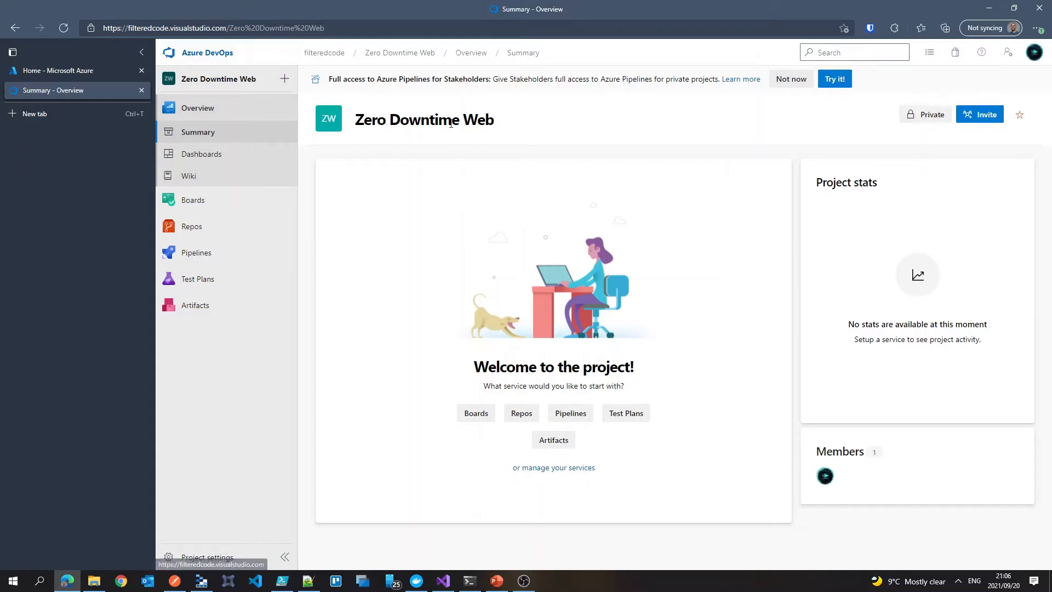
Create a Git repository for the ZeroDowntimeWebApp solution in Visual Studio and push it to the Zero Downtime Web Azure repository as an existing remote
mouse_move(228, 234)
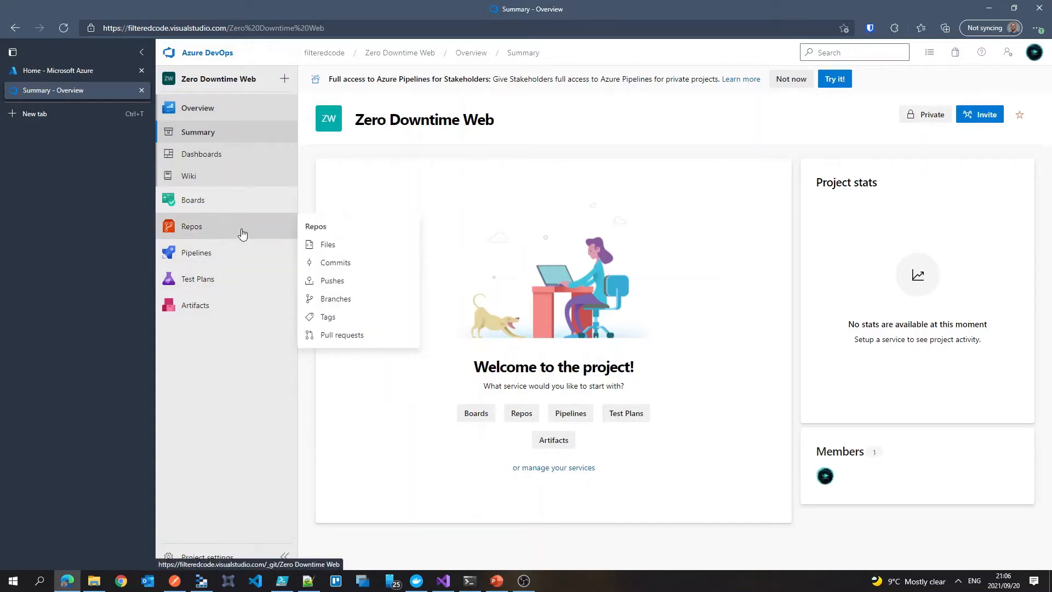
click(253, 234)
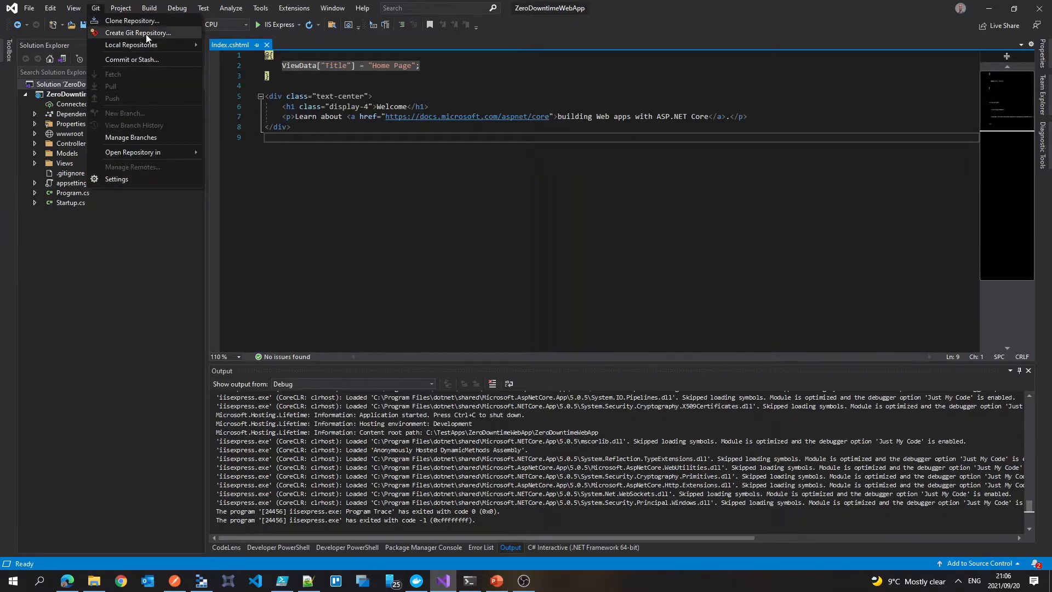
click(146, 34)
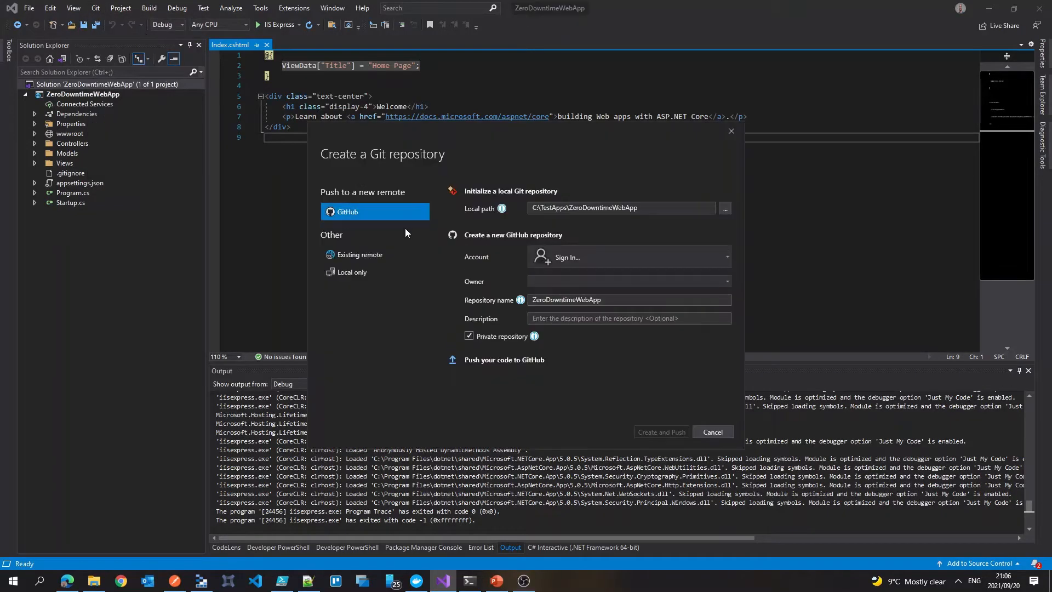
click(349, 256)
key(ctrl+v)
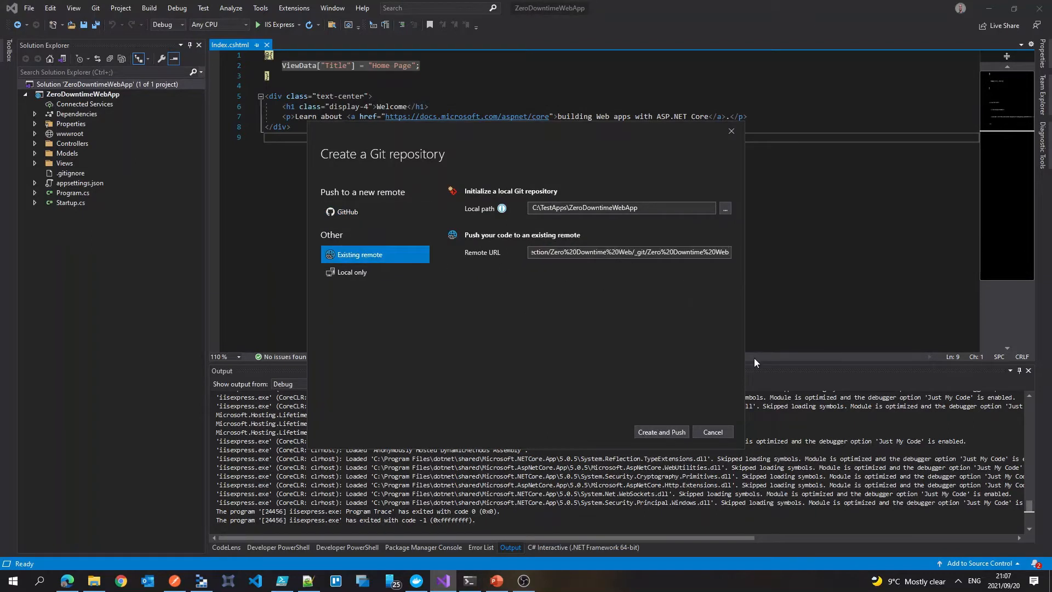
click(668, 432)
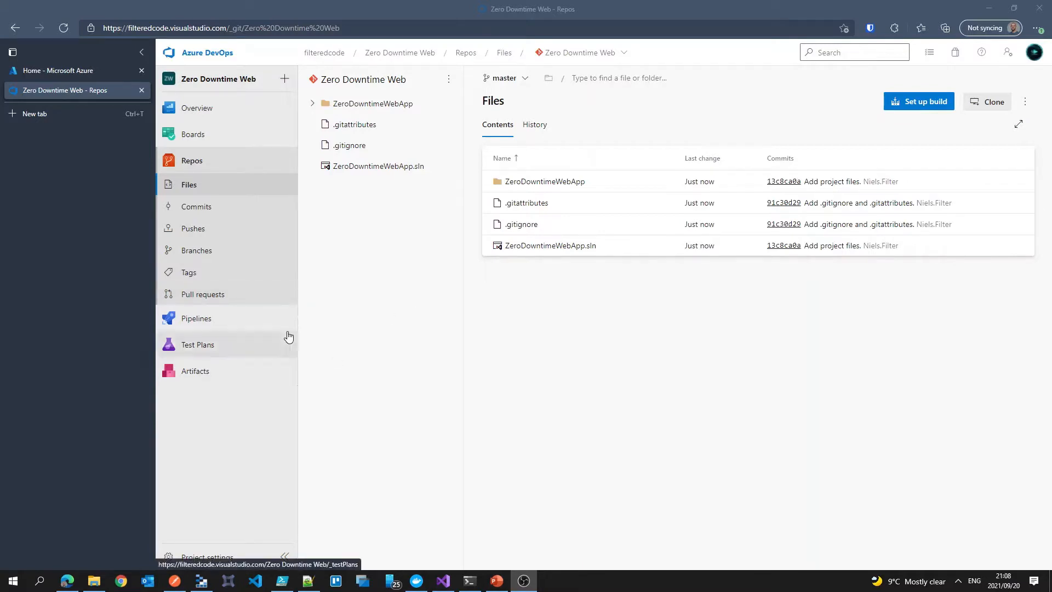
Create a pipeline in Azure DevOps from the Zero Downtime Web repository in Azure Repos Git, using the ASP.NET Core (.NET Framework) template
mouse_move(242, 320)
click(223, 217)
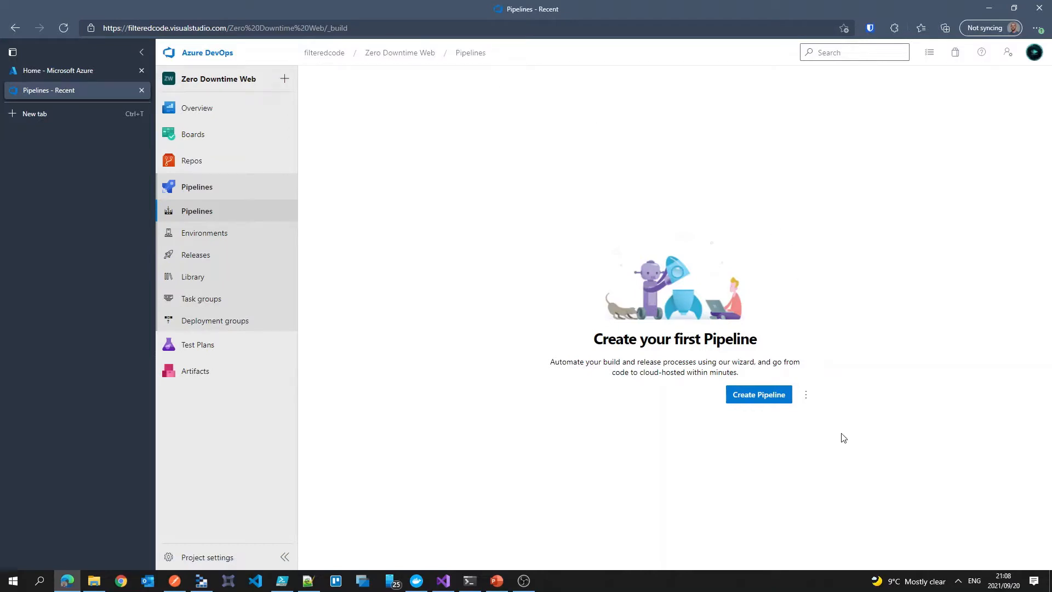
click(750, 400)
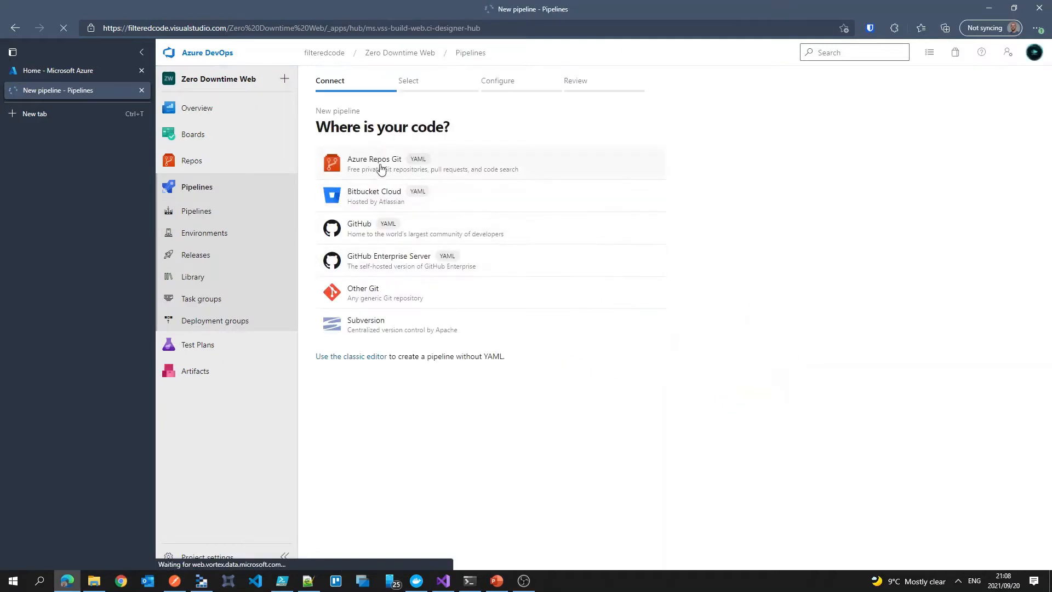
click(524, 170)
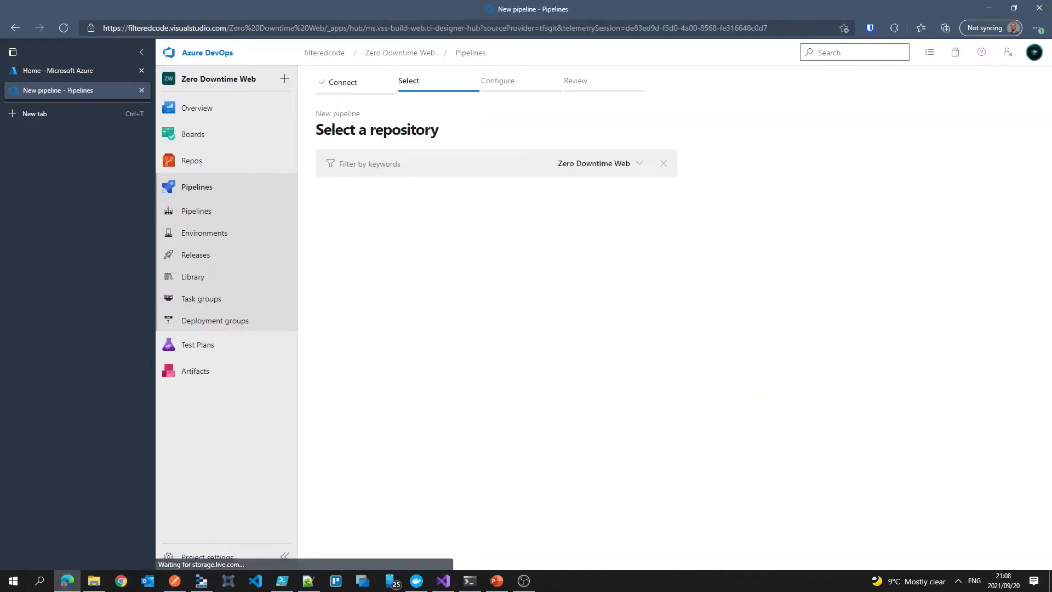
key(alt+Tab)
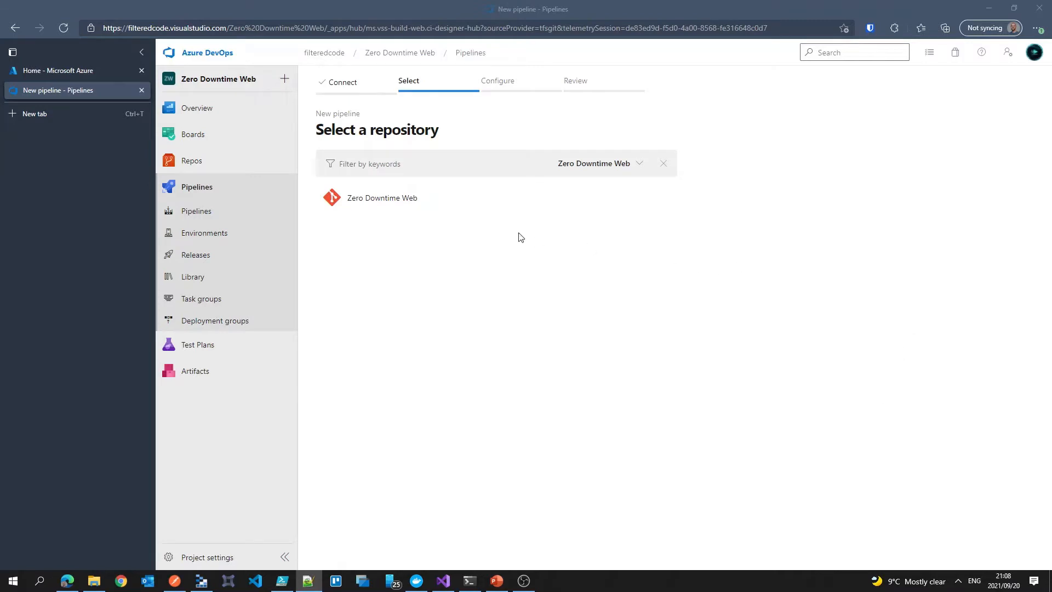
click(388, 207)
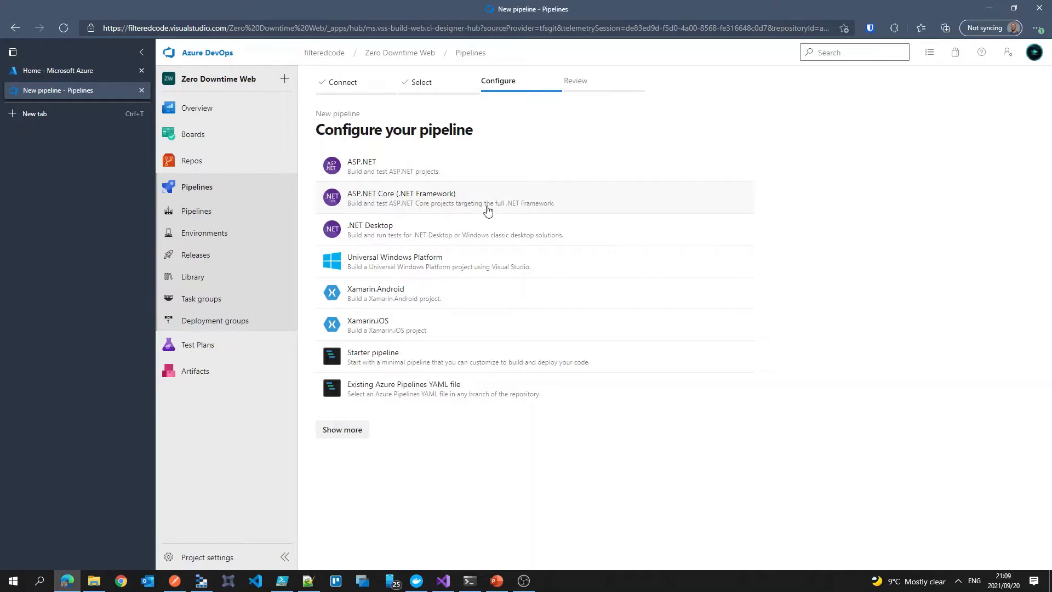
click(488, 208)
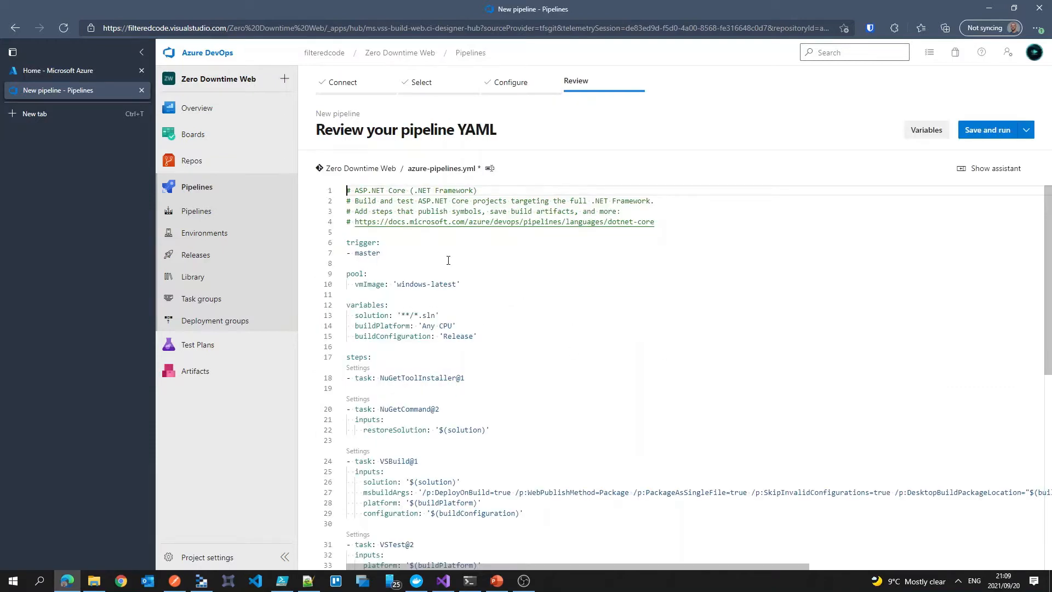
Review the generated pipeline YAML from the master trigger to the VSTest task and add an empty line at its end
click(502, 272)
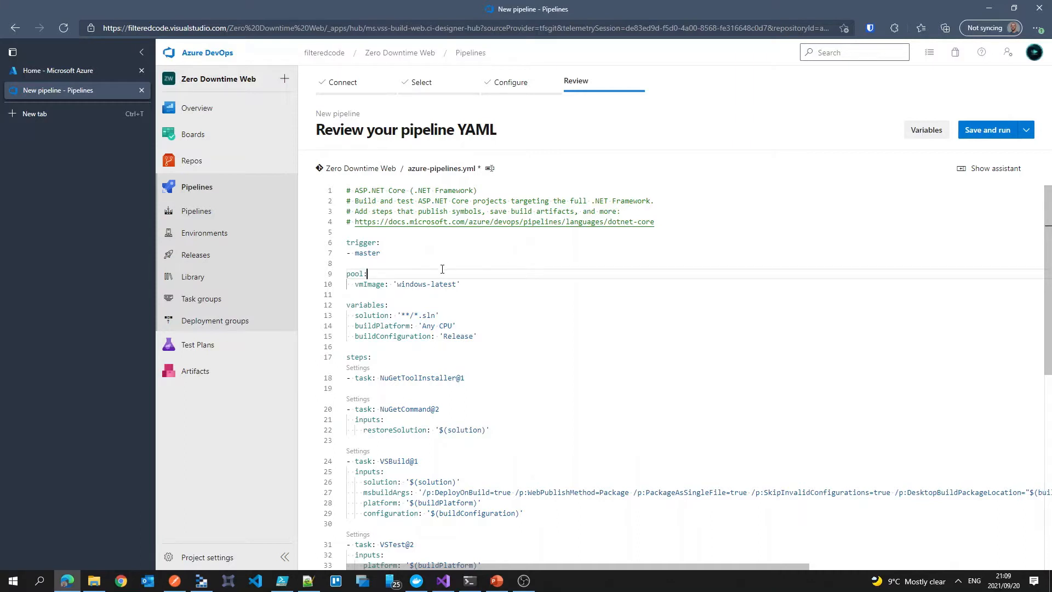
drag(385, 253, 336, 247)
click(457, 253)
scroll(390, 239, down, 1)
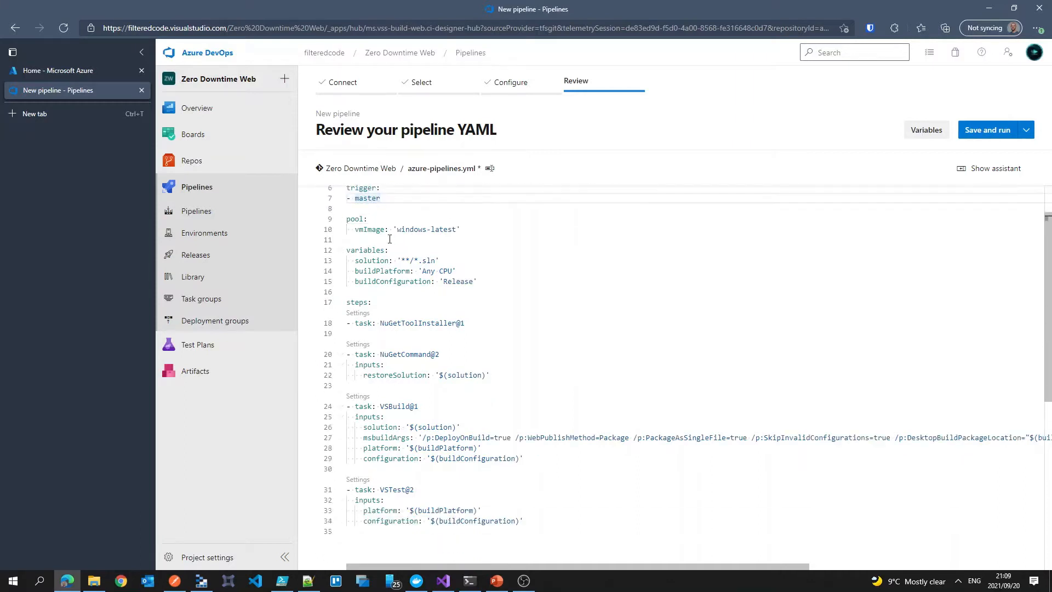
scroll(465, 284, down, 1)
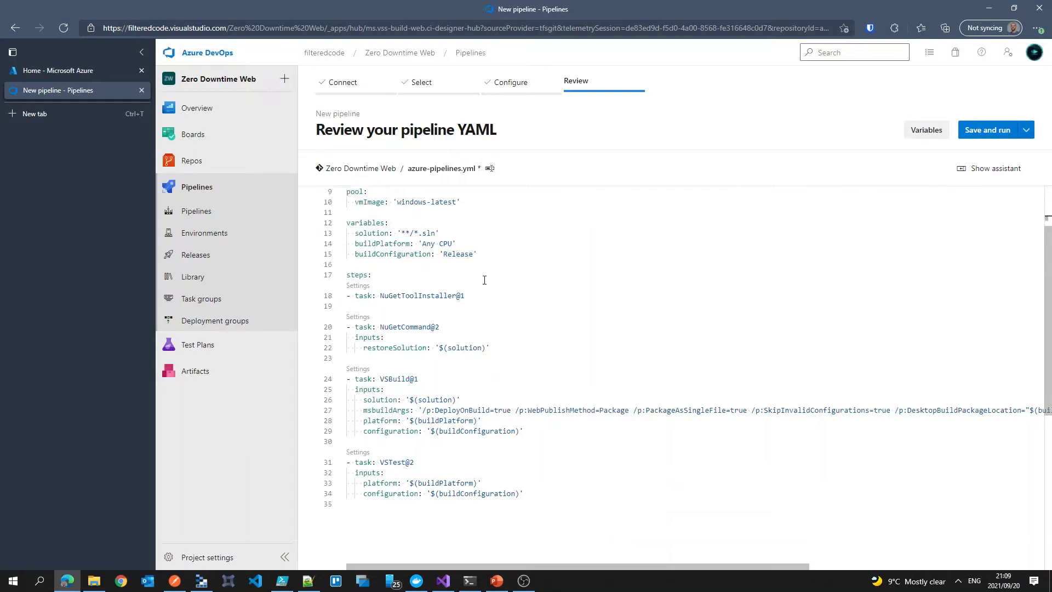
scroll(499, 311, down, 1)
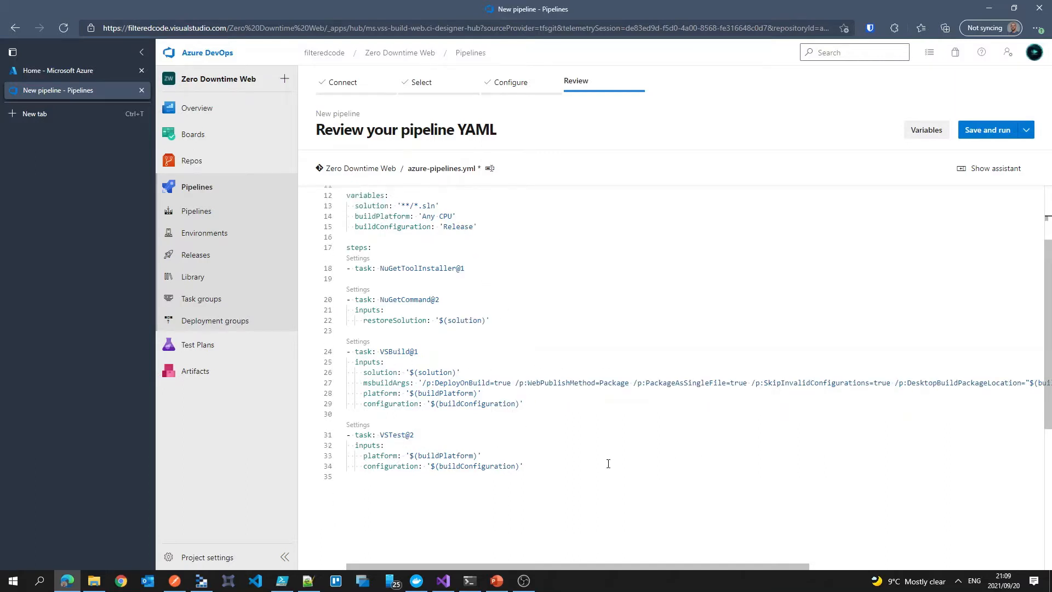
click(587, 475)
key(Return)
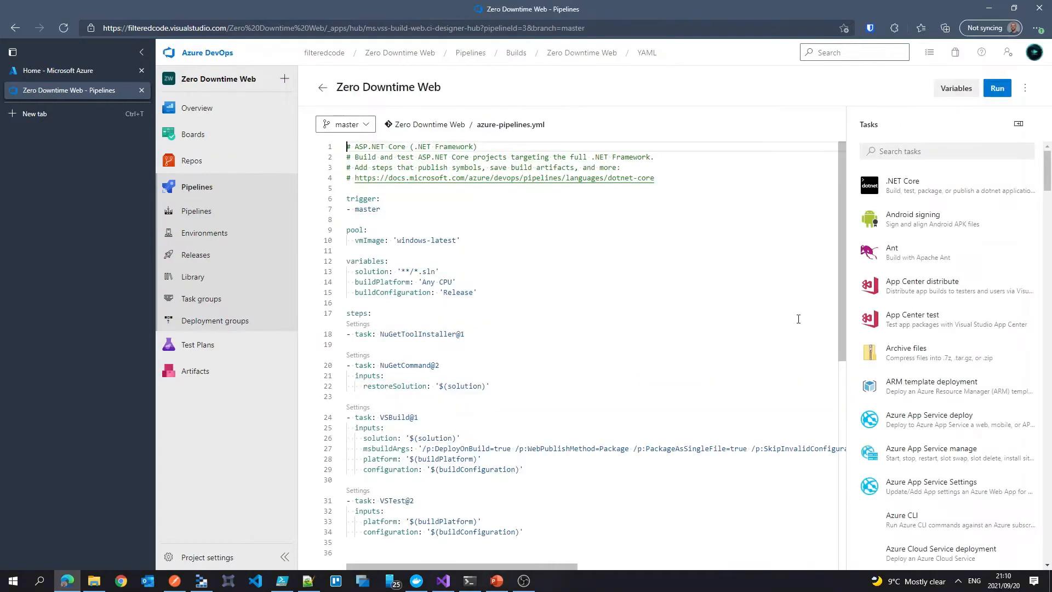
Add a Publish build artifacts task at the end of azure-pipelines.yml, with path $(Build.ArtifactStagingDirectory), artifact name drop and Azure Pipelines as publish location
scroll(350, 411, down, 3)
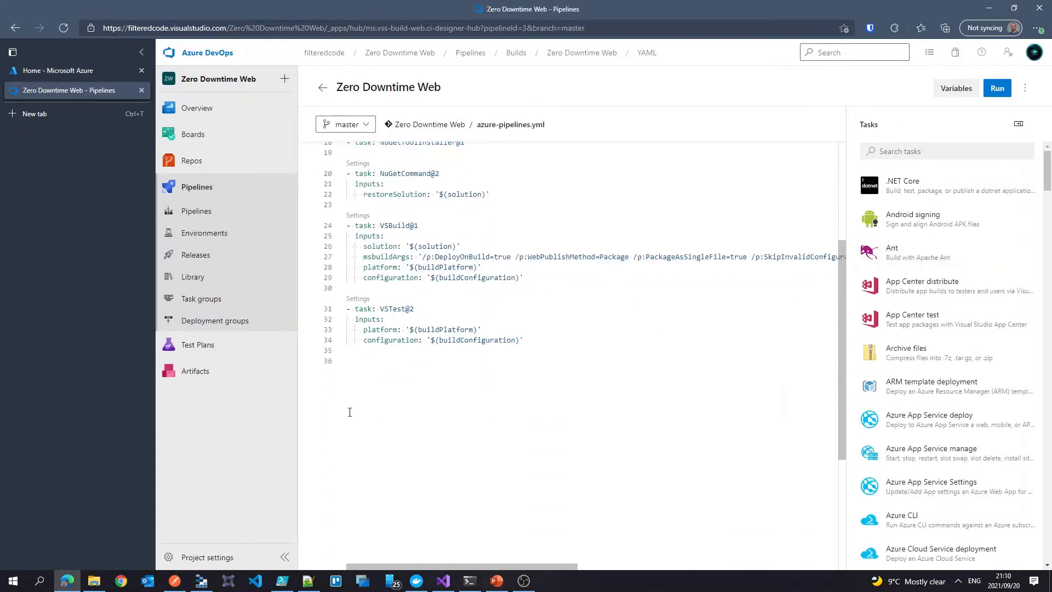
click(360, 384)
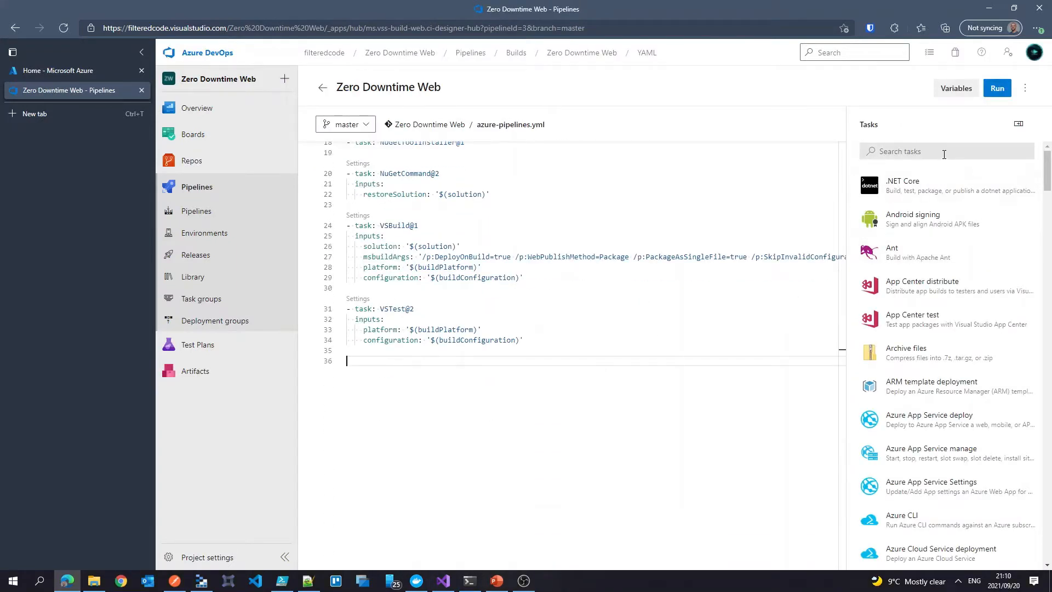
click(904, 150)
text(publish)
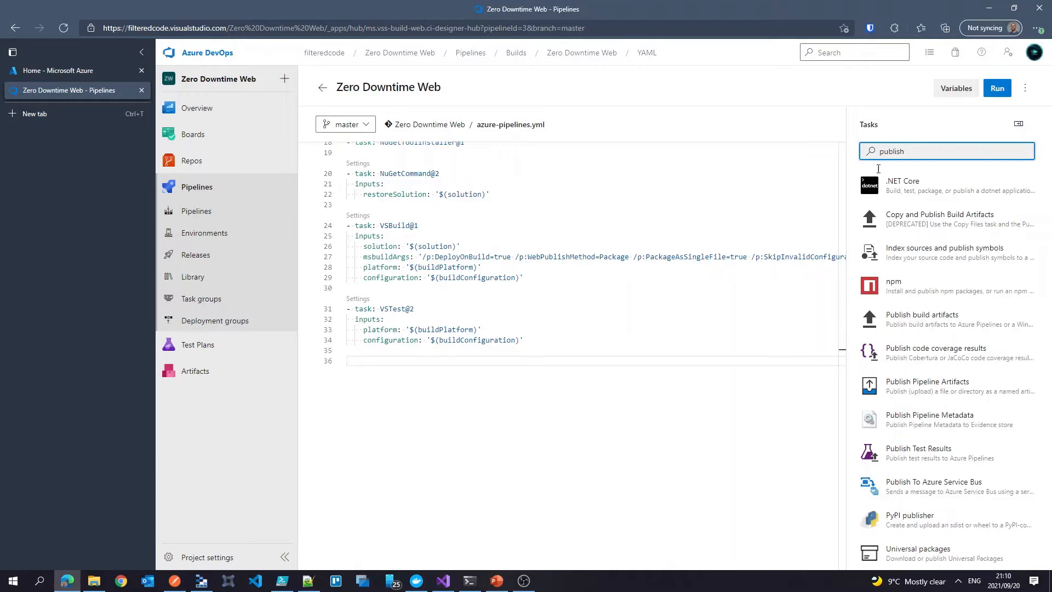
click(956, 322)
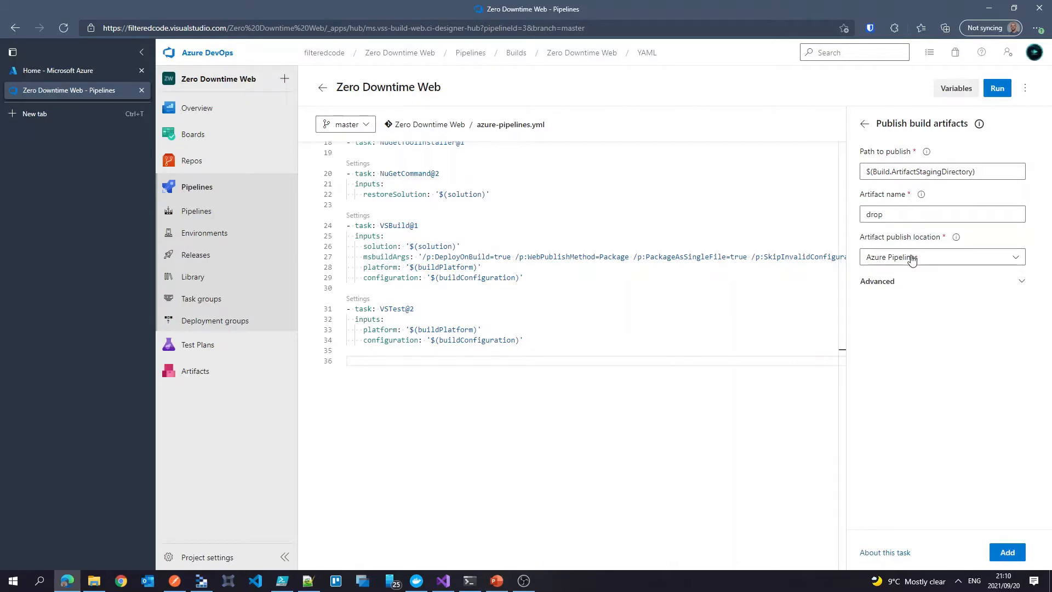
click(1007, 555)
Make room below the PublishBuildArtifacts task, search the tasks for "deploy" and open the Azure App Service deploy settings
key(Return)
key(Return)
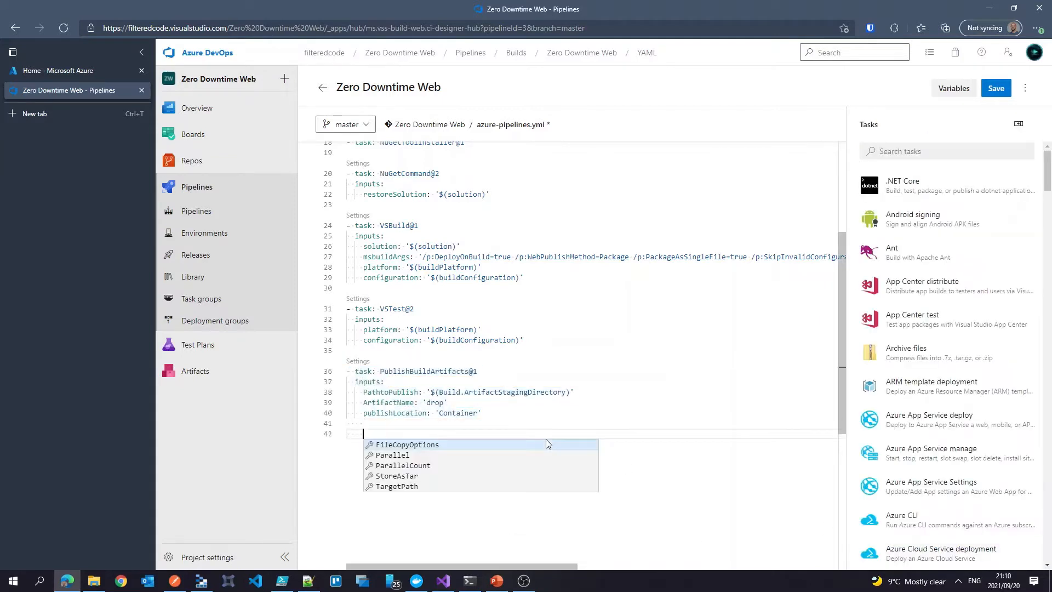
key(Escape)
click(909, 151)
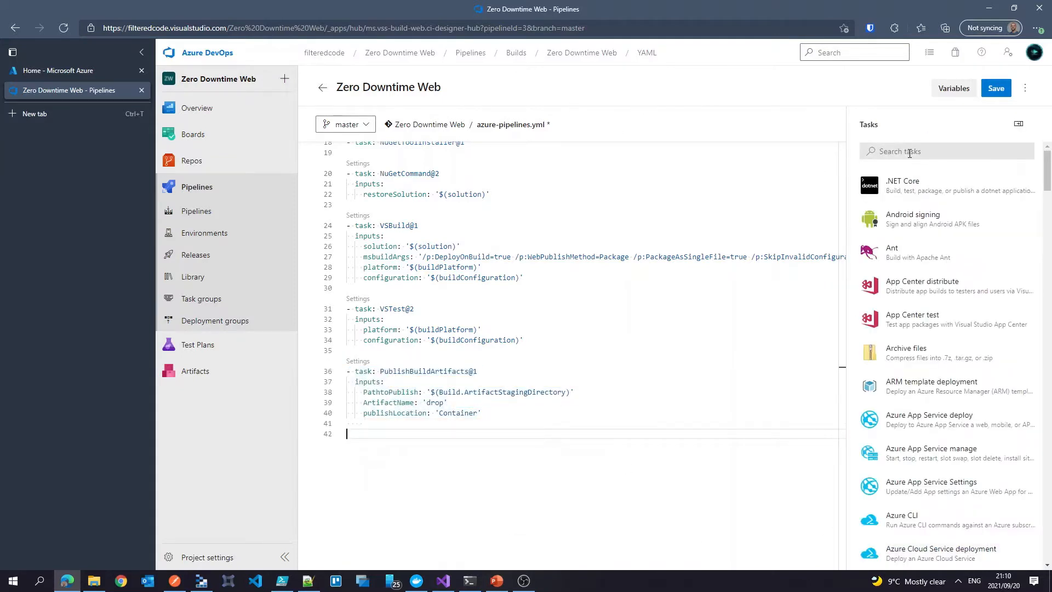
text(deploy)
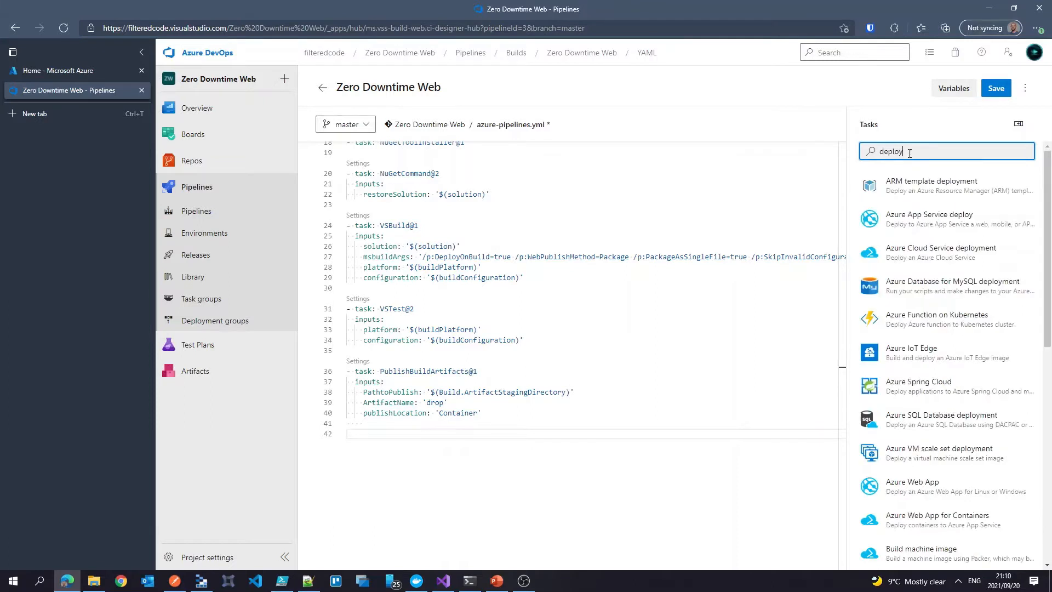
click(949, 226)
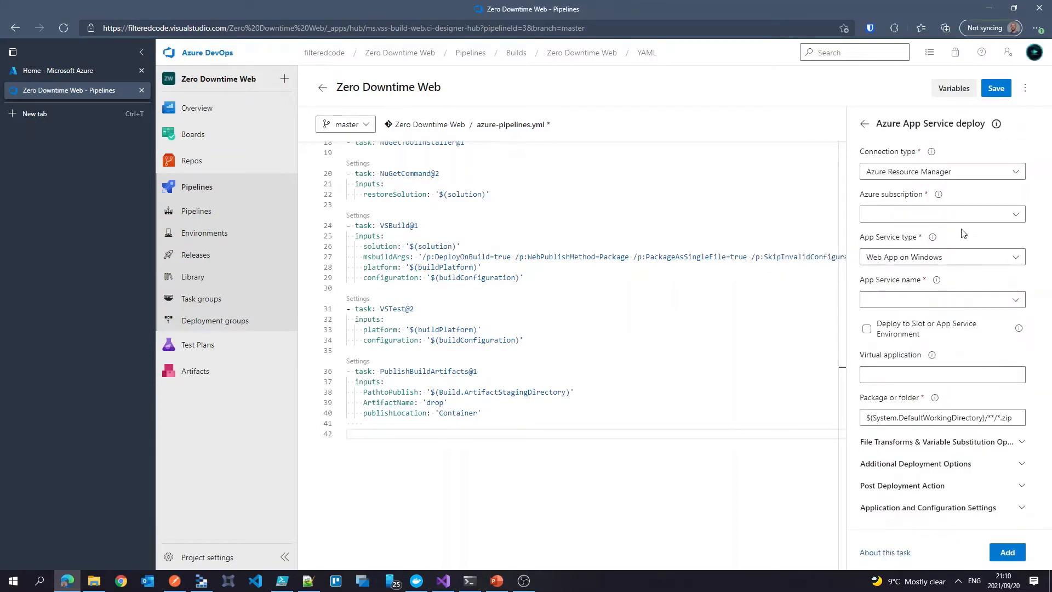
Choose the Visual Studio Premium with MSDN subscription for the App Service deployment and authorize it
click(1015, 215)
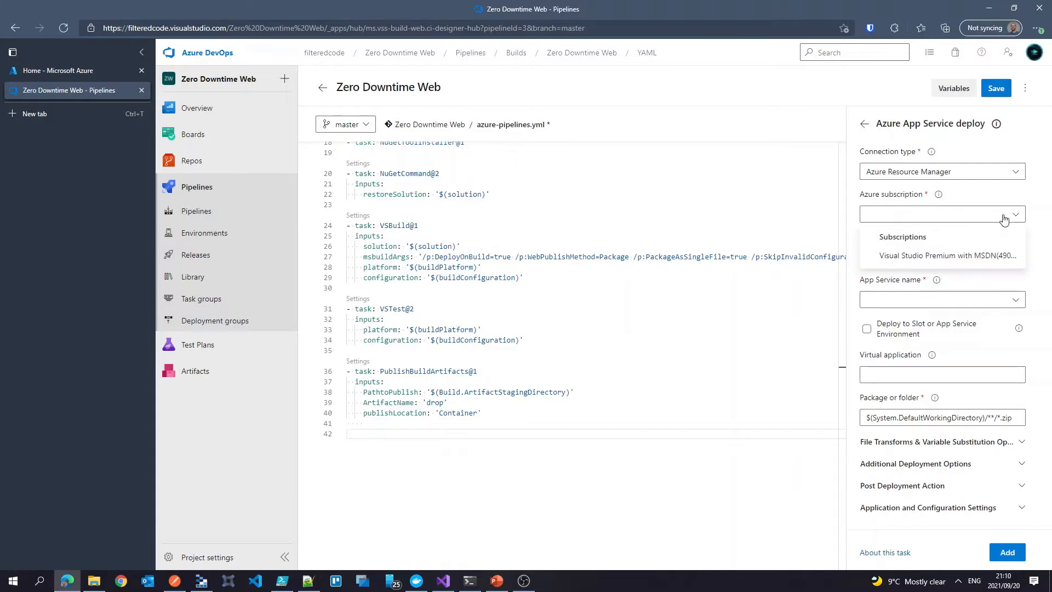
click(987, 256)
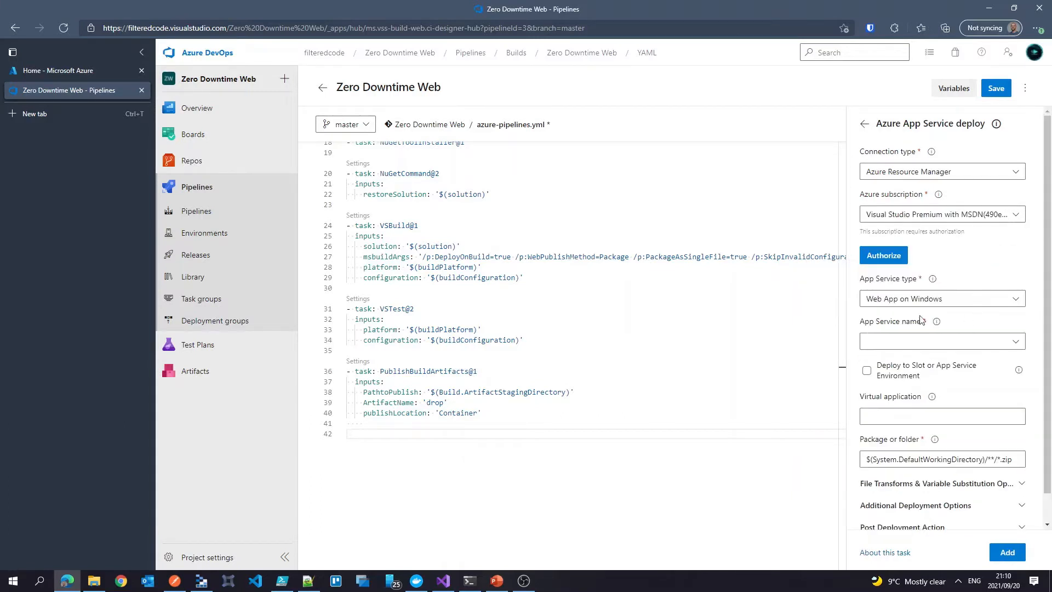
click(883, 255)
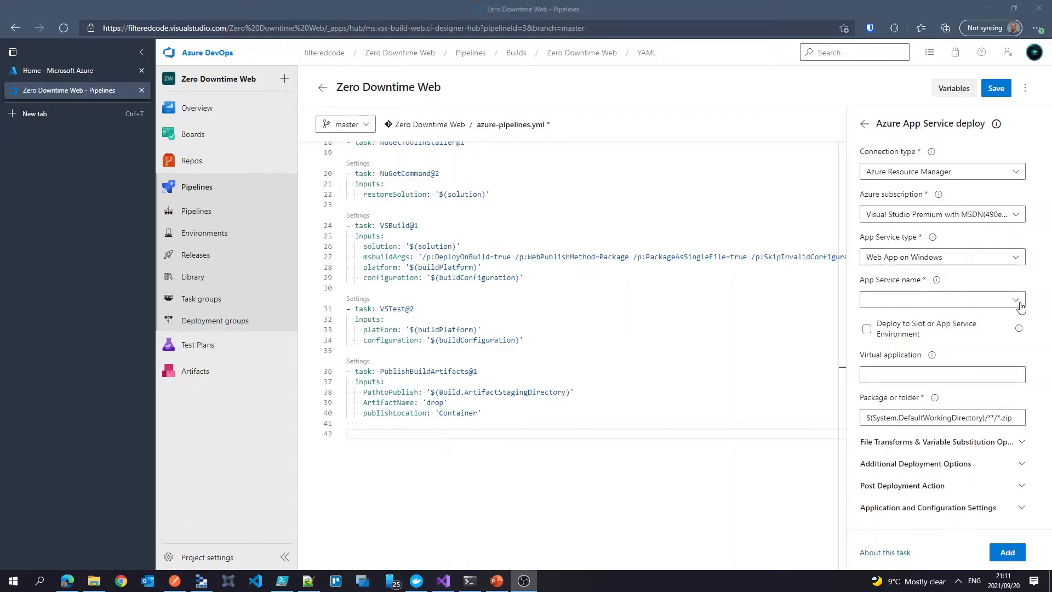
mouse_move(863, 282)
mouse_down()
mouse_move(915, 280)
mouse_move(860, 281)
mouse_up()
click(918, 281)
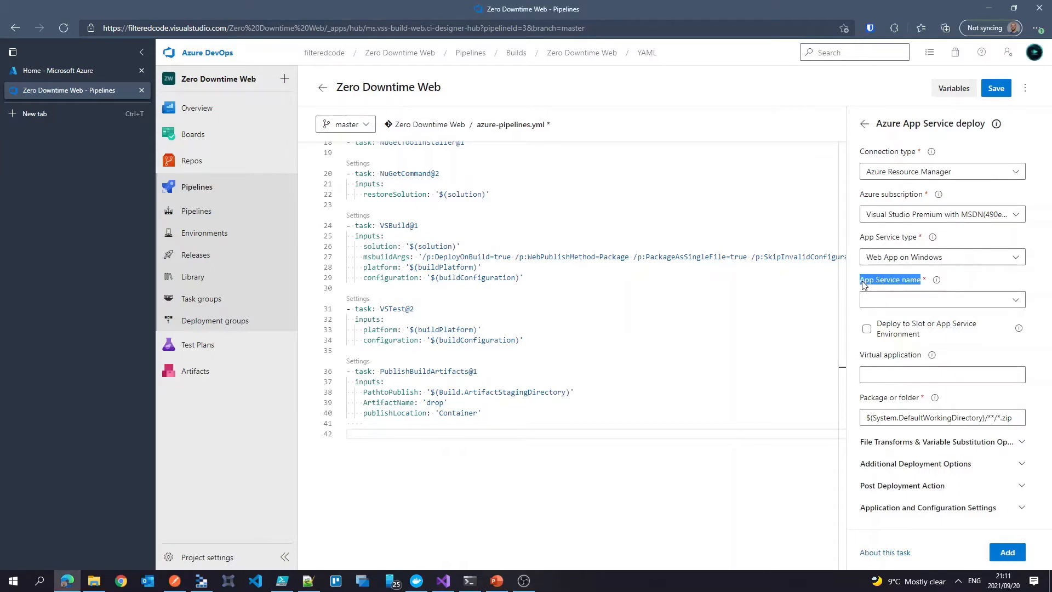
Switch to the Azure portal and start creating a Web App from the Web category in the ZeroDowntime resource group
click(63, 70)
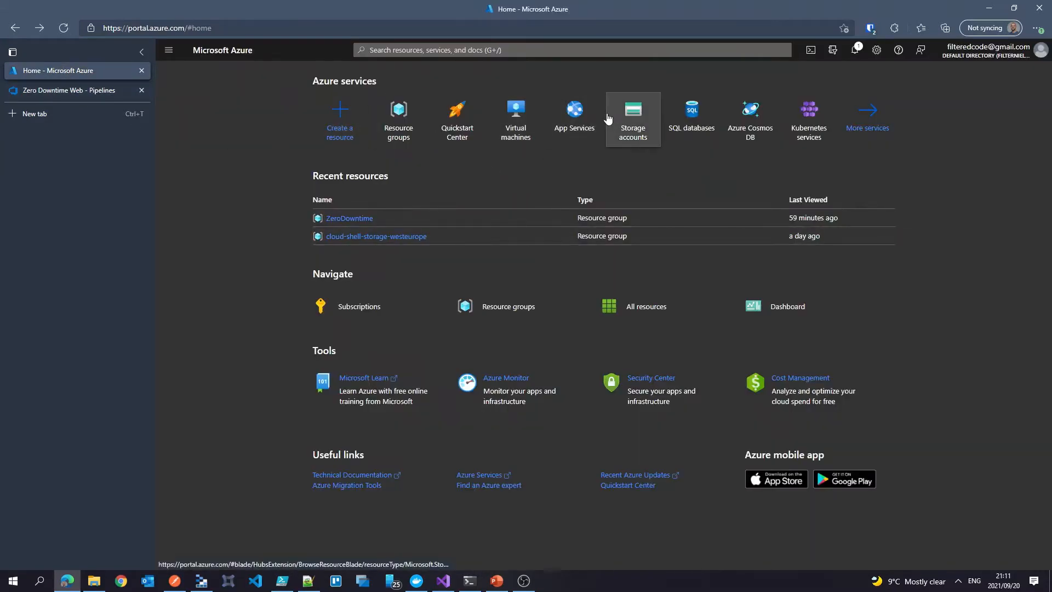
click(337, 218)
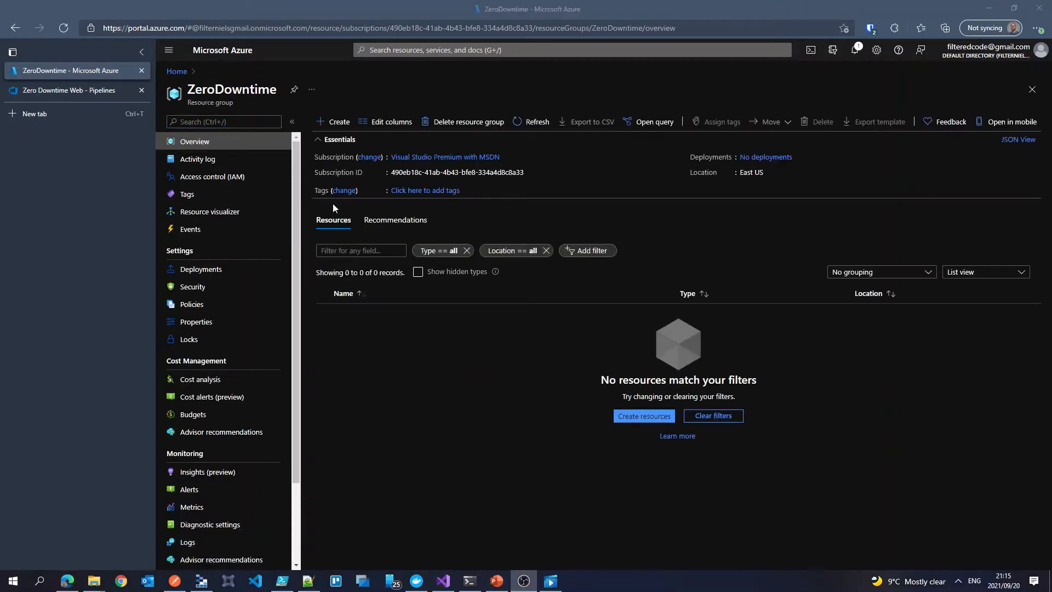
click(336, 121)
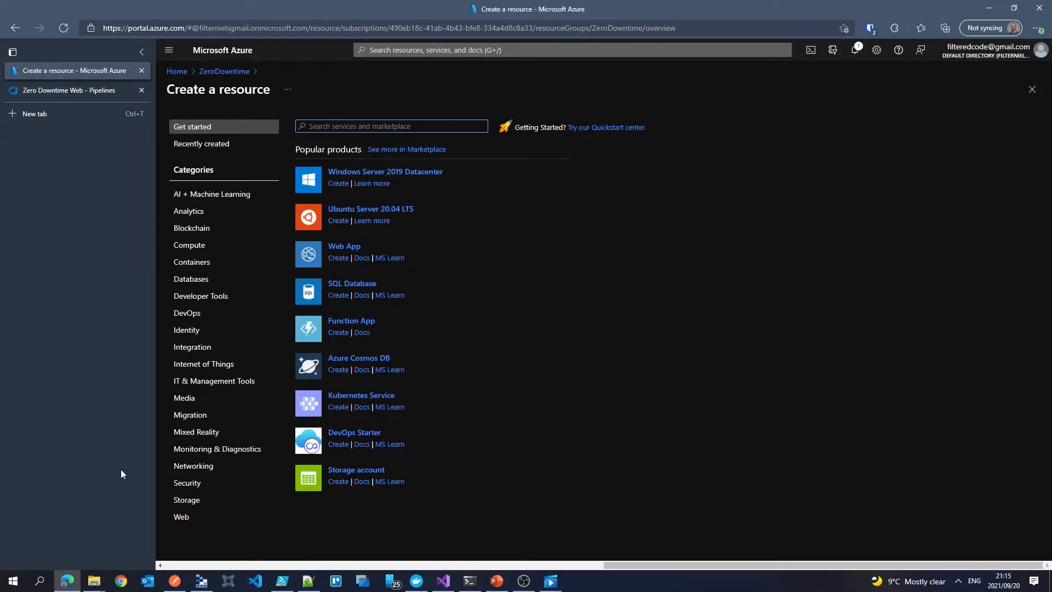
click(187, 518)
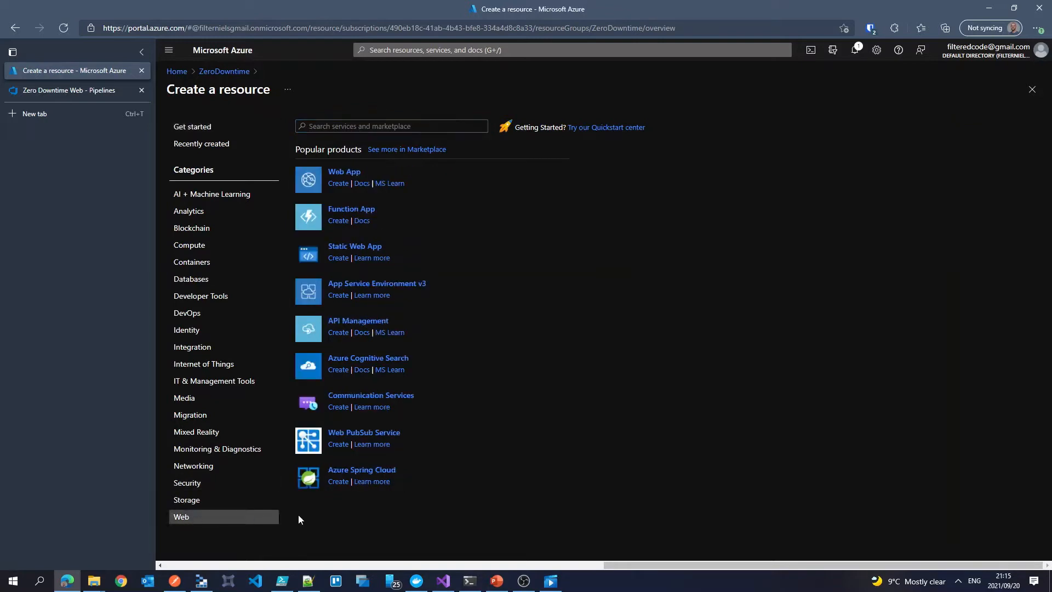
click(336, 184)
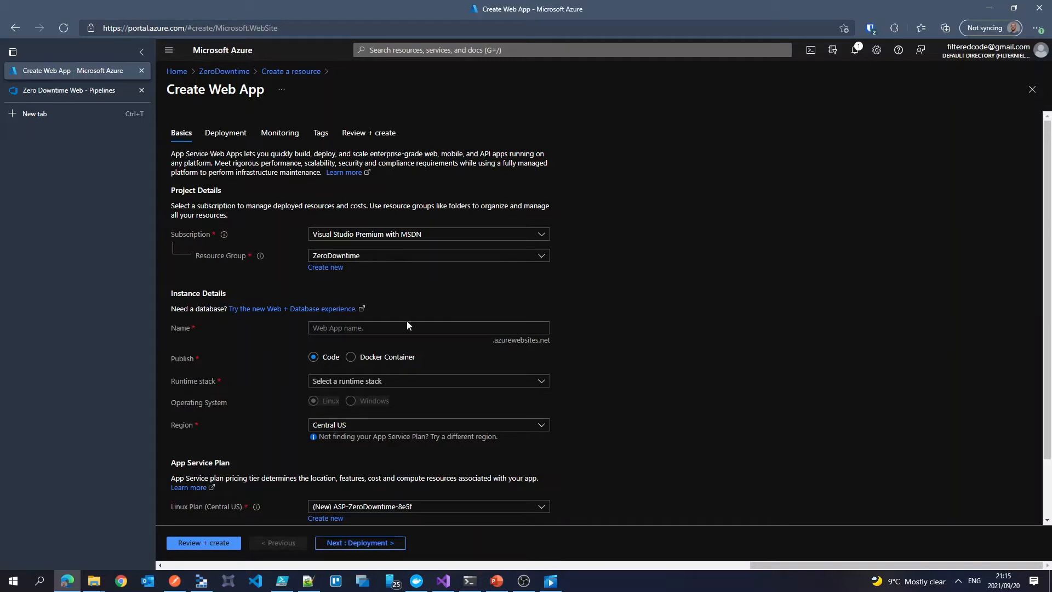
Name the new web app zerodowntimedemo
click(383, 327)
text(z)
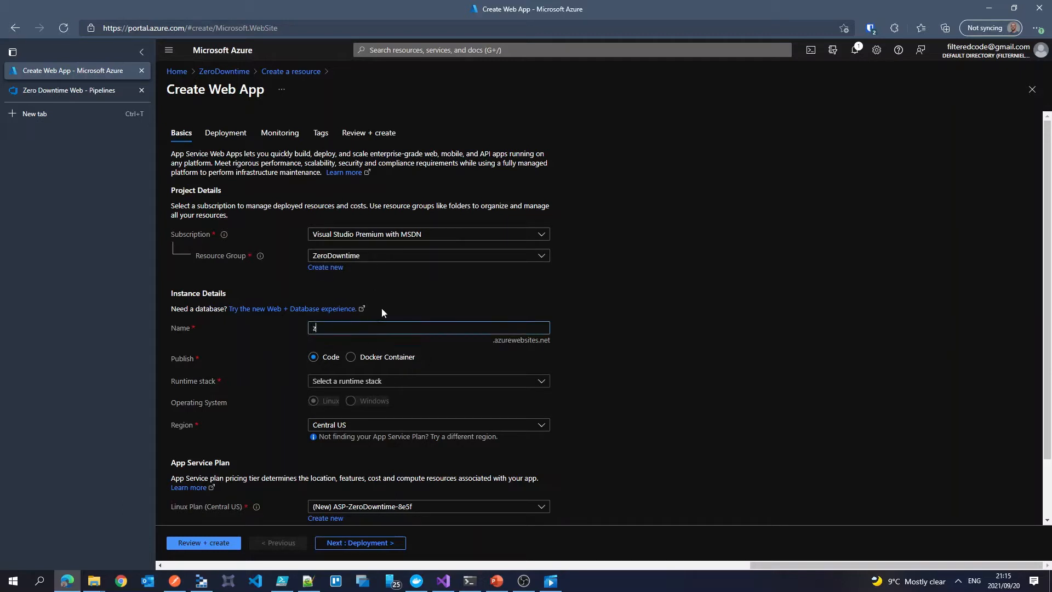
text(erodowntimedemo)
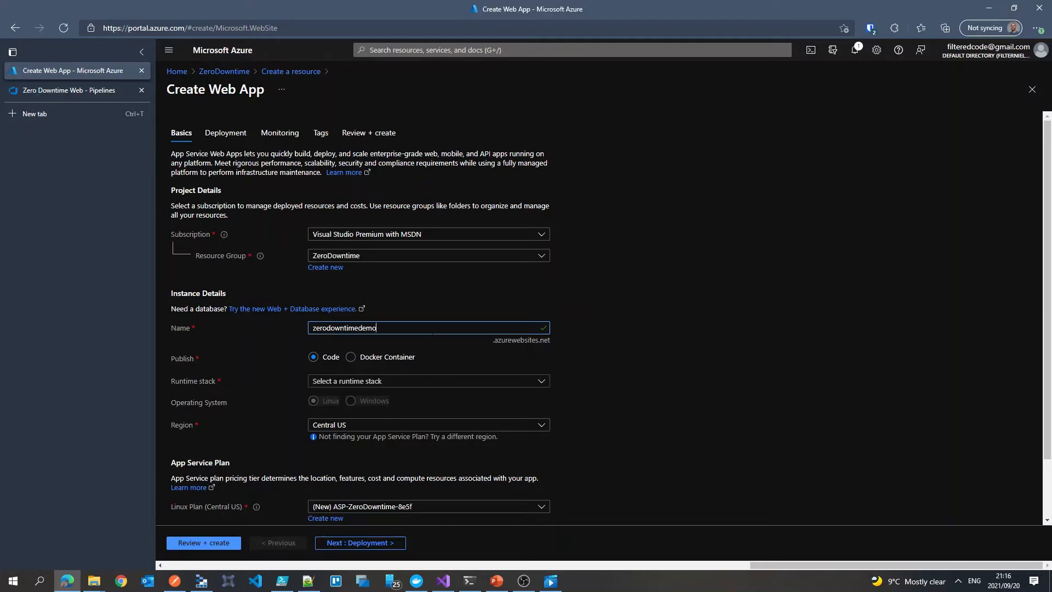
drag(378, 328, 201, 329)
click(708, 323)
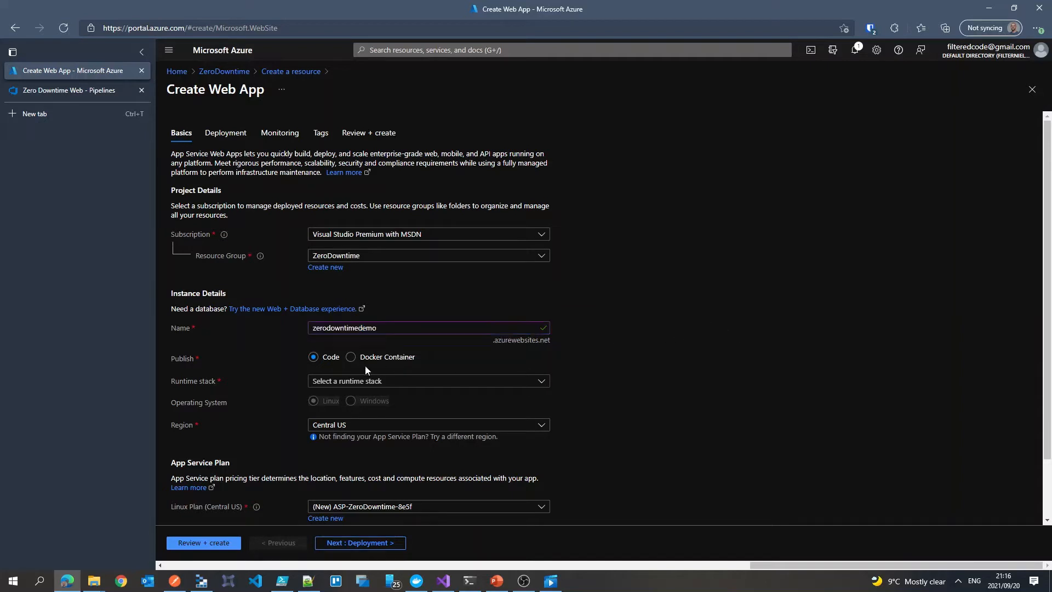
Change the App Service plan size to S1 from the additional Production pricing tiers and apply it
scroll(365, 365, down, 1)
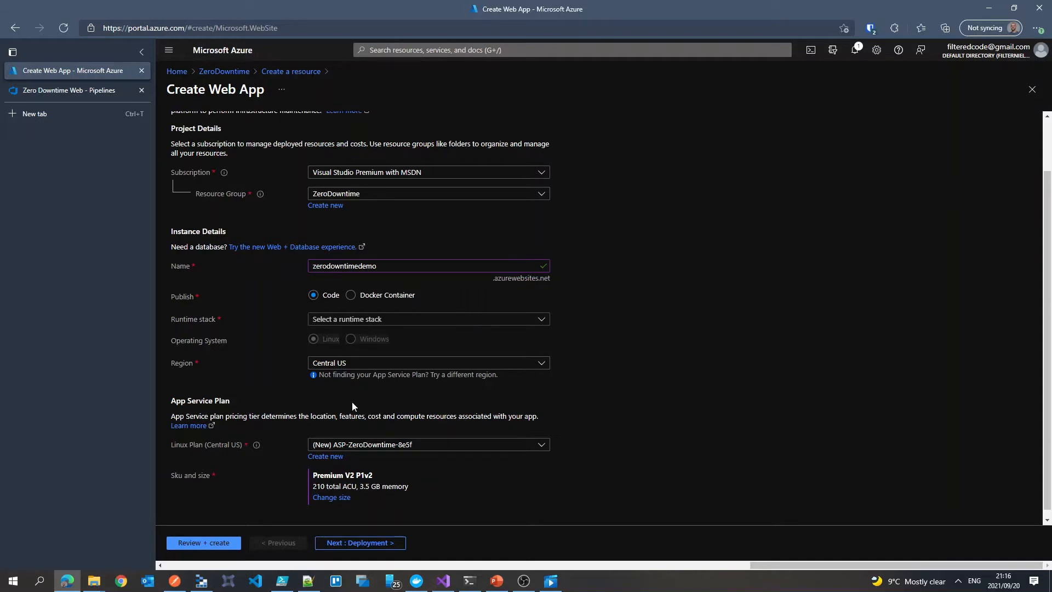
scroll(409, 469, down, 1)
click(337, 490)
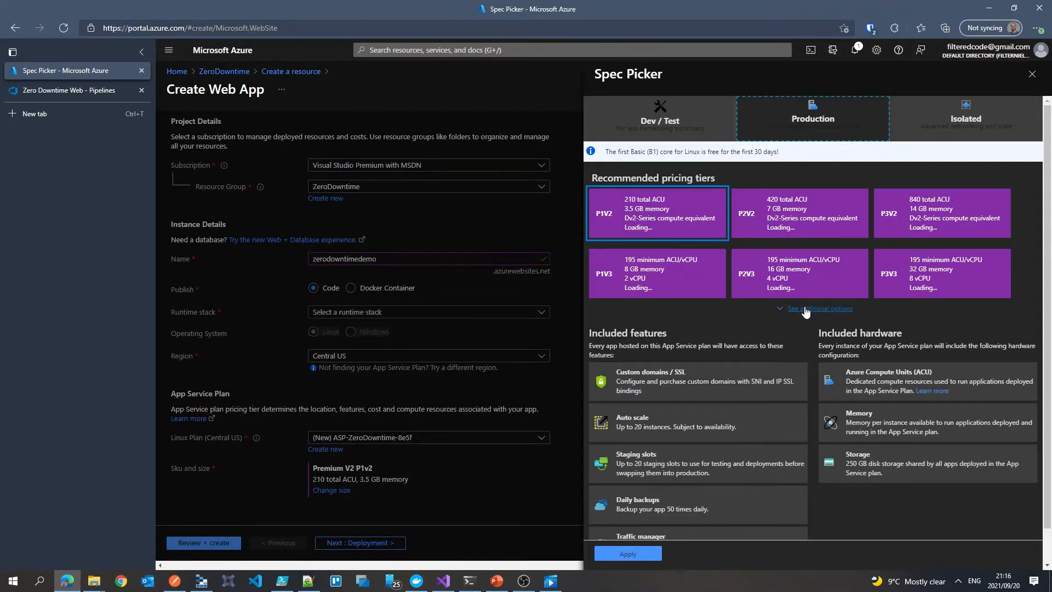
click(806, 310)
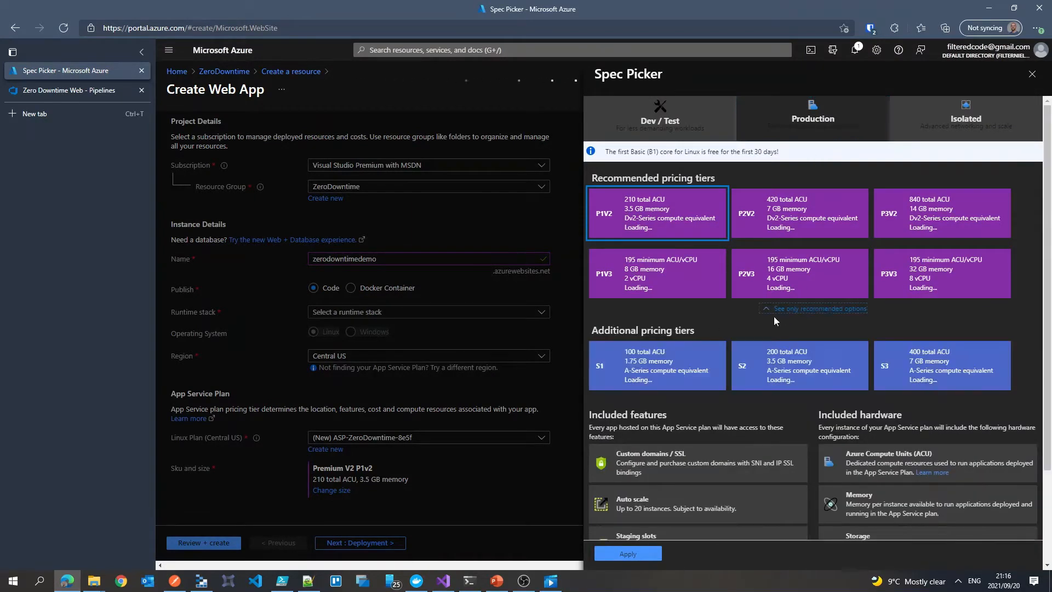
click(676, 375)
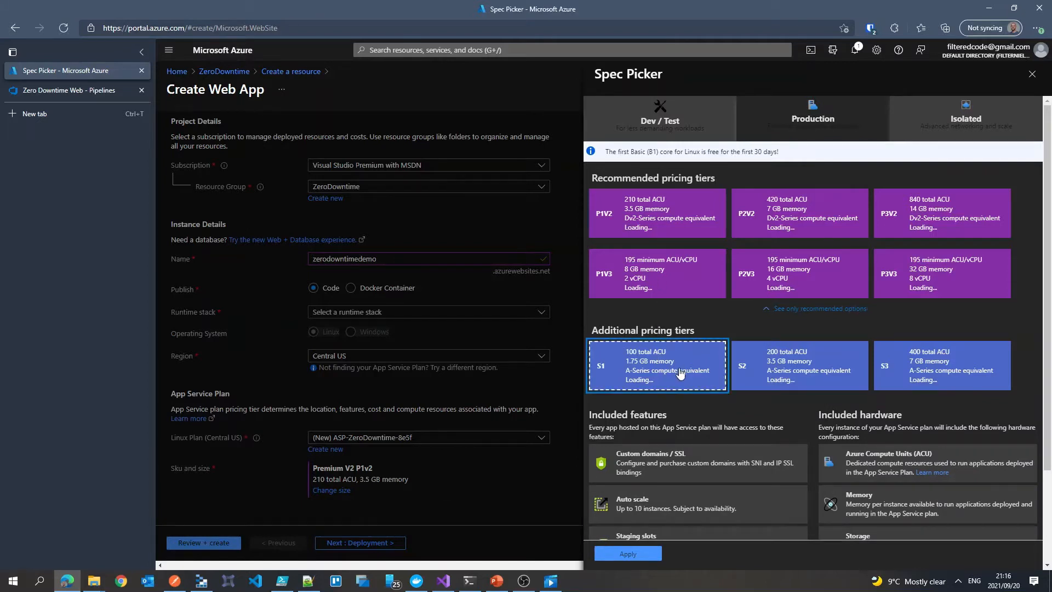
click(630, 554)
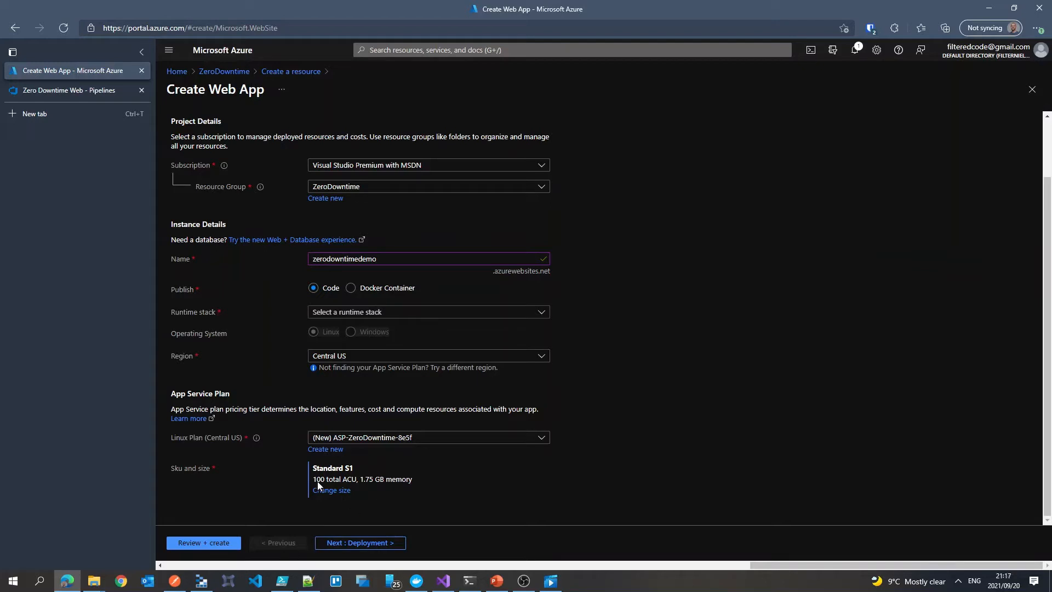
Try to review the web app settings, and set the runtime stack to .NET 5 in the Basics section
click(211, 545)
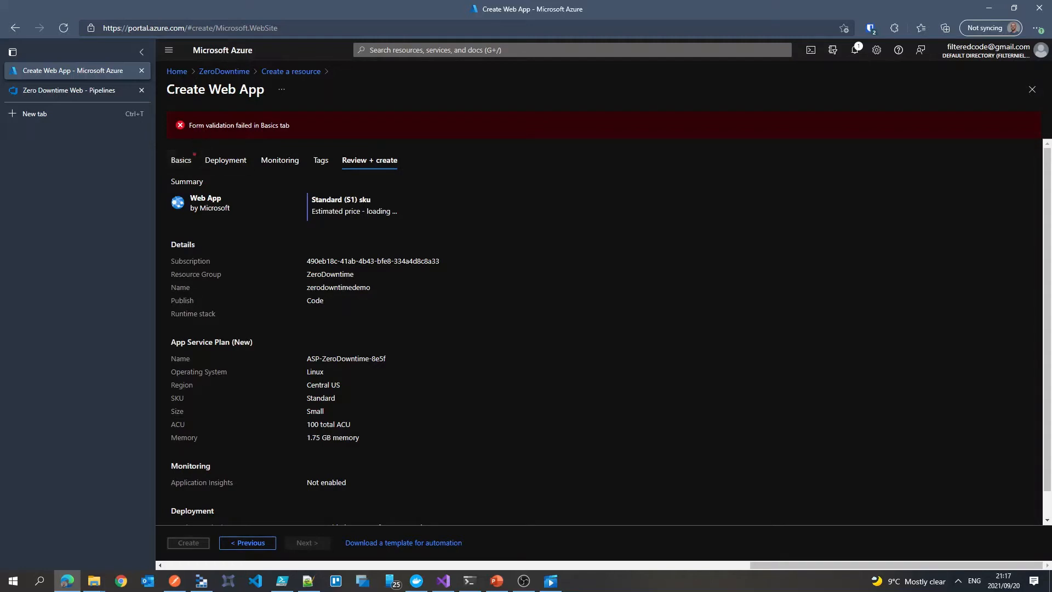
click(183, 162)
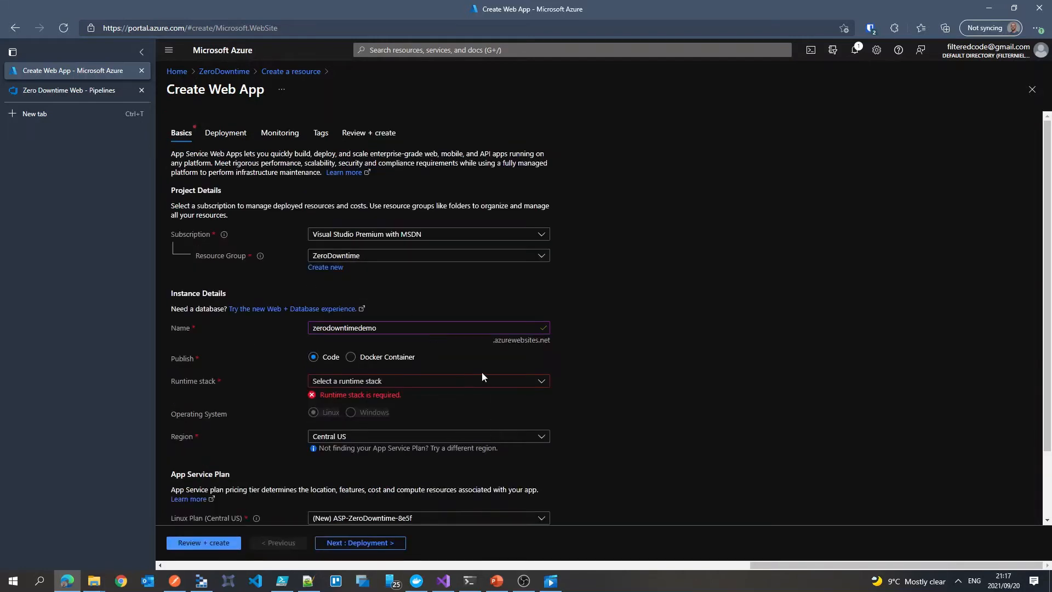
click(490, 386)
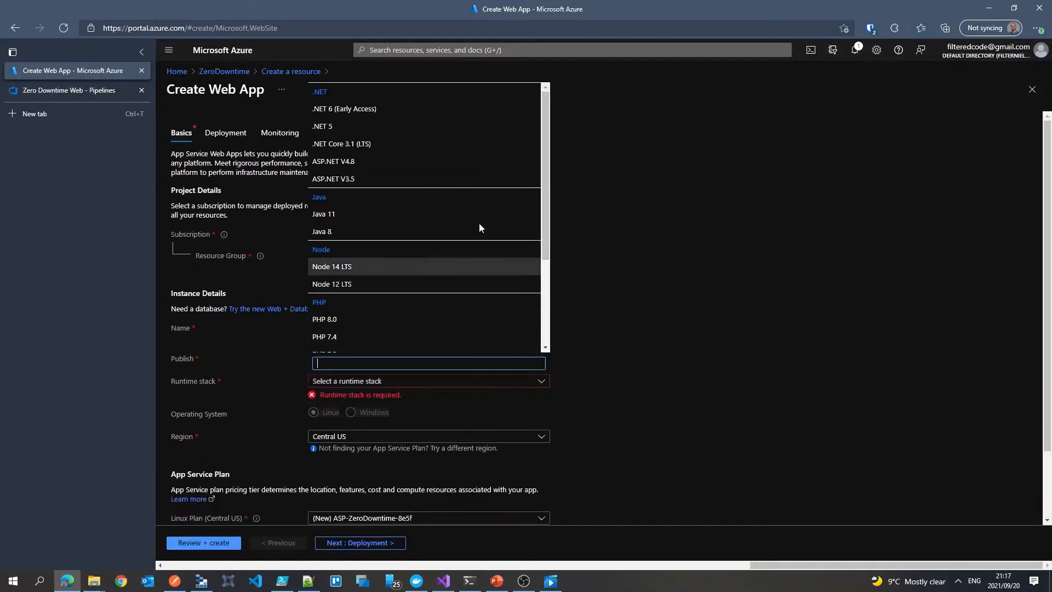
click(402, 131)
Compare the Dev / Test and Production pricing tiers, examine the features included with S1, and apply S1 to the plan
scroll(378, 485, down, 1)
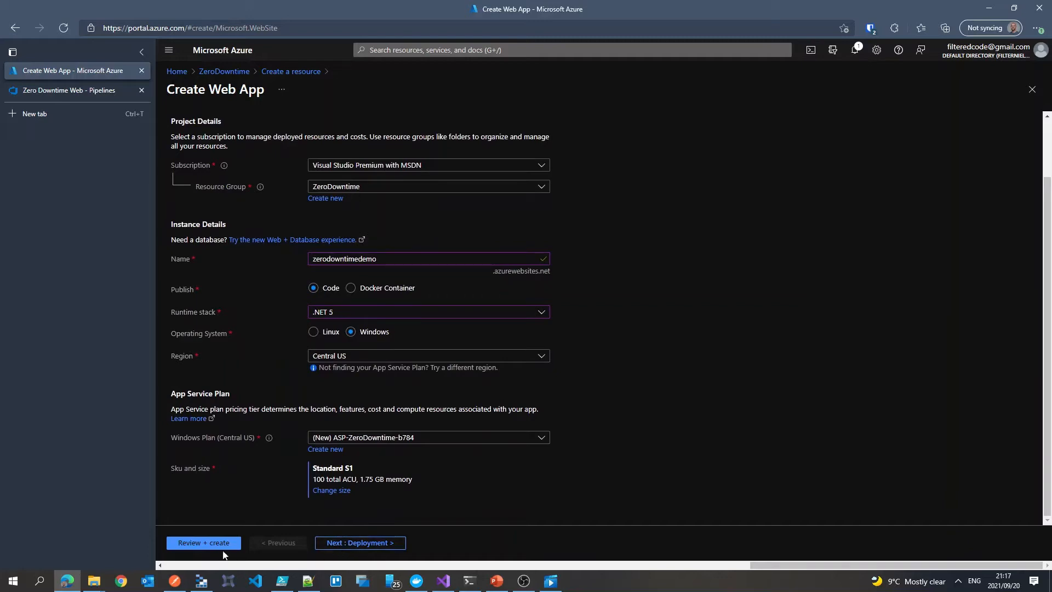
click(332, 492)
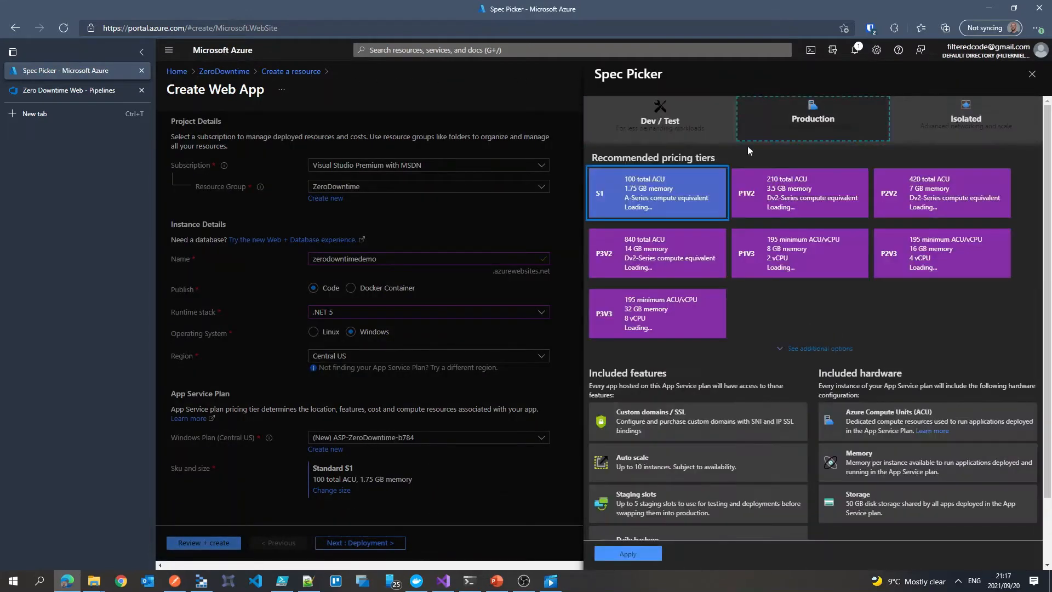
click(658, 119)
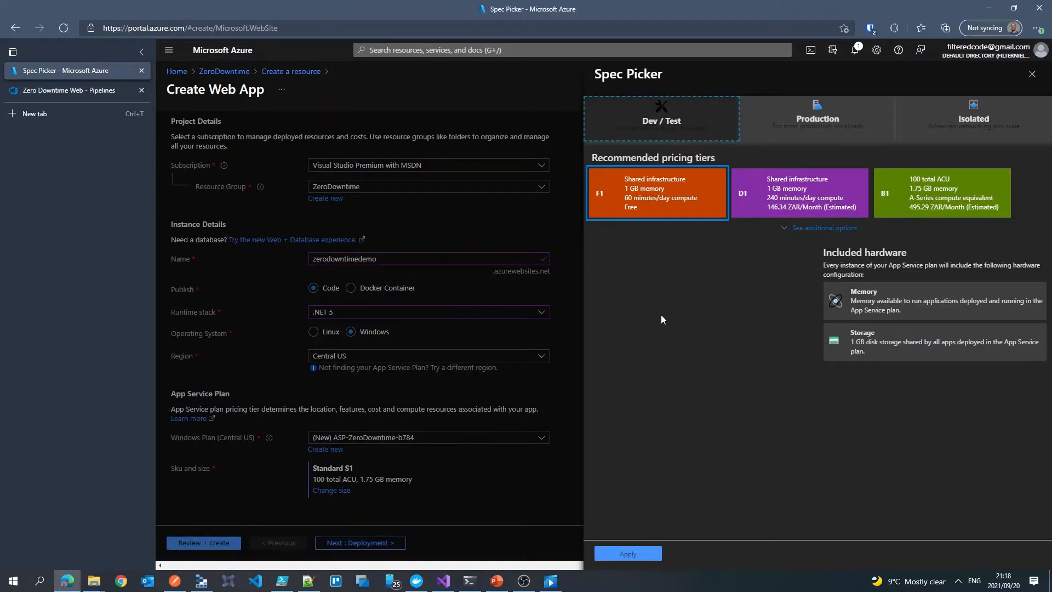
click(820, 121)
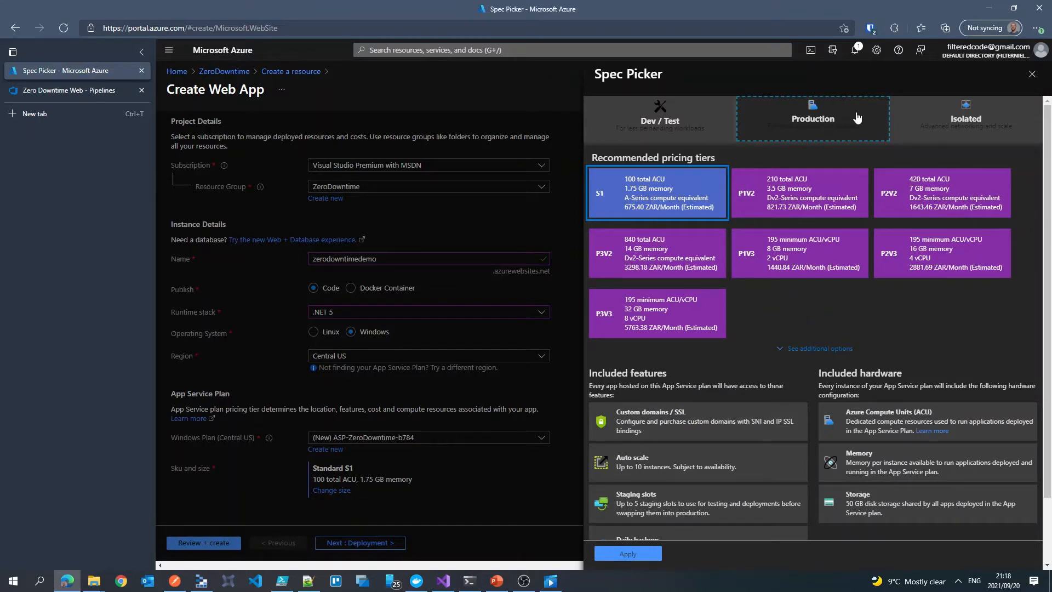
scroll(859, 361, down, 1)
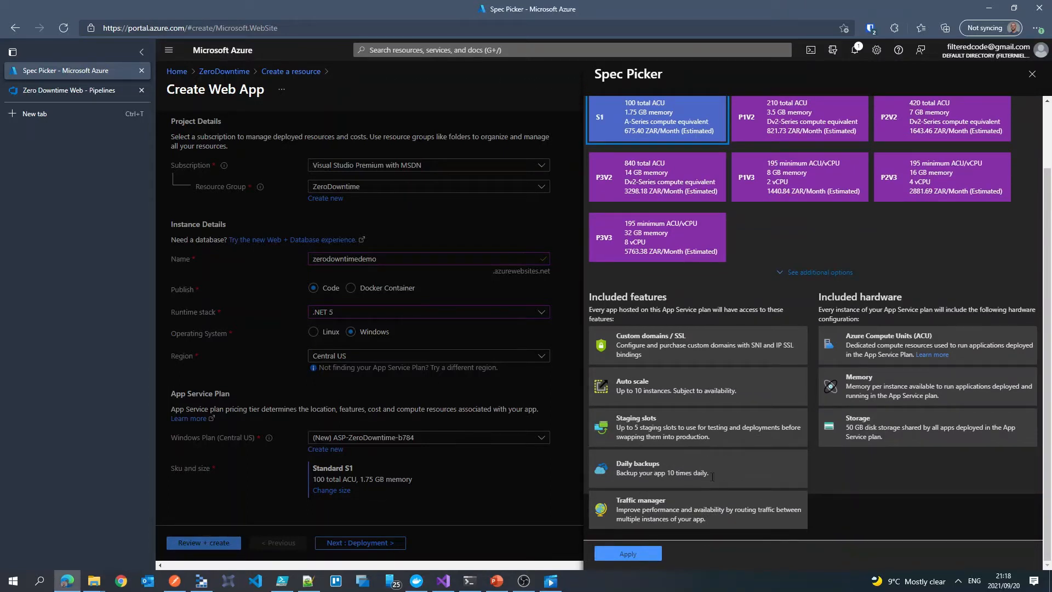
drag(667, 356, 616, 331)
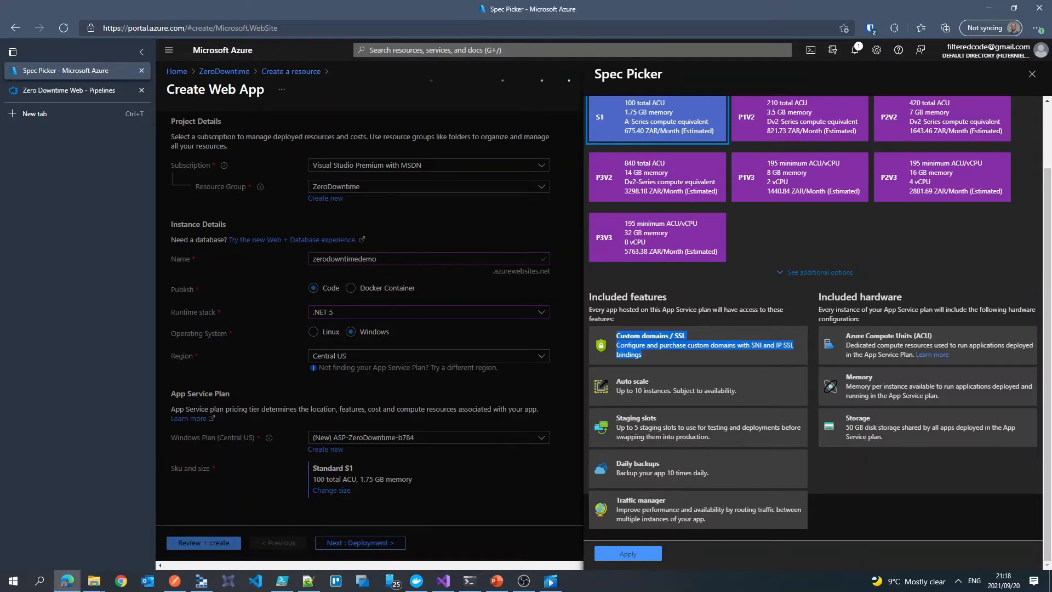
click(973, 520)
scroll(654, 131, up, 2)
scroll(667, 189, down, 2)
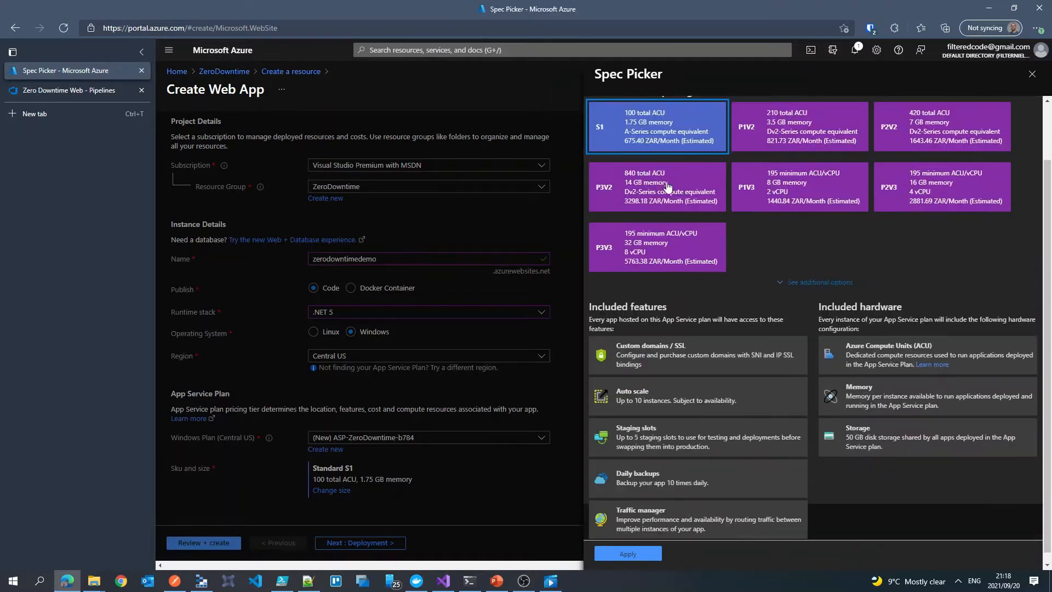
click(628, 554)
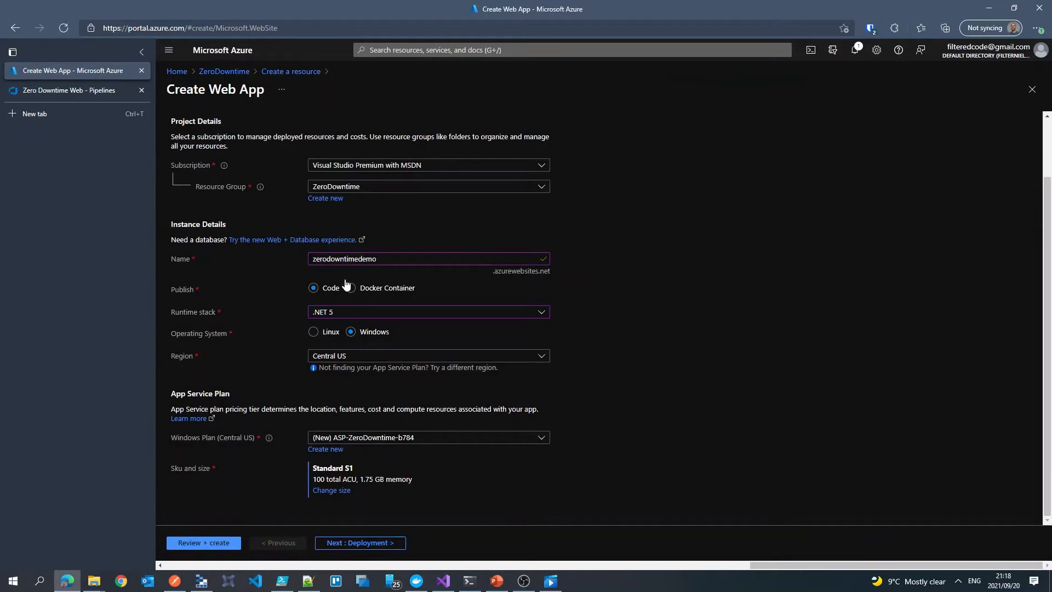
Review the summary of the zerodowntimedemo web app and create it
scroll(347, 286, up, 2)
scroll(244, 482, down, 2)
click(203, 542)
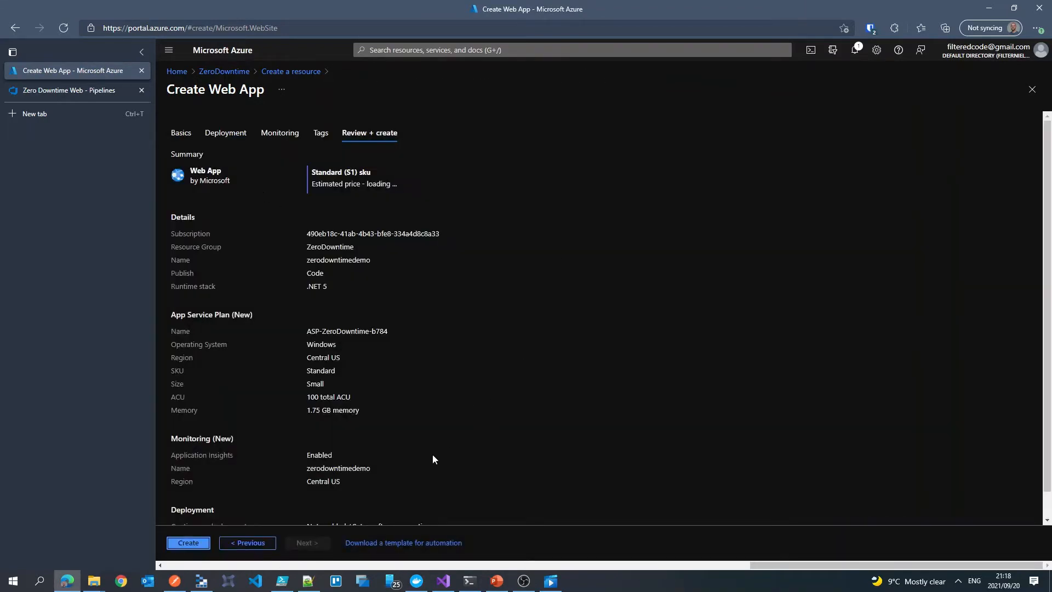
scroll(427, 447, down, 1)
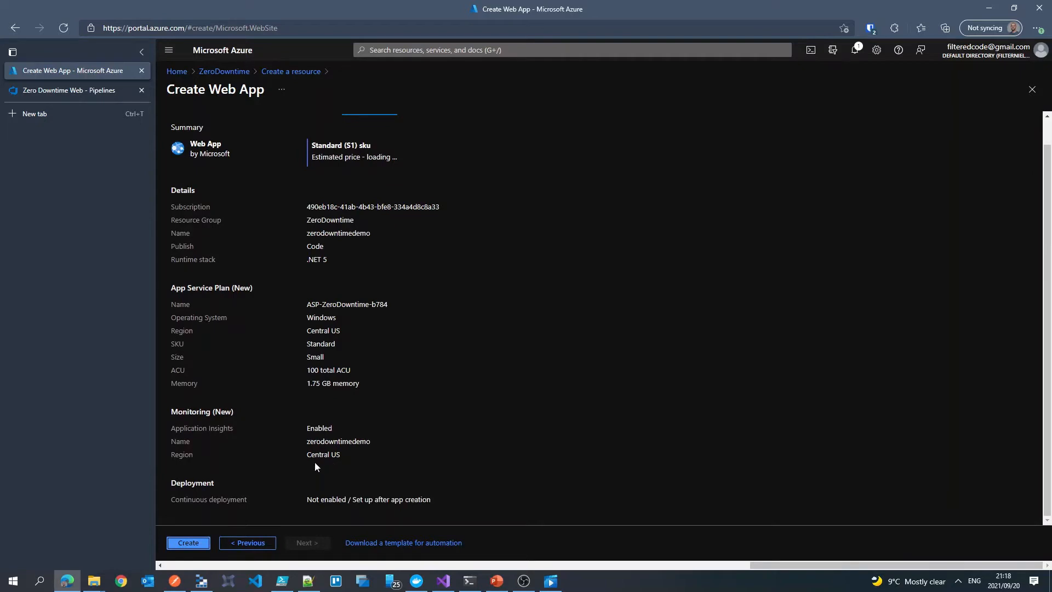
click(189, 543)
scroll(619, 288, up, 1)
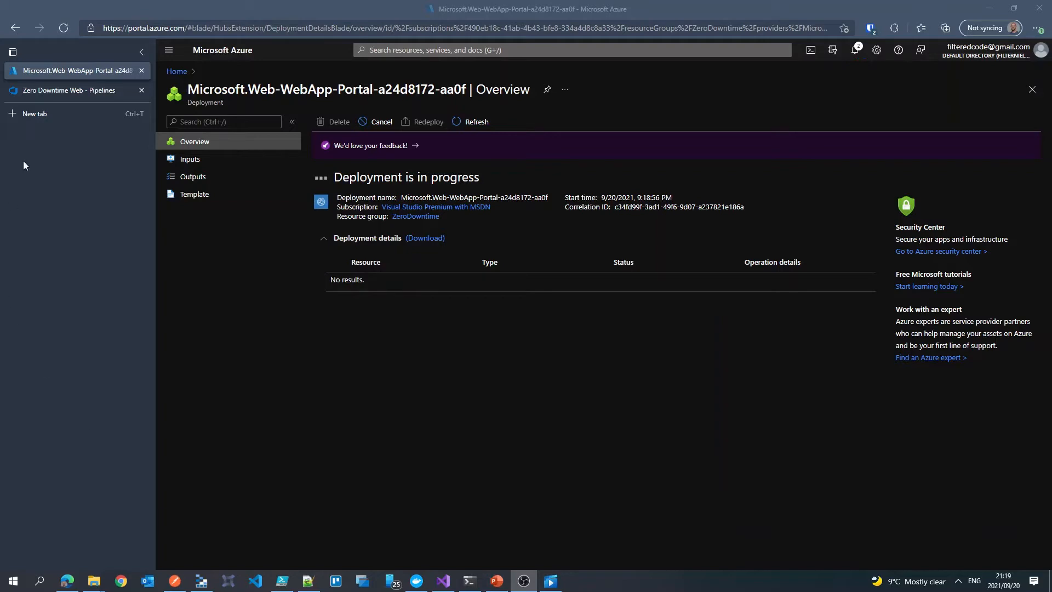
Return to the Azure DevOps pipeline editor and insert a stages: line directly above steps: in azure-pipelines.yml
click(54, 93)
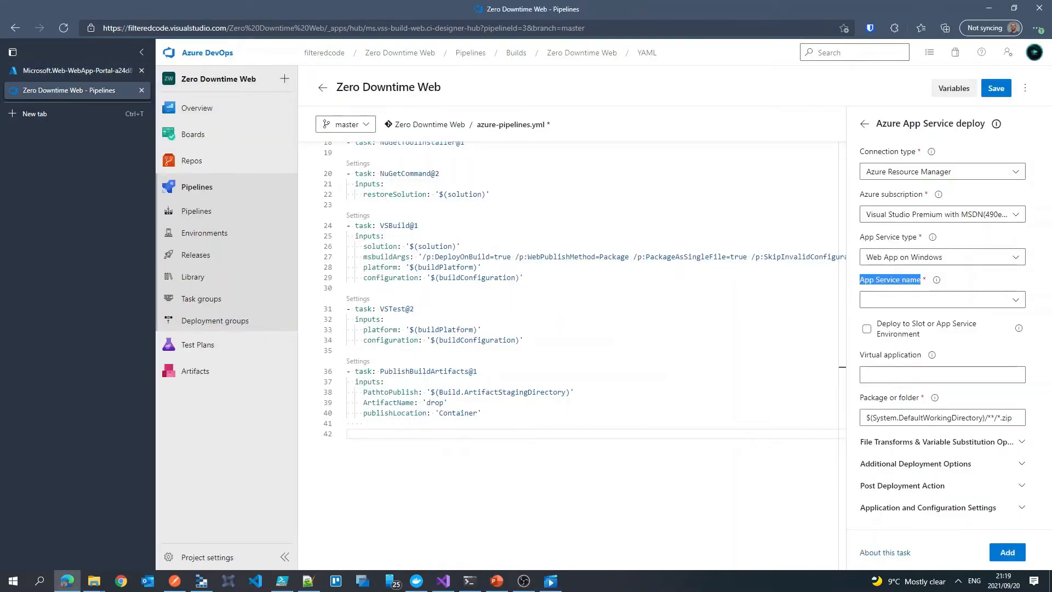
key(alt+Tab)
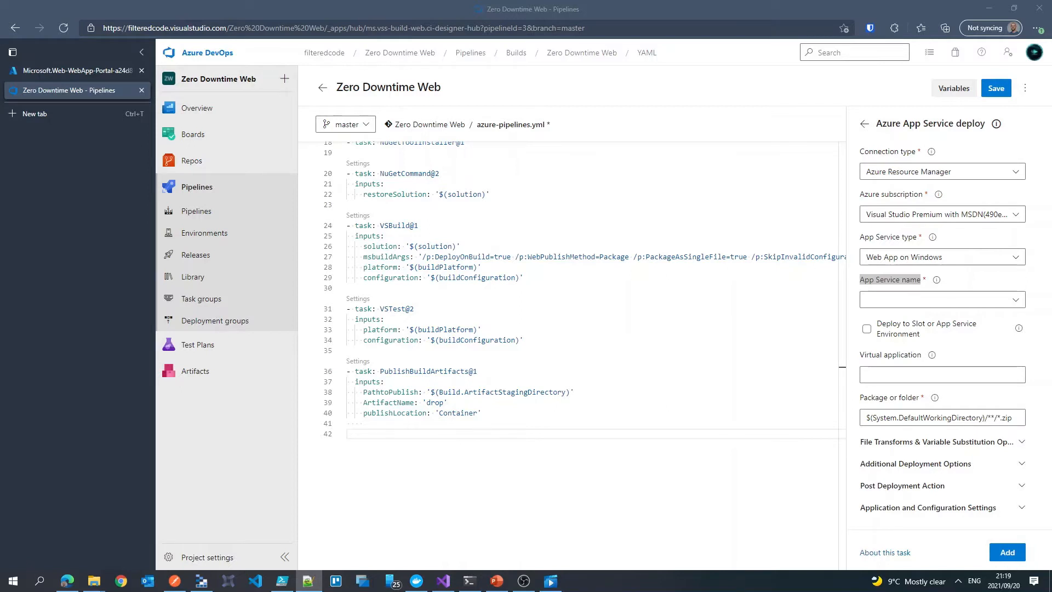
scroll(513, 207, up, 5)
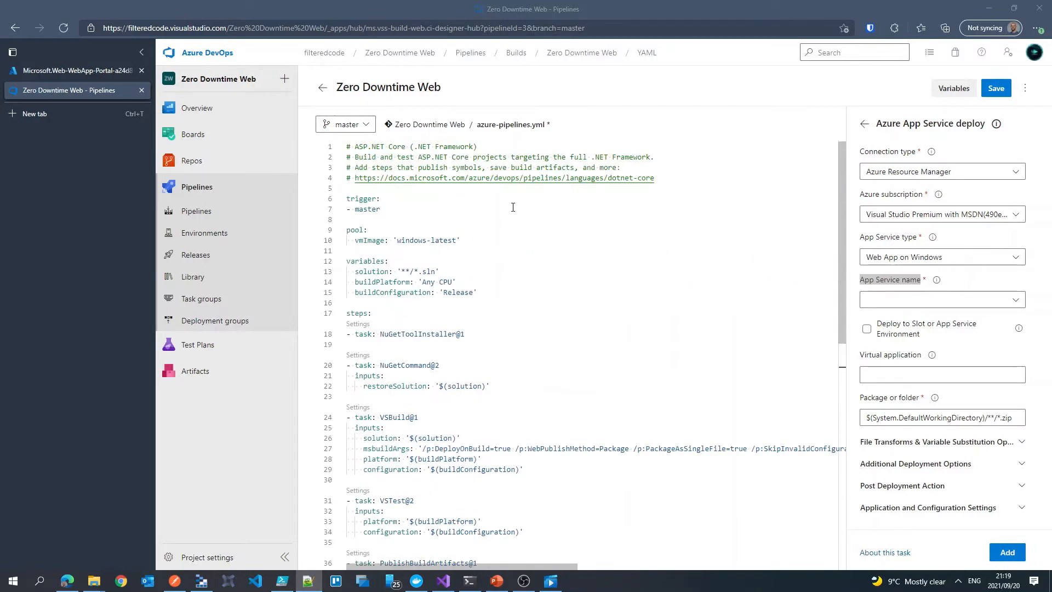
click(484, 311)
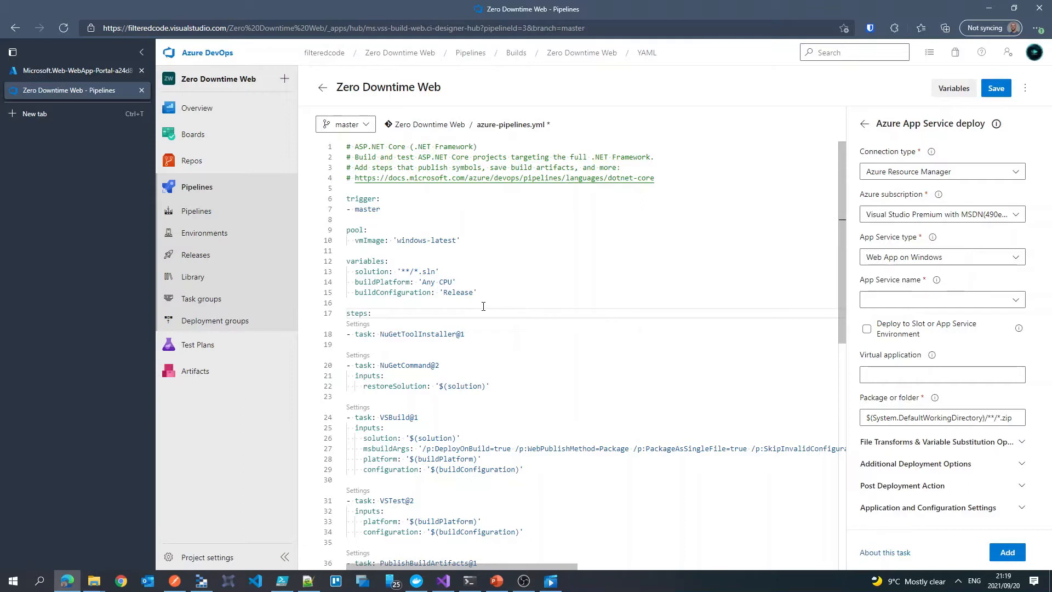
key(Up)
key(Return)
text(stages:)
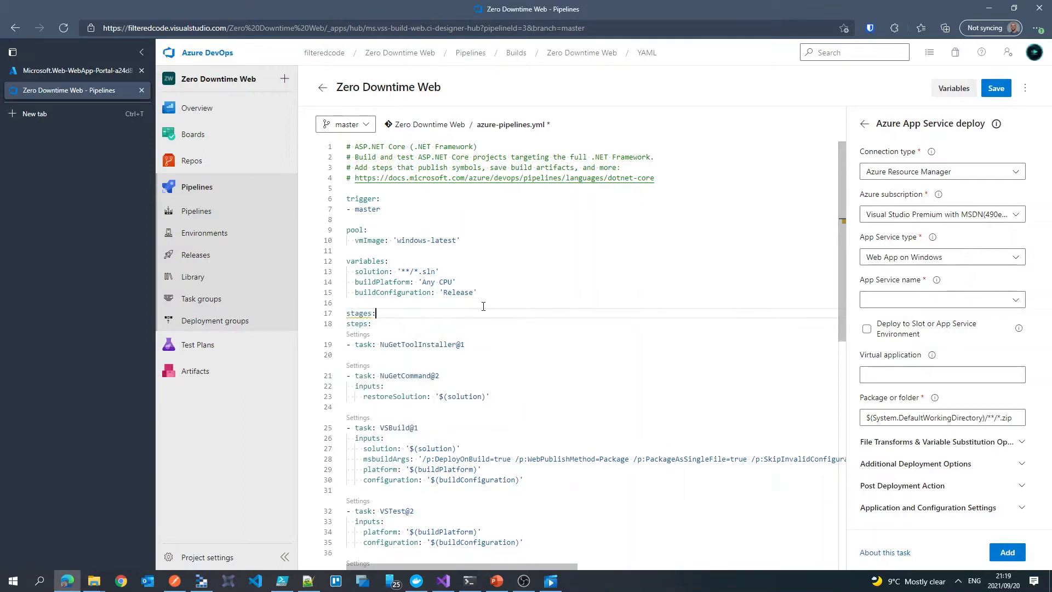
Add a "- stage: Build" entry under stages: in azure-pipelines.yml, followed by a new line
key(Return)
text(-)
key(Escape)
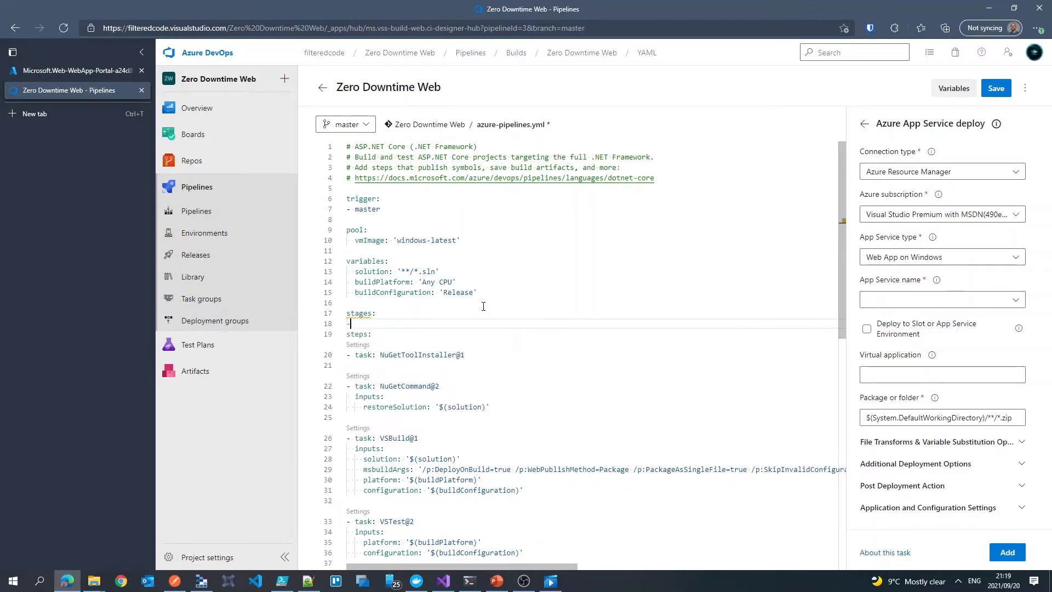
text(stage : Build)
key(Return)
key(ctrl+space)
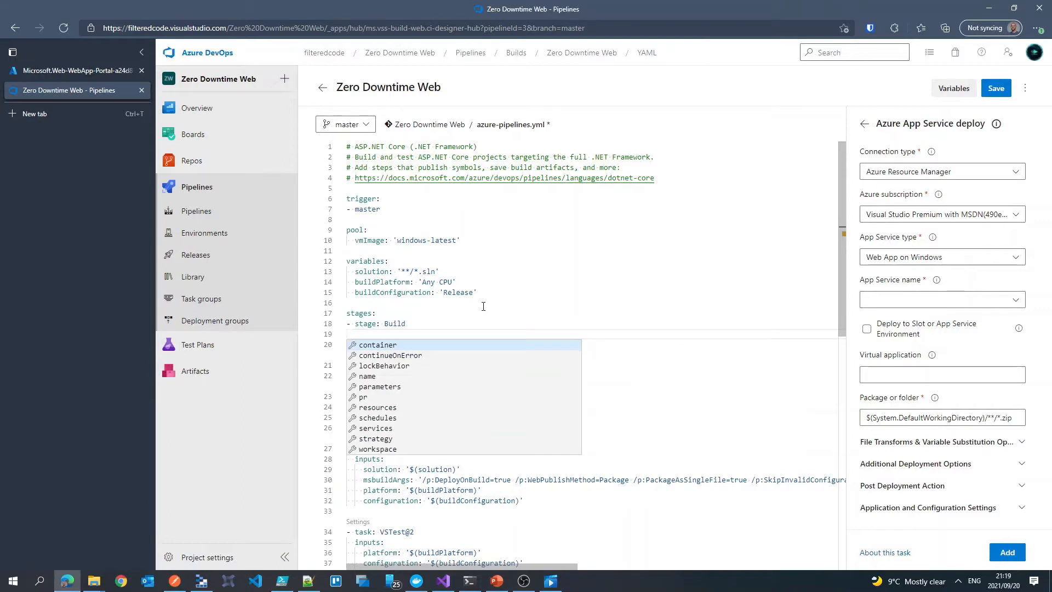
key(Return)
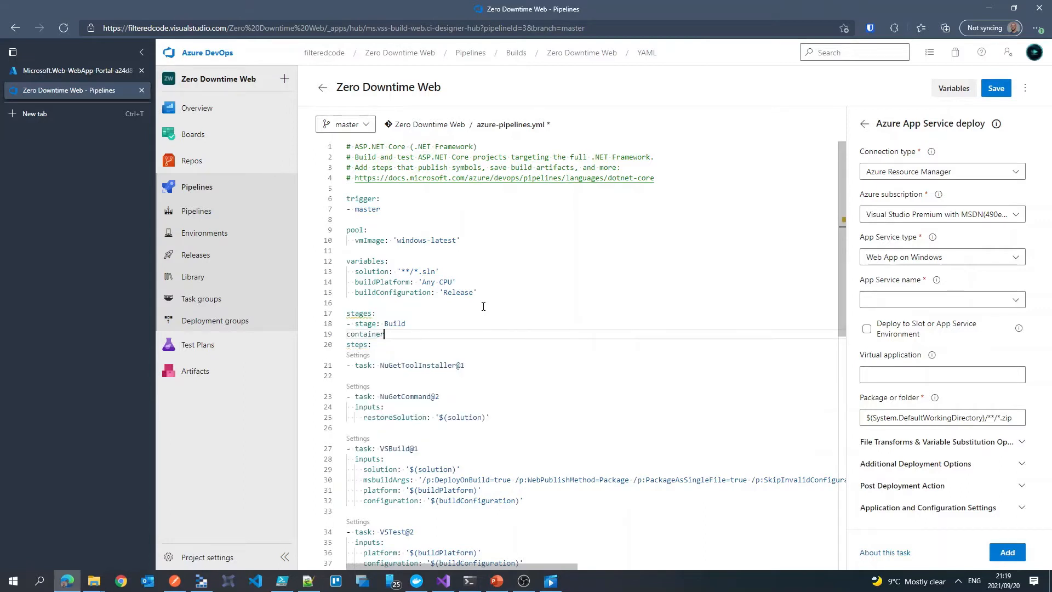
key(BackSpace)
key(BackSpace)
key(BackSpace)
key(BackSpace)
key(BackSpace)
key(BackSpace)
key(BackSpace)
Add an indented jobs: key under the Build stage, with a "-job: Build" entry below it
key(Tab)
text(jobs:)
key(Return)
text(-b)
key(BackSpace)
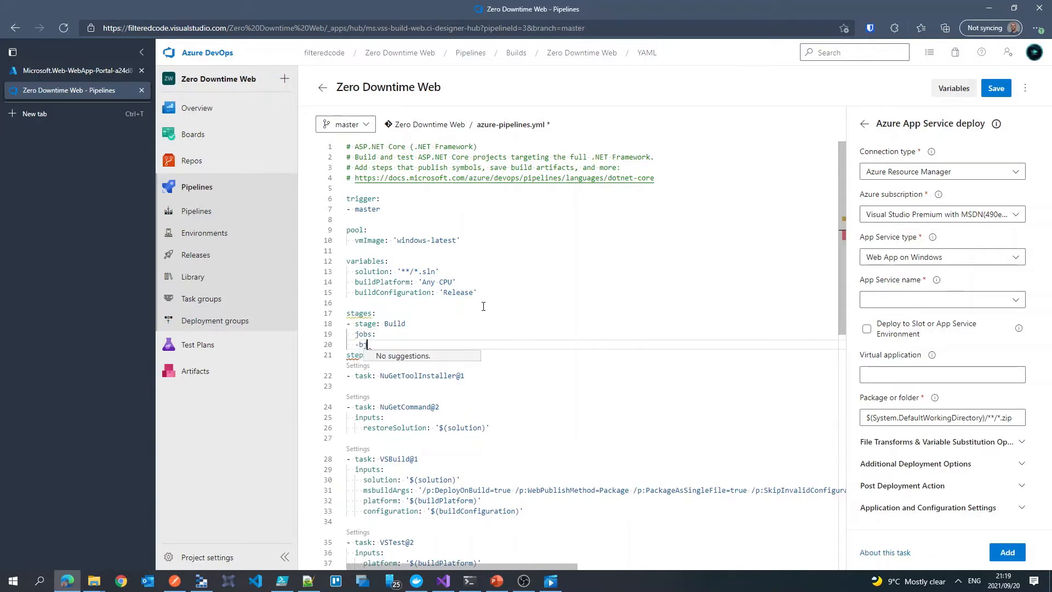
text(job: Build)
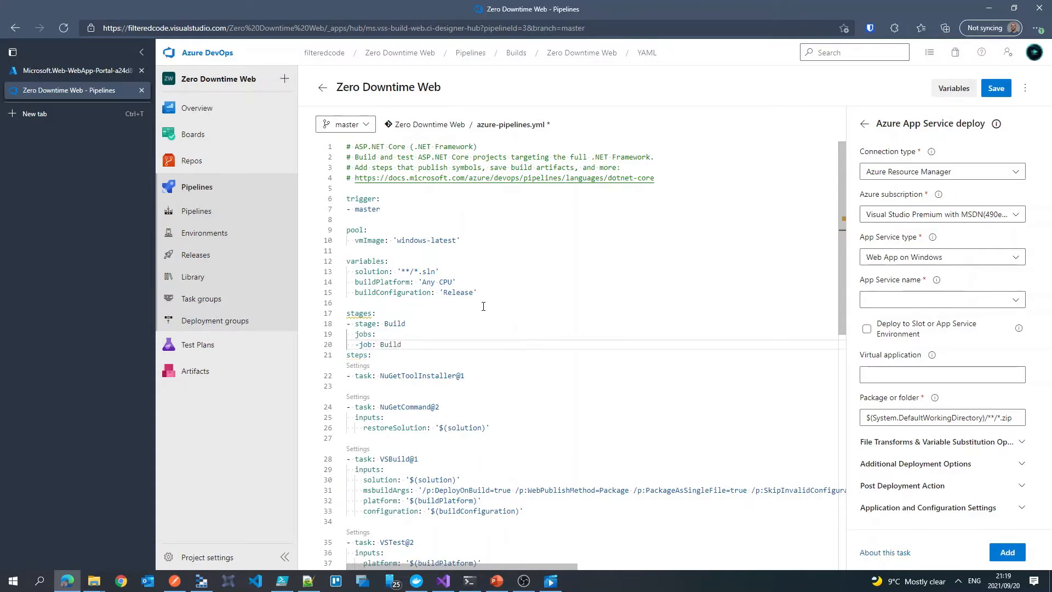
Indent the whole block from steps: to the end of the PublishBuildArtifacts@1 task by one level
scroll(480, 310, down, 9)
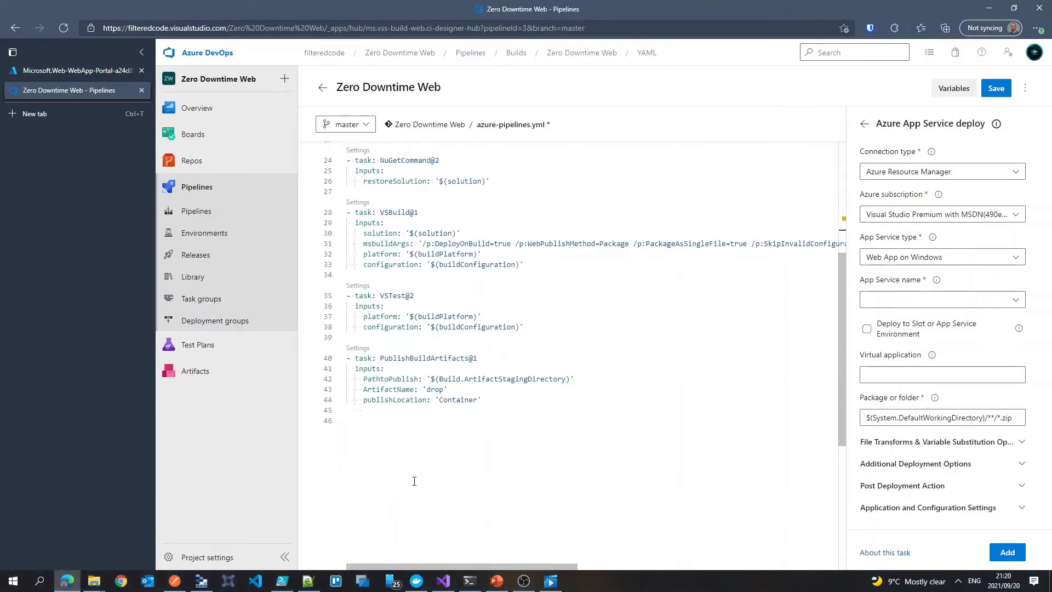
drag(463, 409, 268, 139)
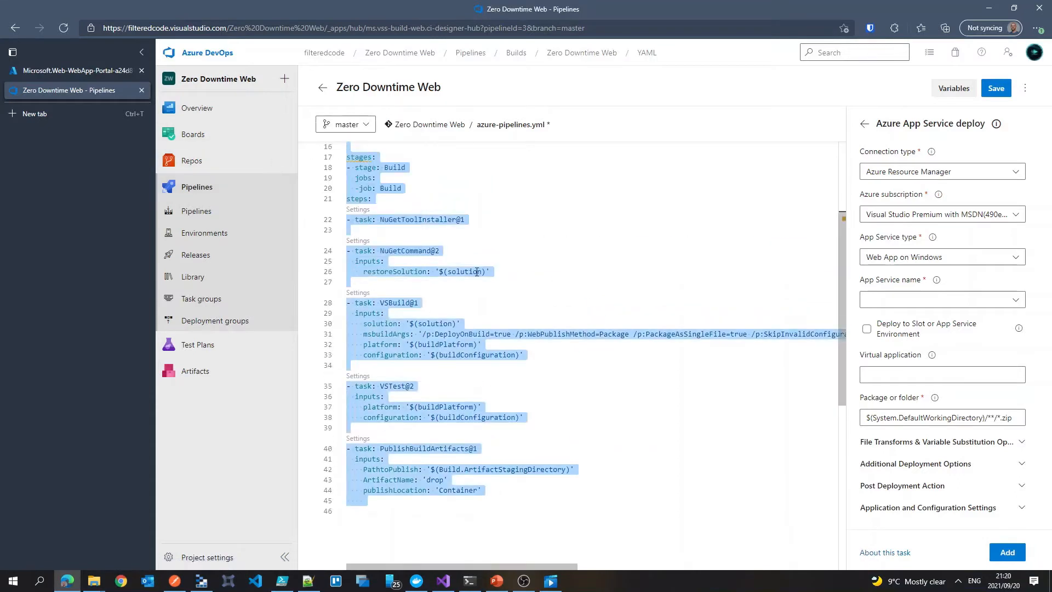
scroll(476, 285, up, 1)
key(shift+Down)
key(shift+Down)
key(shift+Down)
key(shift+Down)
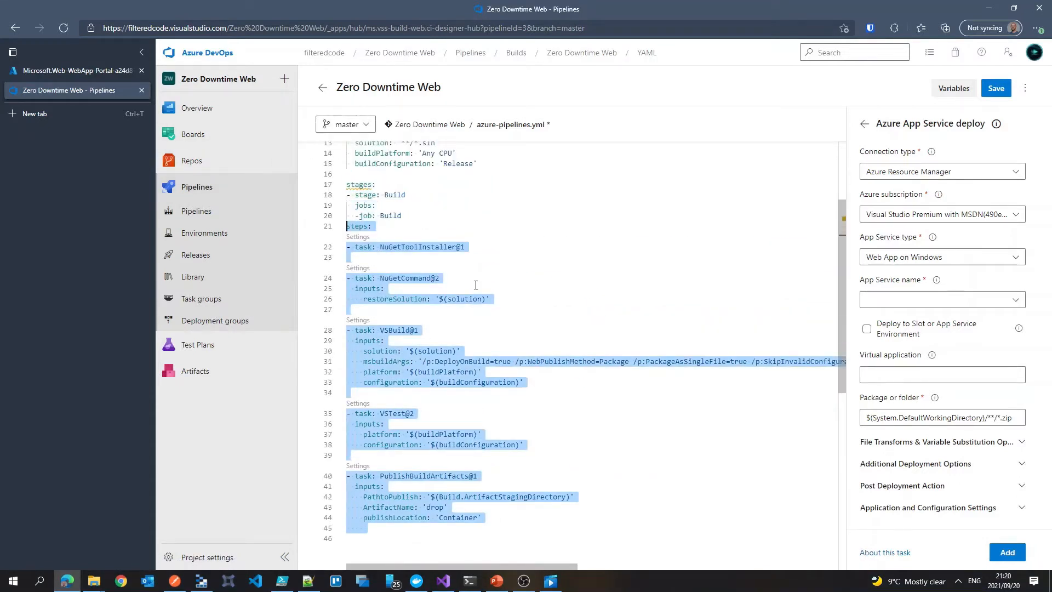
key(Tab)
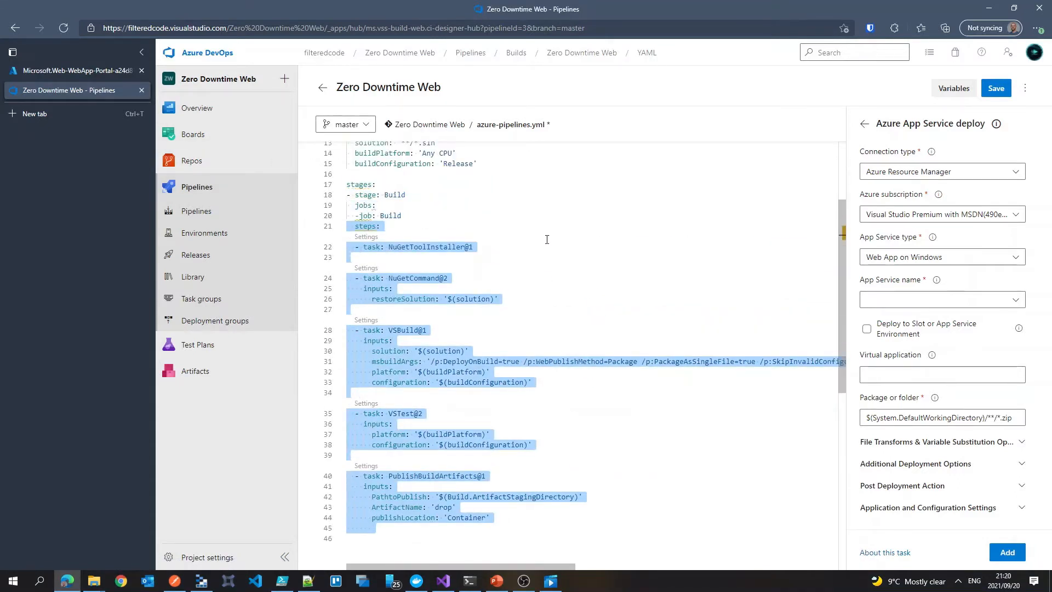
key(Tab)
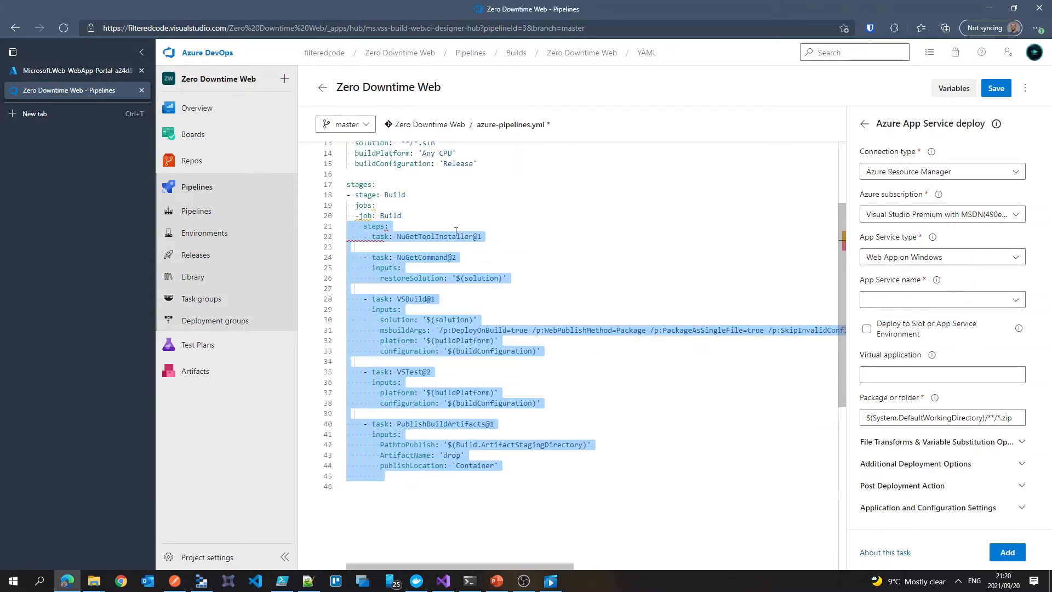
key(shift+Tab)
key(shift+Tab)
Insert a displayName: key directly below the Build job line and add a space after the dash so it reads "- job: Build"
click(428, 217)
key(Return)
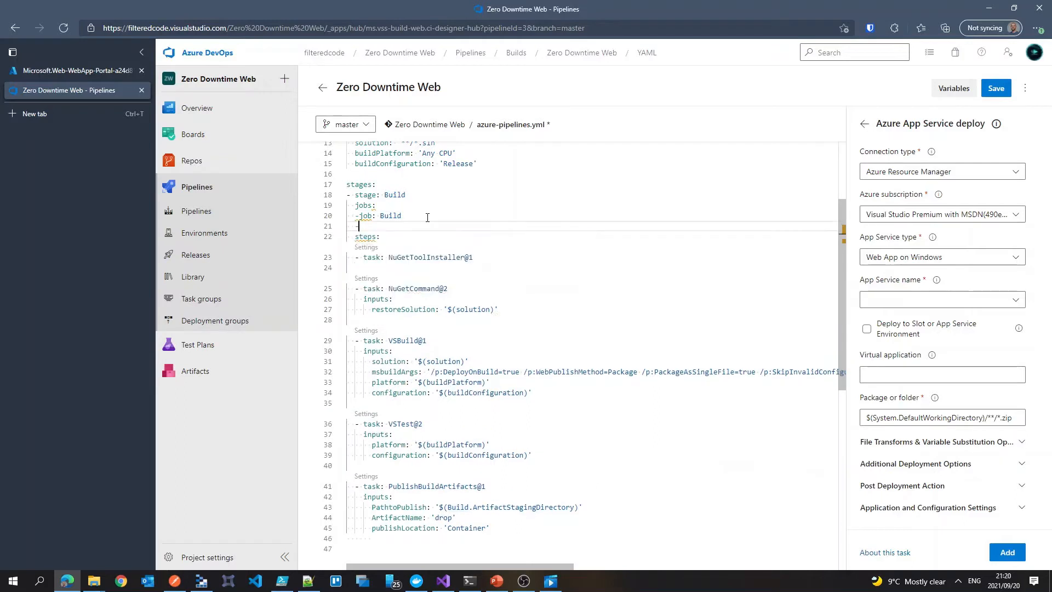
text(-dis)
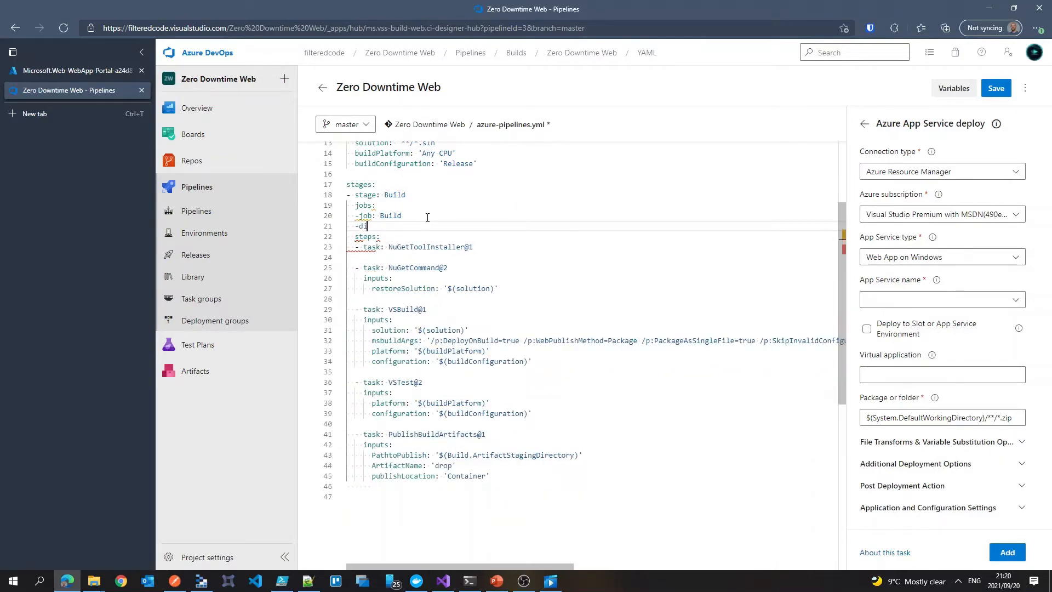
key(BackSpace)
key(BackSpace)
key(BackSpace)
text(disp)
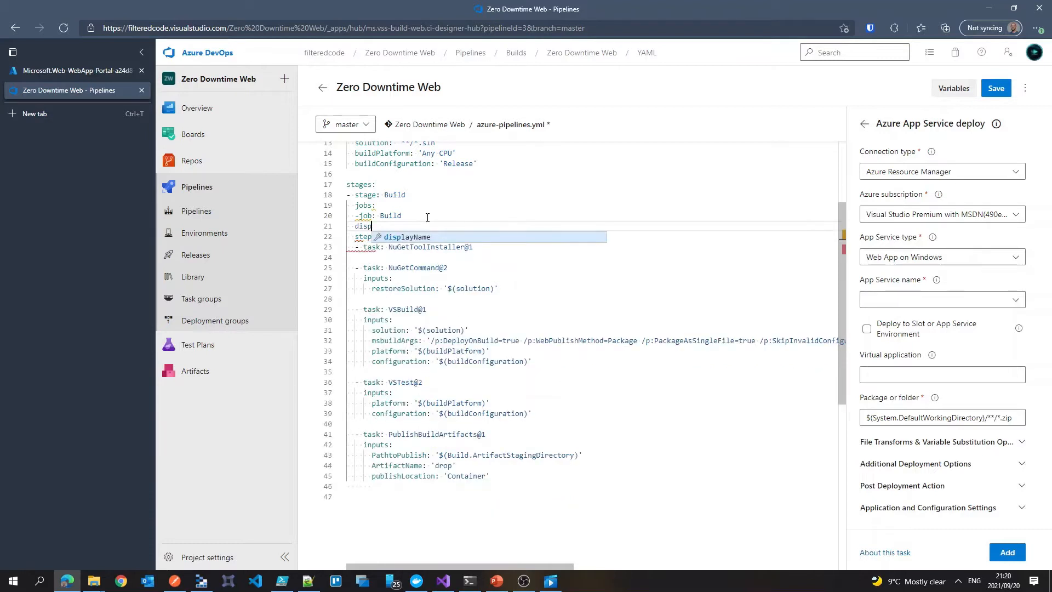
key(Return)
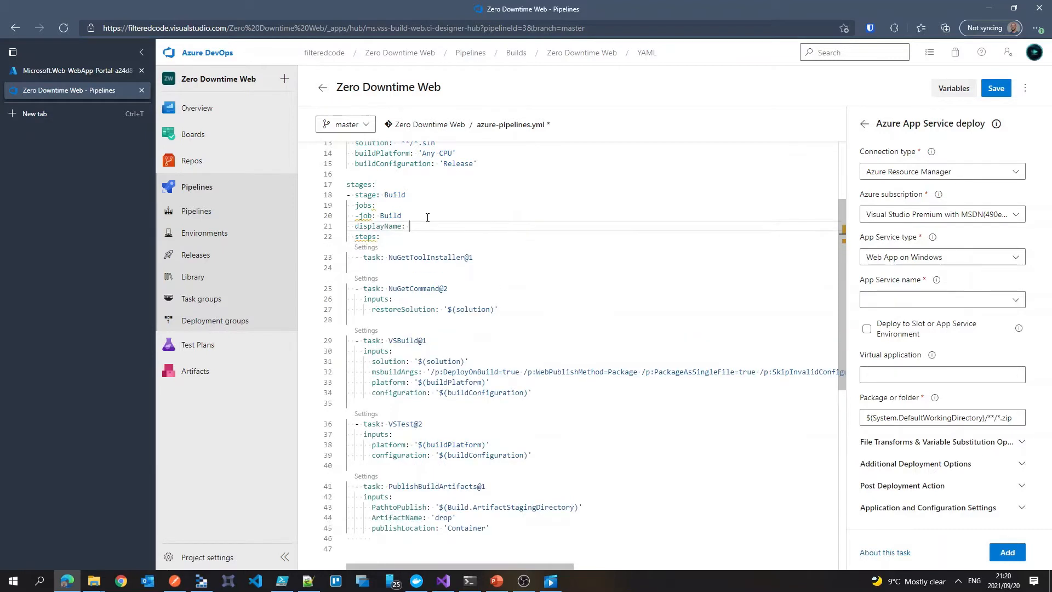
key(Up)
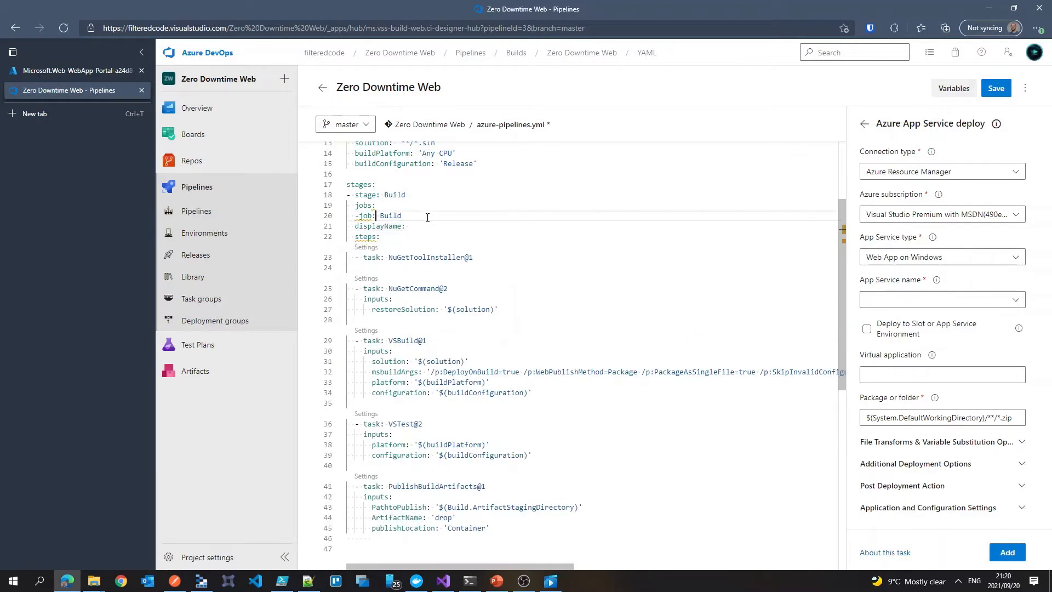
key(Left)
key(Down)
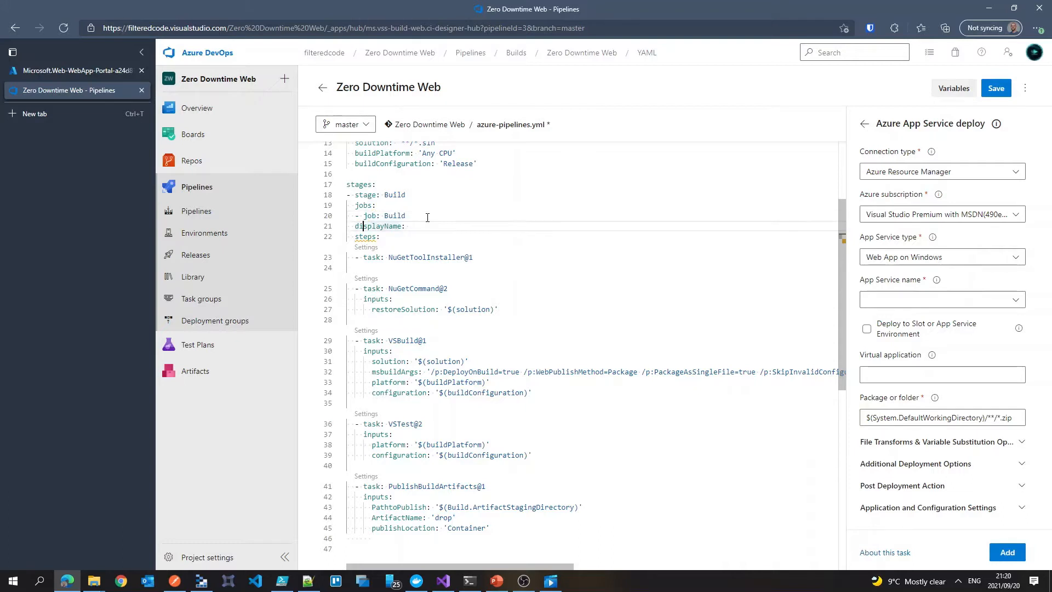
Indent everything from displayName: to the end of the file one more level, and set displayName to Build
key(Home)
key(ctrl+shift+End)
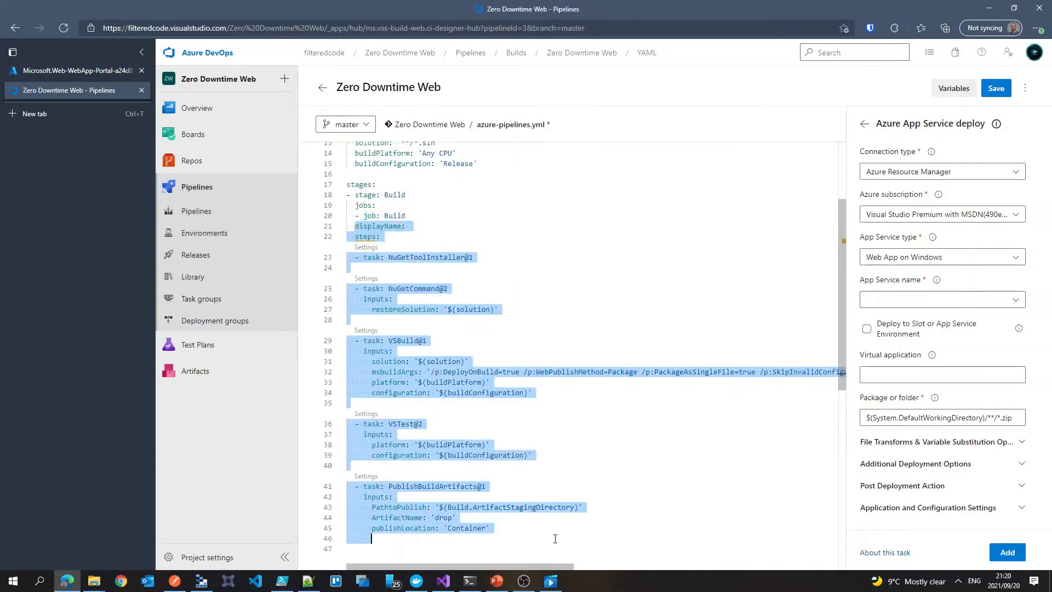
key(Tab)
click(440, 229)
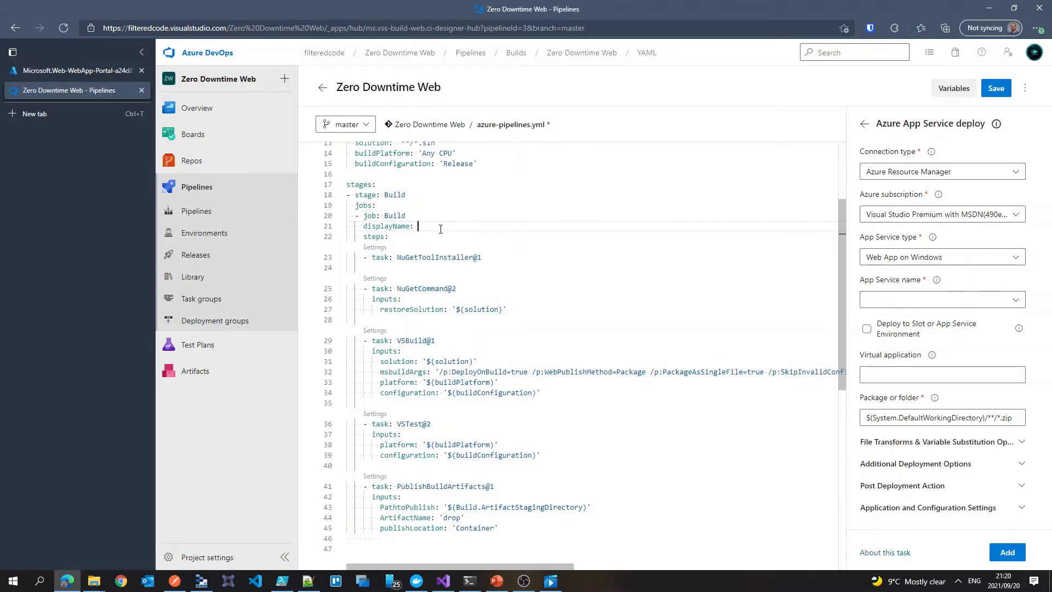
text(Build)
Copy the Build stage's header lines, from "- stage: Build" through steps:, to the end of the YAML file
scroll(399, 388, up, 2)
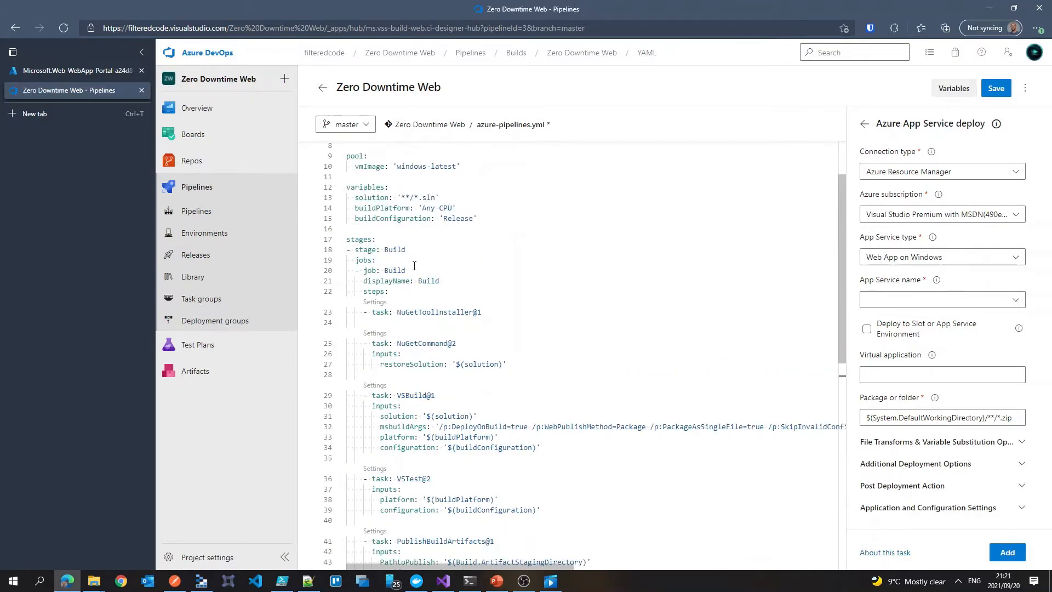
drag(415, 270, 340, 251)
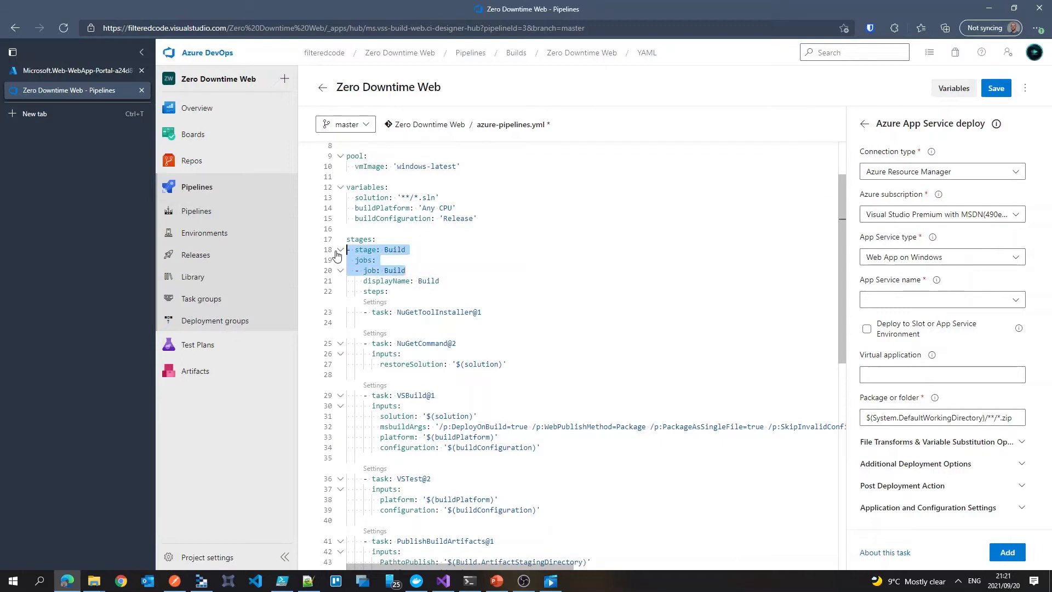
click(400, 292)
drag(400, 291, 340, 251)
key(ctrl+c)
scroll(370, 384, down, 3)
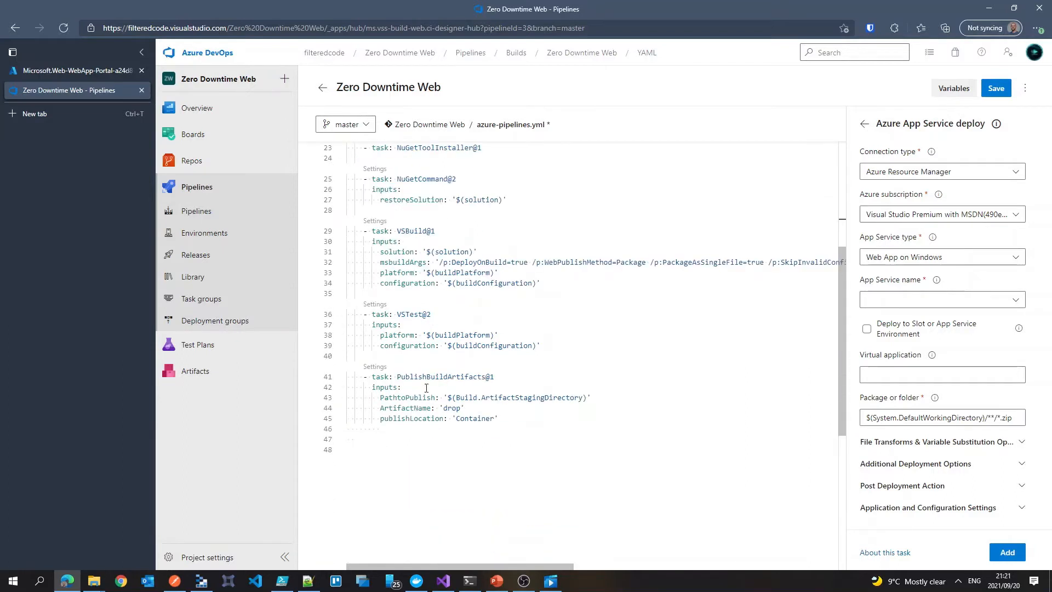
click(370, 452)
key(ctrl+v)
scroll(408, 443, down, 2)
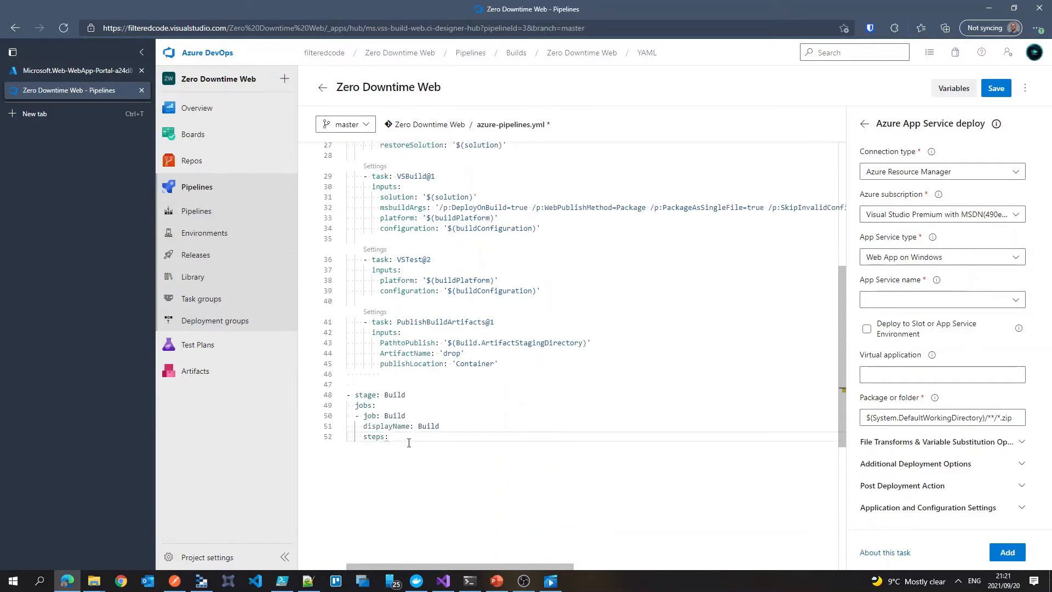
Rename the copied stage at the end of the file to Production
double_click(399, 394)
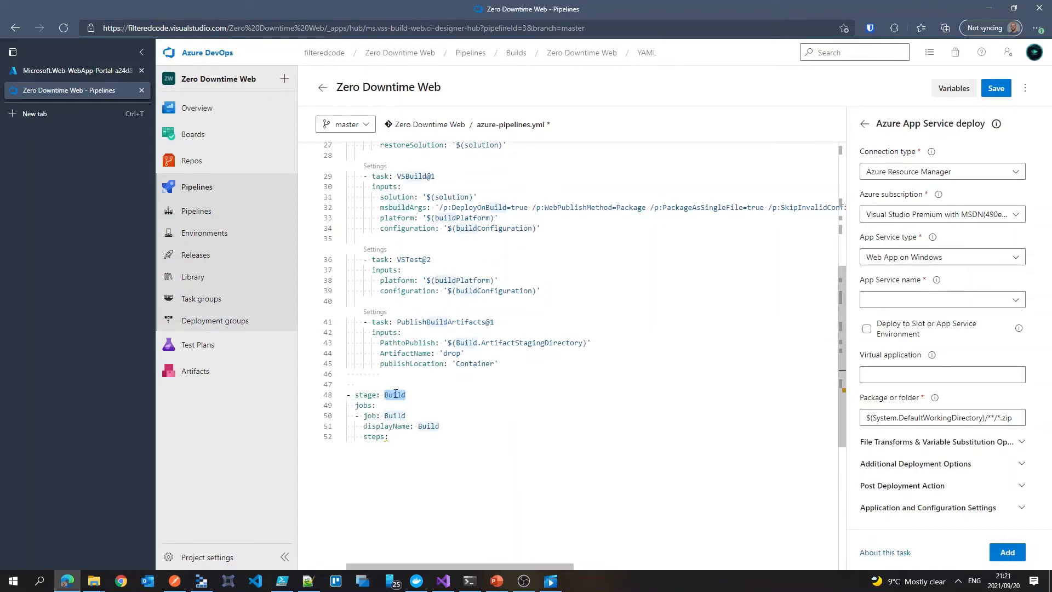
text(Develop)
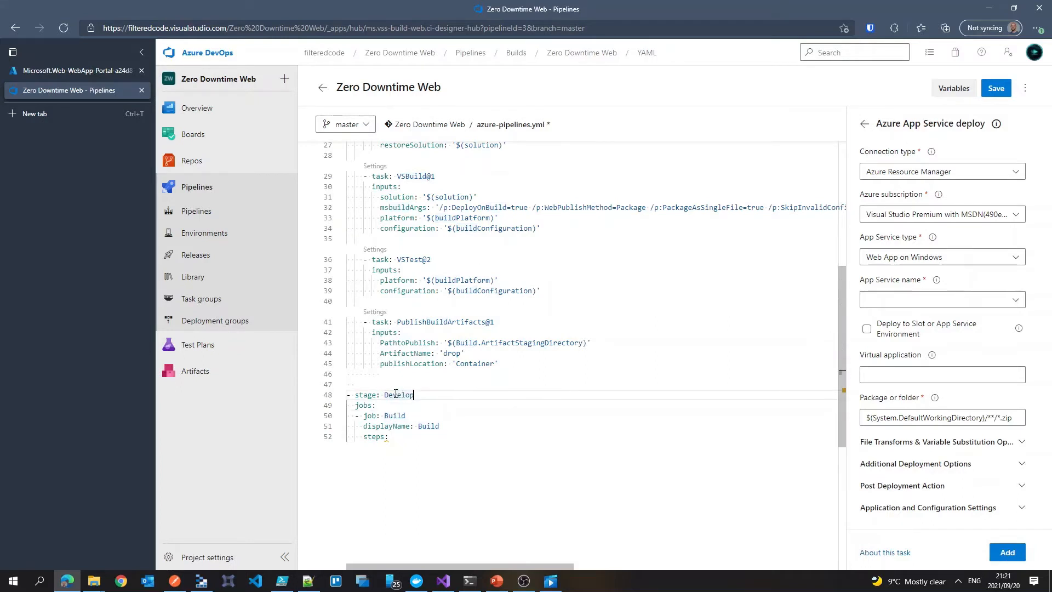
double_click(395, 394)
text(Production)
double_click(395, 393)
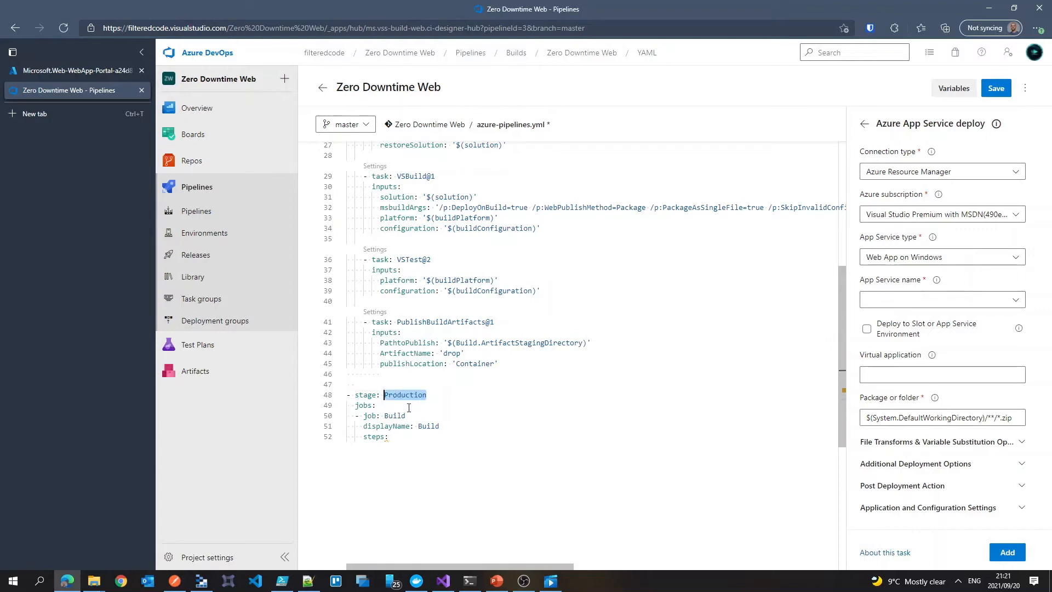
Name the Production stage's job DeployToProd and set its displayName to "Deploy to Prod"
double_click(400, 417)
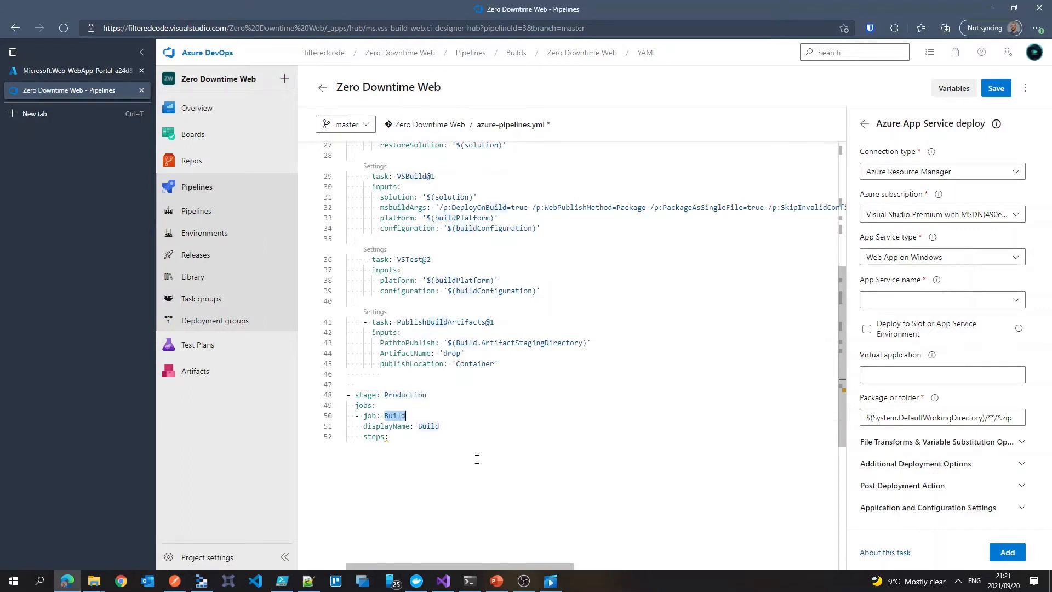
text(Deploy)
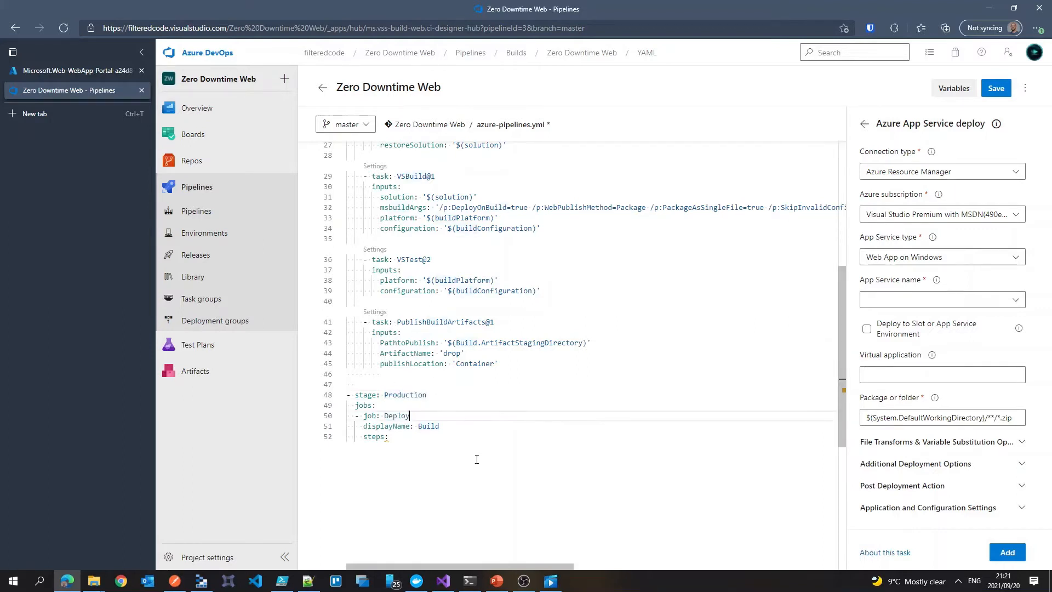
text(ToProd)
key(ctrl+shift+Left)
key(Down)
key(End)
key(ctrl+shift+Left)
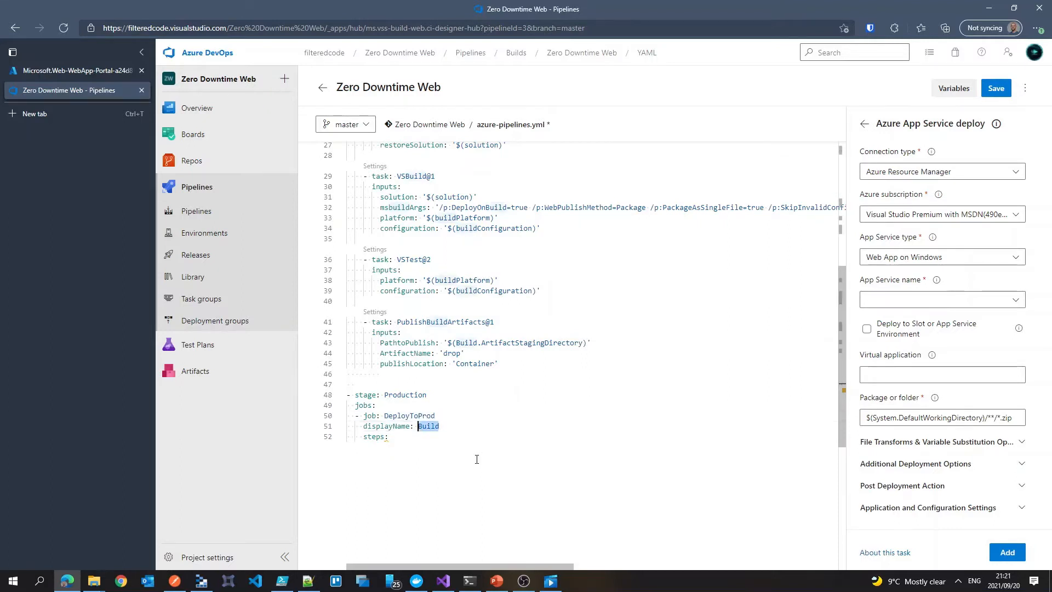
text(Deploy to )
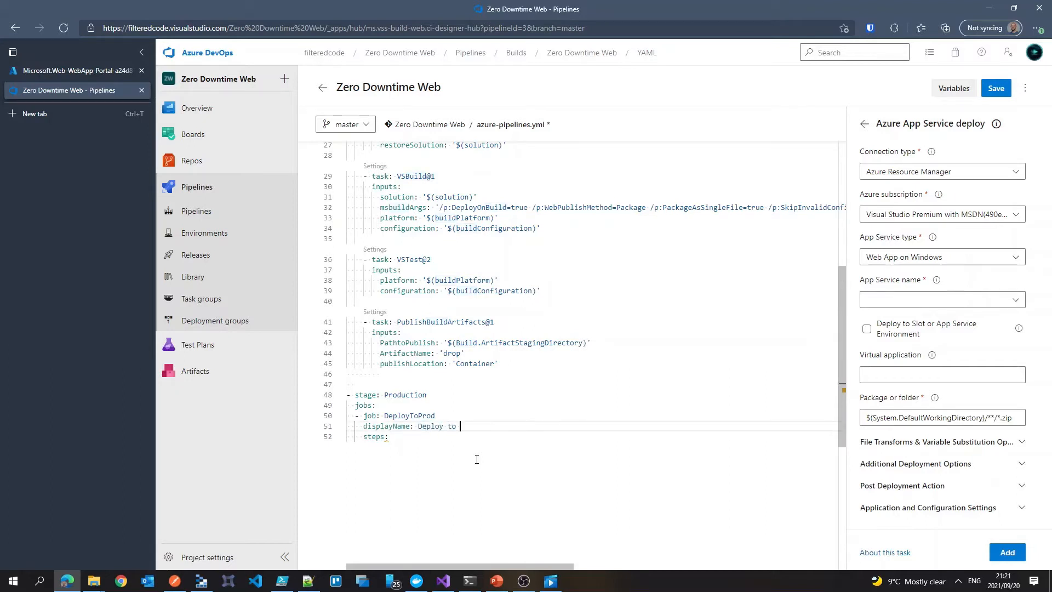
text(D)
text(rod)
Insert an empty line below the Production job's steps: and open the App Service name choices of the Azure App Service deploy task
key(Down)
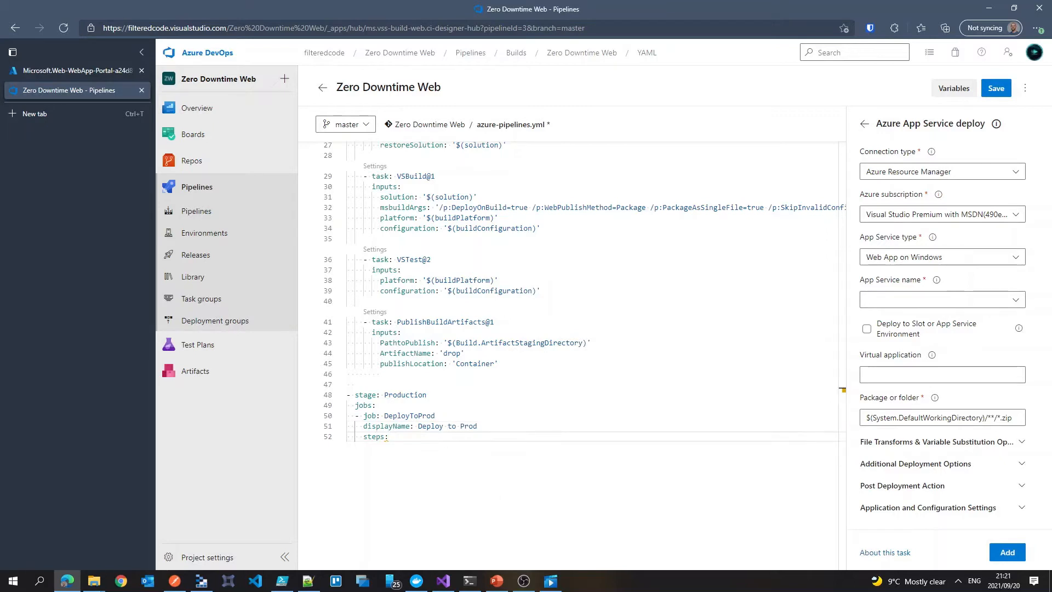
key(Return)
key(Escape)
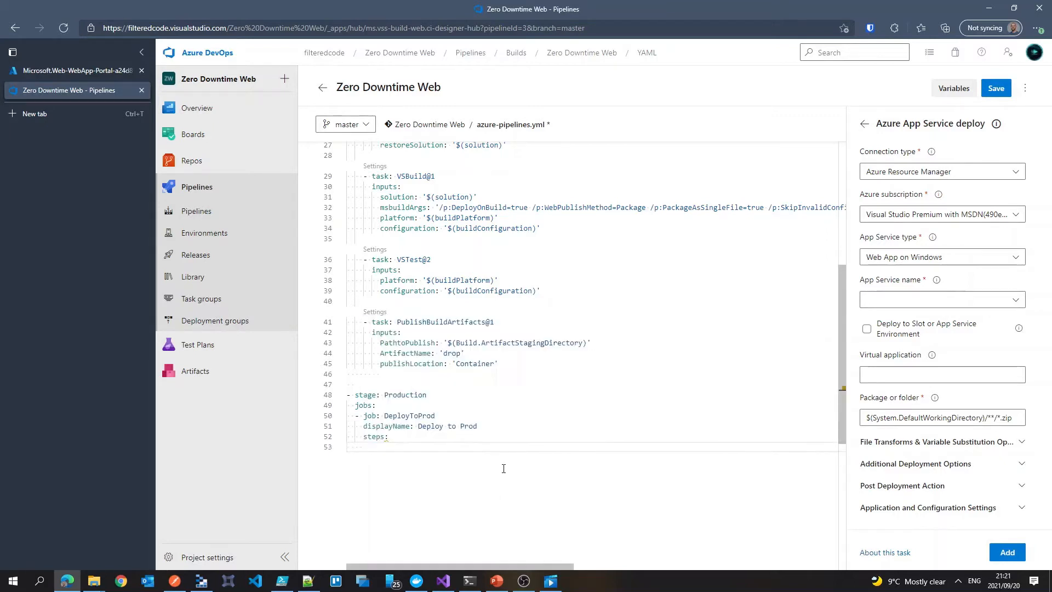
click(980, 299)
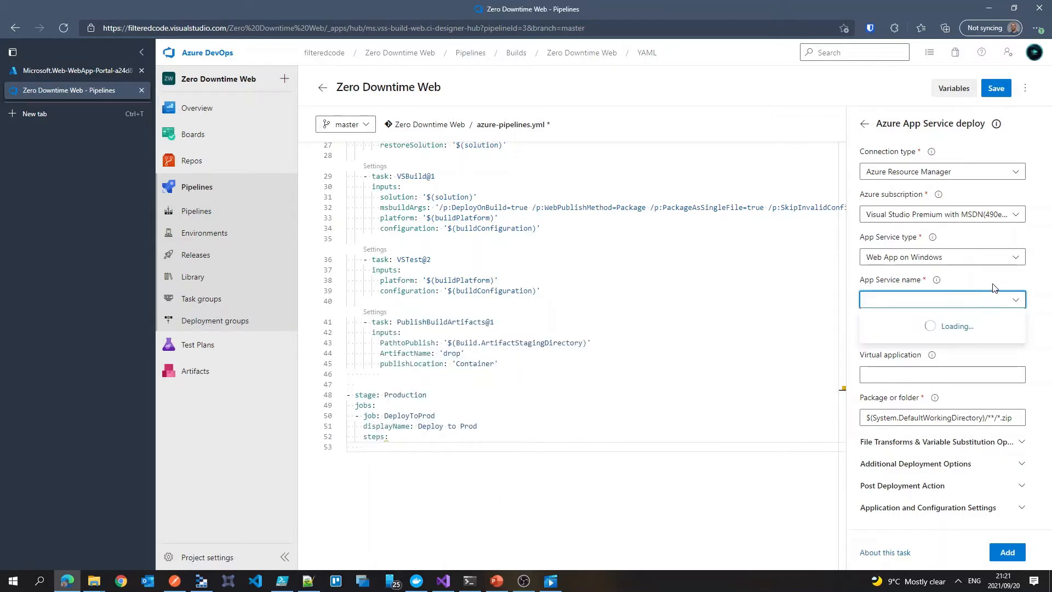
Switch to the Azure portal, open the deployed zerodowntimedemo resource, and visit its website at zerodowntimedemo.azurewebsites.net
click(48, 71)
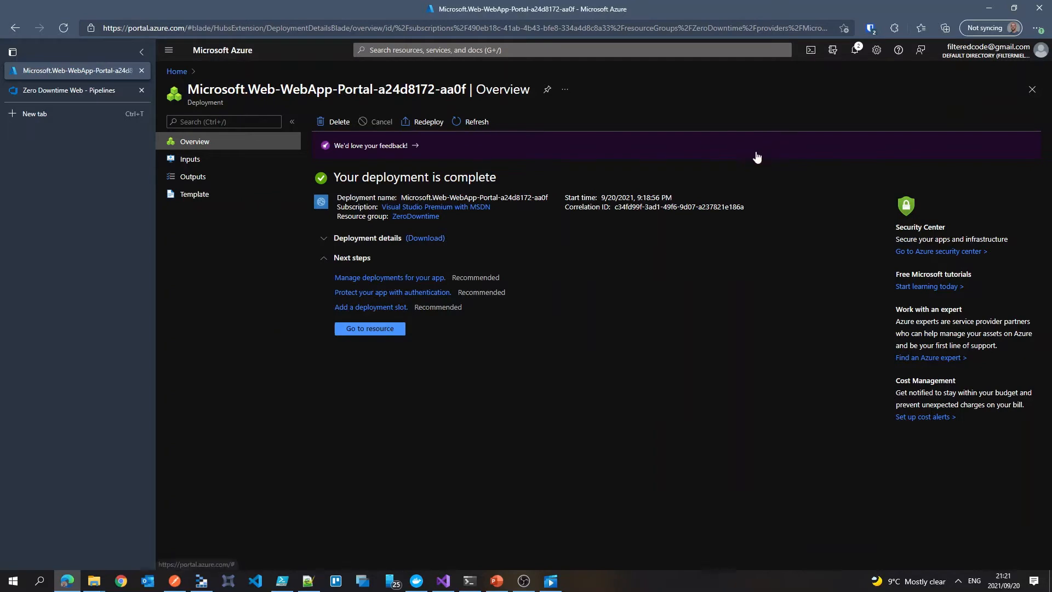
click(366, 331)
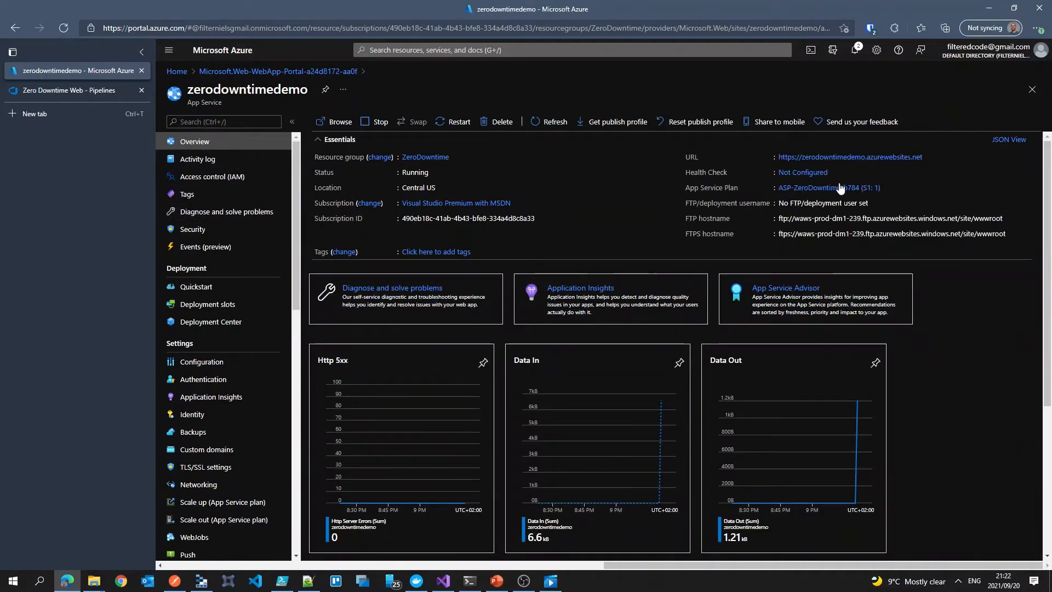
click(844, 157)
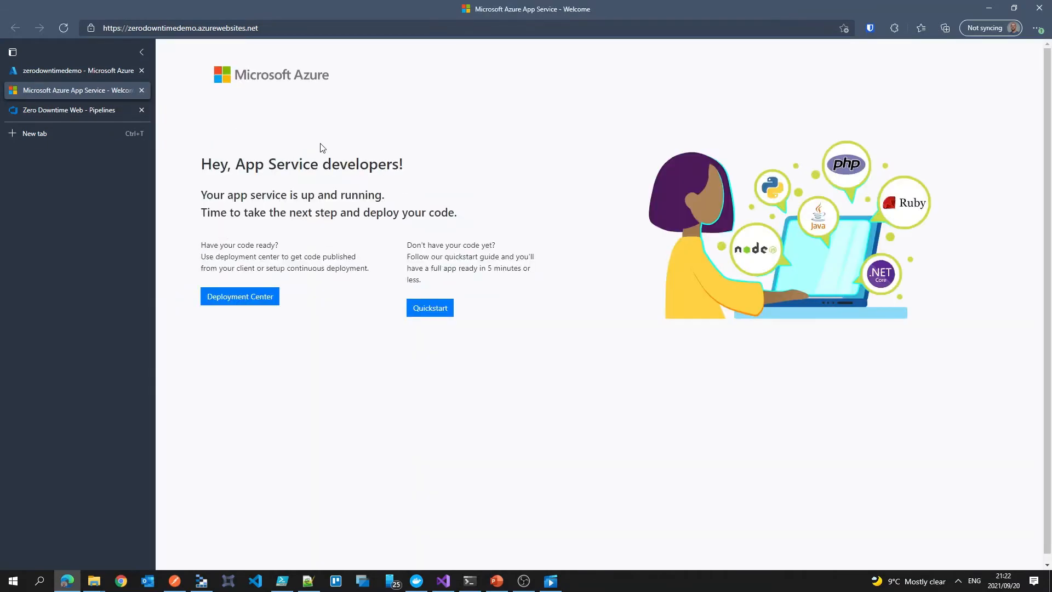
Look over the site's default welcome page, and view the zerodowntimedemo Application Insights settings in the Azure portal
drag(202, 192, 174, 189)
click(481, 217)
click(481, 215)
click(70, 70)
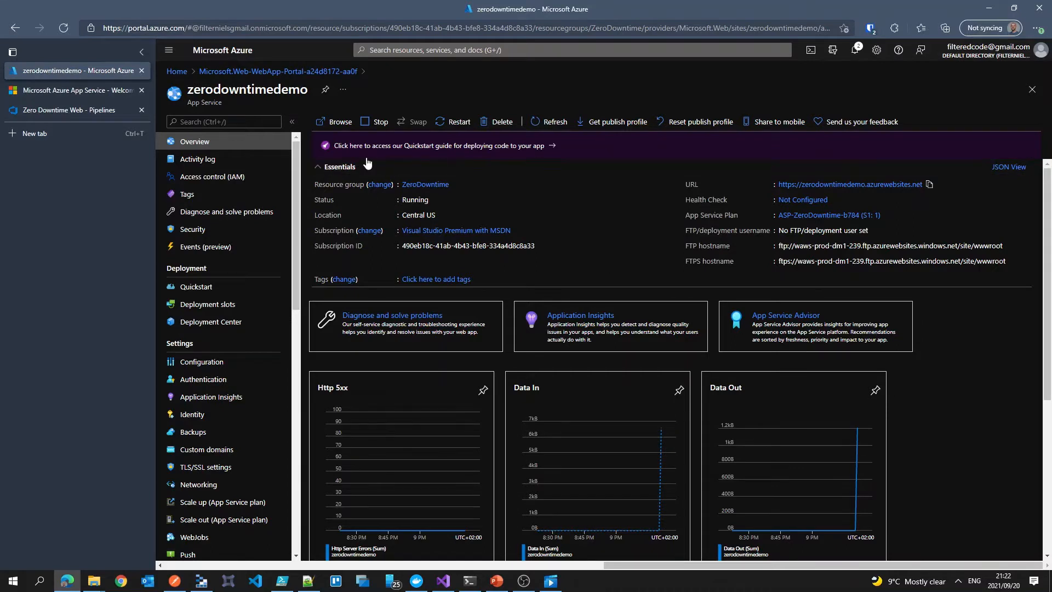
click(242, 405)
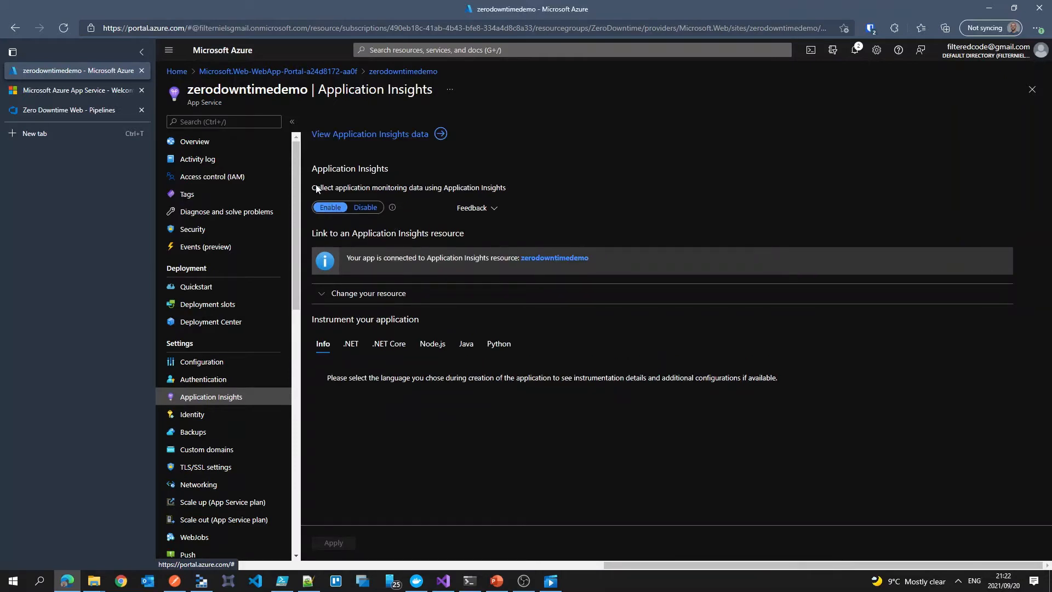
drag(315, 188, 522, 185)
click(499, 187)
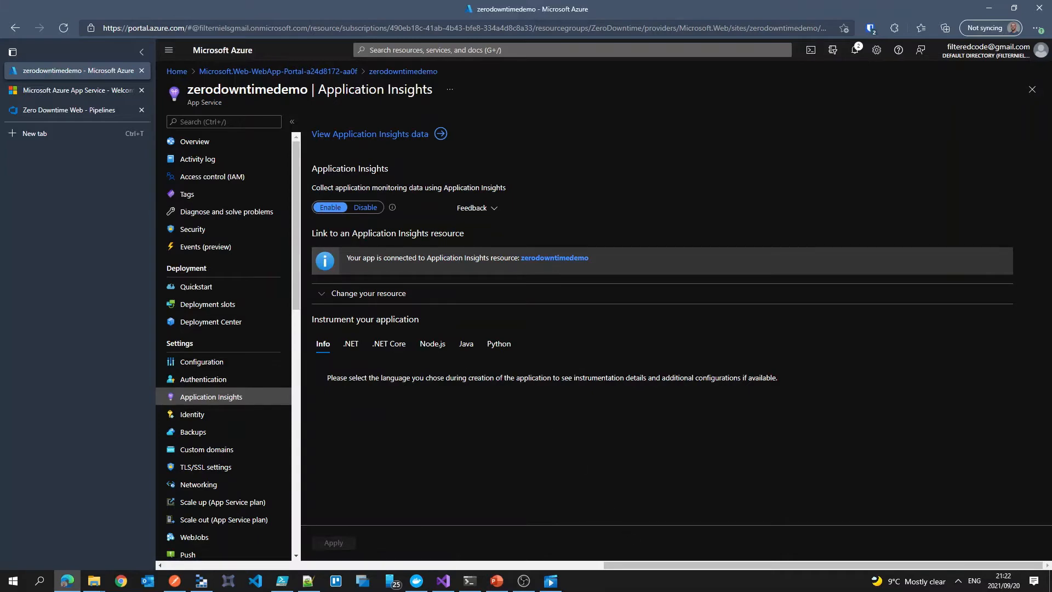
Return to the pipeline editor, choose zerodowntimedemo as the App Service name, and add the Azure App Service deploy task below the Production job's steps:
click(57, 110)
click(473, 457)
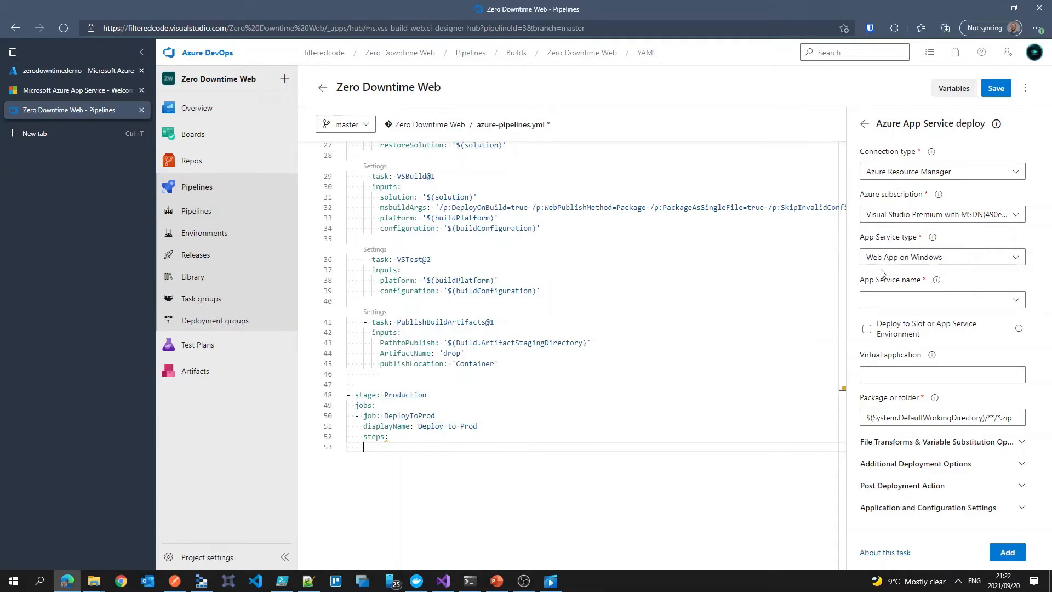
click(945, 303)
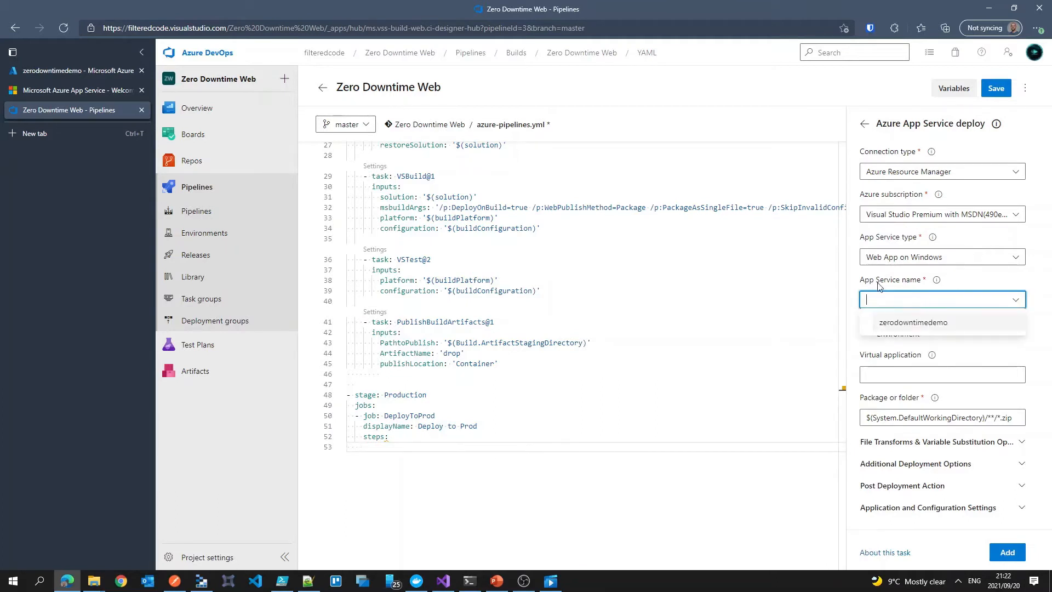
click(924, 324)
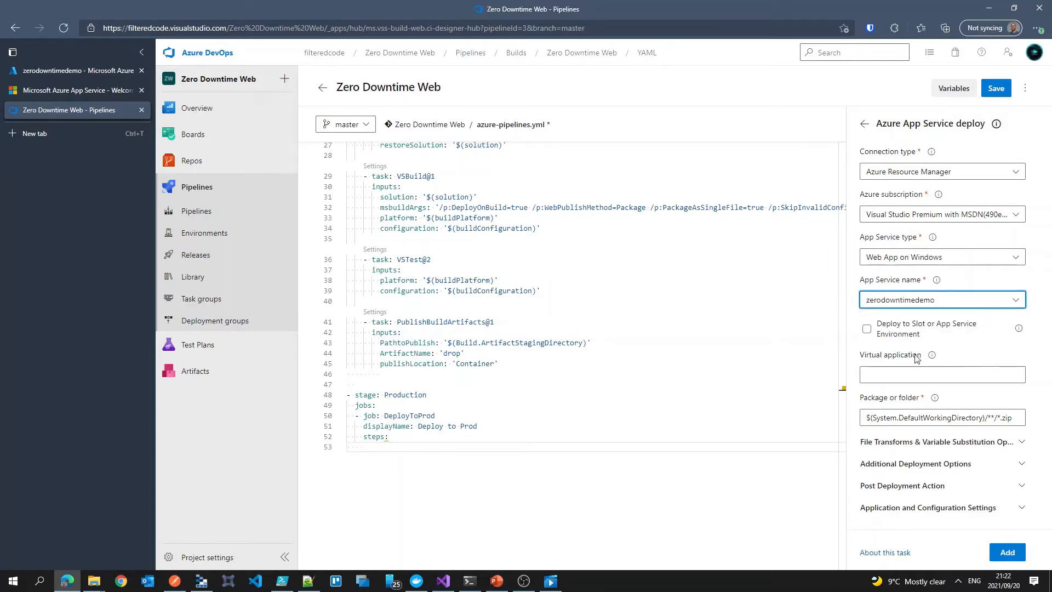
click(1008, 555)
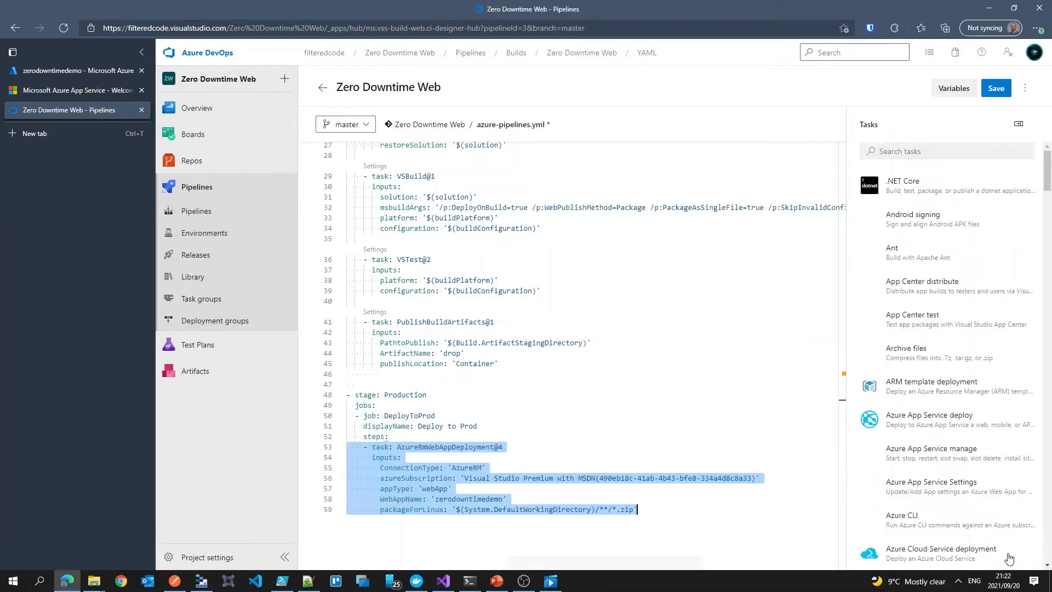
Insert empty lines between steps: and the AzureRmWebAppDeployment@4 task in the Production job
click(514, 421)
key(Down)
key(Return)
text(cancelTimeoutInMinutes:)
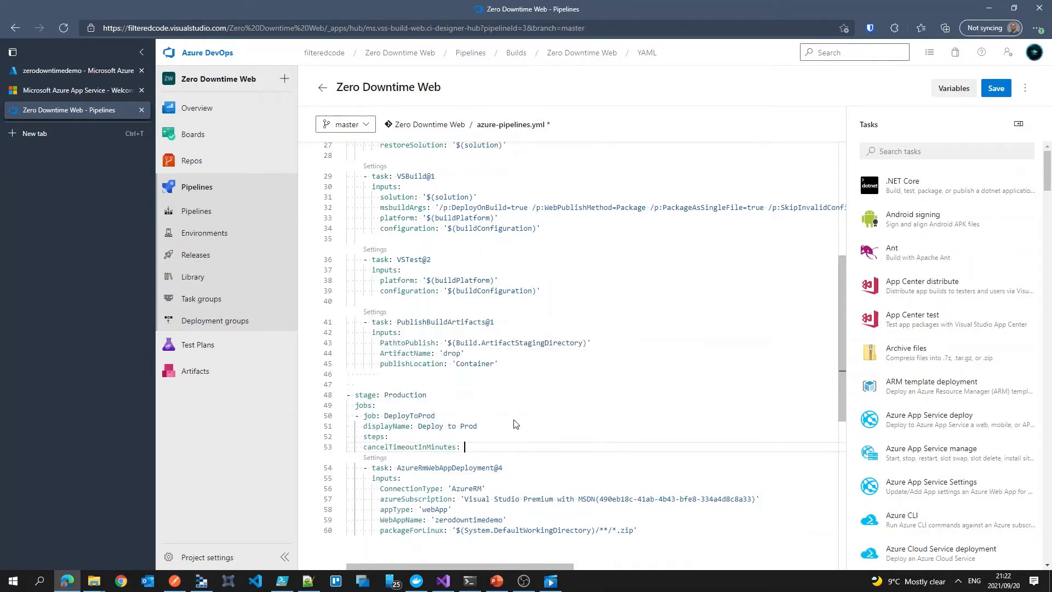
key(shift+Home)
key(BackSpace)
key(Return)
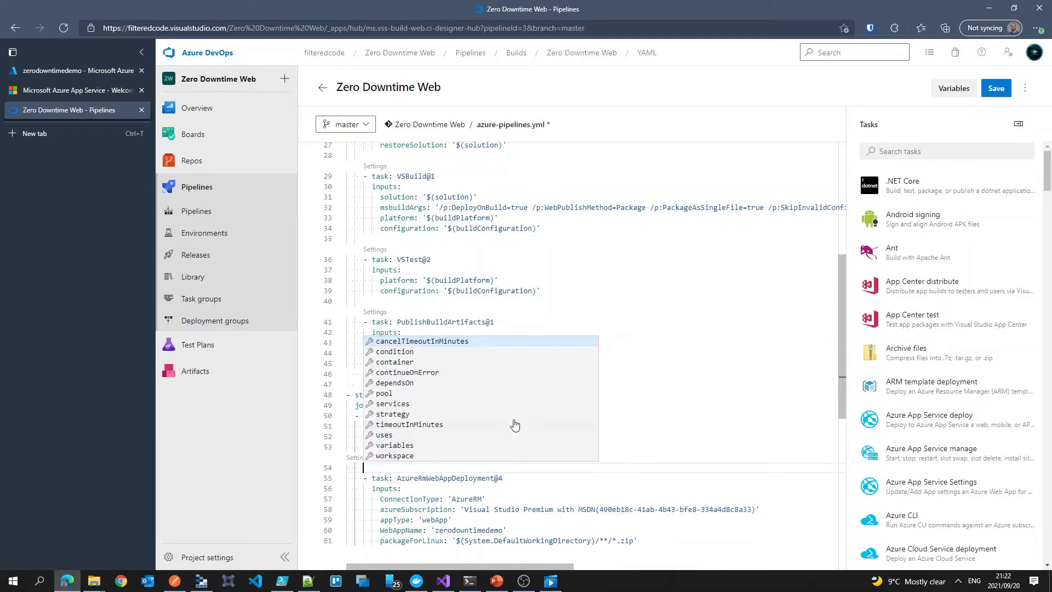
key(Escape)
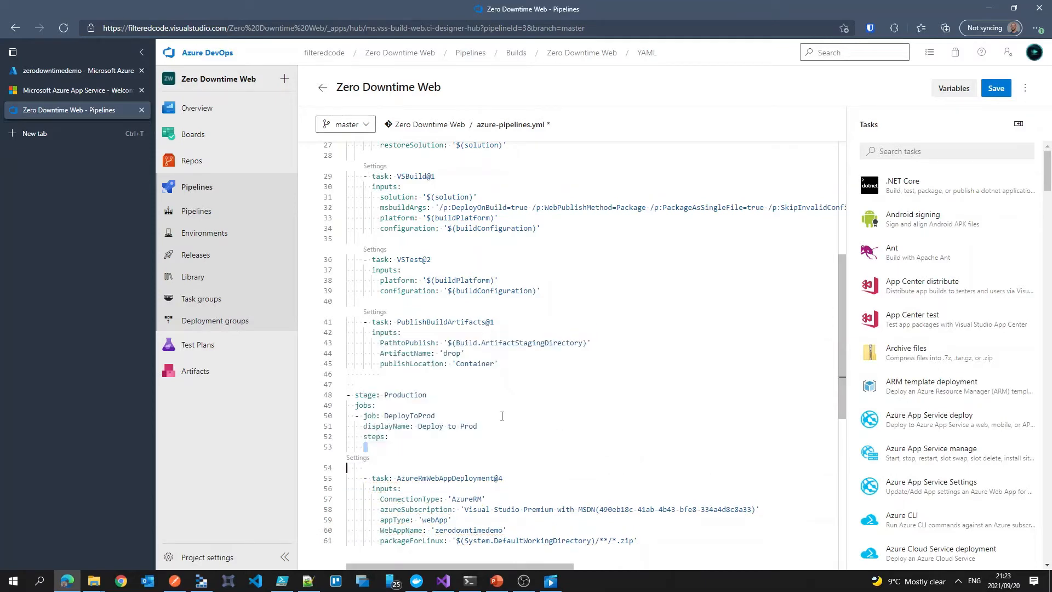
Review the Build stage from its job definition down to the PublishBuildArtifacts@1 task
scroll(514, 346, up, 5)
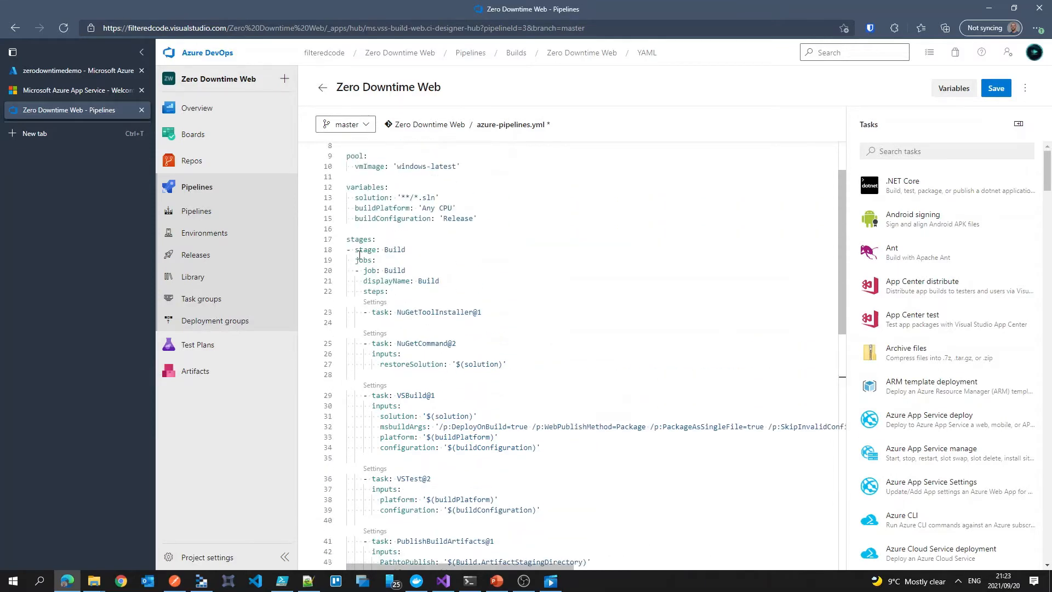
scroll(384, 284, down, 5)
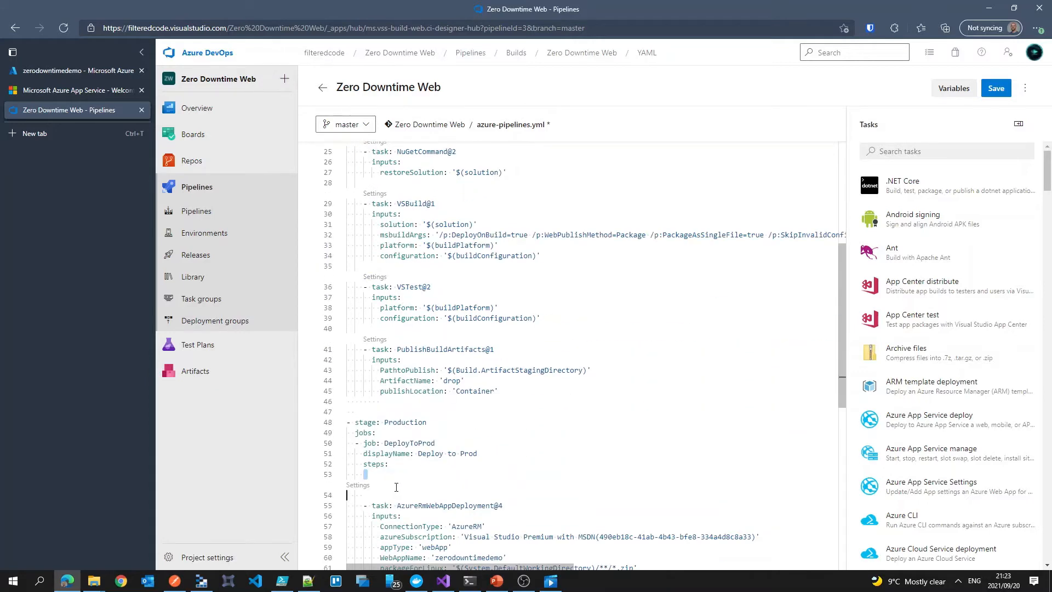
scroll(431, 461, up, 3)
scroll(510, 481, up, 4)
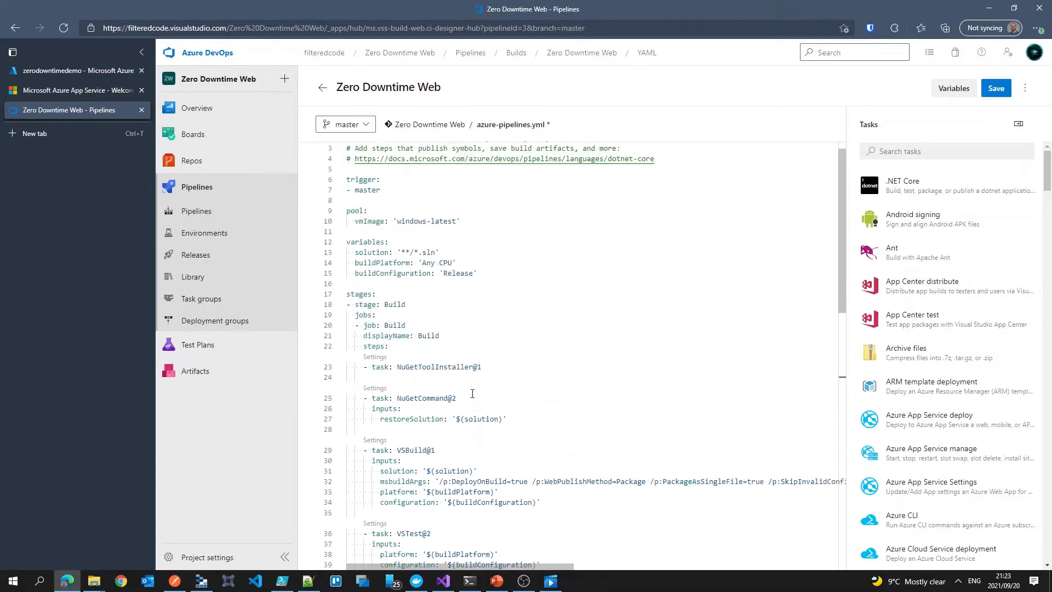
scroll(389, 311, down, 7)
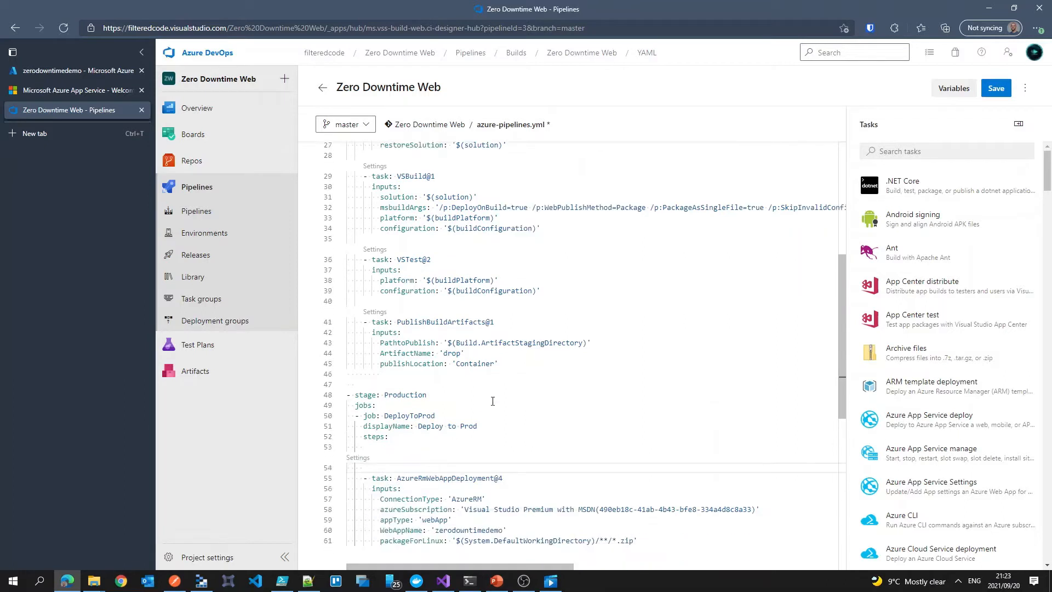
drag(531, 364, 313, 317)
click(537, 361)
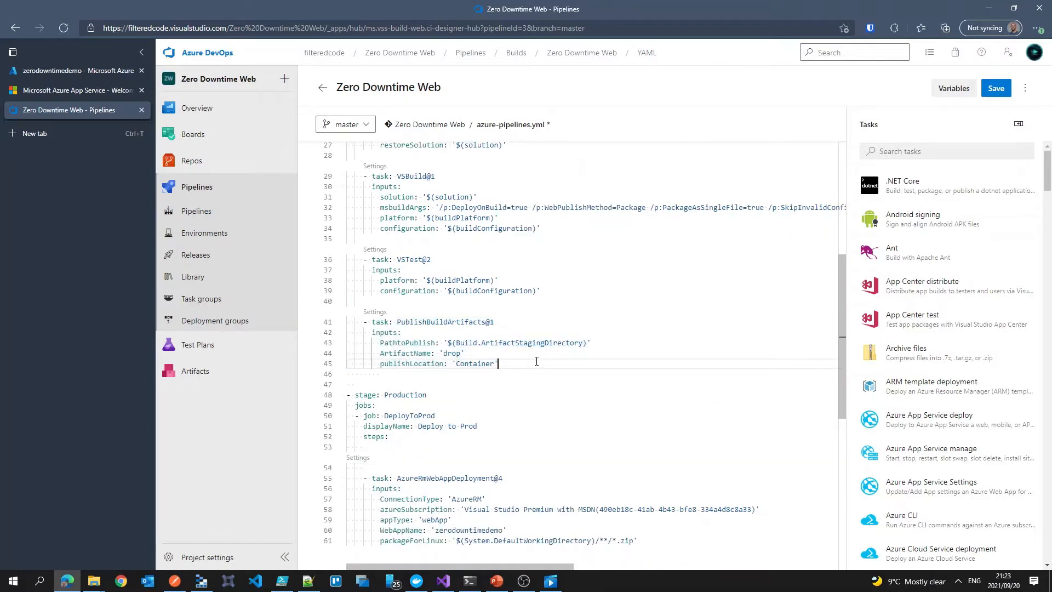
Insert another empty line above the AzureRmWebAppDeployment@4 task, search the tasks for "download", and open Download build artifacts
click(420, 468)
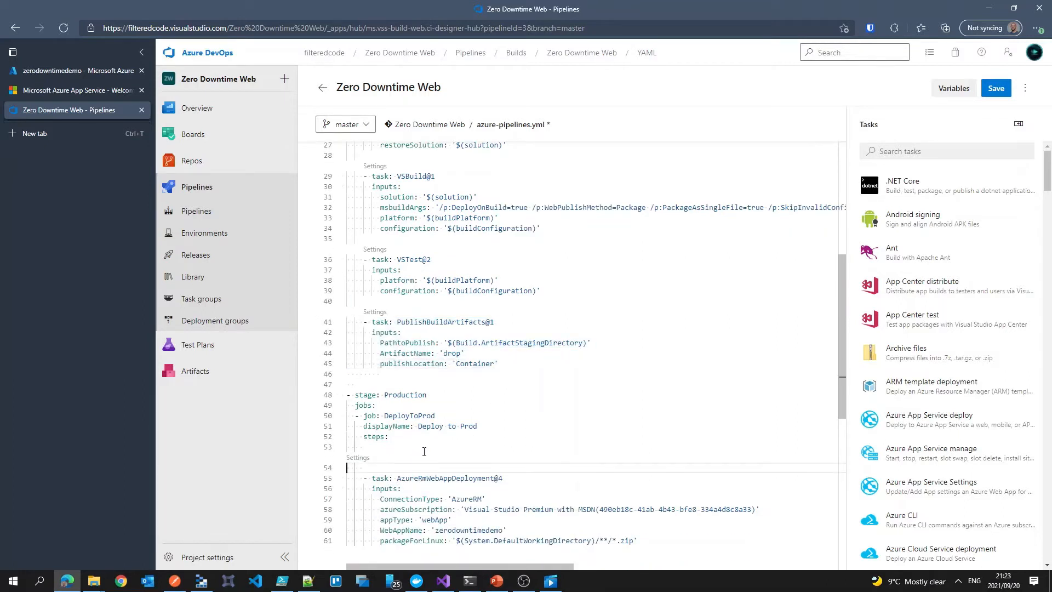
key(Return)
key(Escape)
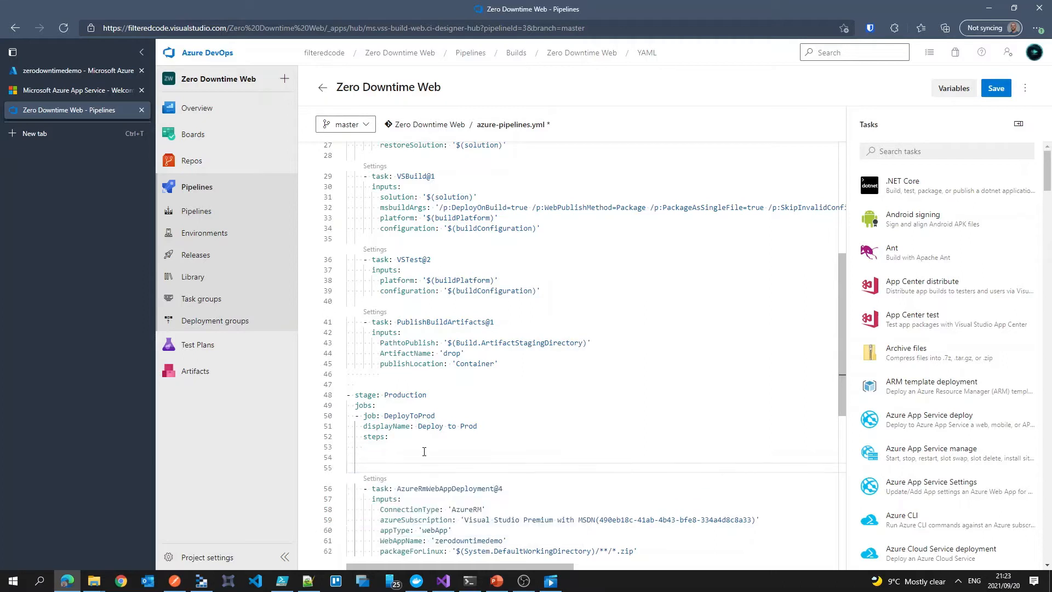
click(924, 146)
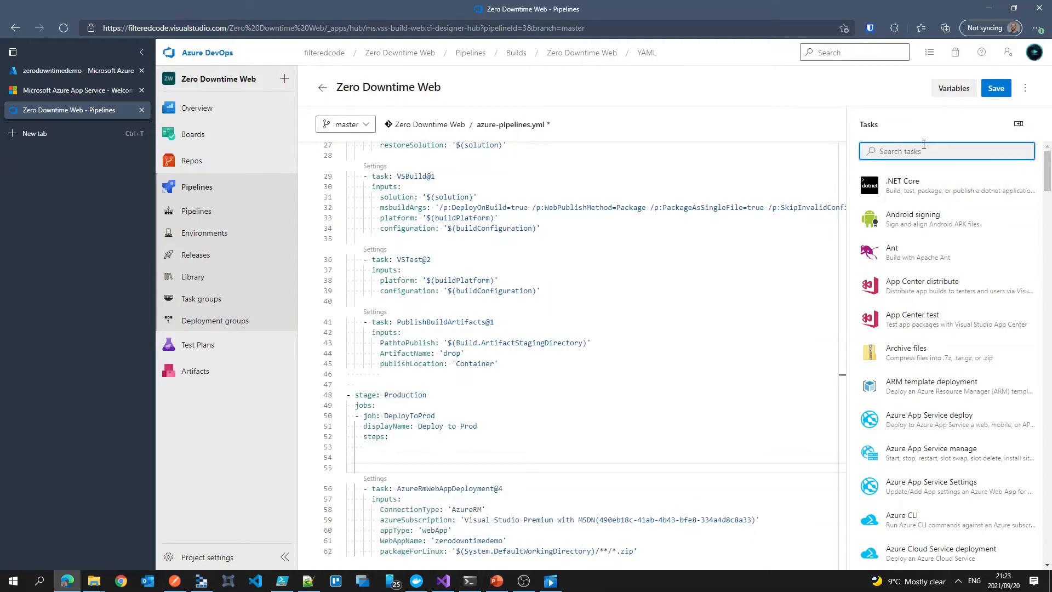
text(download)
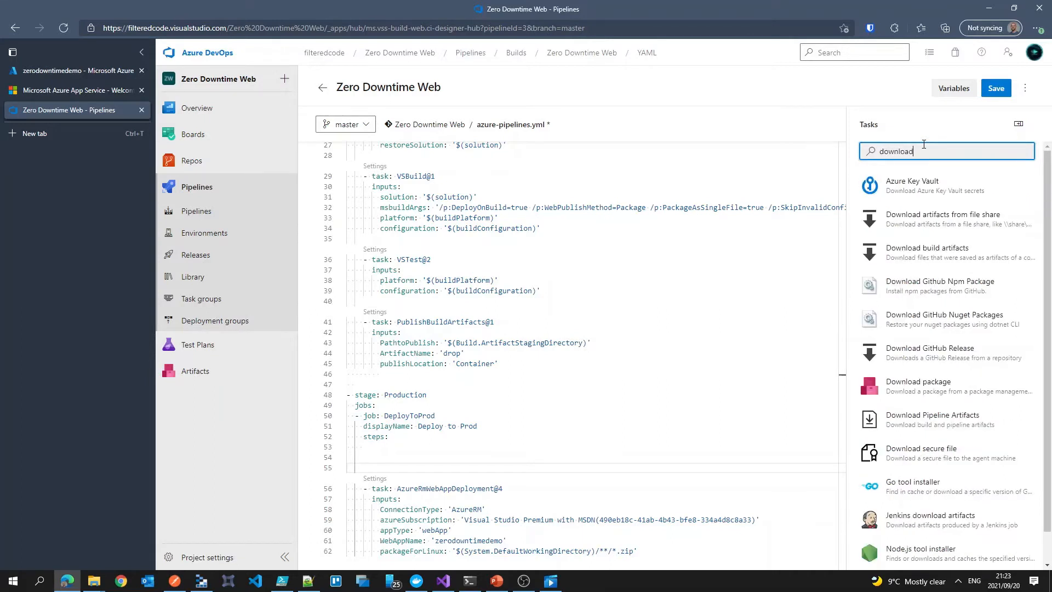
click(969, 253)
Check the published artifact's name, set the download task's artifact name to drop, and add the task to the Production job
drag(513, 368, 286, 303)
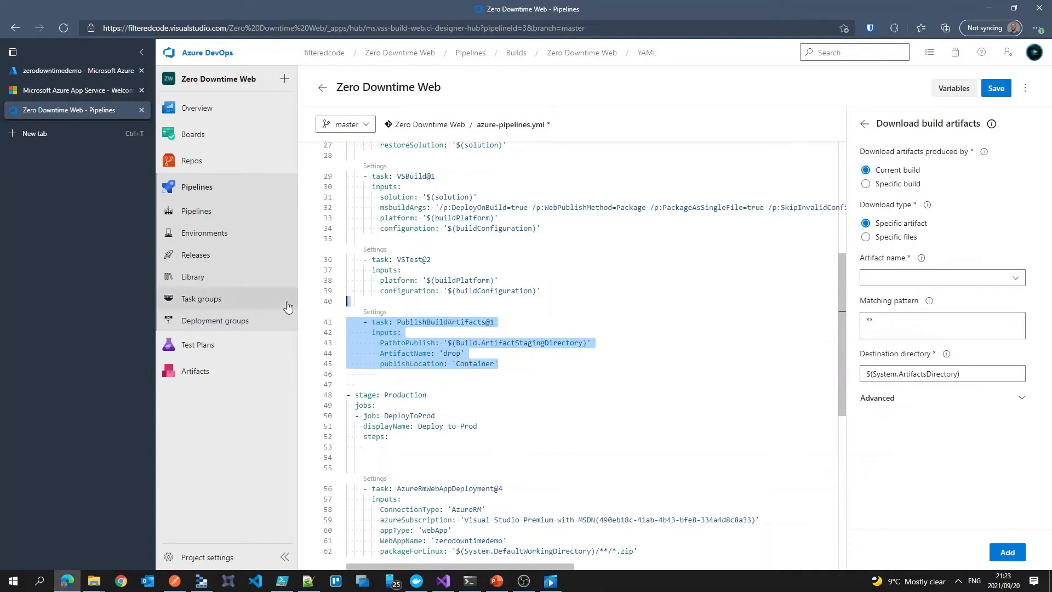
click(638, 354)
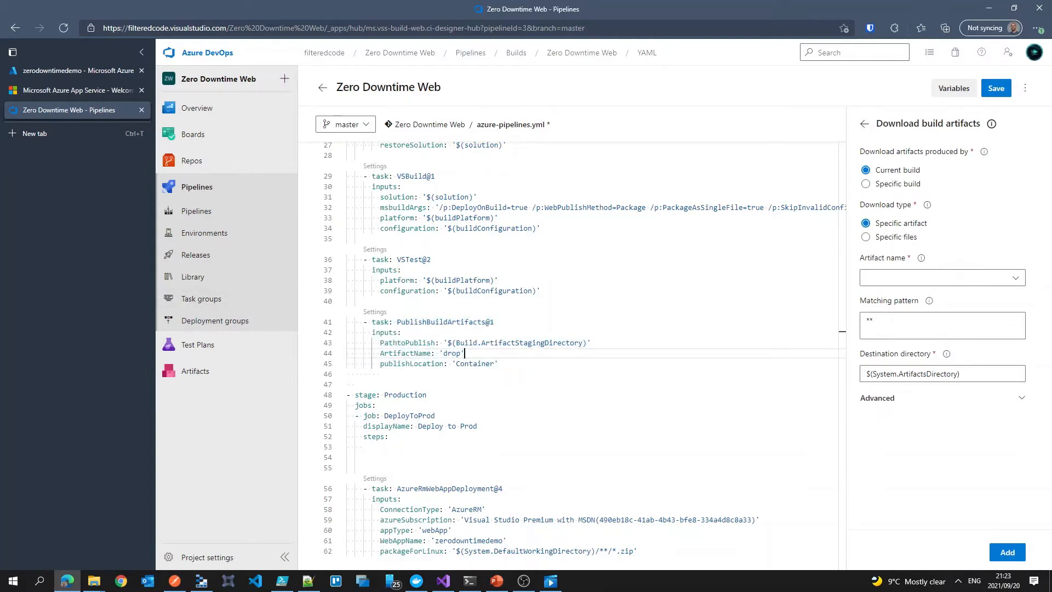
click(935, 278)
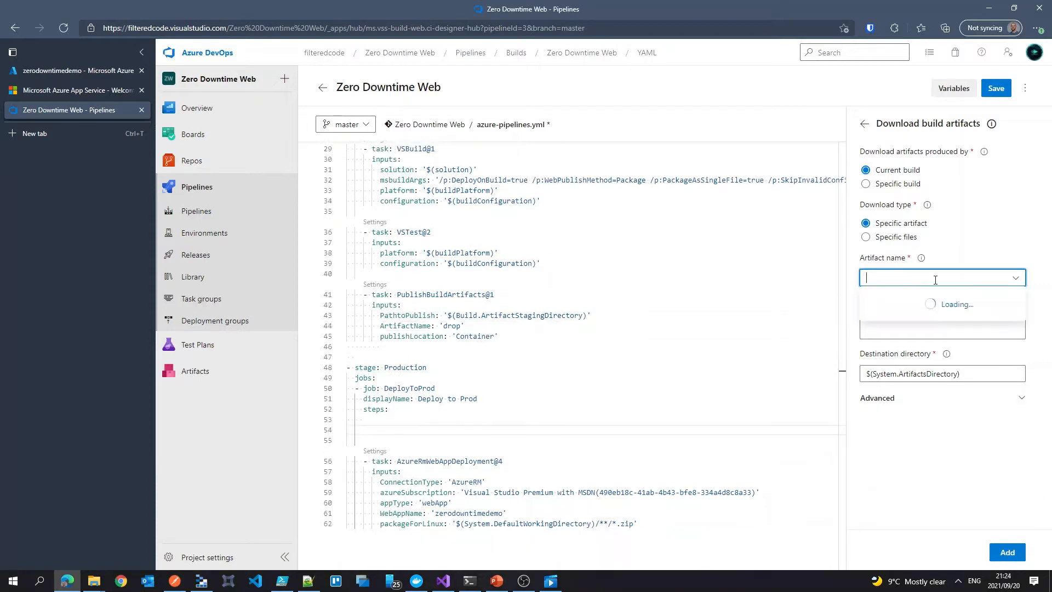
text(drop)
click(980, 233)
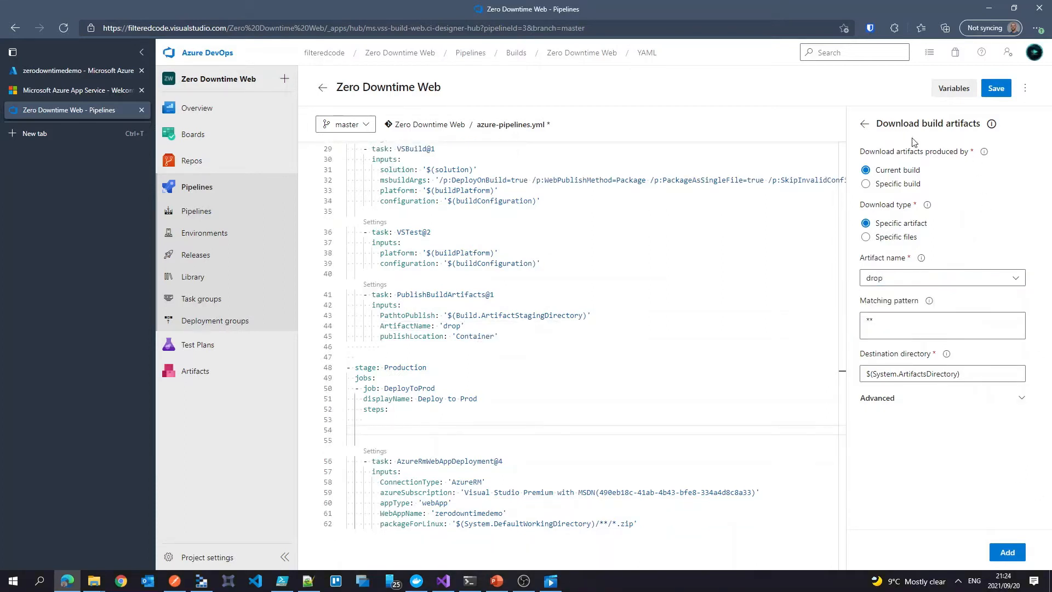
click(1007, 552)
Indent the whole DownloadBuildArtifacts@1 block two levels so it sits under the DeployToProd job's steps:
click(570, 439)
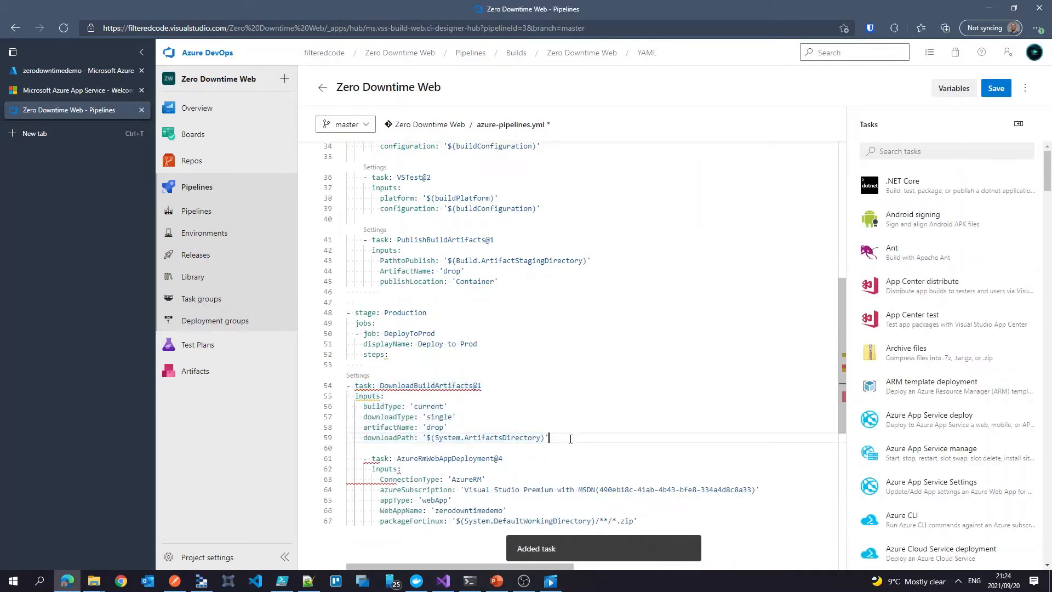
drag(570, 439, 317, 378)
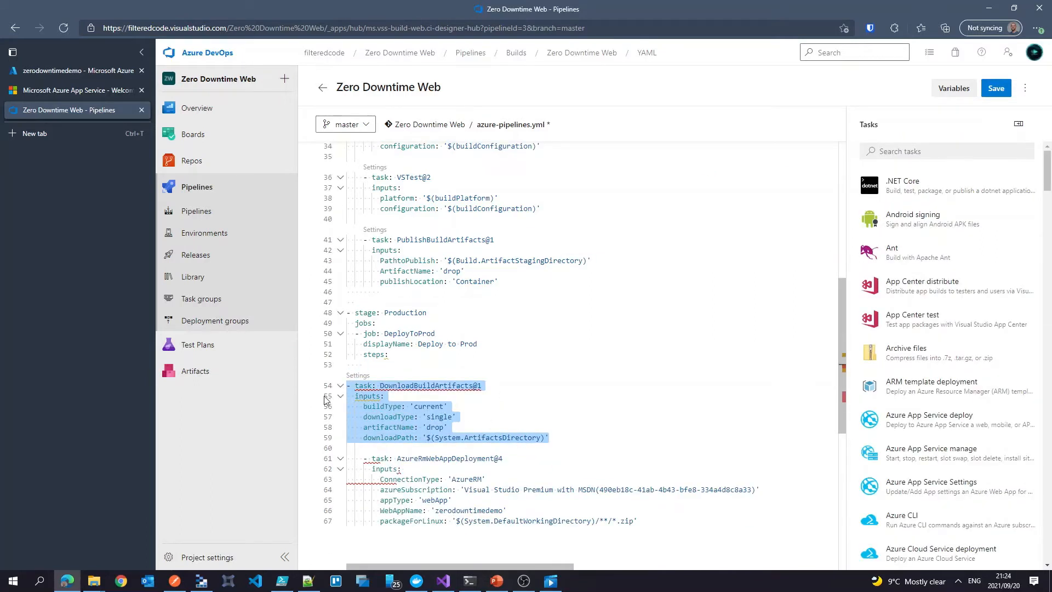
key(Tab)
key(Tab)
click(435, 365)
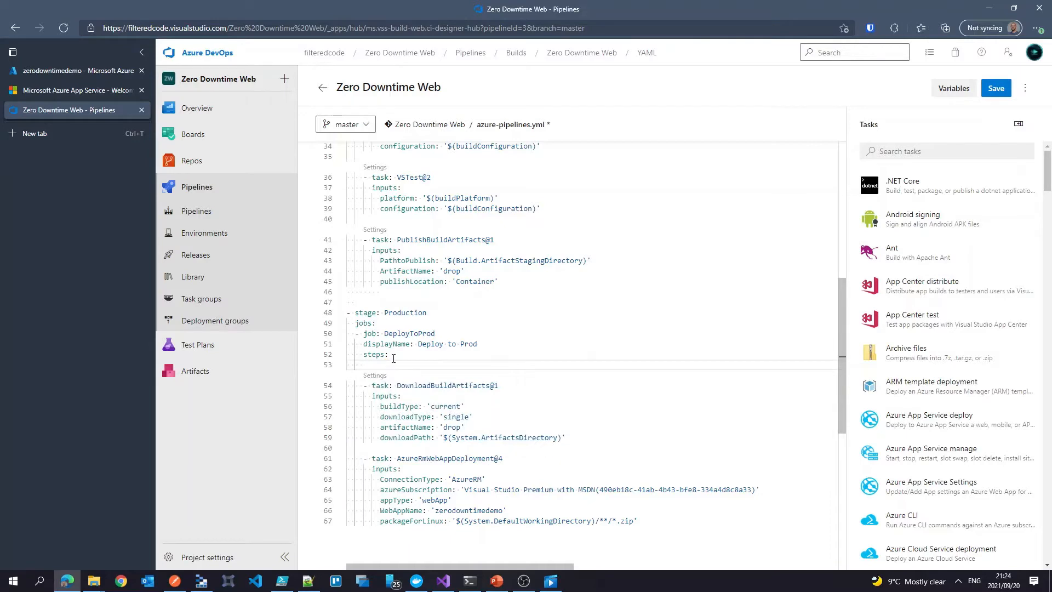
Compare the downloadPath, and set the deployment task's packageForLinux path to $(System.ArtifactsDirectory)/**/*.zip
key(alt+Tab)
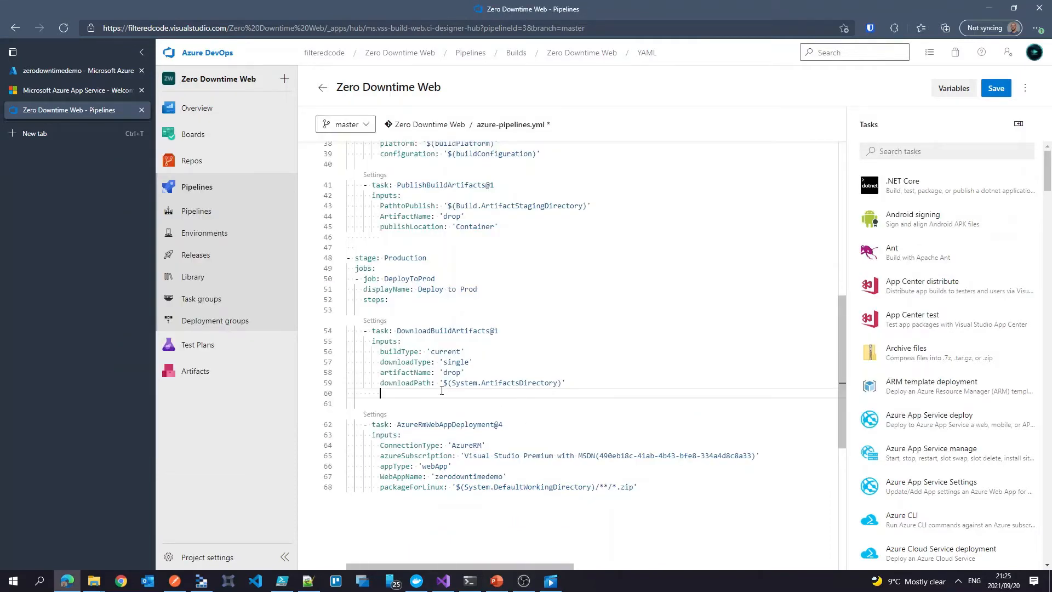
double_click(405, 383)
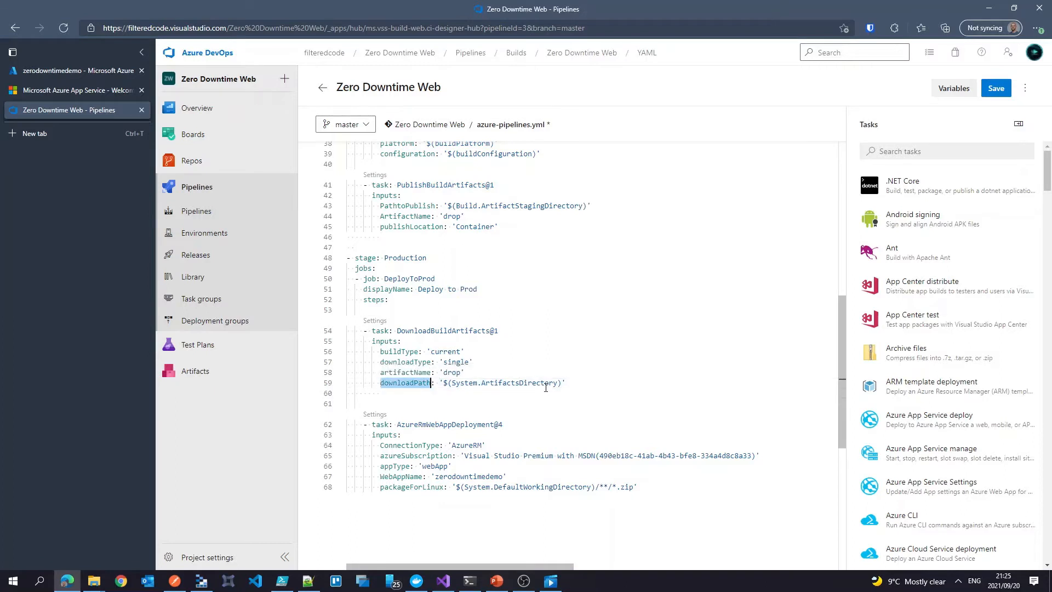
mouse_move(557, 386)
mouse_down()
mouse_move(452, 384)
mouse_move(556, 386)
mouse_up()
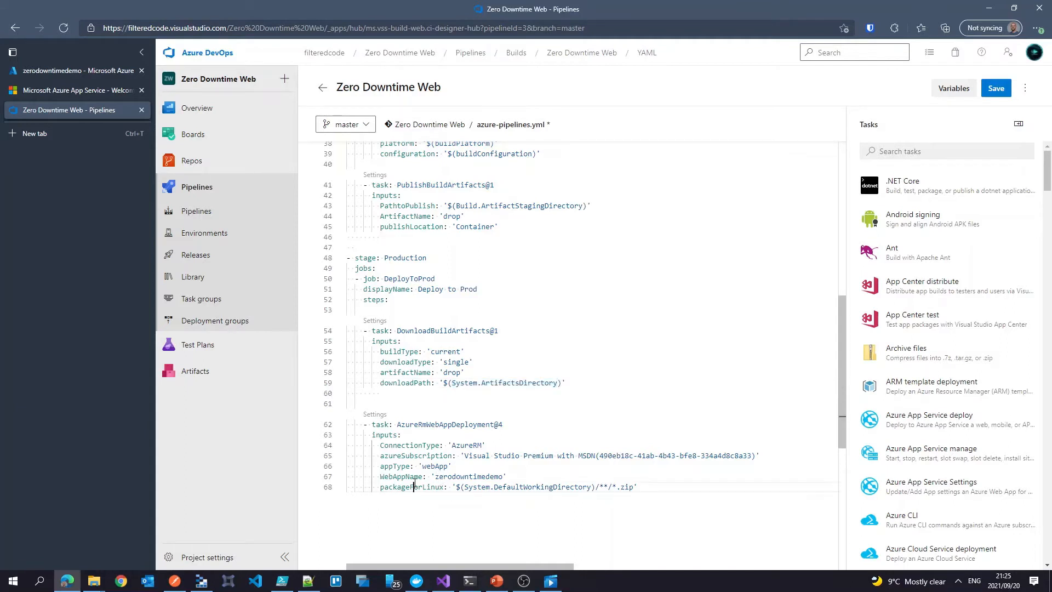
double_click(443, 486)
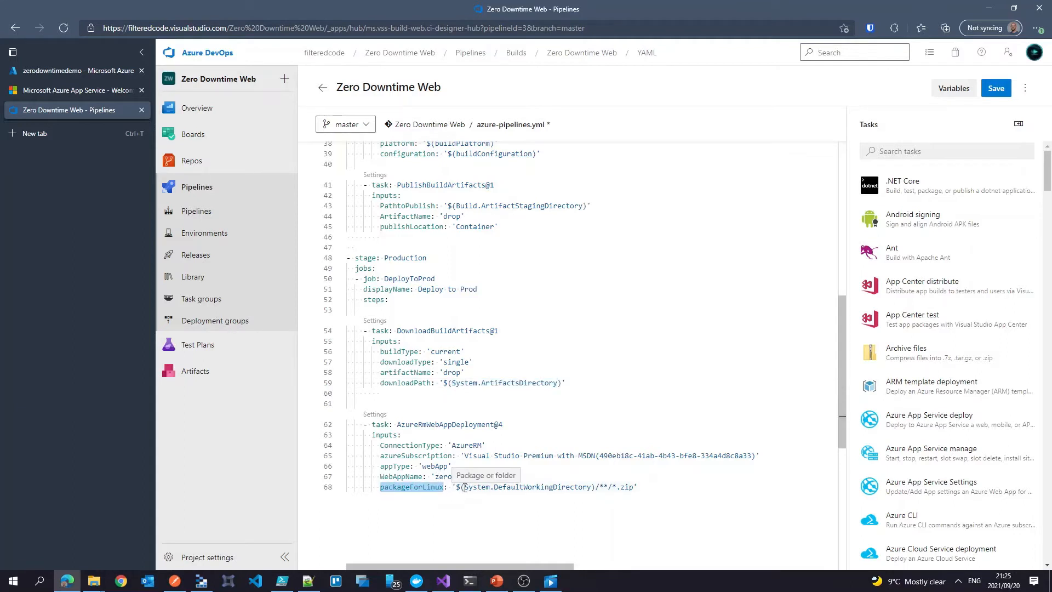
drag(465, 487, 589, 487)
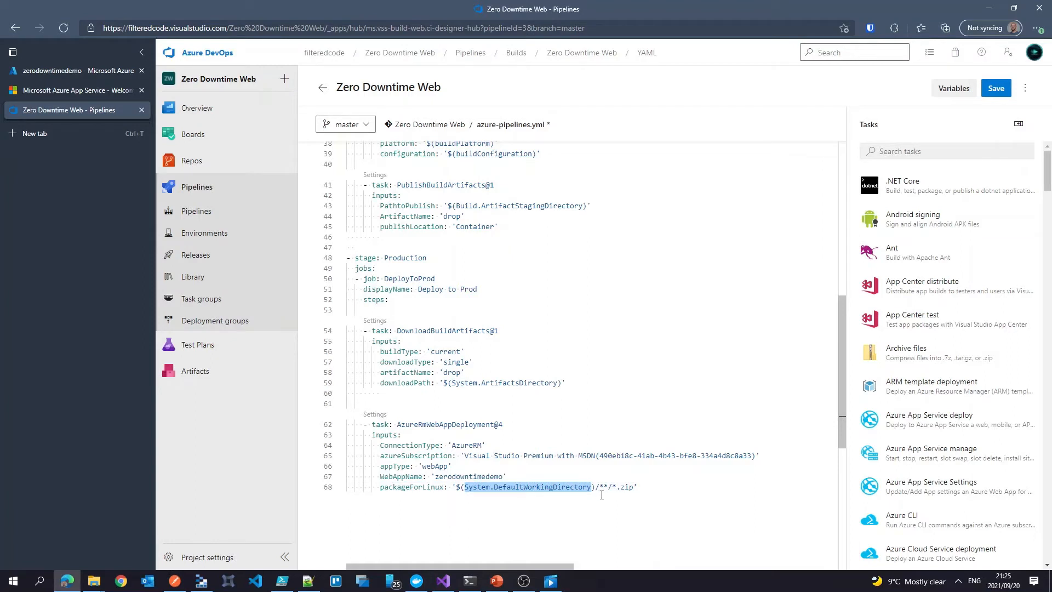
text(System.ArtifactsDirectory)
click(606, 475)
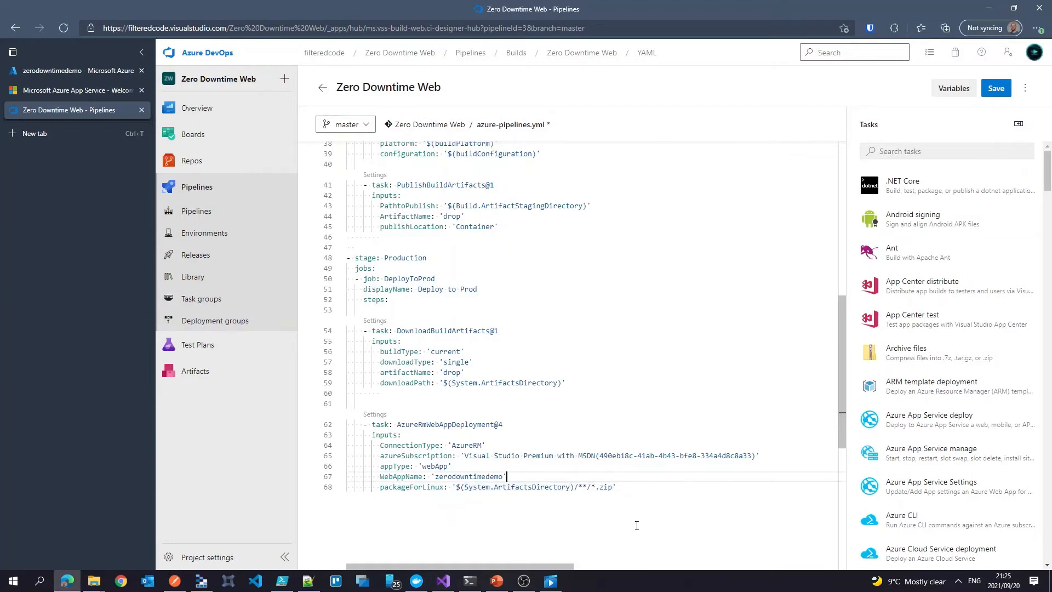
Try drop in place of the ** folder wildcard in the packageForLinux path, and restore the wildcard
double_click(584, 488)
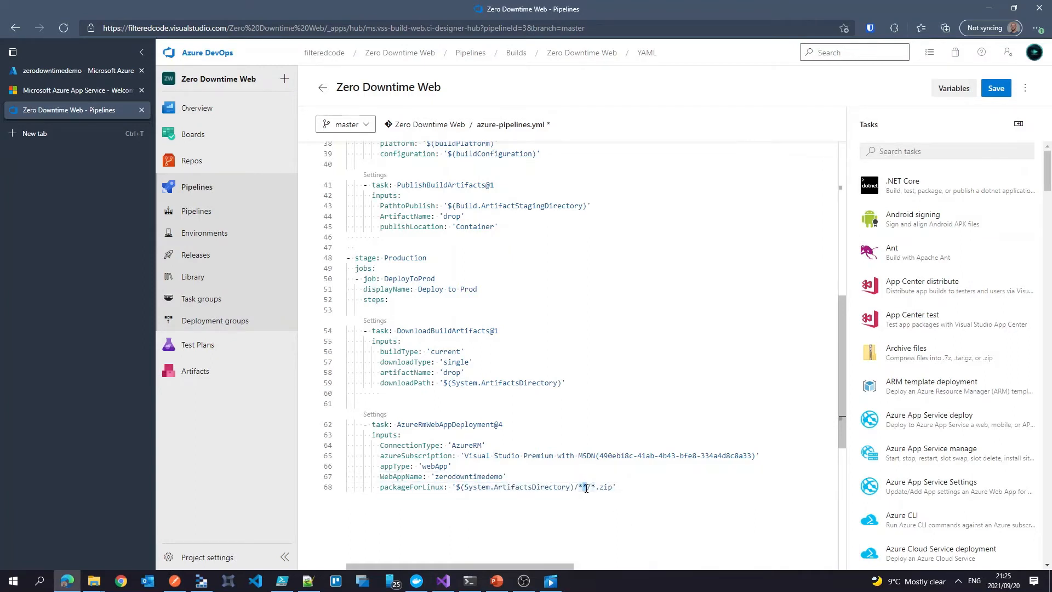
text(drop)
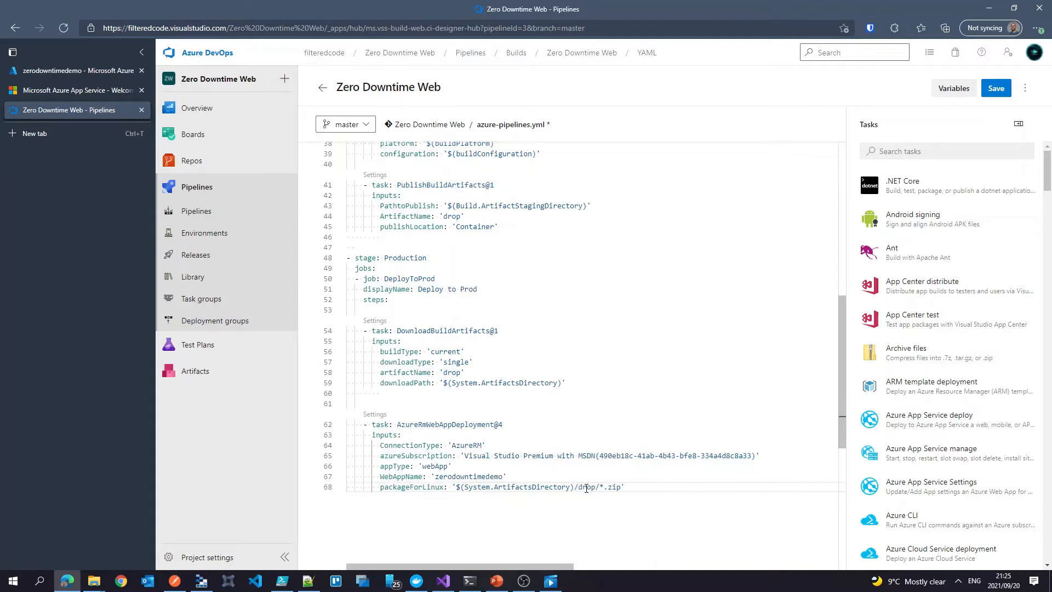
double_click(586, 487)
text(**)
key(End)
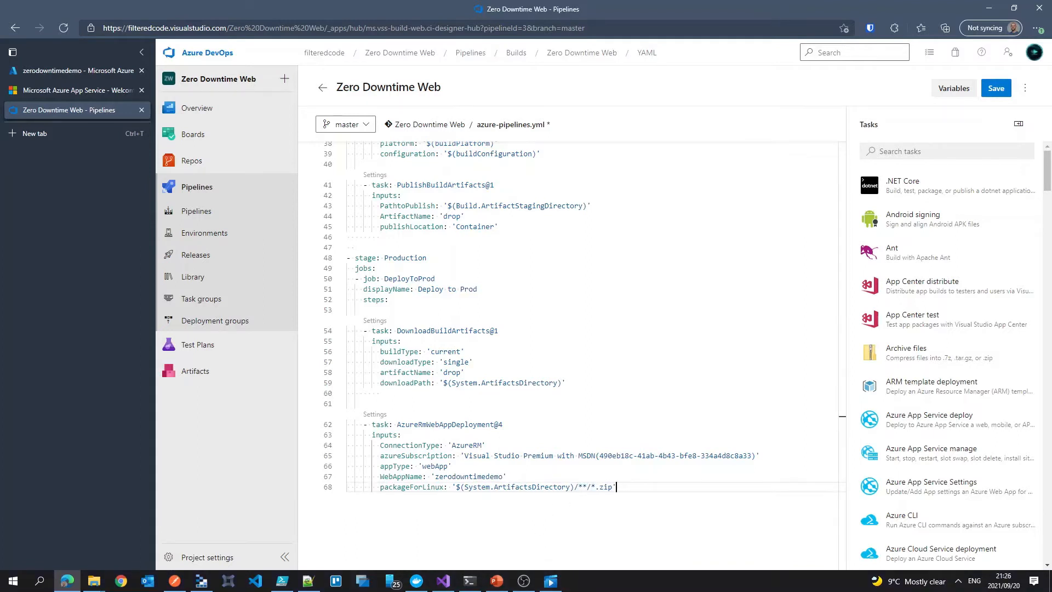
Save azure-pipelines.yml by committing it directly to the master branch with the default commit message
key(alt+Tab)
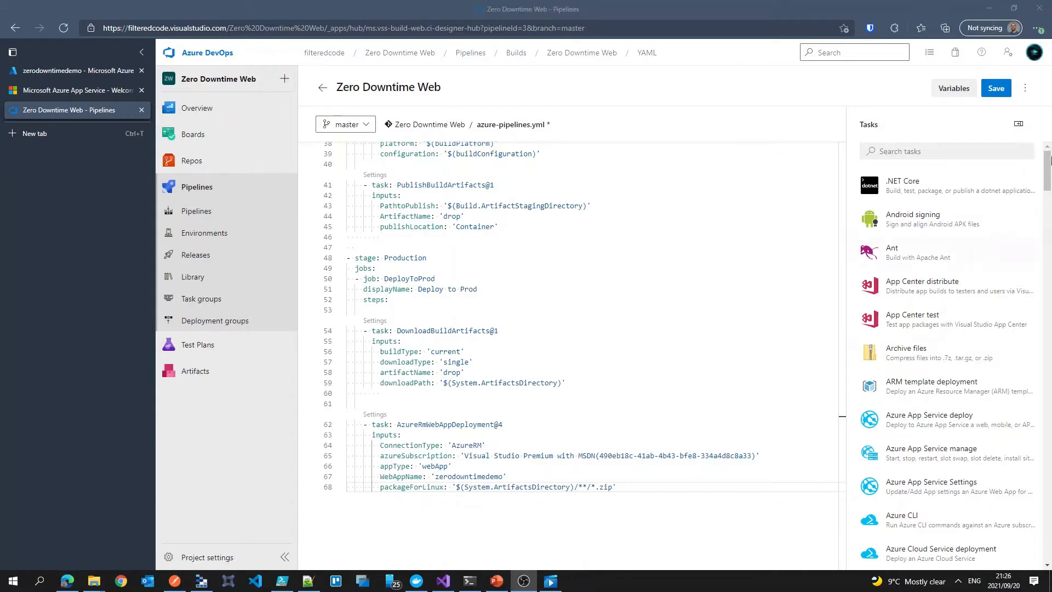
click(997, 88)
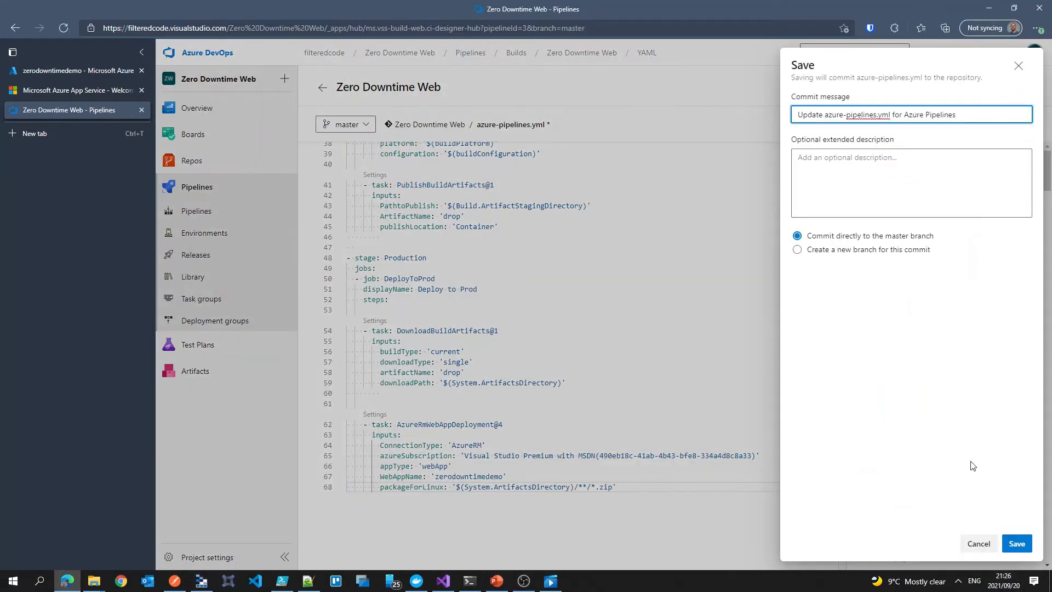
click(1018, 544)
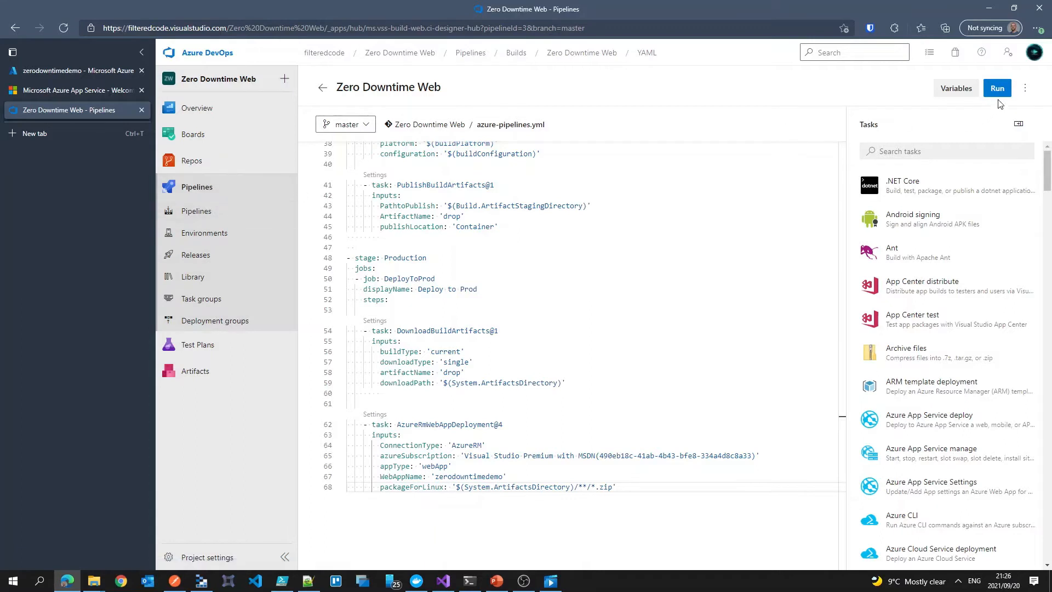
Open the latest Zero Downtime Web run, check the Build and Deploy to Prod job progress, and return to the pipeline's runs list
scroll(368, 174, up, 3)
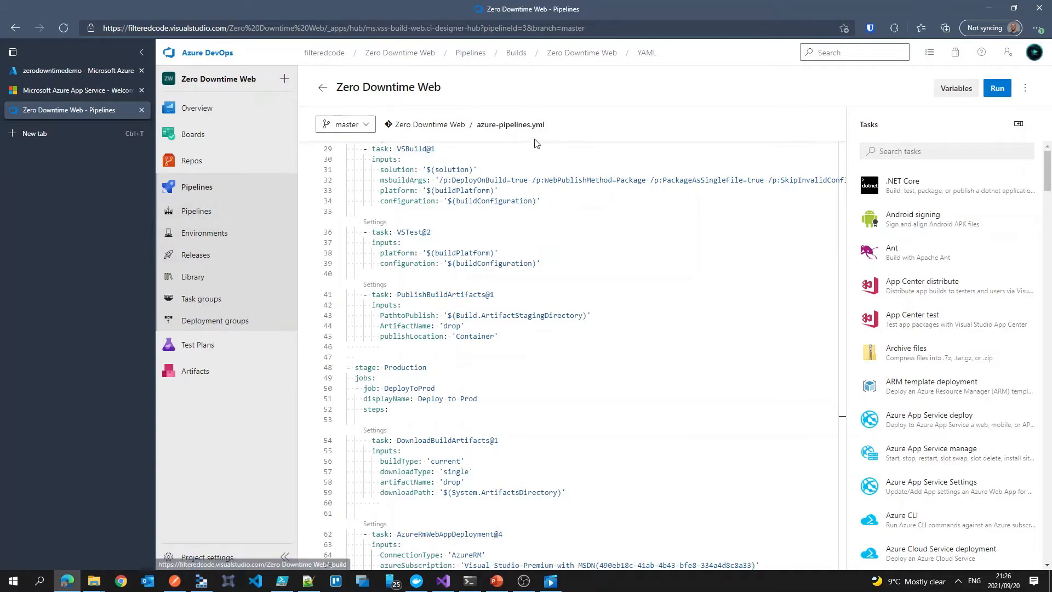
click(224, 218)
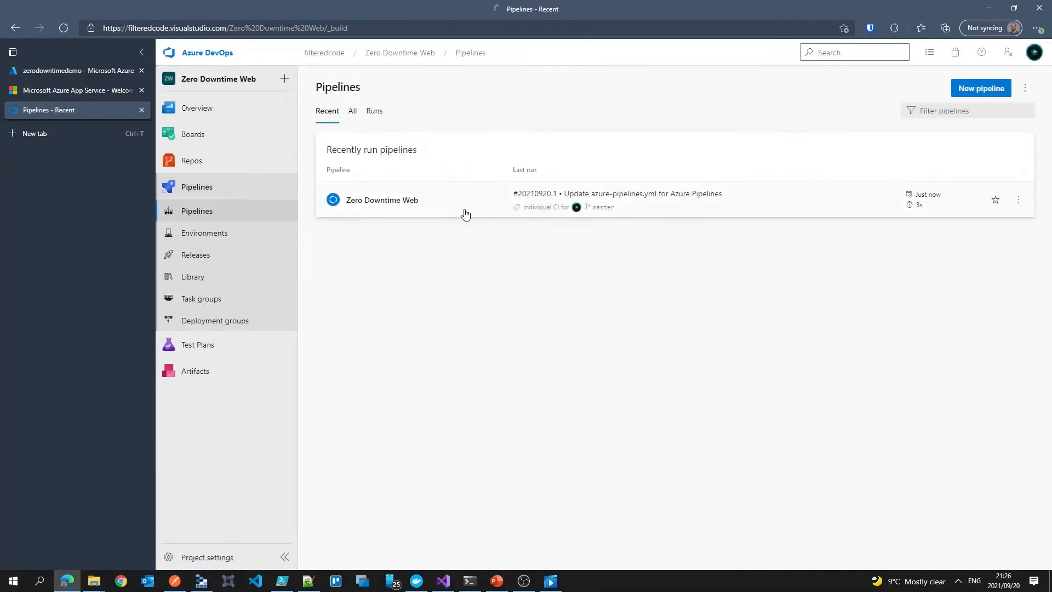
click(415, 201)
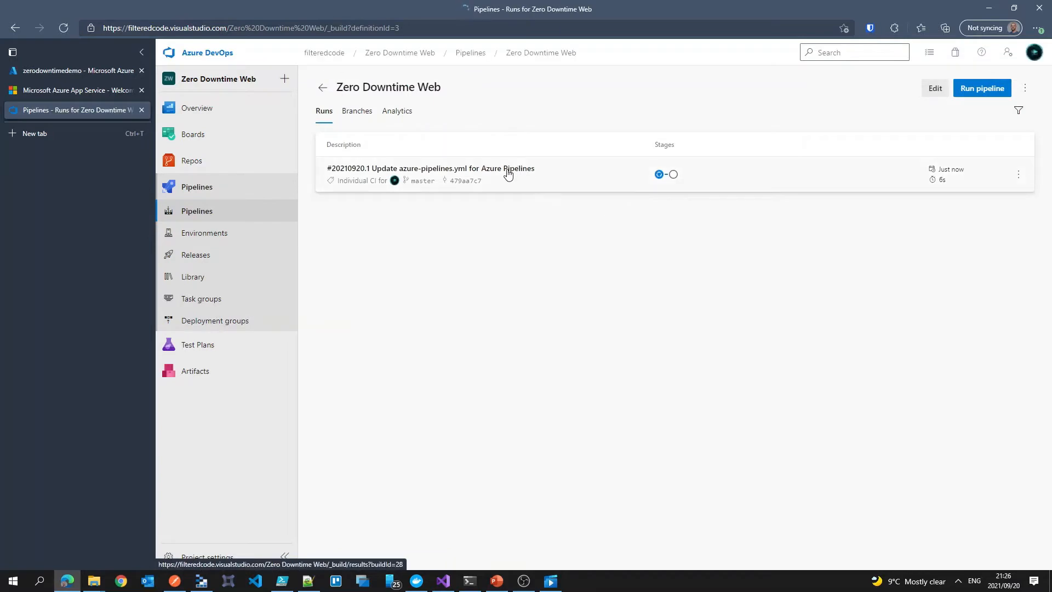
click(508, 174)
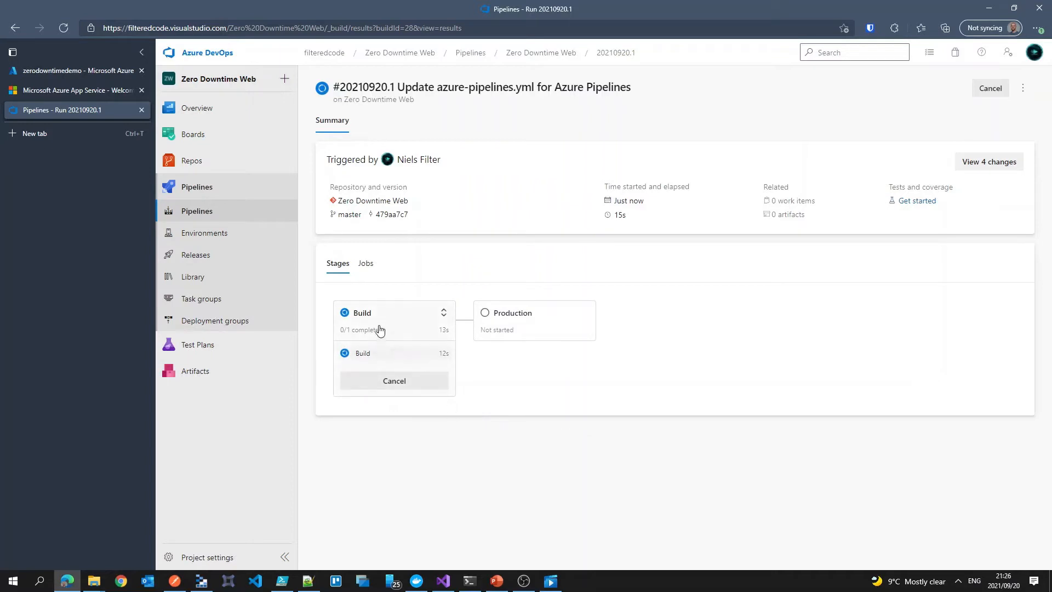
click(413, 393)
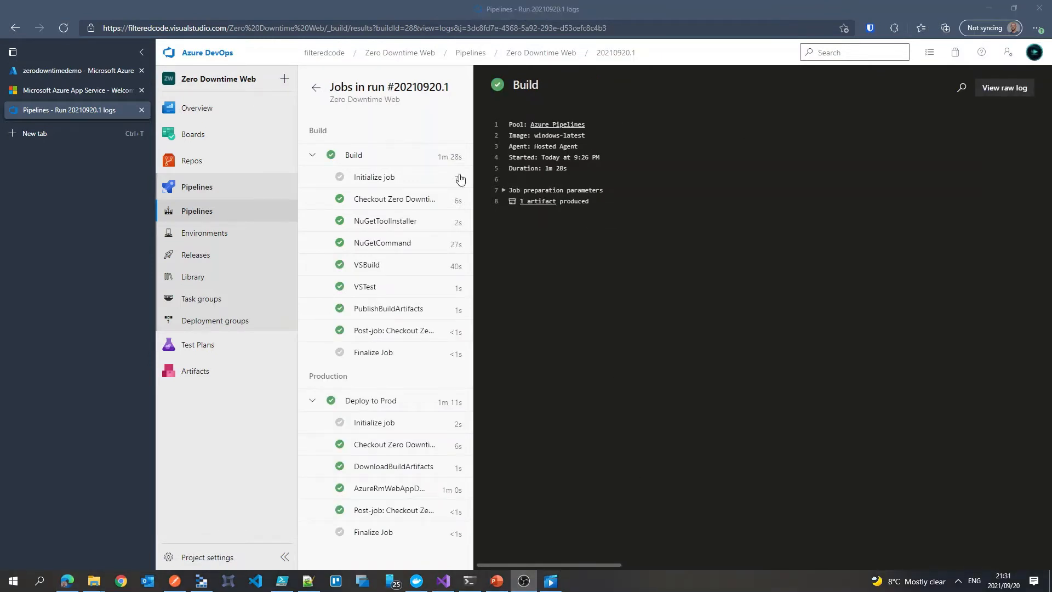
click(316, 88)
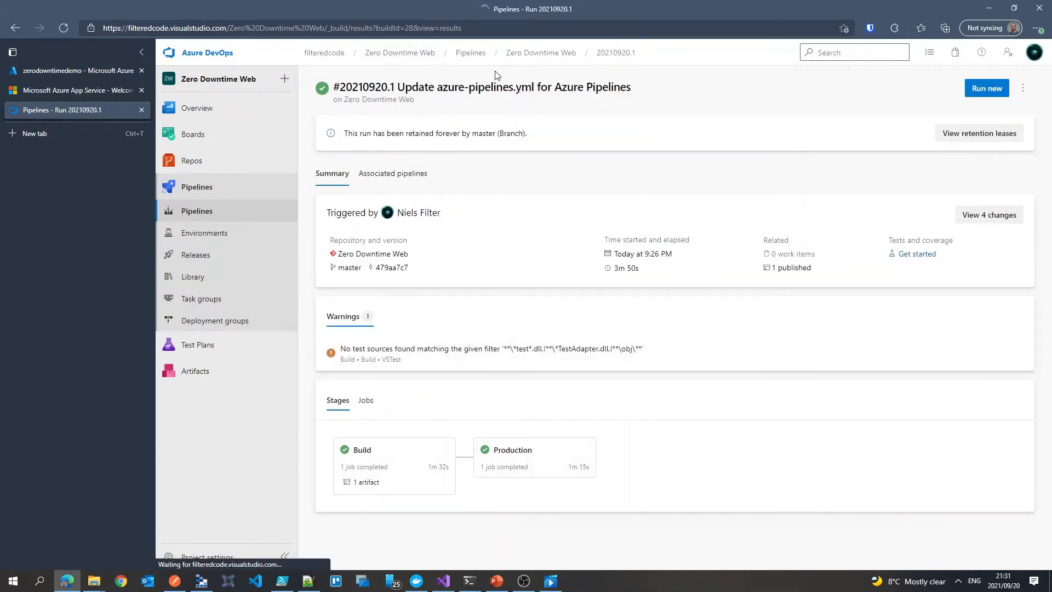
click(530, 53)
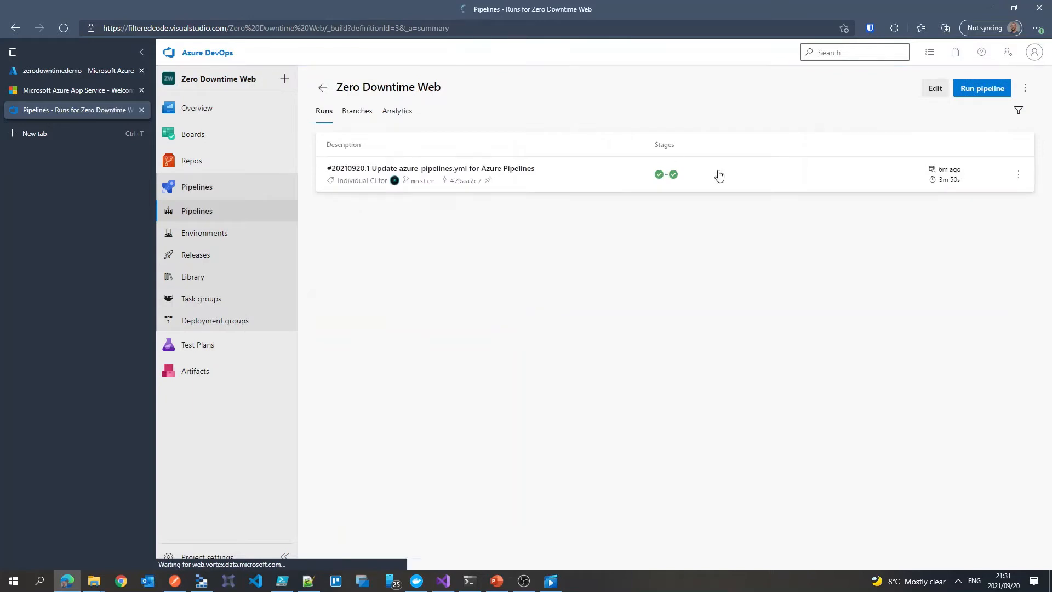
Reload zerodowntimedemo.azurewebsites.net and check the deployed site's Privacy and Home pages
click(70, 85)
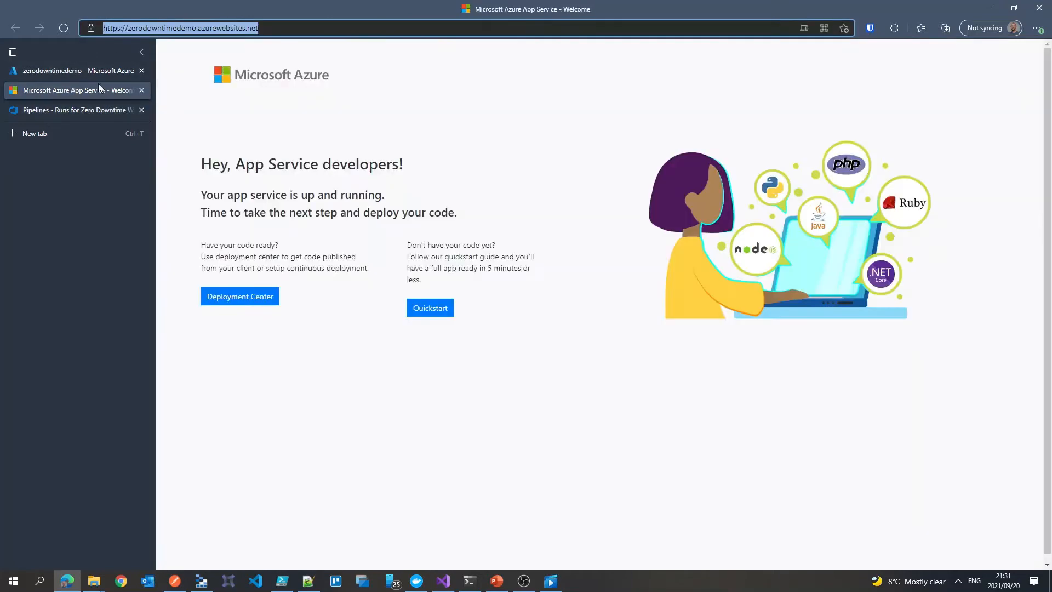
click(362, 29)
key(Return)
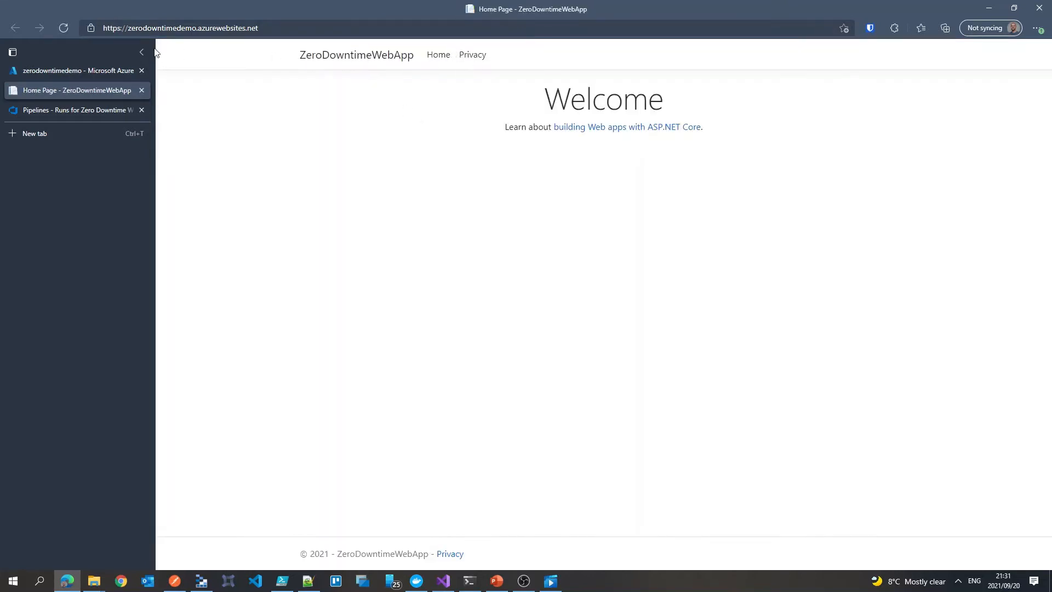
click(467, 60)
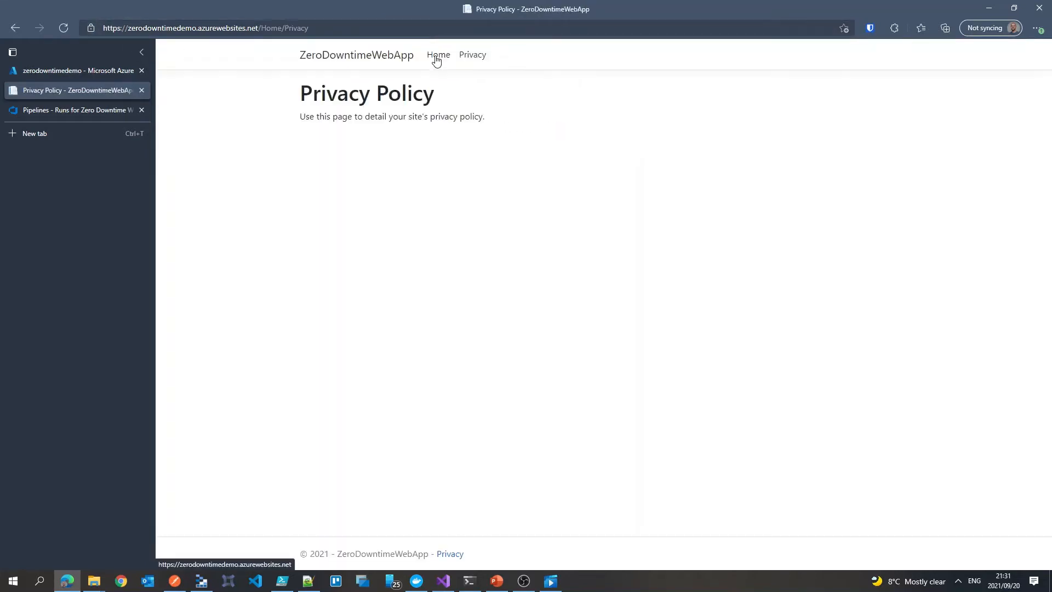
click(439, 56)
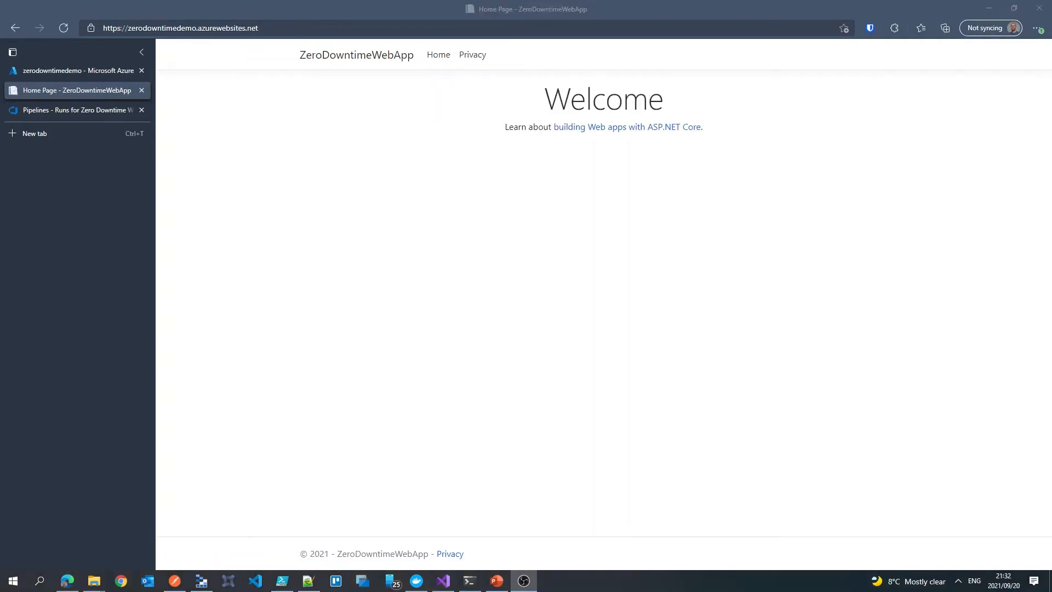
Switch to Visual Studio, add <h2>This is a change</h2> below the Welcome heading in Index.cshtml, and save the file
click(443, 581)
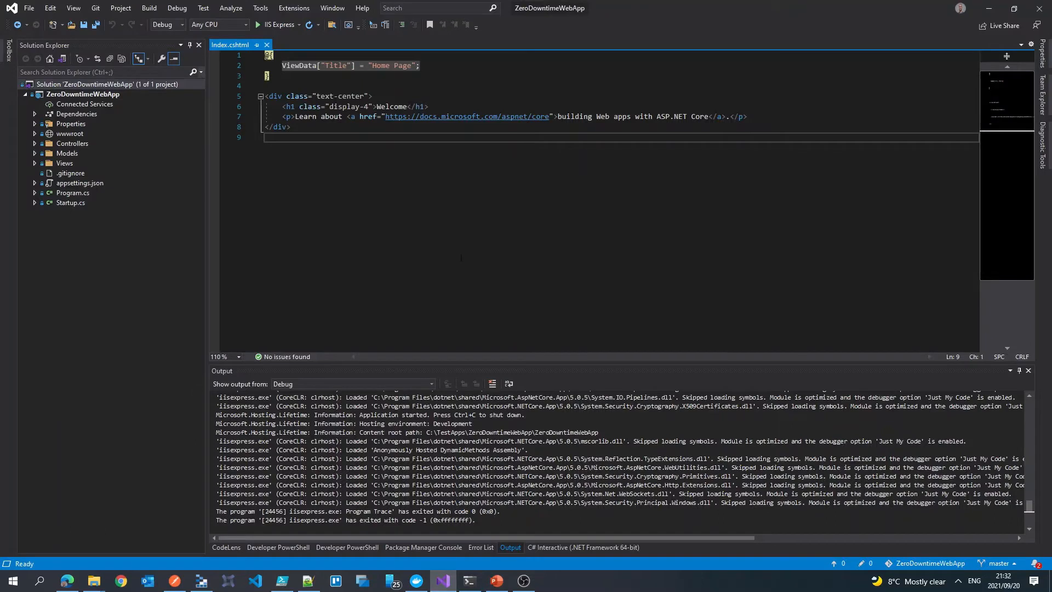
click(382, 98)
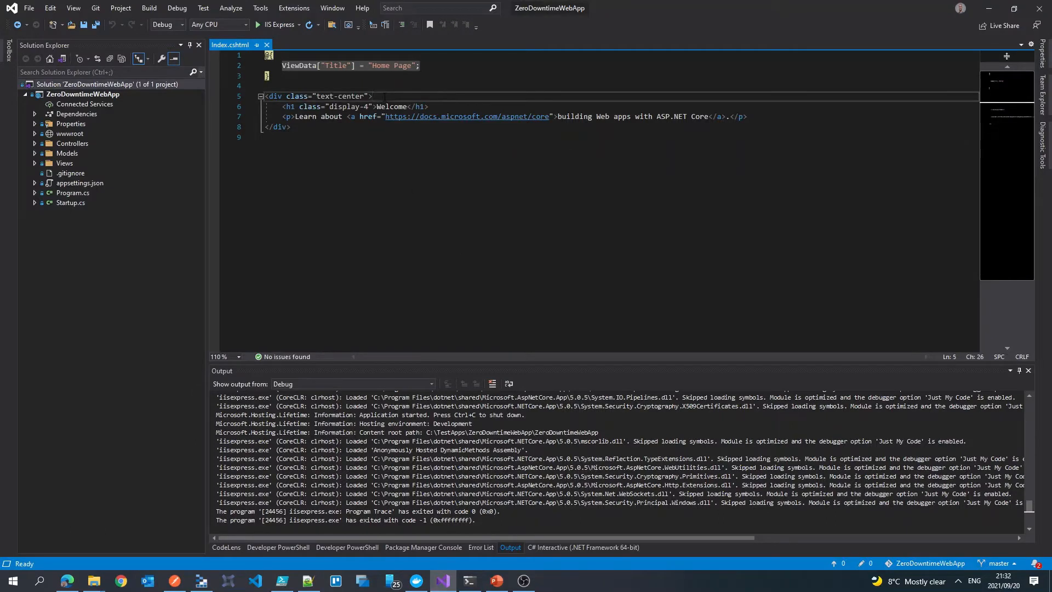
key(Down)
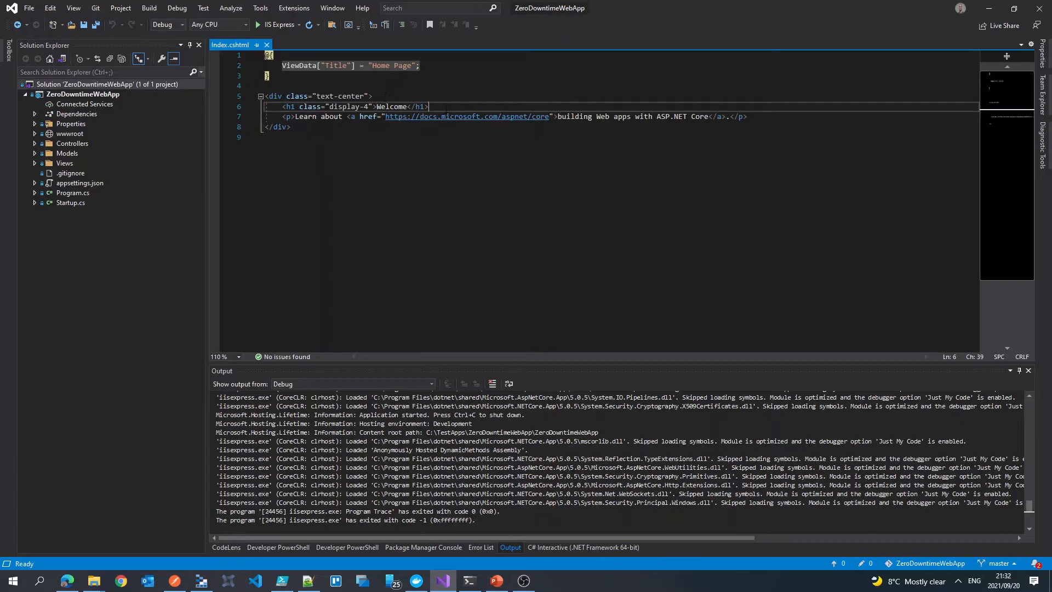
key(Return)
text(<h2)
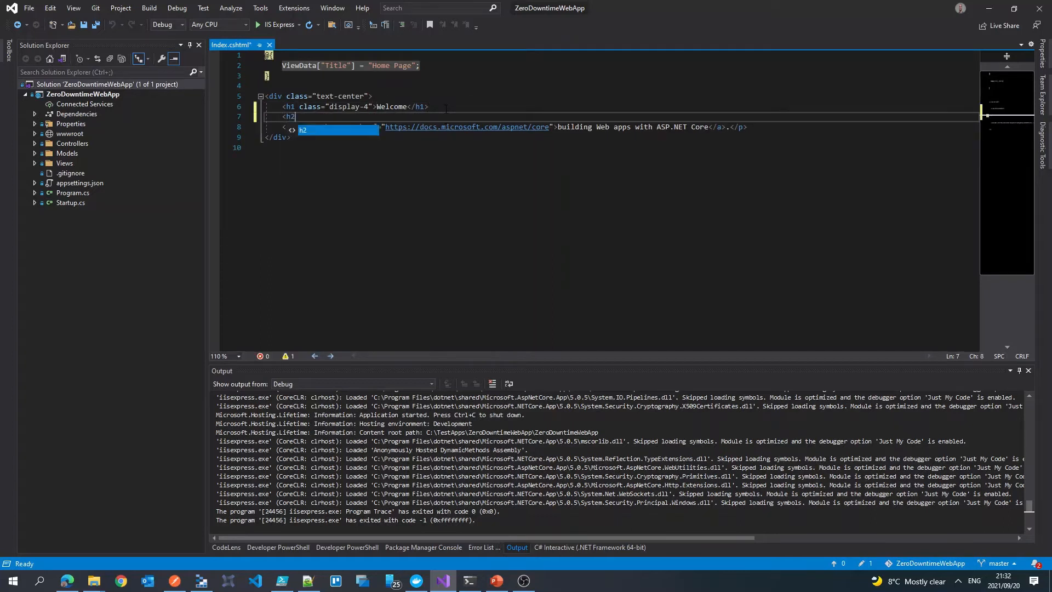
text(>This is a c)
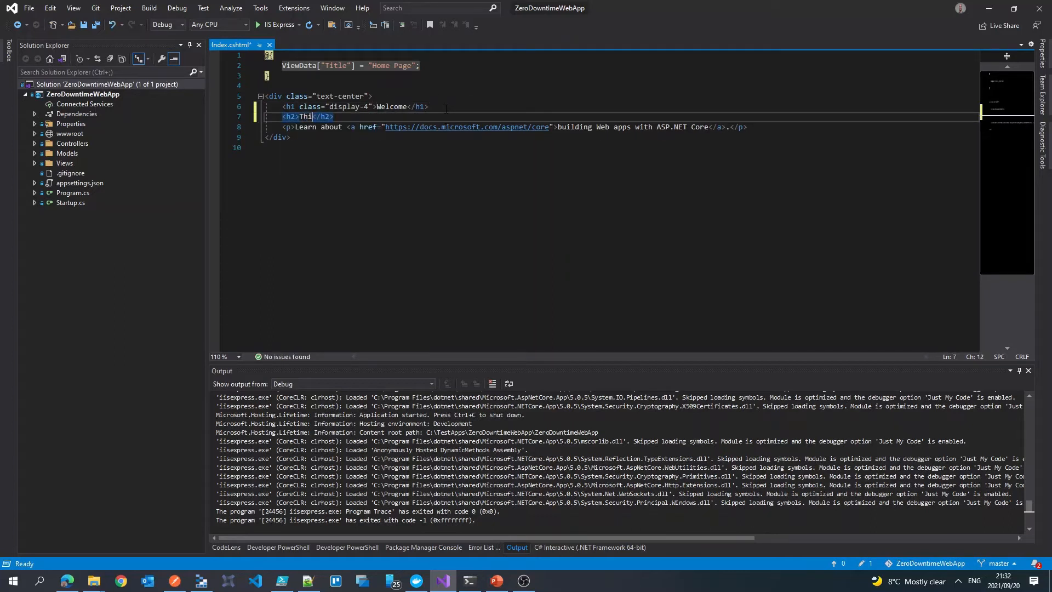
text(hange)
key(BackSpace)
key(ctrl+s)
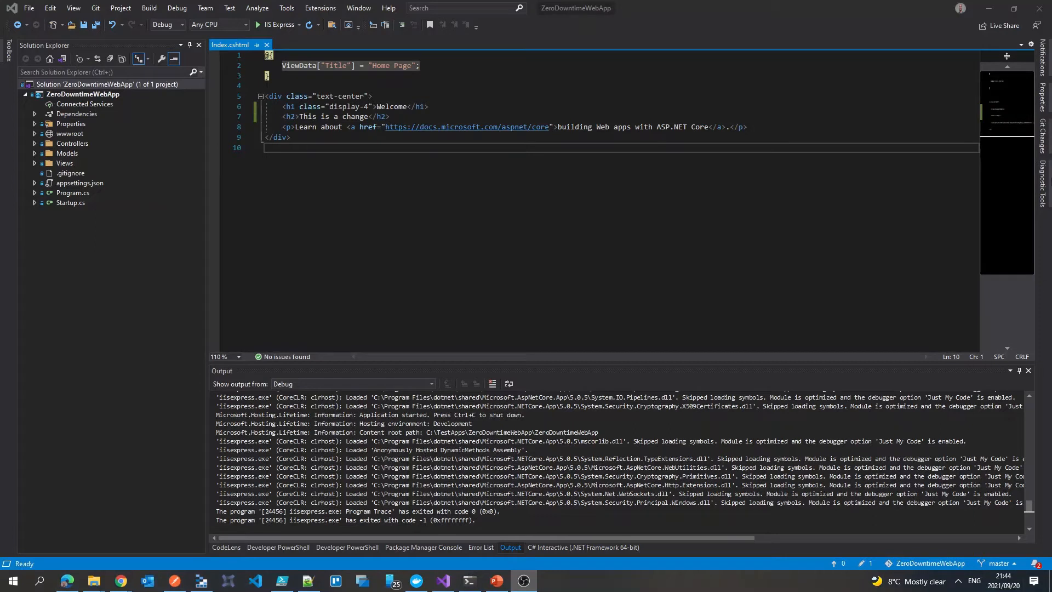
Compare the modified Index.cshtml with its last committed version in the Git changes
click(1043, 136)
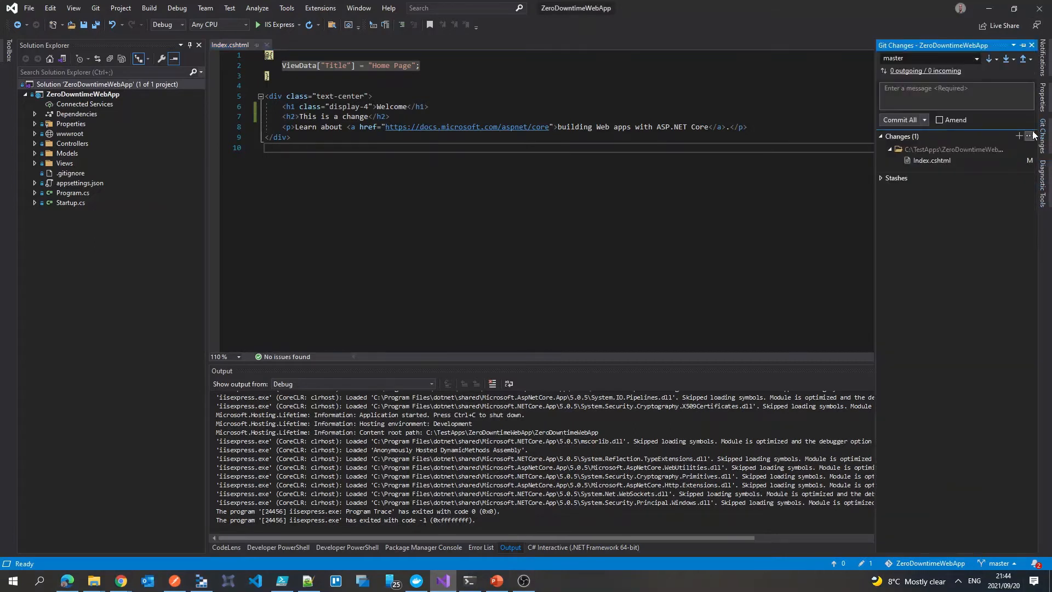
click(931, 160)
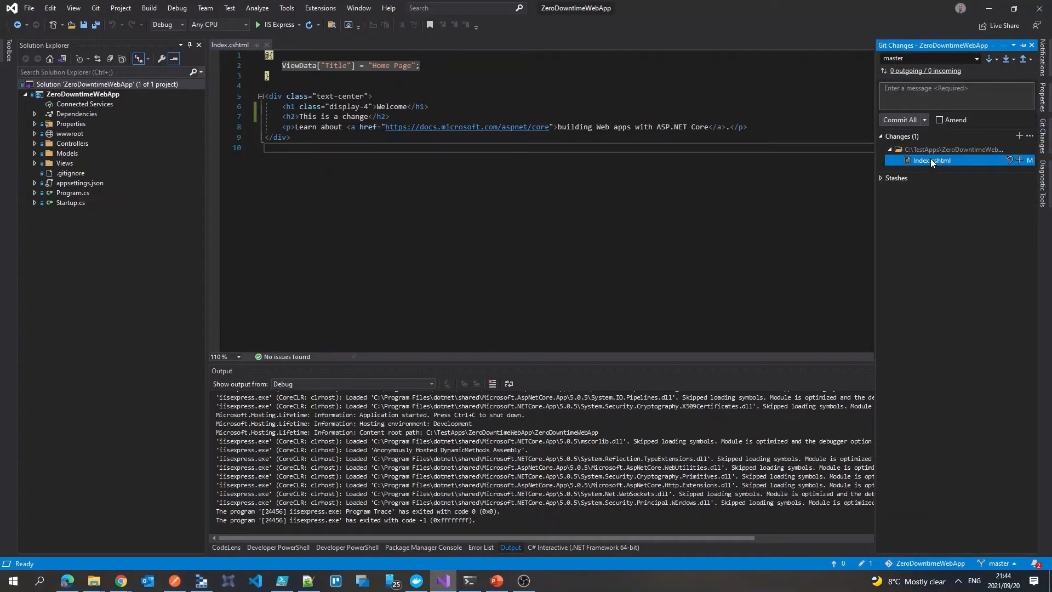
double_click(930, 160)
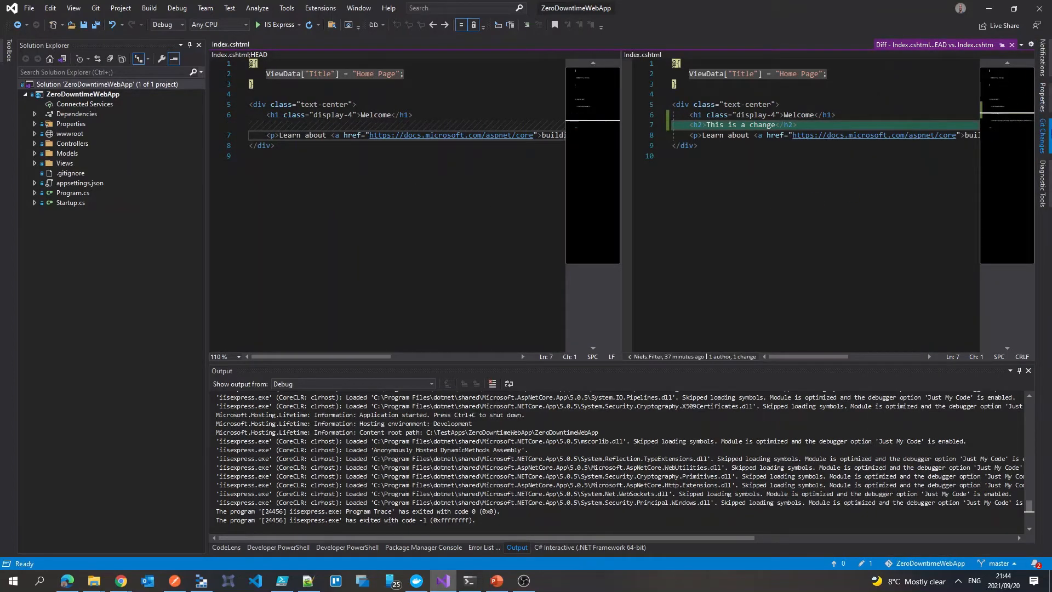
Commit all changes with the message "add h2 message on home page", sync the master branch, and refresh the pipeline's runs list in the browser
click(1042, 137)
click(926, 88)
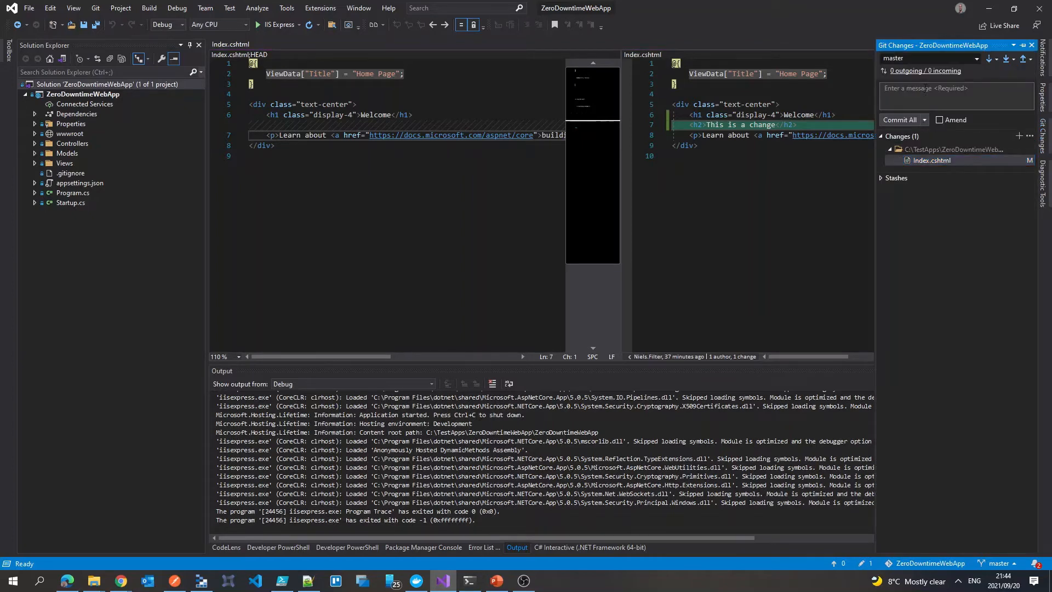
text(h2 message on home page)
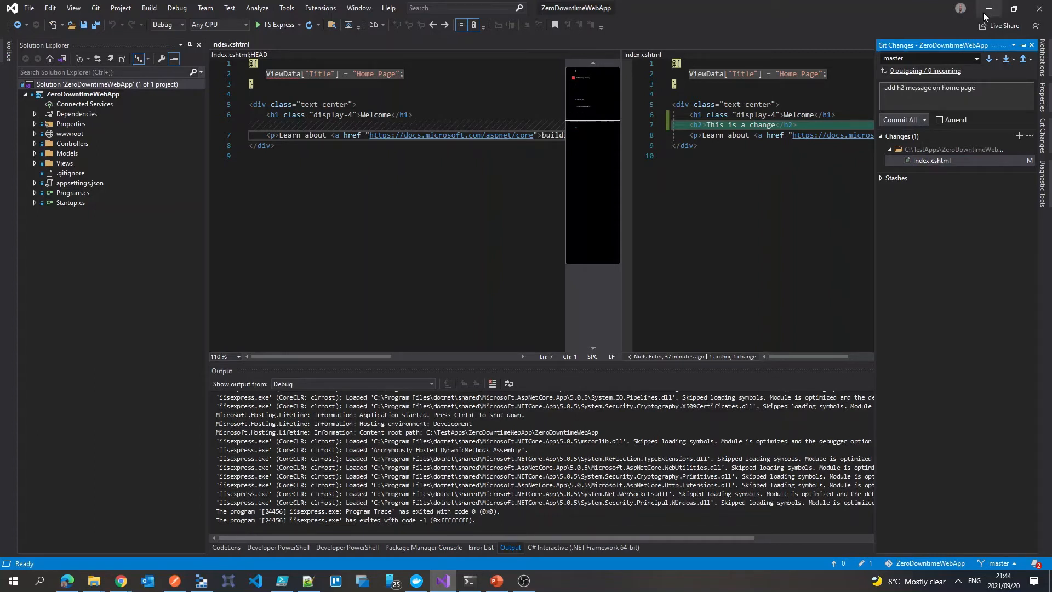
click(925, 121)
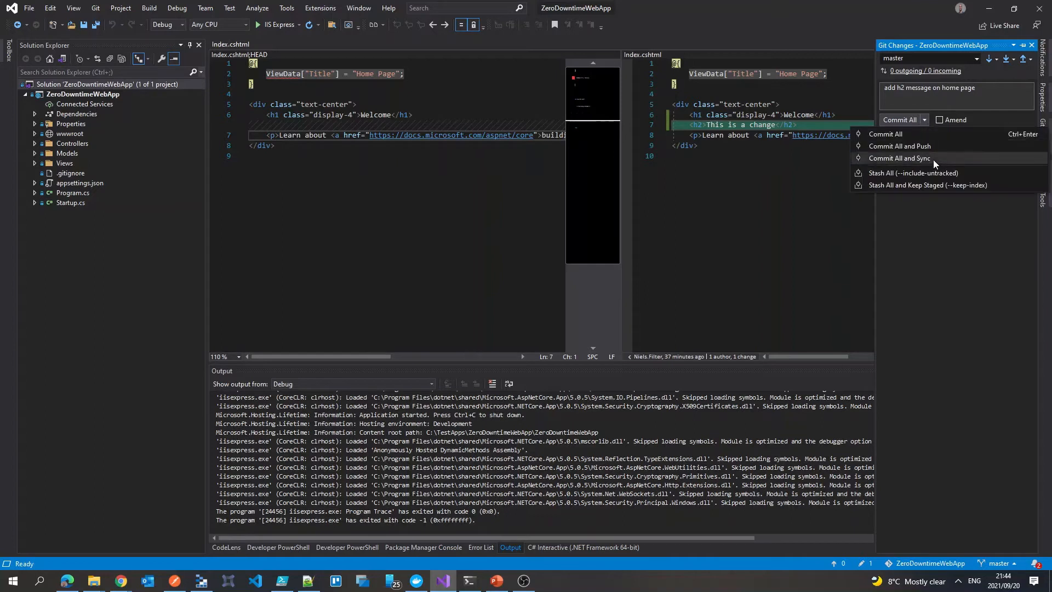
click(928, 158)
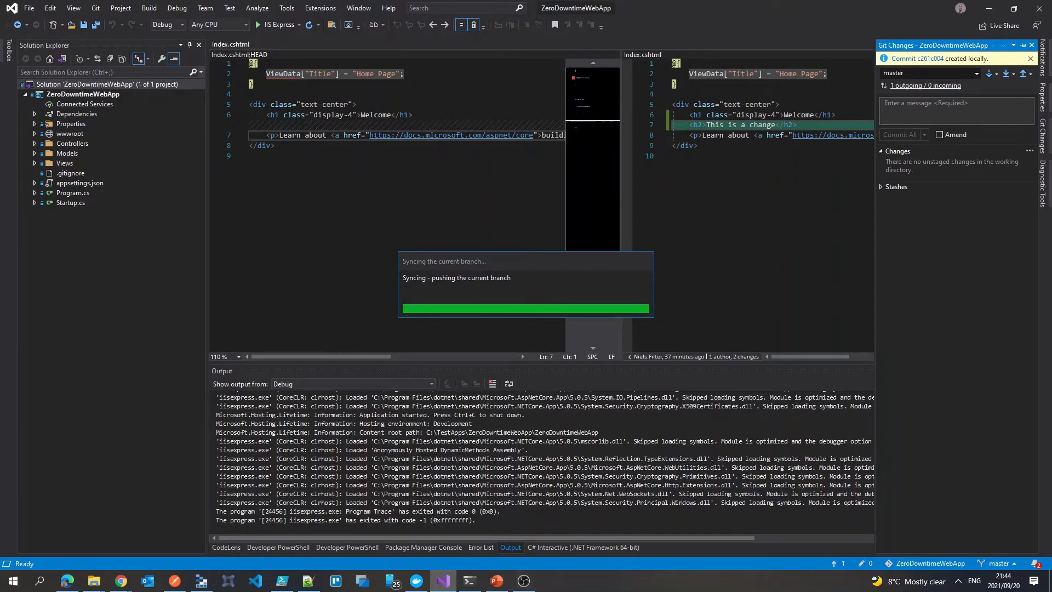
key(alt+Tab)
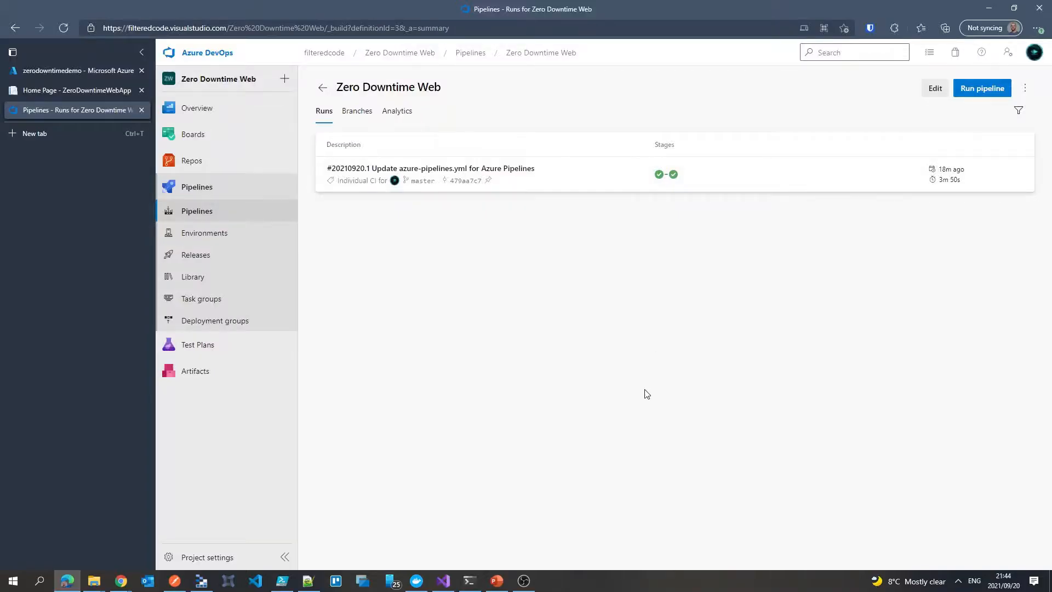
key(F5)
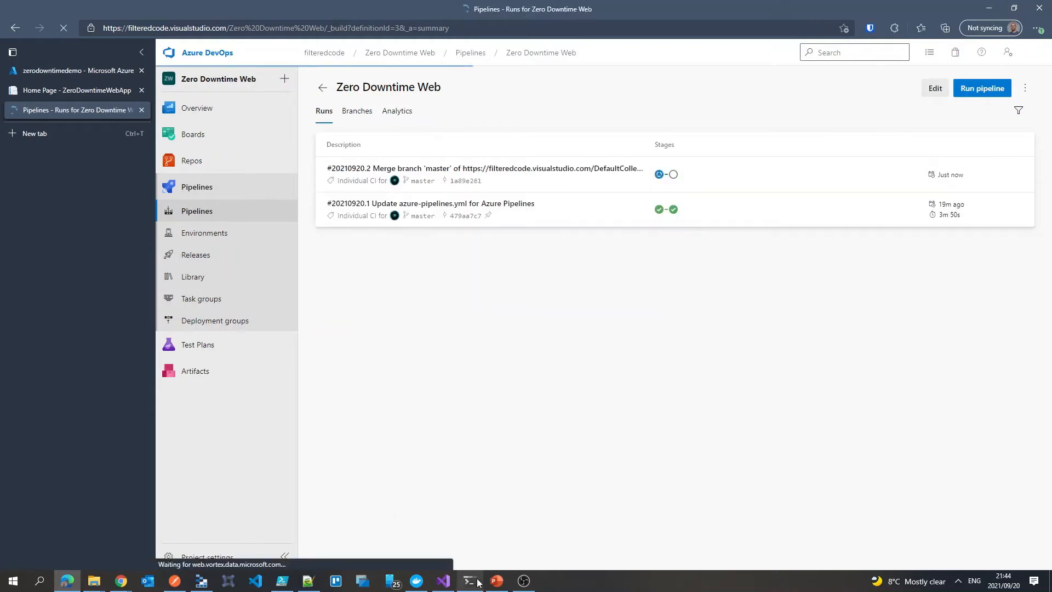
mouse_move(468, 585)
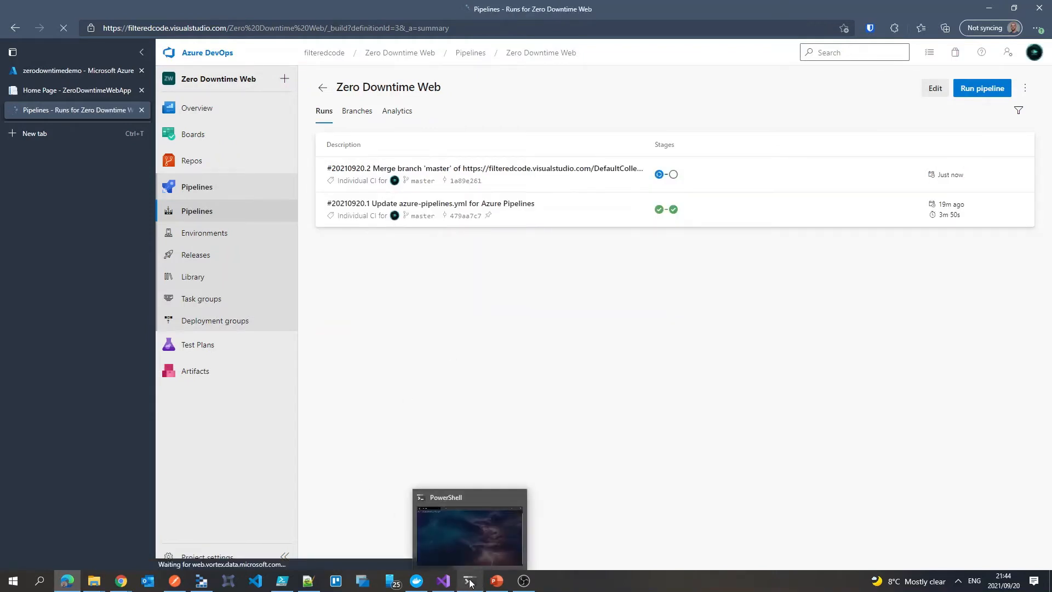
click(477, 582)
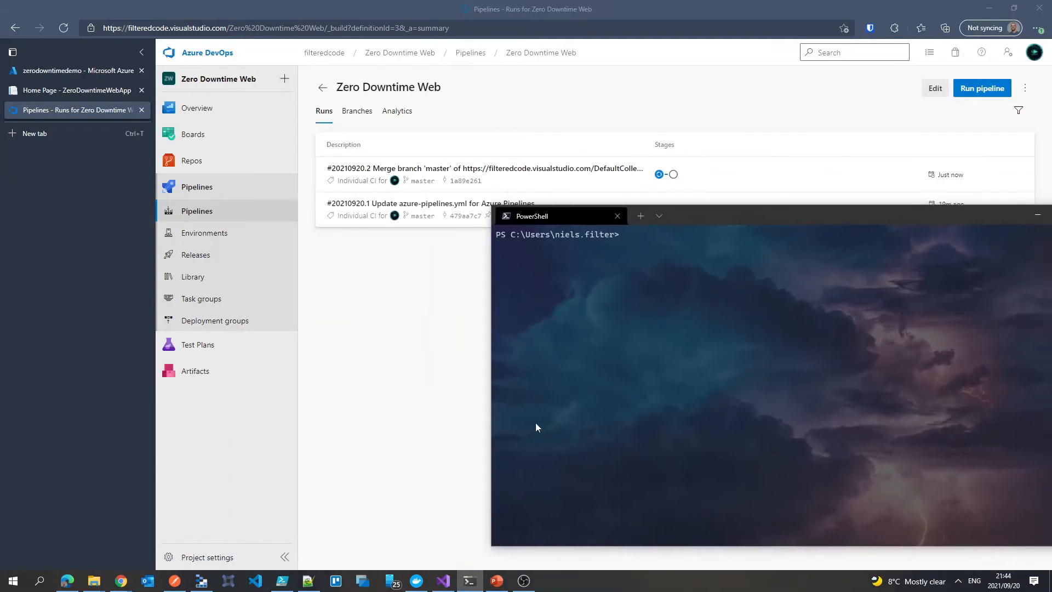
click(308, 581)
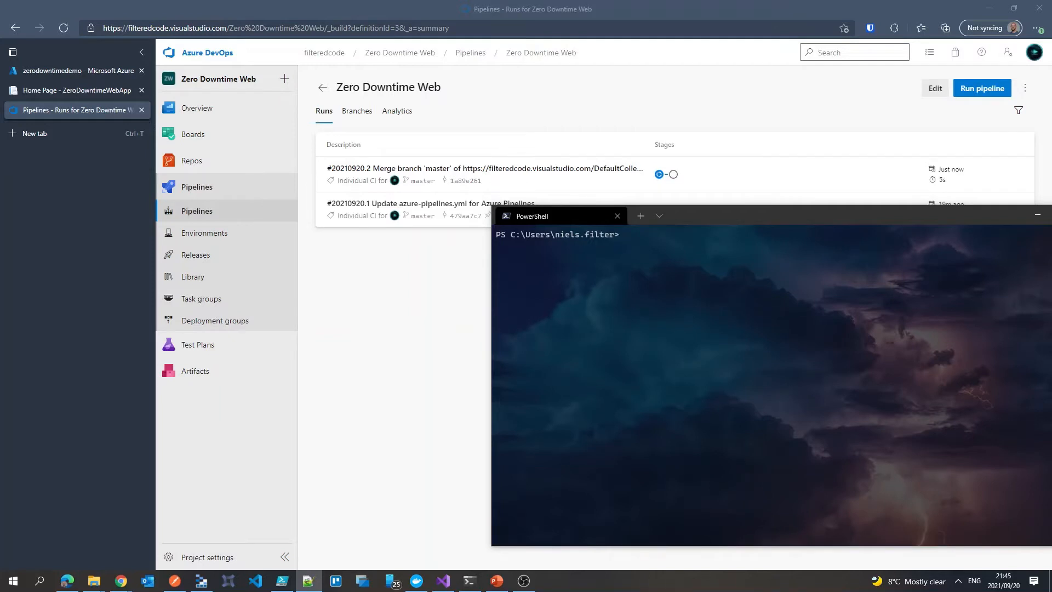
right_click(685, 331)
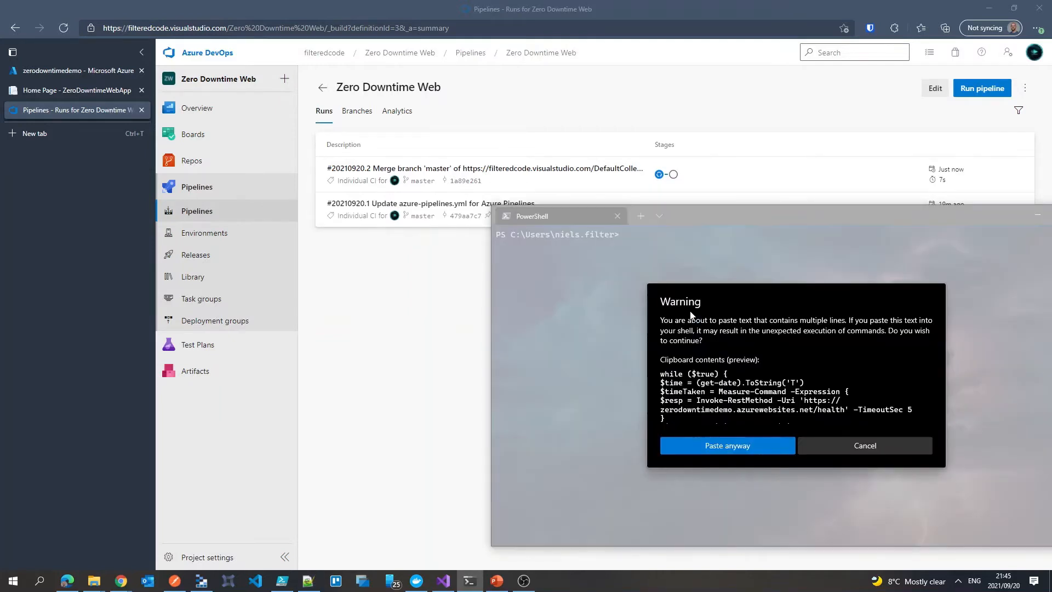
click(759, 447)
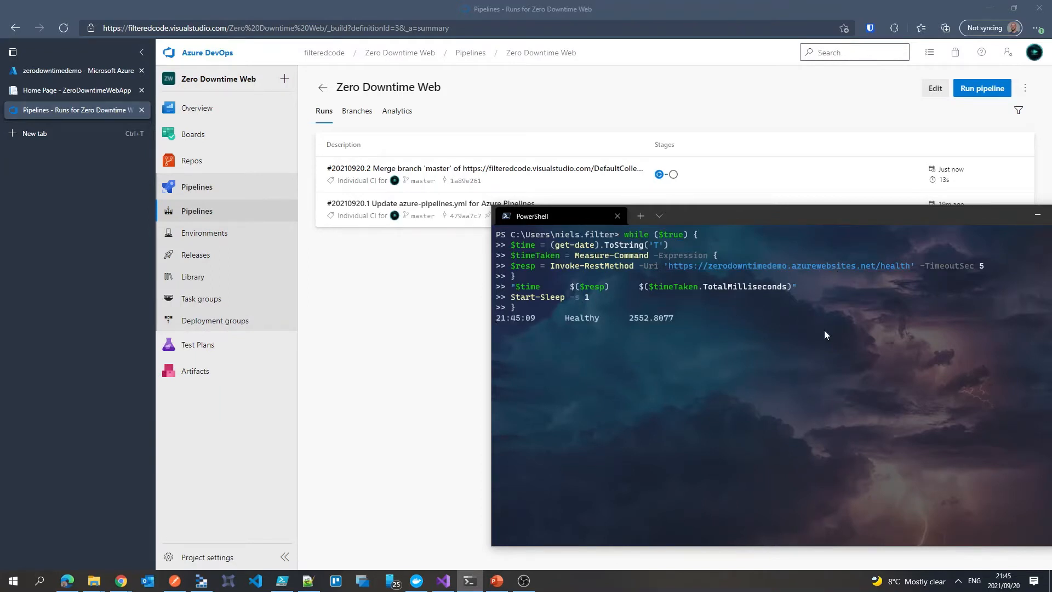
drag(743, 214, 688, 235)
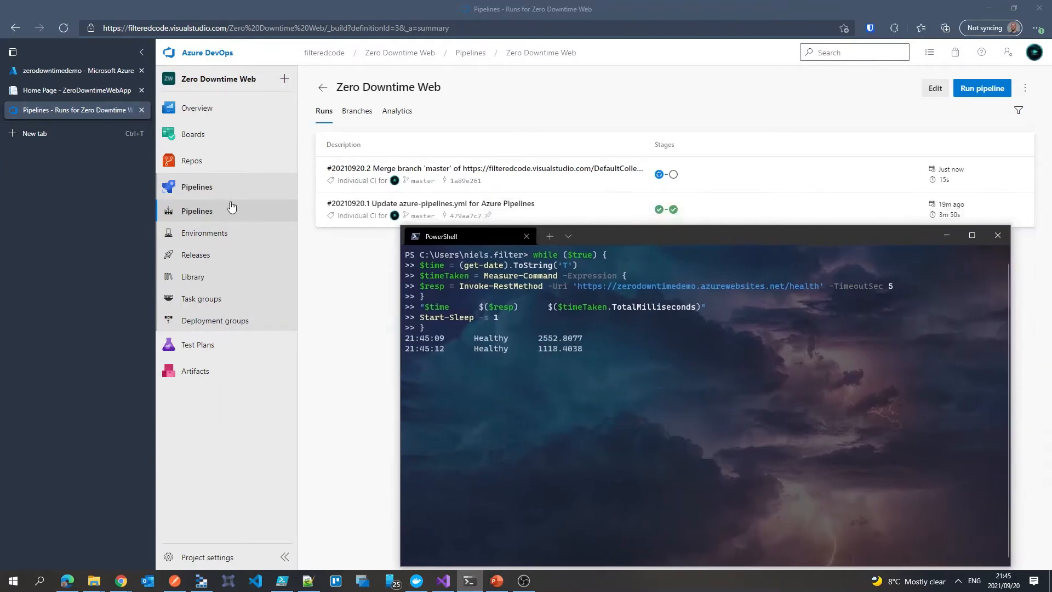
Open the deployed ZeroDowntimeWebApp site and alternate between its Home and Privacy pages to check that they respond
click(96, 90)
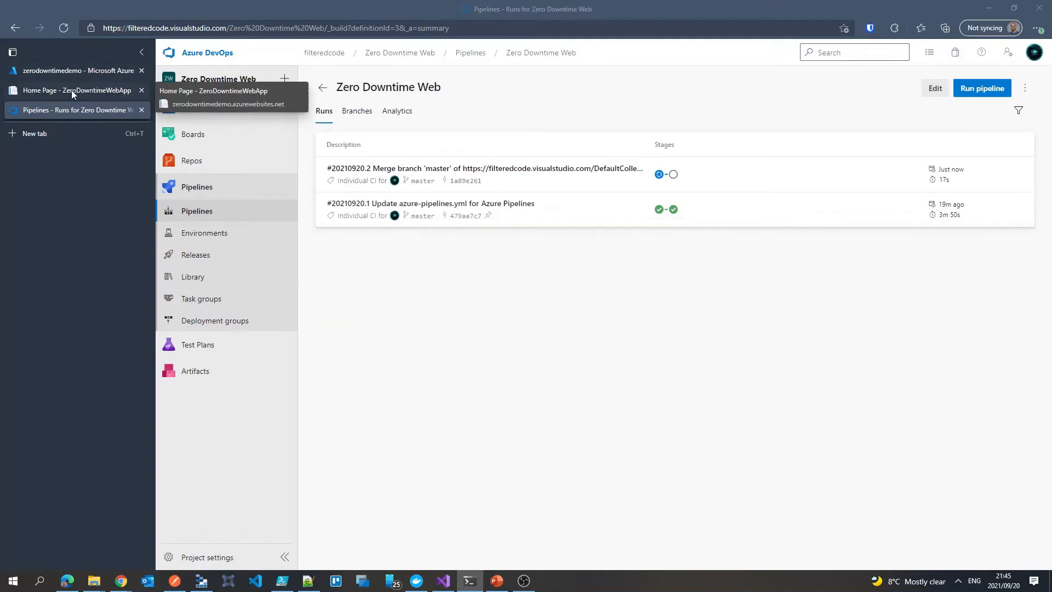
key(alt+Tab)
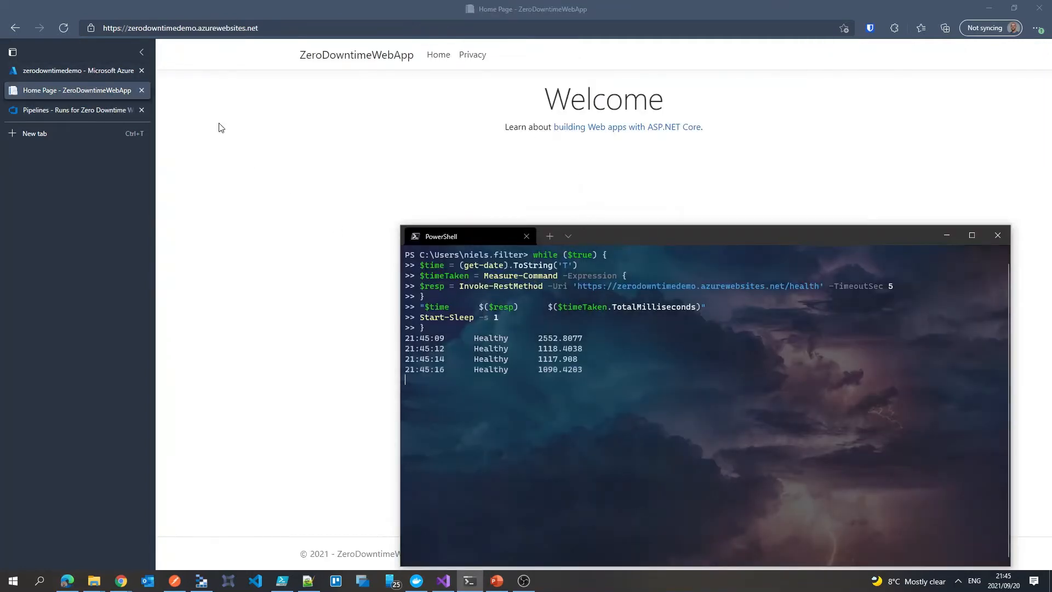
click(436, 55)
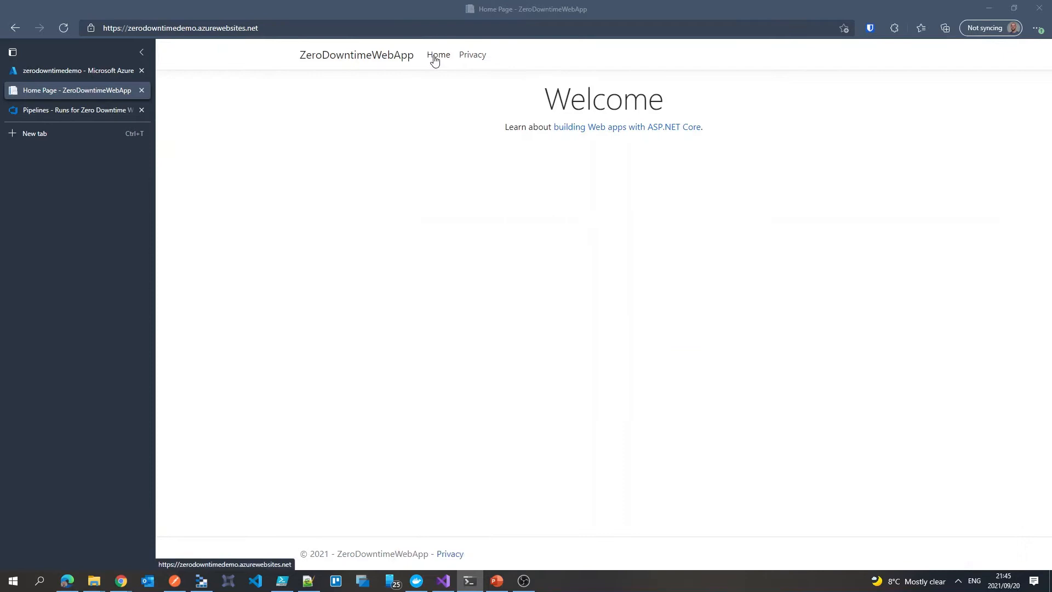
click(480, 57)
click(438, 54)
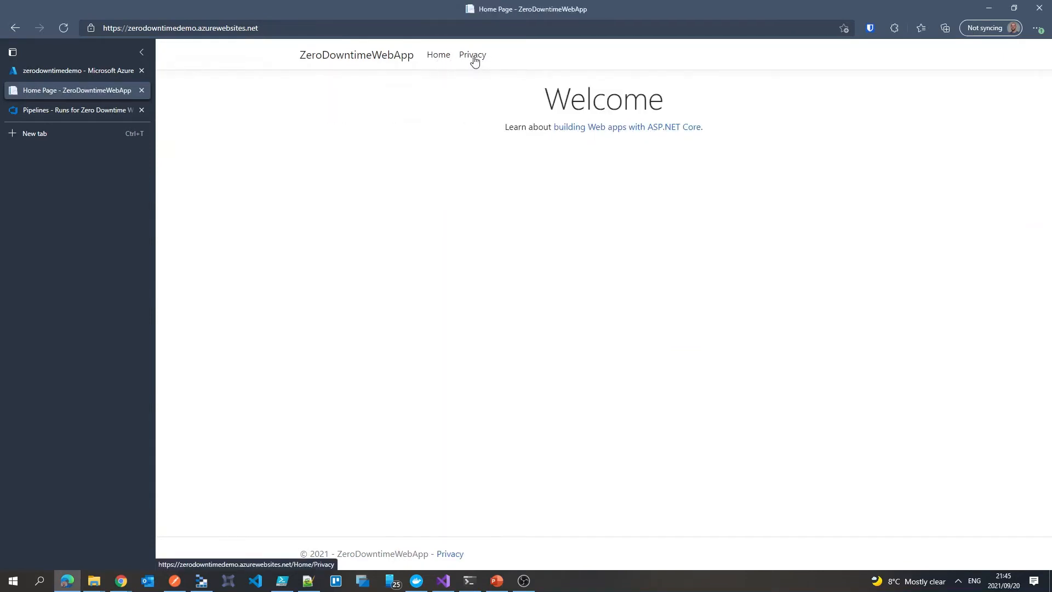
click(474, 60)
click(441, 59)
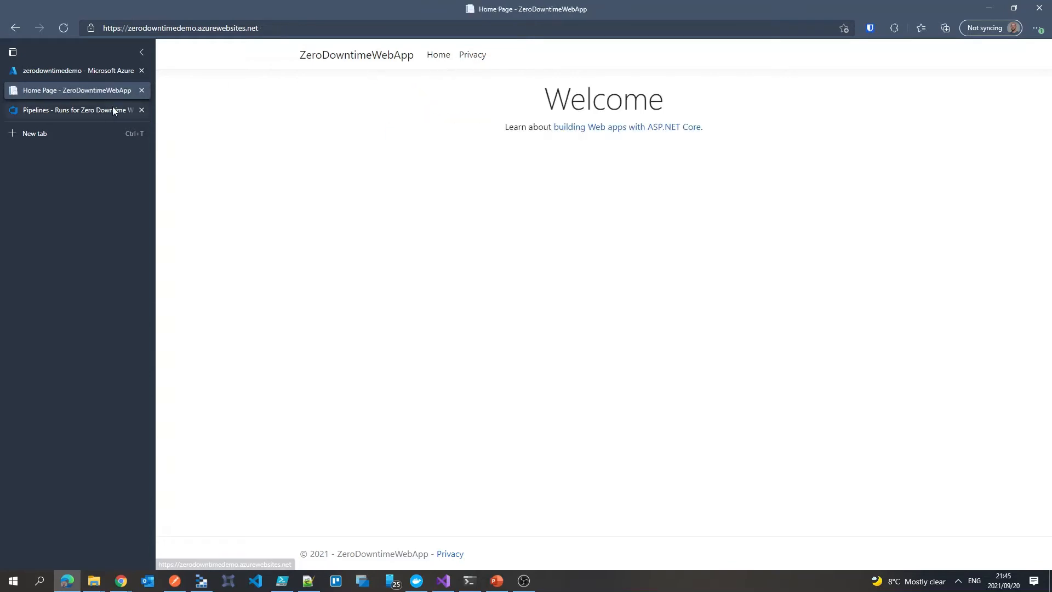
Open pipeline run #20210920.2 and view the job logs of its Build stage
click(104, 111)
click(539, 171)
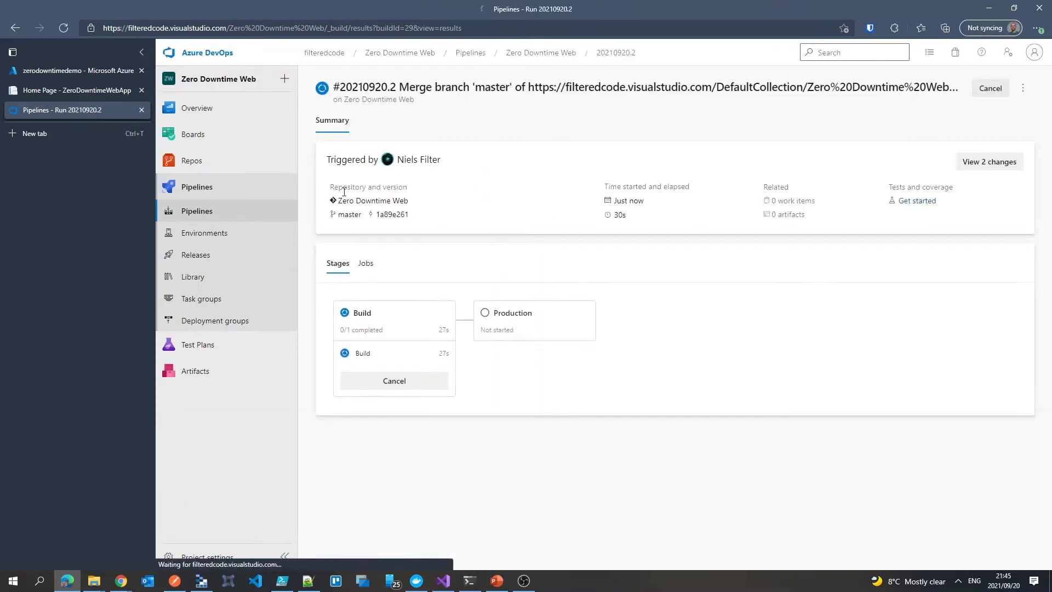
click(398, 313)
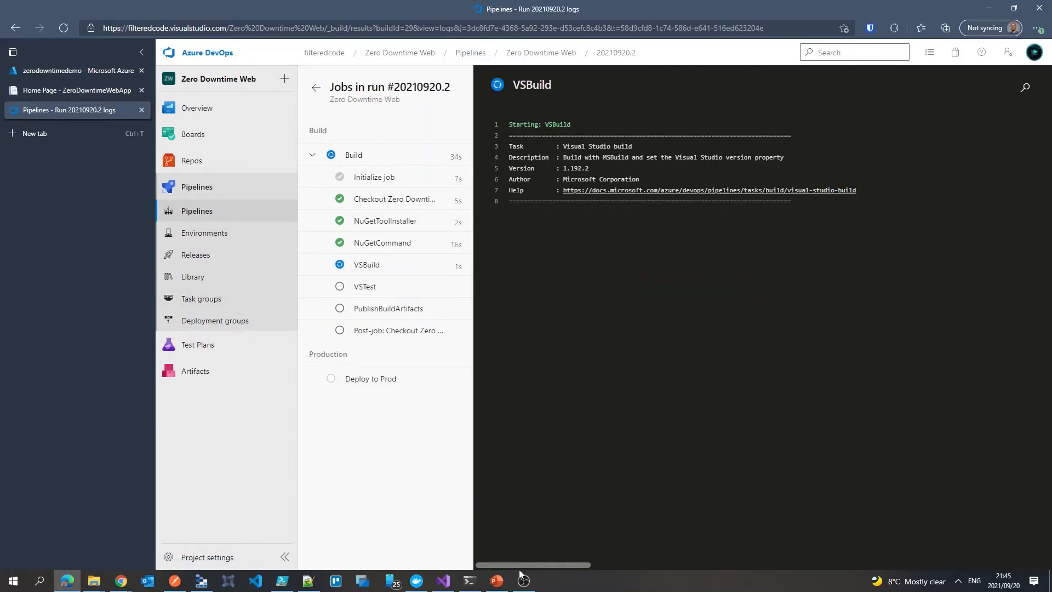
Return to the ZeroDowntimeWebApp site and repeatedly alternate between the Home and Privacy pages to watch for downtime during the pipeline run
click(80, 89)
click(88, 74)
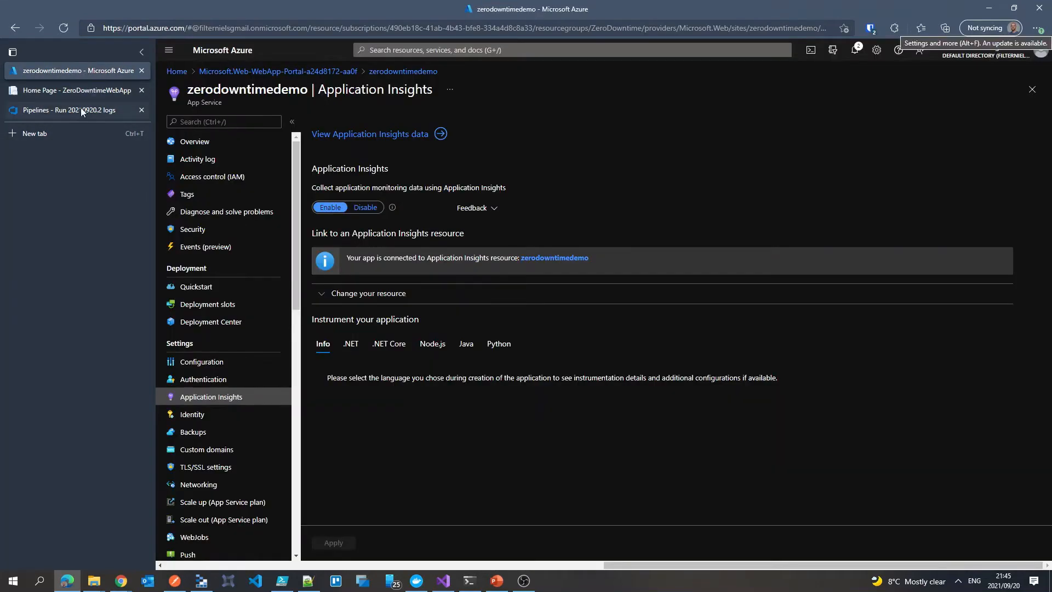
click(88, 89)
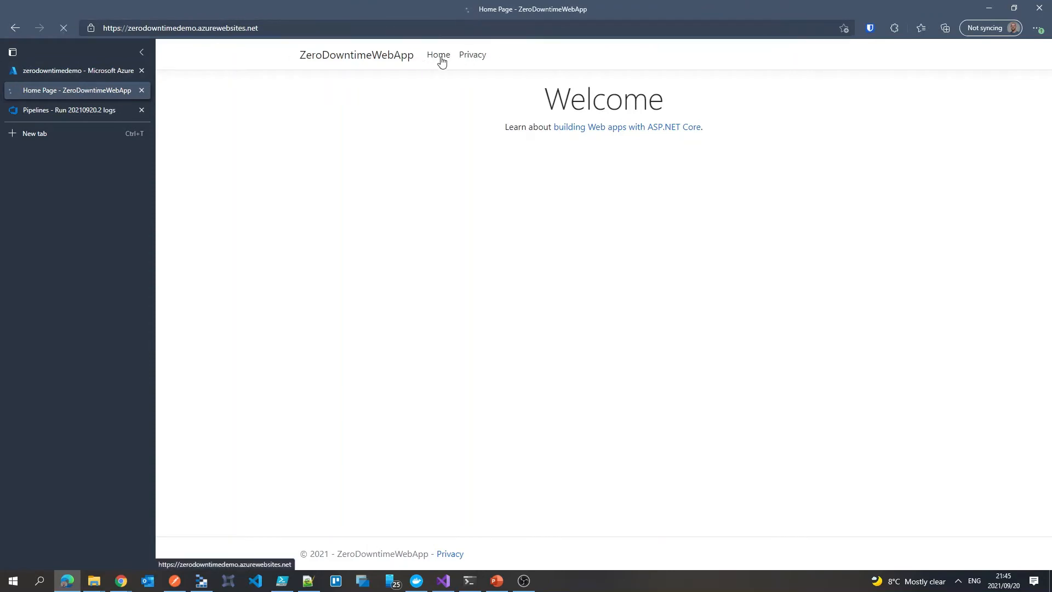
click(478, 59)
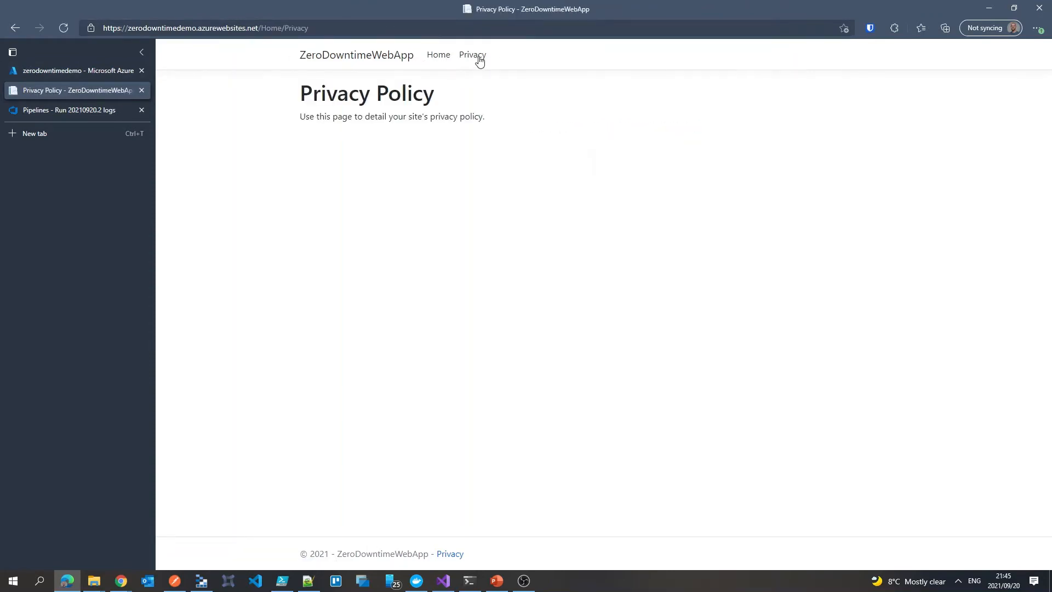
click(442, 60)
click(478, 61)
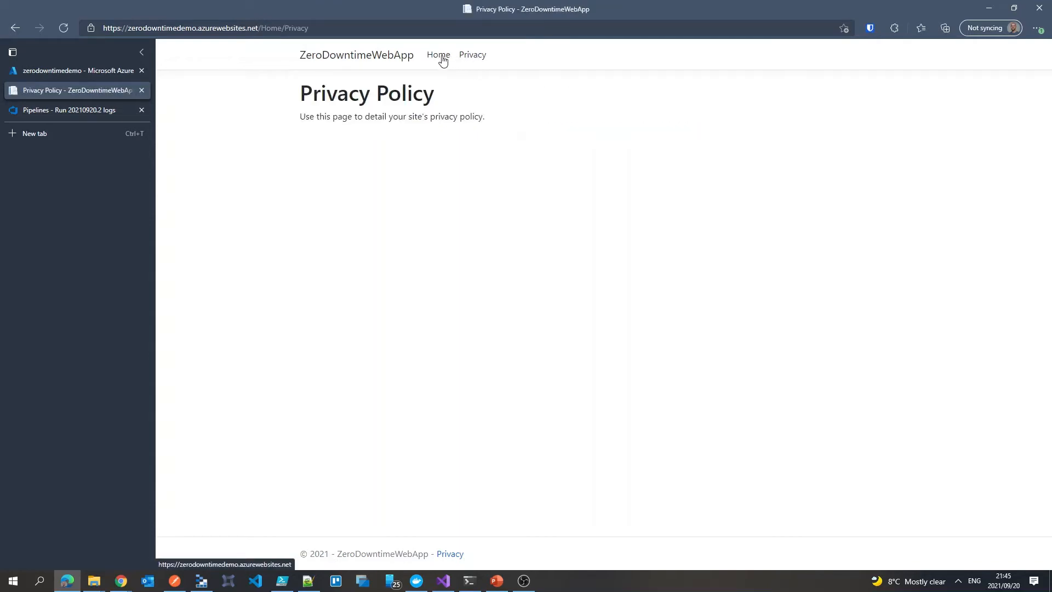
click(442, 58)
click(478, 61)
click(436, 61)
click(470, 60)
click(439, 59)
click(476, 59)
click(438, 60)
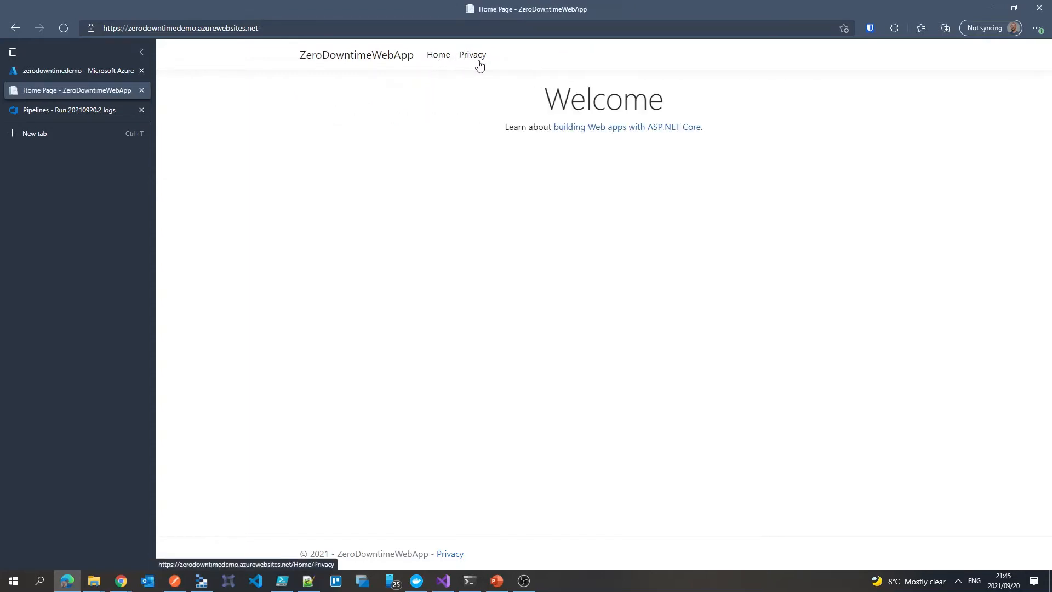
click(472, 61)
click(436, 60)
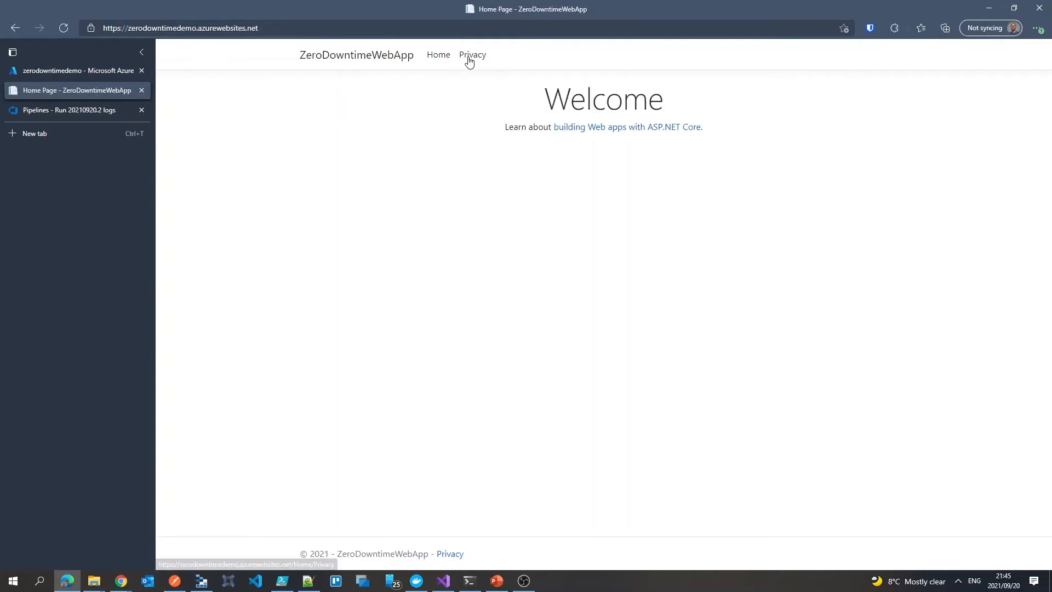
click(467, 60)
click(440, 60)
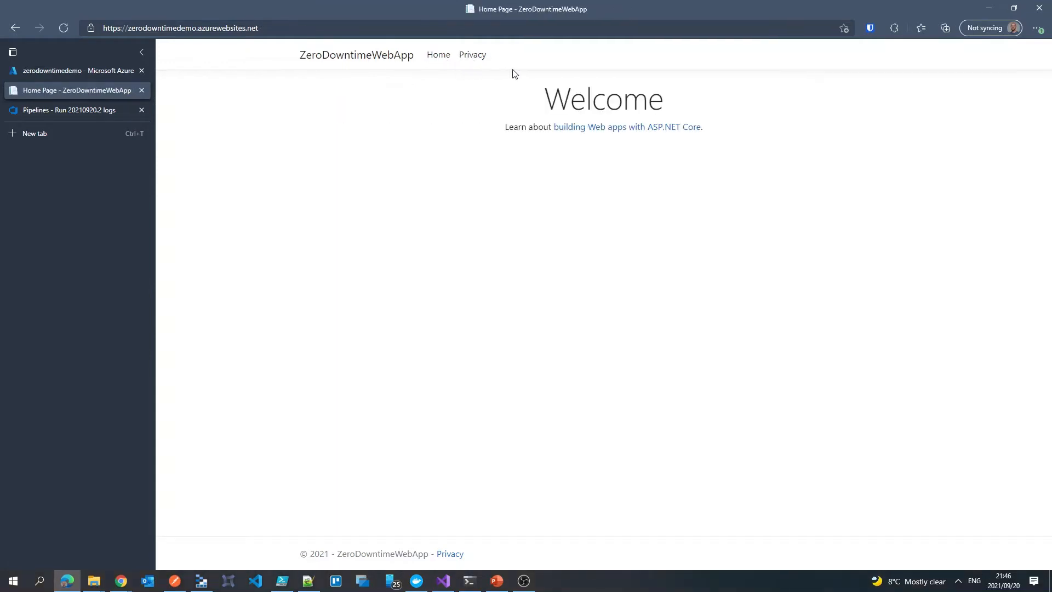
click(468, 57)
click(436, 55)
click(467, 53)
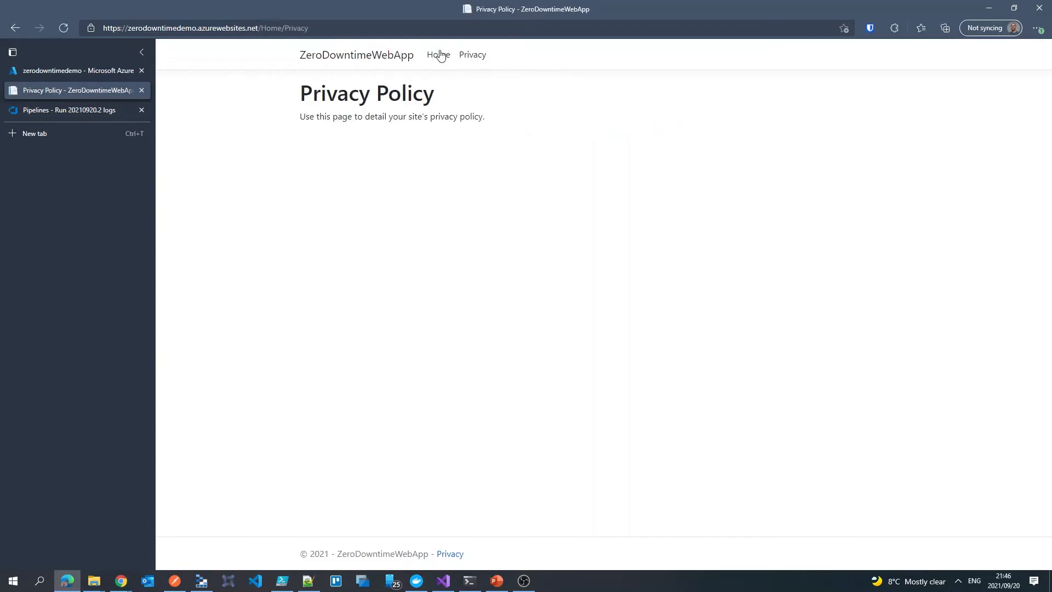
click(441, 54)
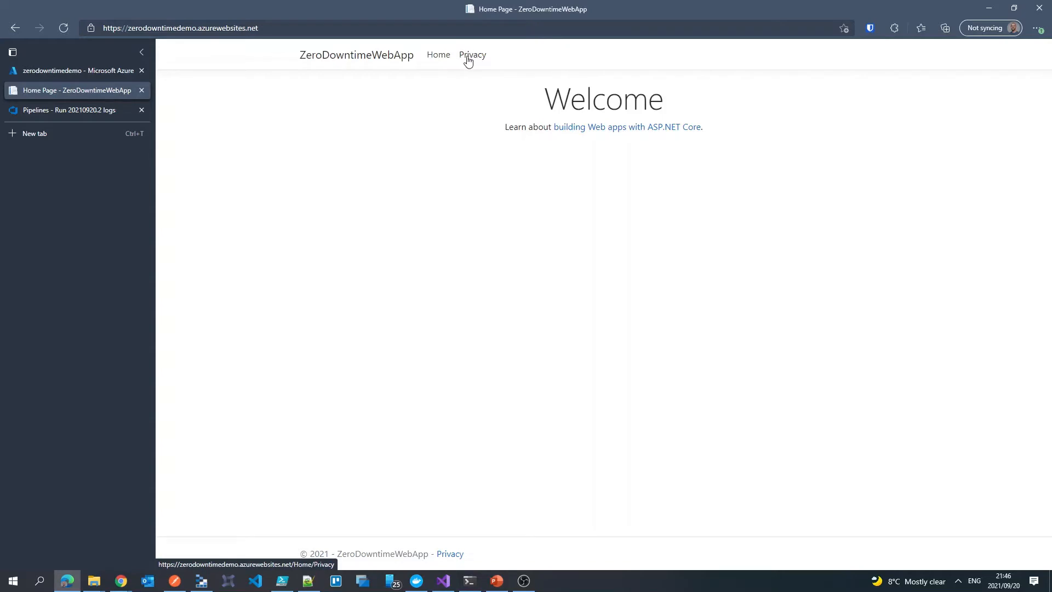
click(470, 57)
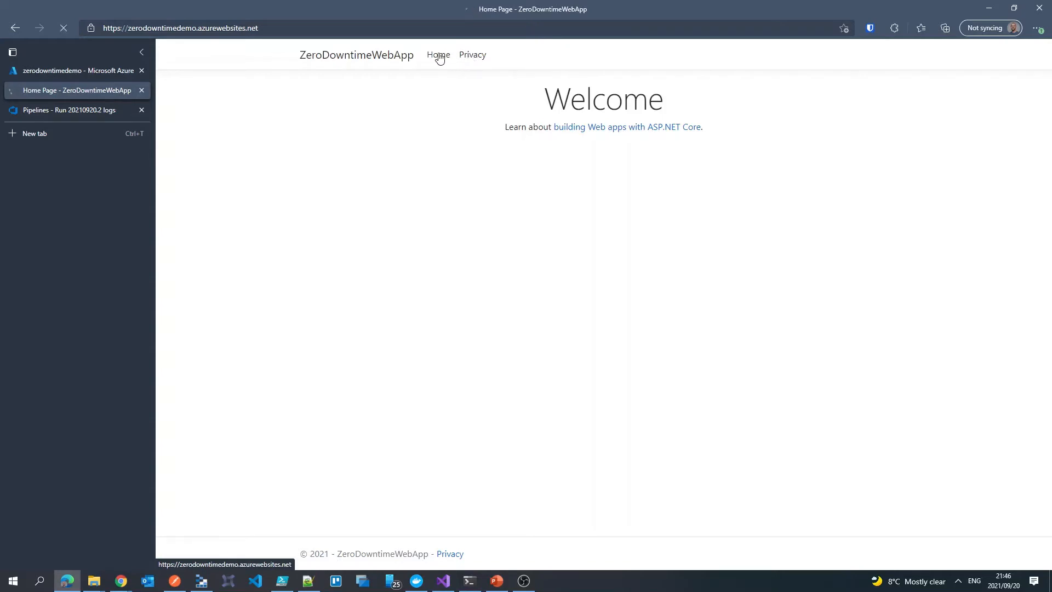
click(439, 54)
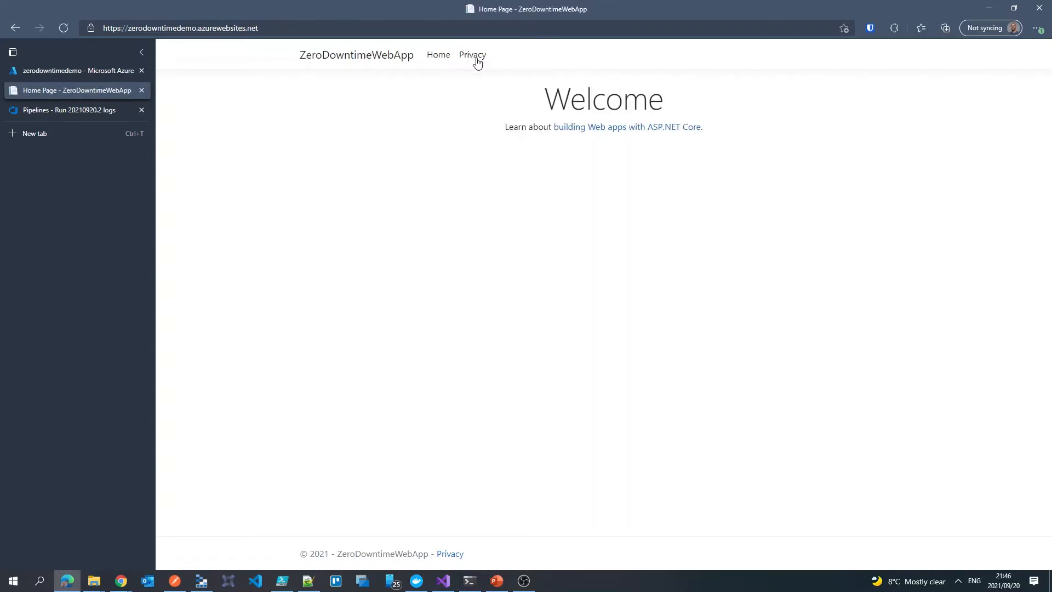
click(474, 57)
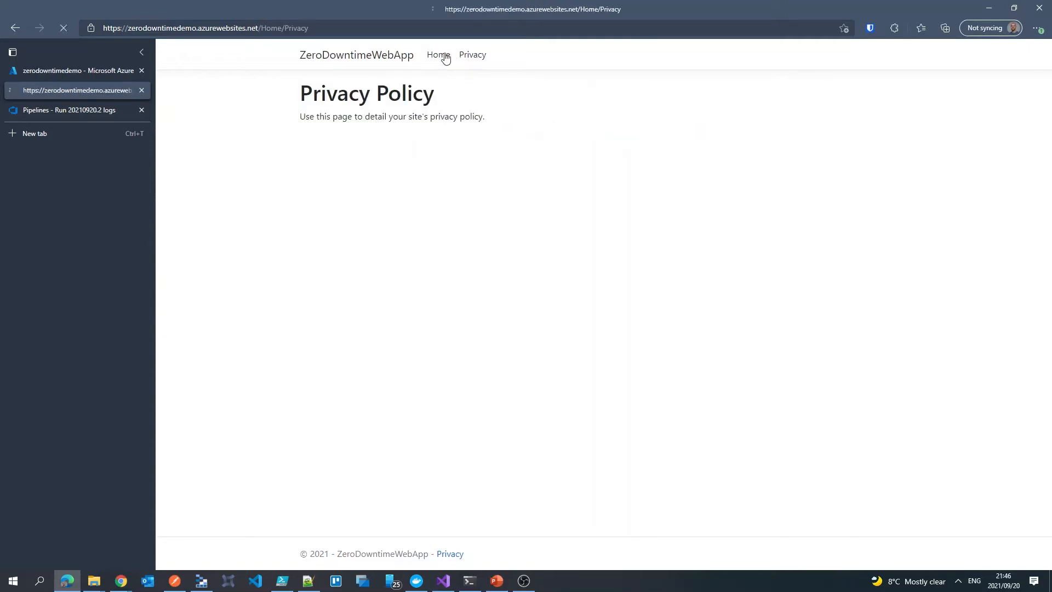
click(437, 55)
click(480, 61)
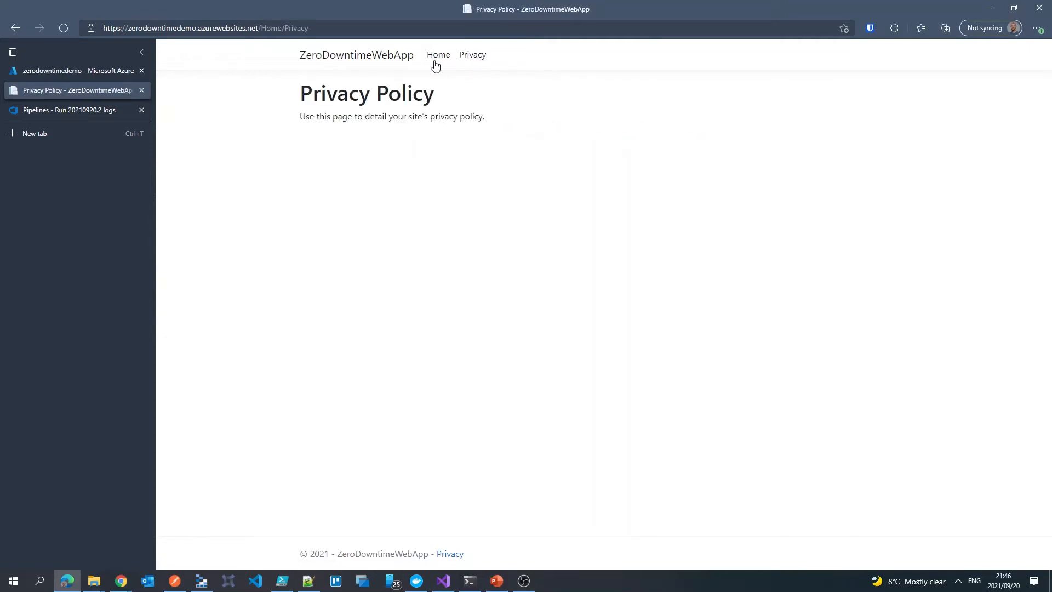
click(439, 61)
click(481, 62)
click(436, 57)
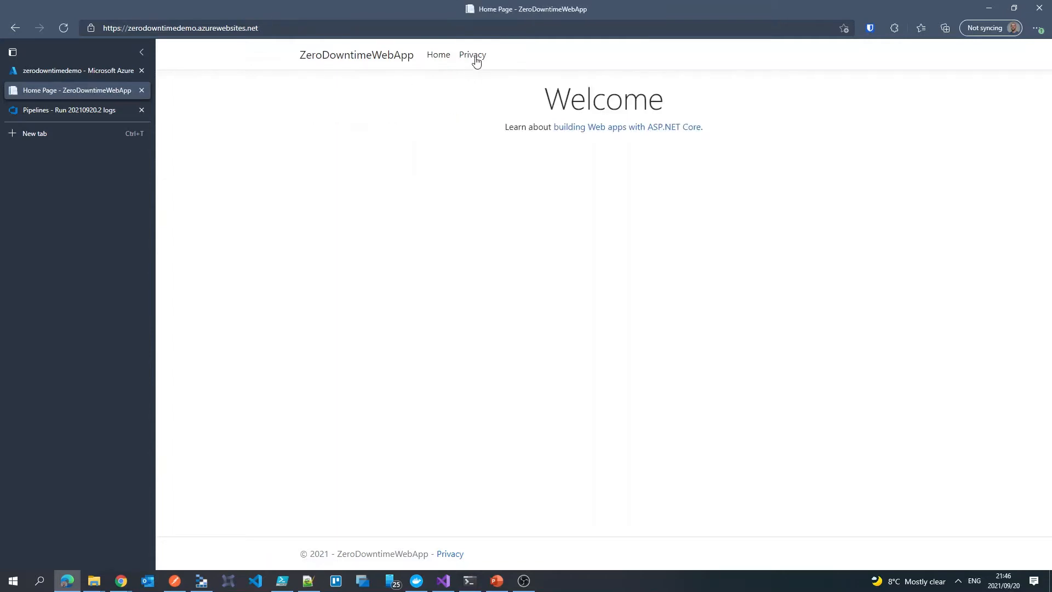
click(476, 58)
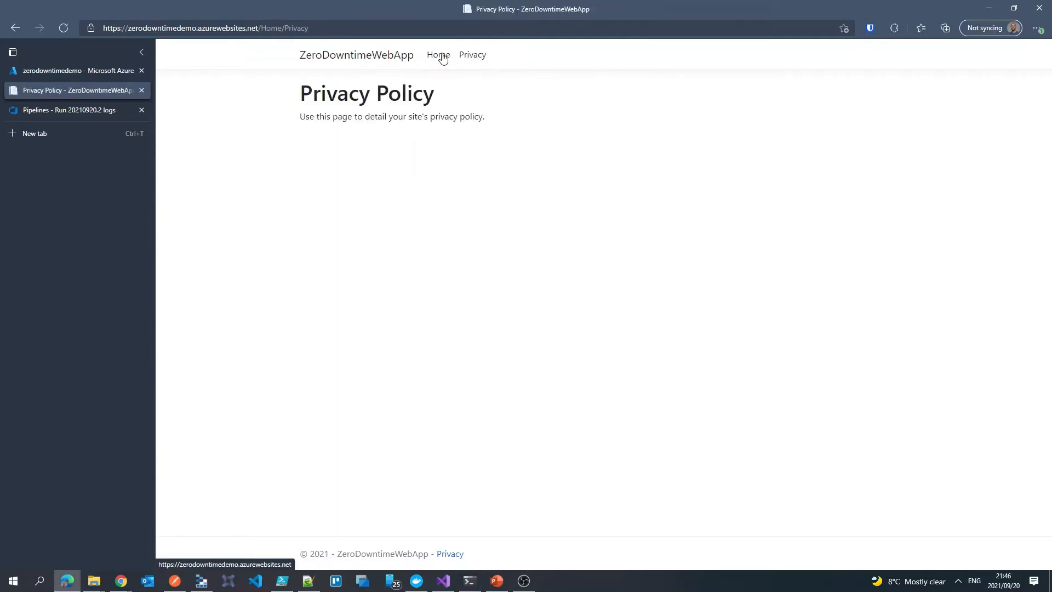
click(438, 57)
click(475, 56)
click(445, 58)
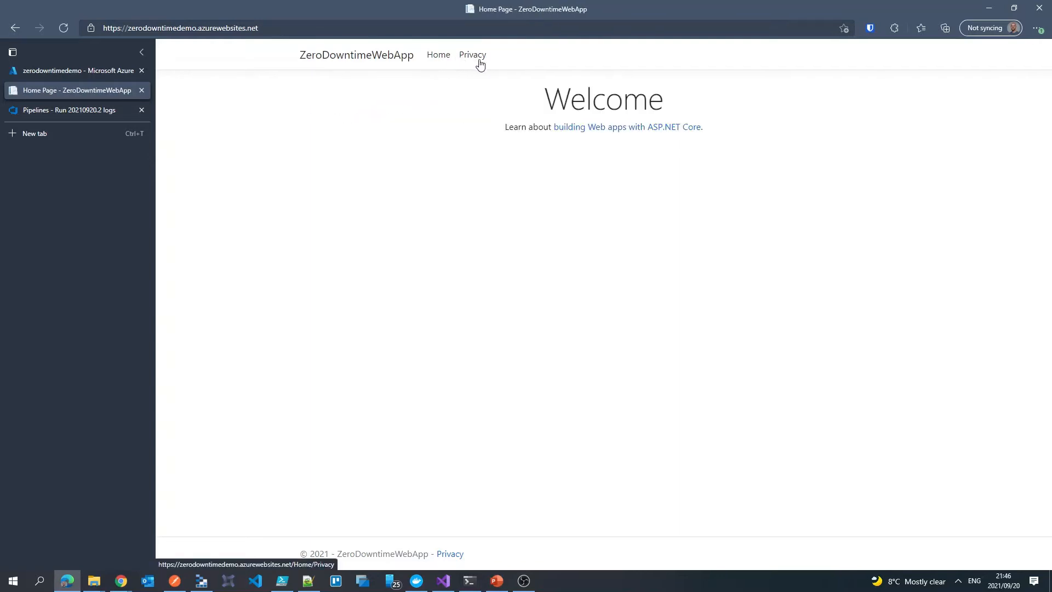
click(474, 57)
click(443, 57)
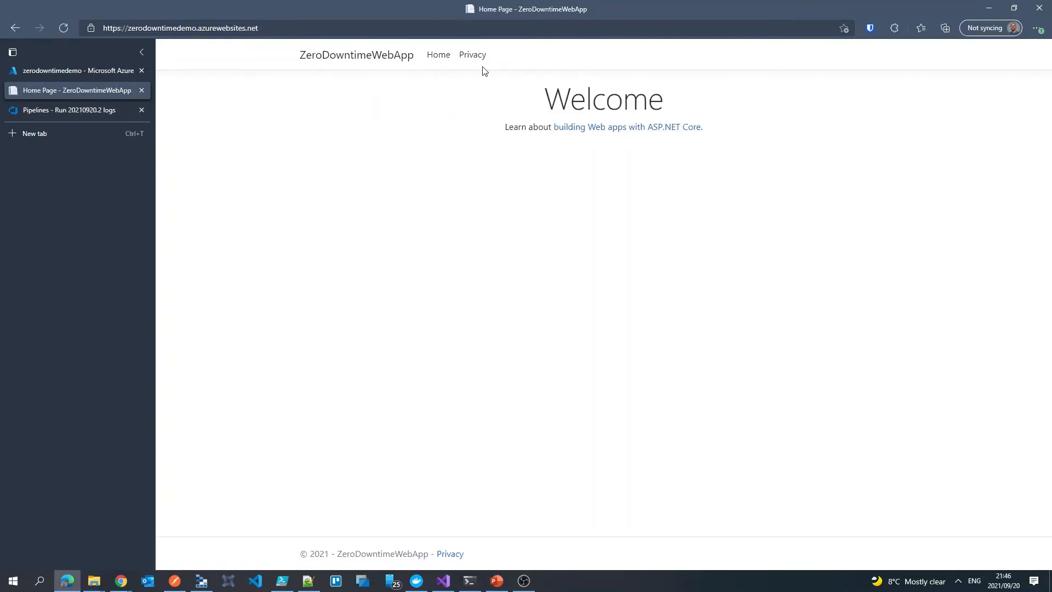
click(478, 61)
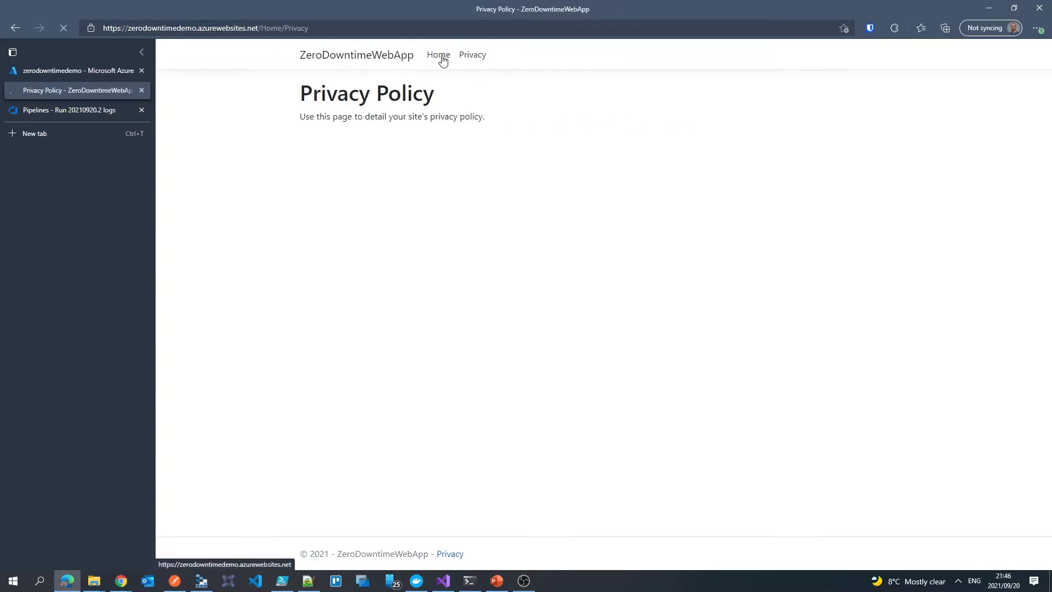
click(440, 58)
click(475, 61)
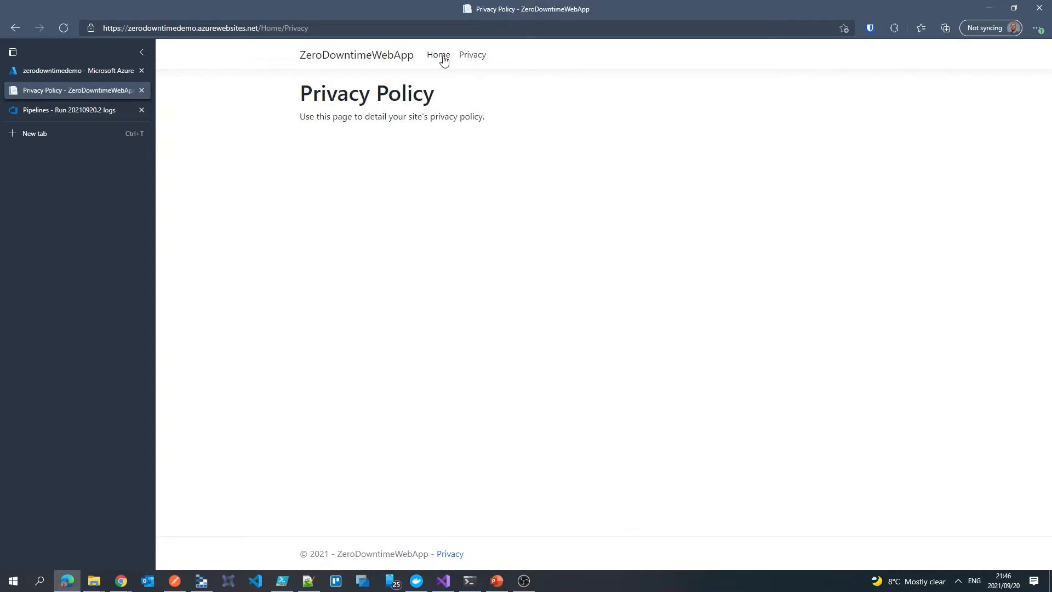
click(477, 57)
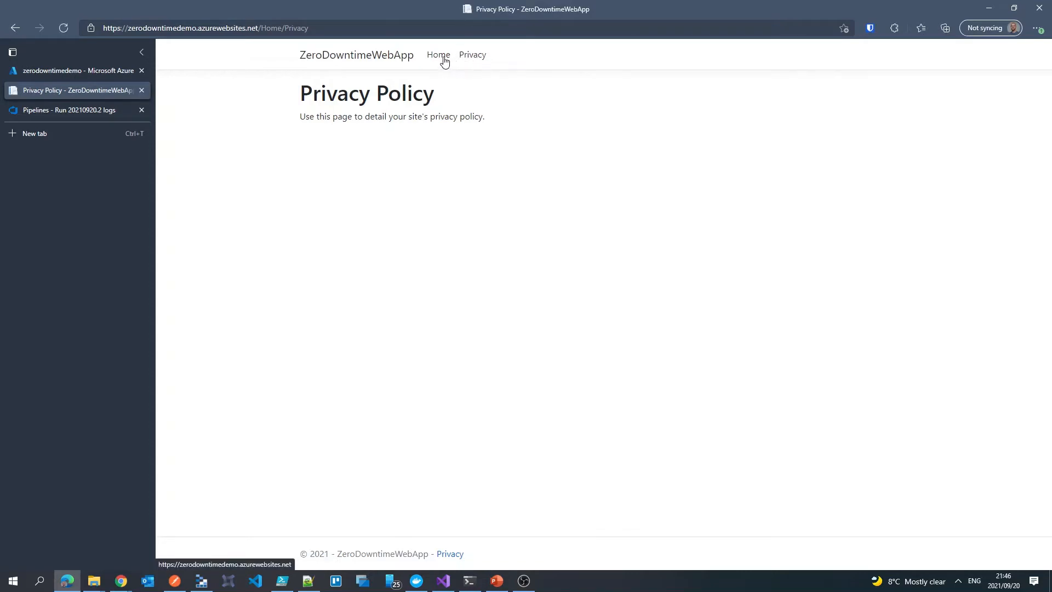
click(444, 62)
click(472, 58)
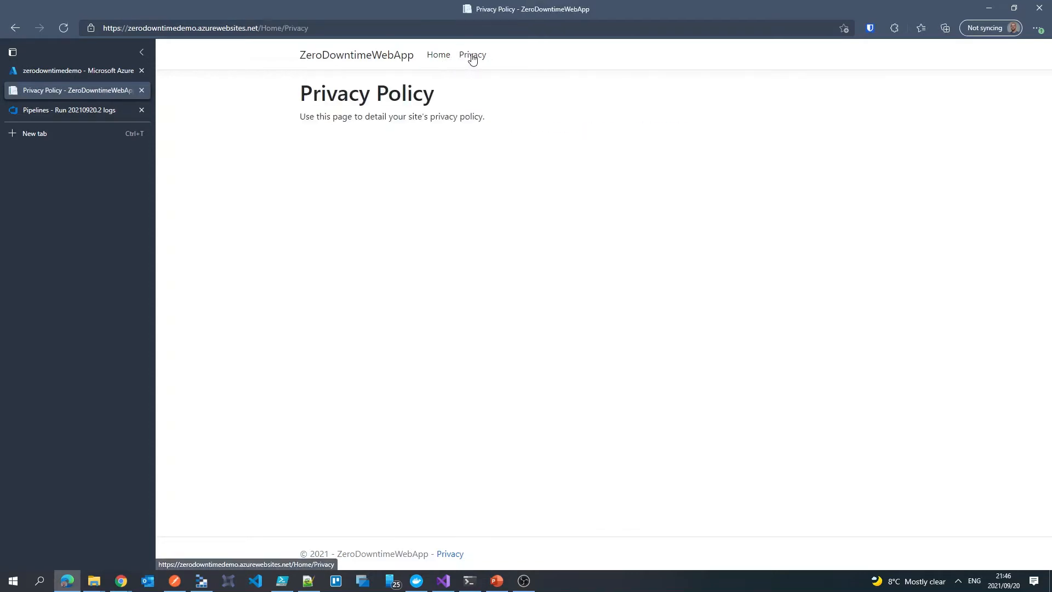
click(441, 61)
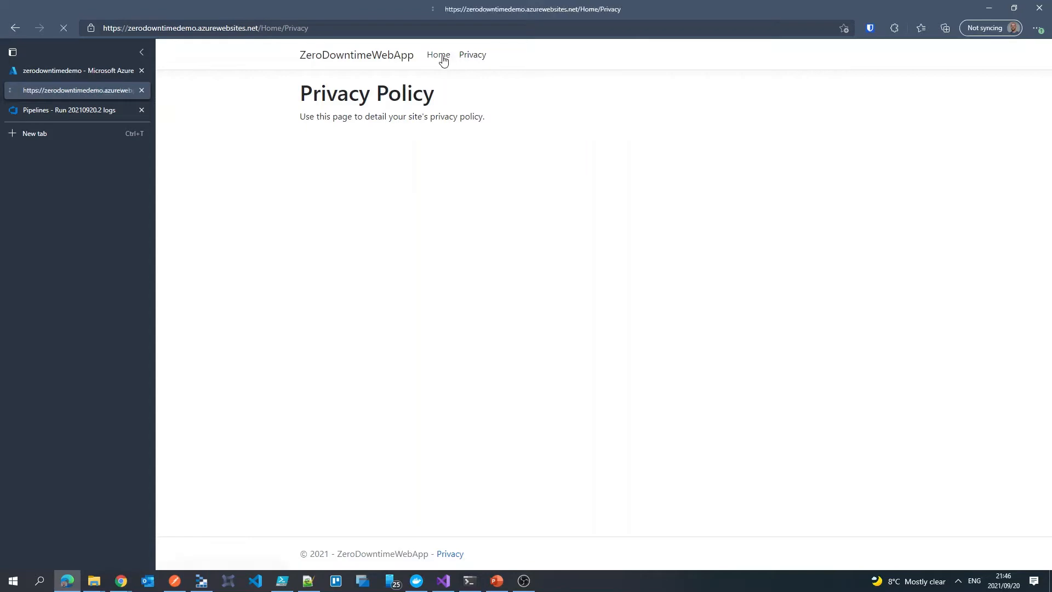
click(475, 60)
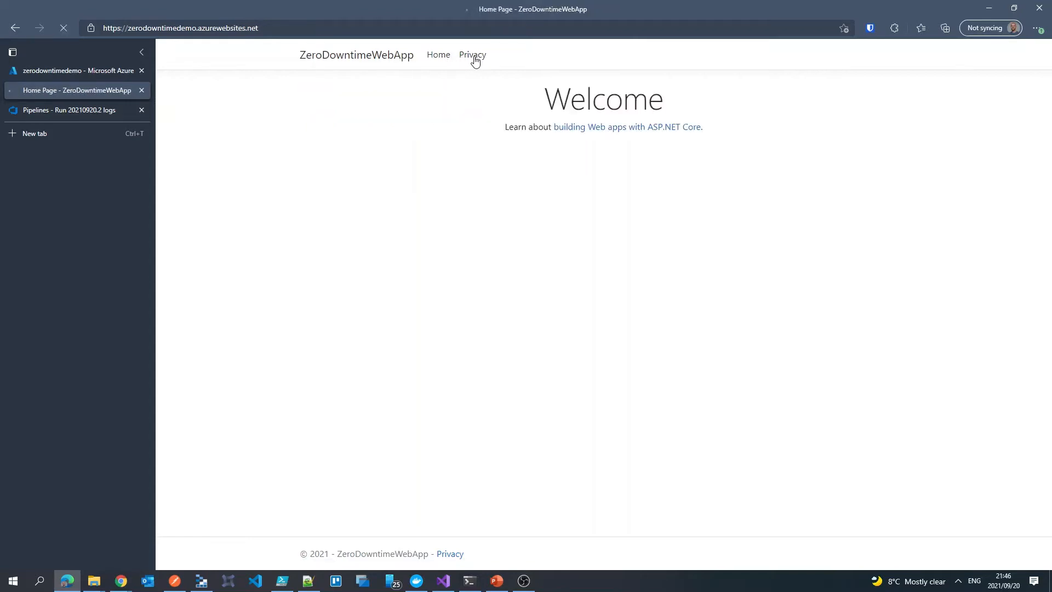
click(444, 58)
click(474, 62)
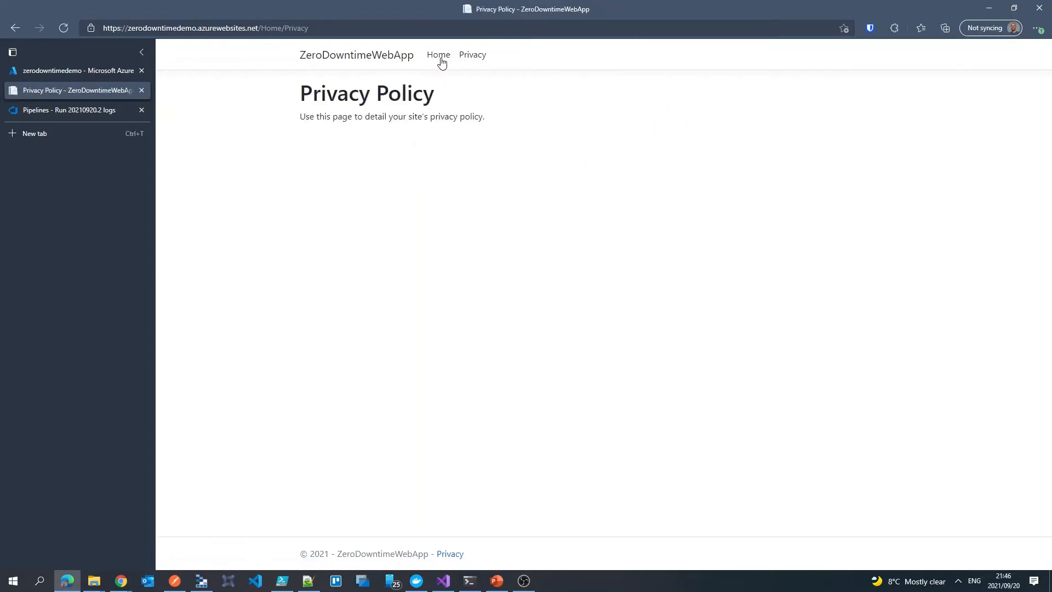
click(442, 62)
click(430, 62)
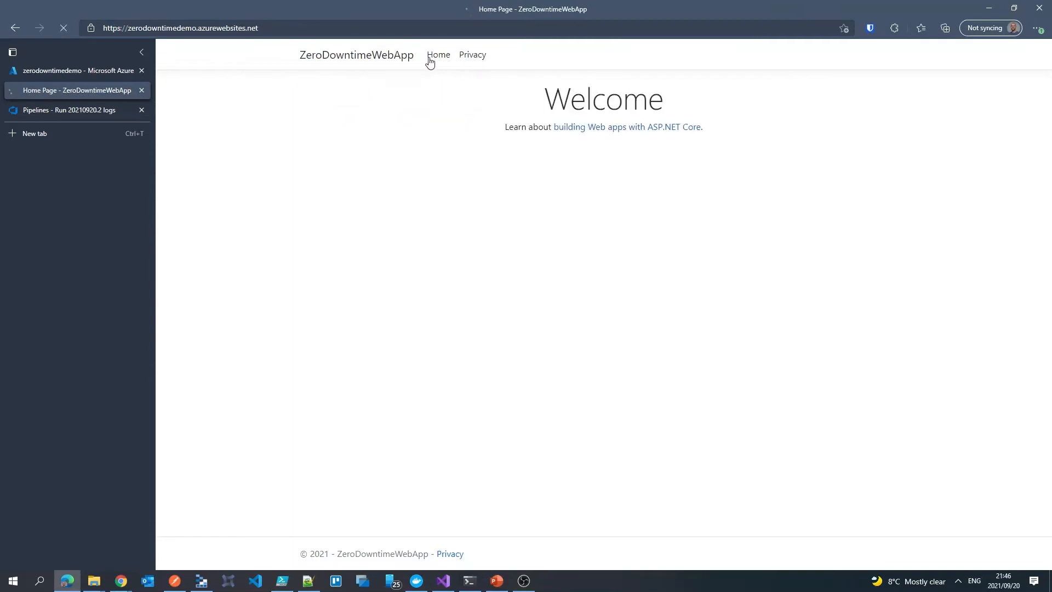
Check the Deploy to Prod job's progress in pipeline run #20210920.2, and keep alternating between the site's Home and Privacy pages
click(71, 70)
click(71, 110)
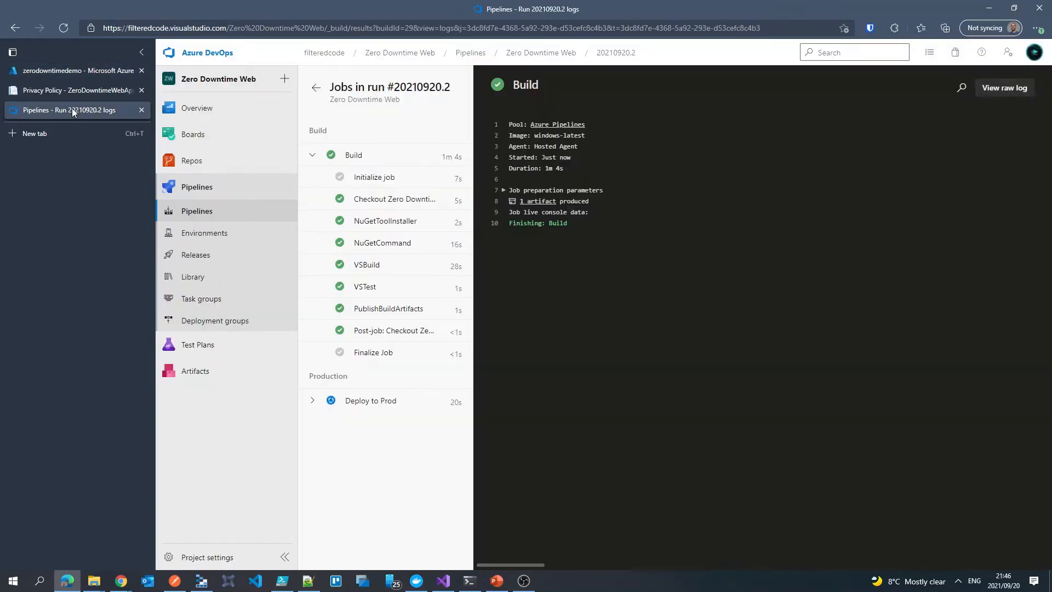
click(77, 93)
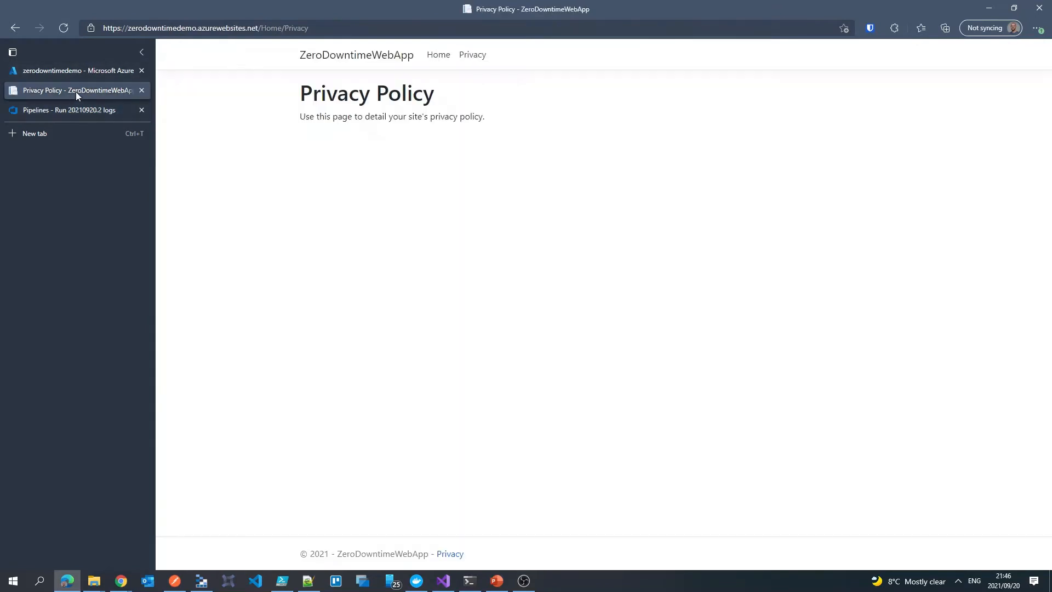
click(467, 59)
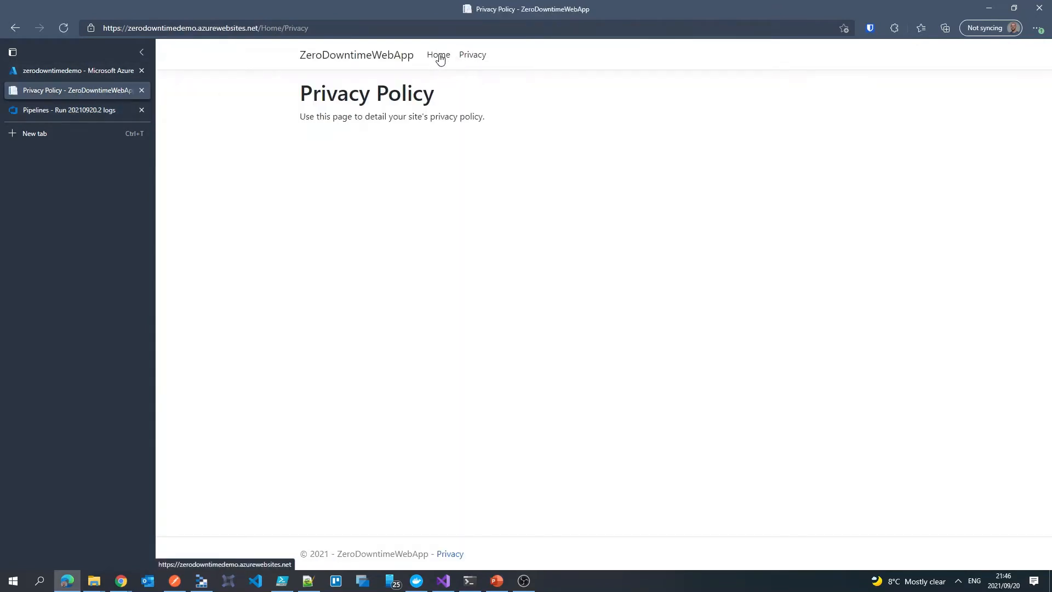
click(440, 59)
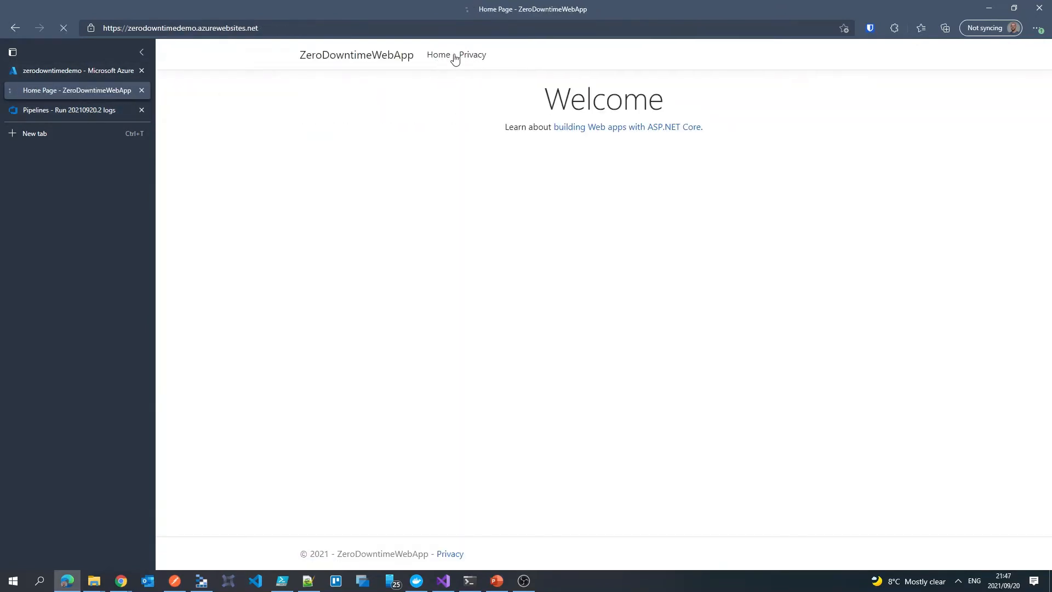
click(460, 59)
click(442, 59)
click(460, 60)
click(444, 59)
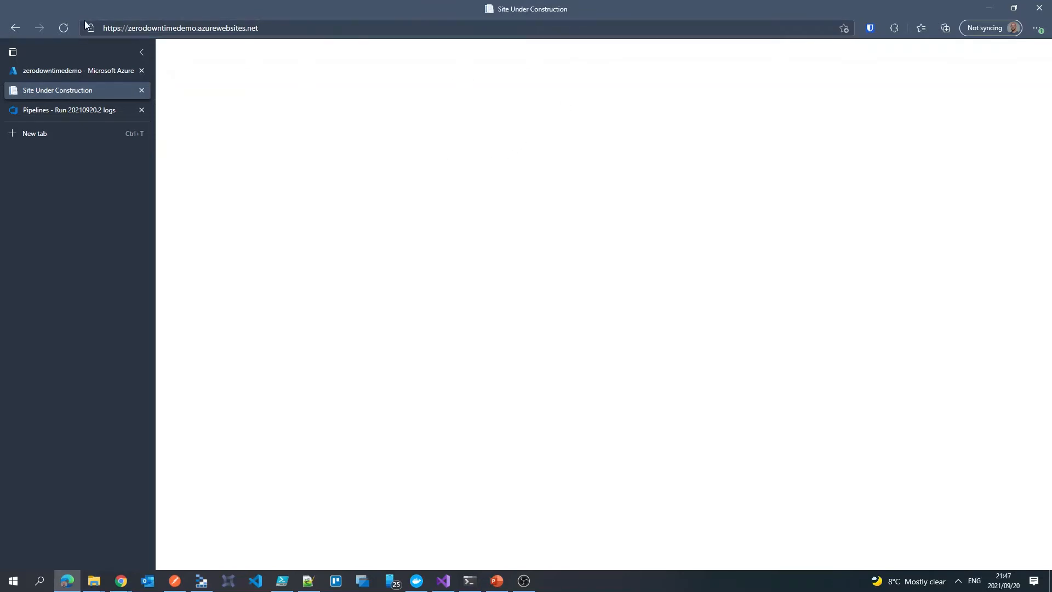
Reload the ZeroDowntimeWebApp home page repeatedly and check it for the deployed "This is a change" heading
click(64, 28)
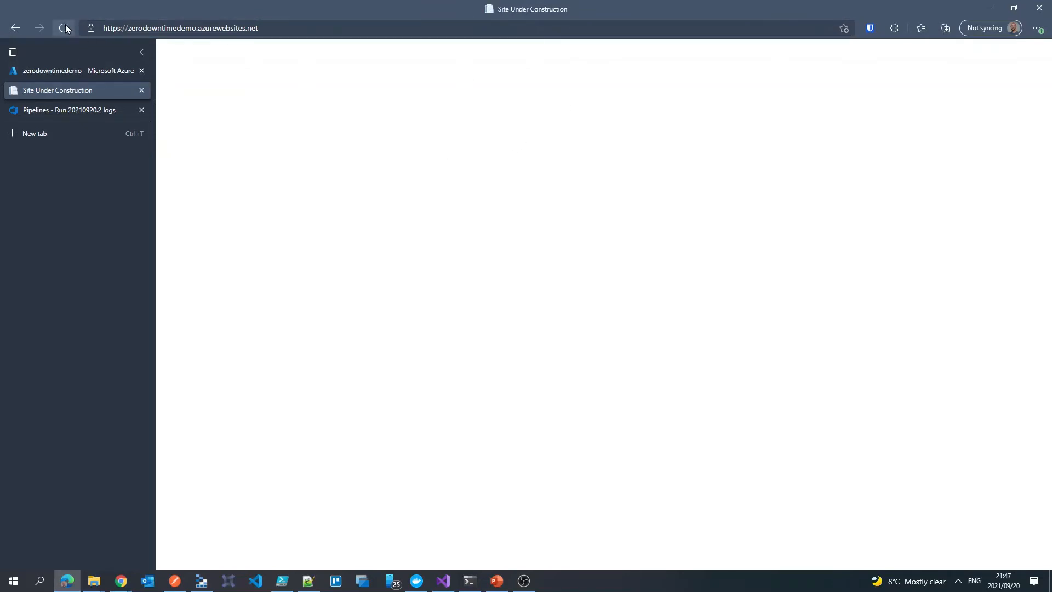
click(64, 28)
click(64, 28)
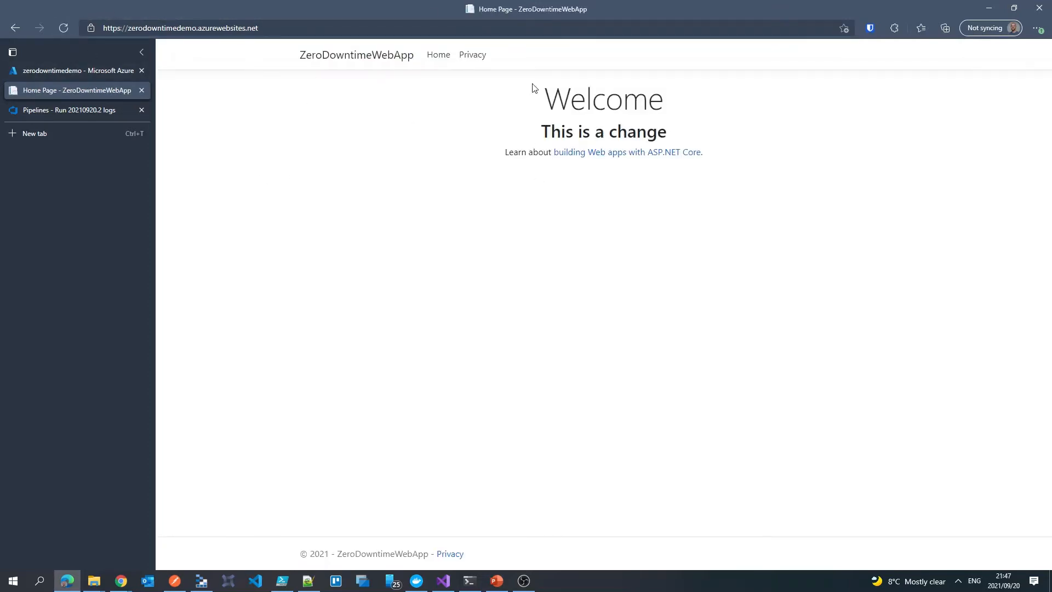
drag(550, 128, 731, 133)
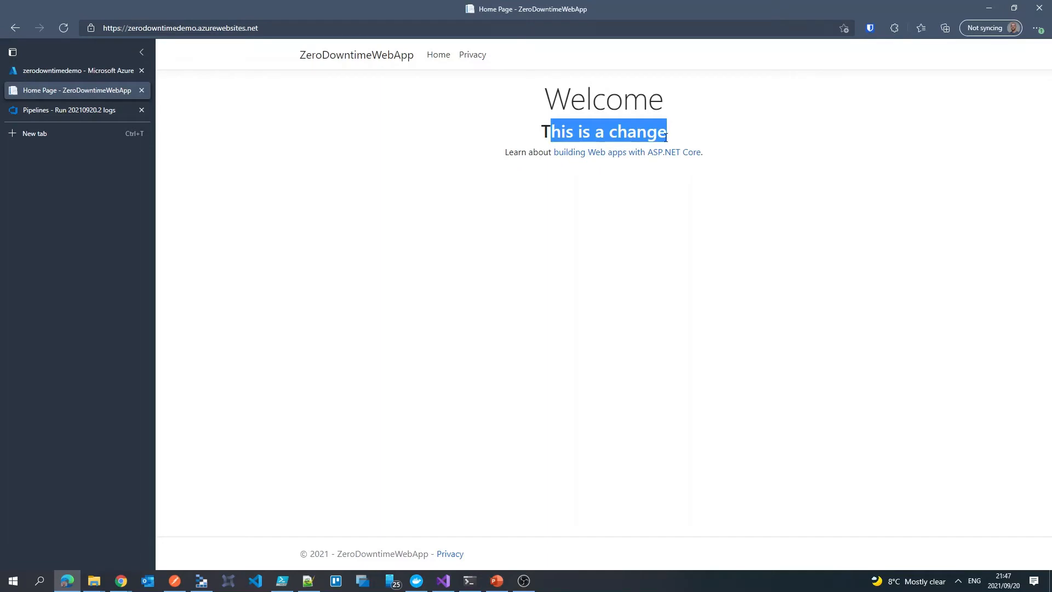
Bring up the PowerShell health-polling window, move it over the site page, and review the responses logged throughout the deployment
click(520, 565)
click(470, 581)
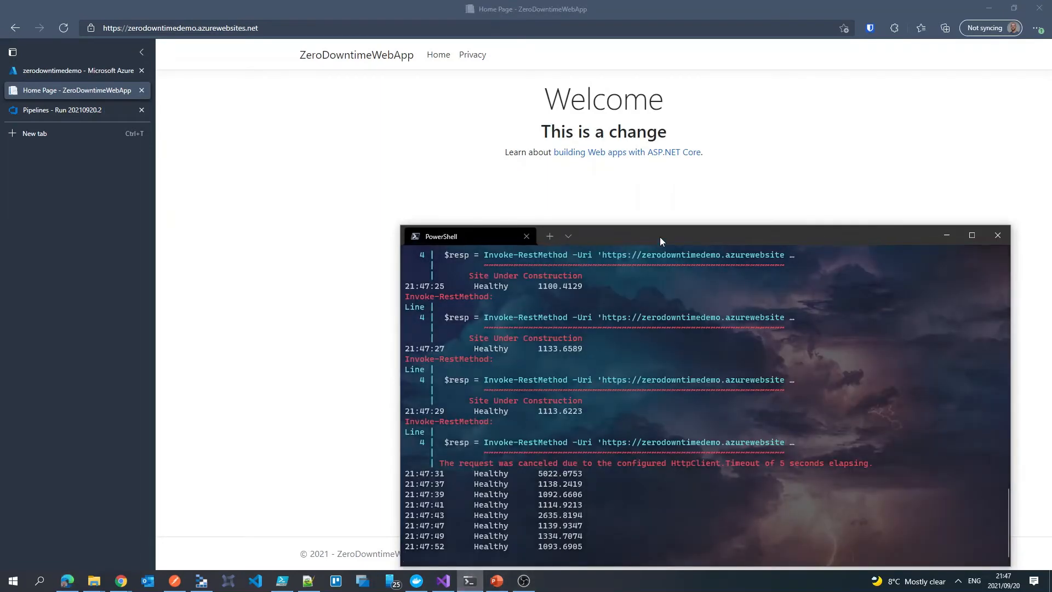
drag(659, 237, 581, 150)
scroll(595, 383, up, 15)
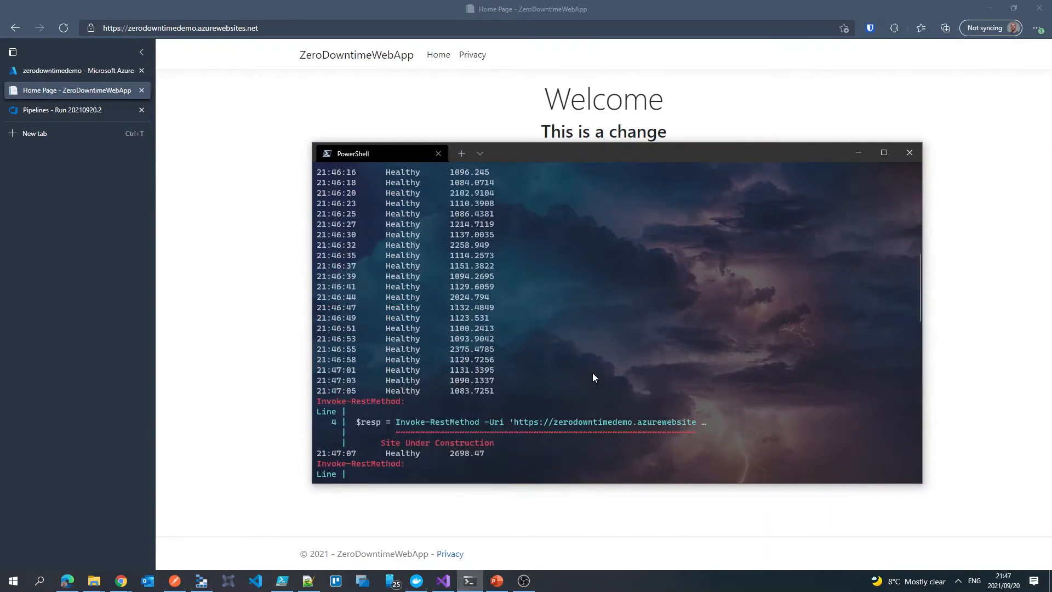
scroll(592, 373, down, 8)
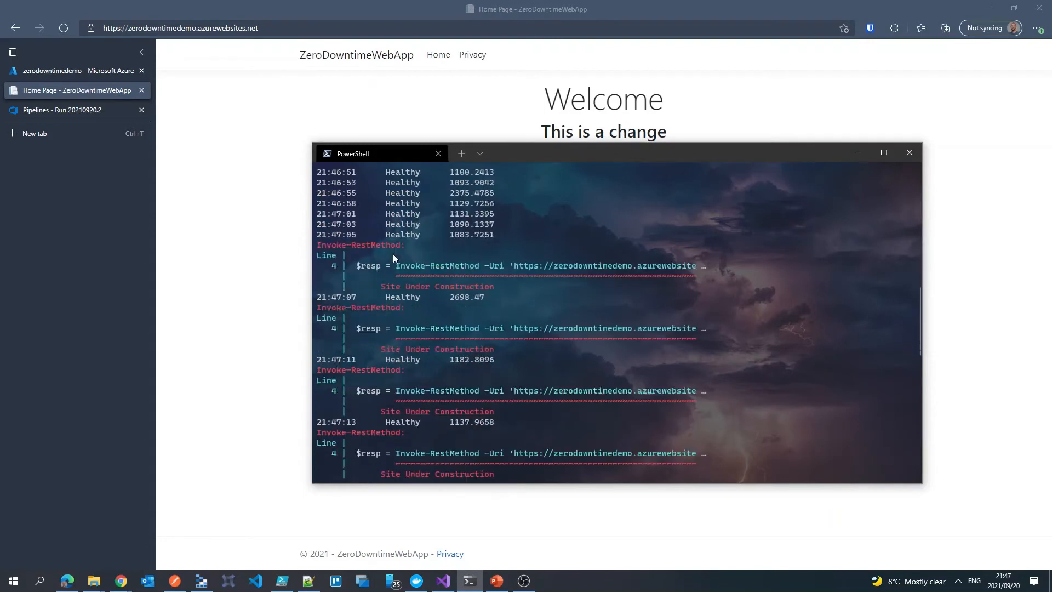
scroll(441, 266, down, 20)
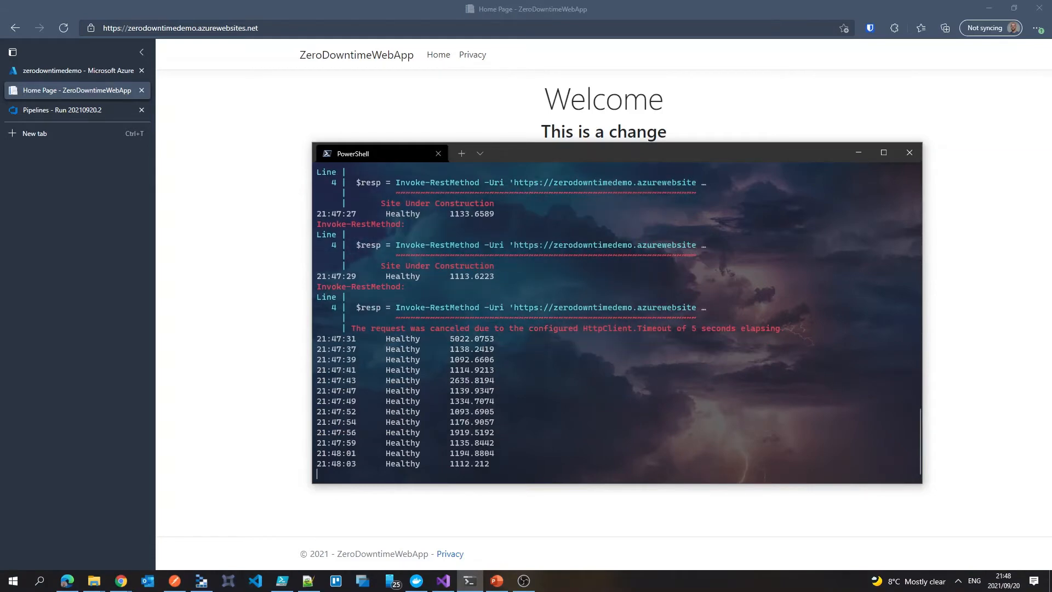
Add a deployment slot named staging to the zerodowntimedemo App Service in the Azure portal, without cloning settings
click(78, 70)
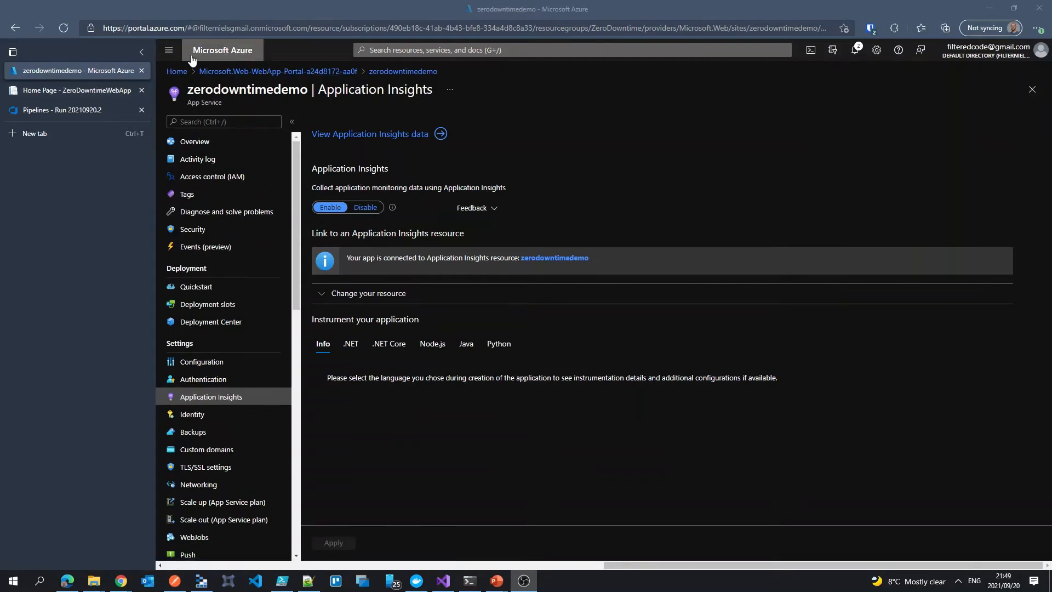
click(393, 73)
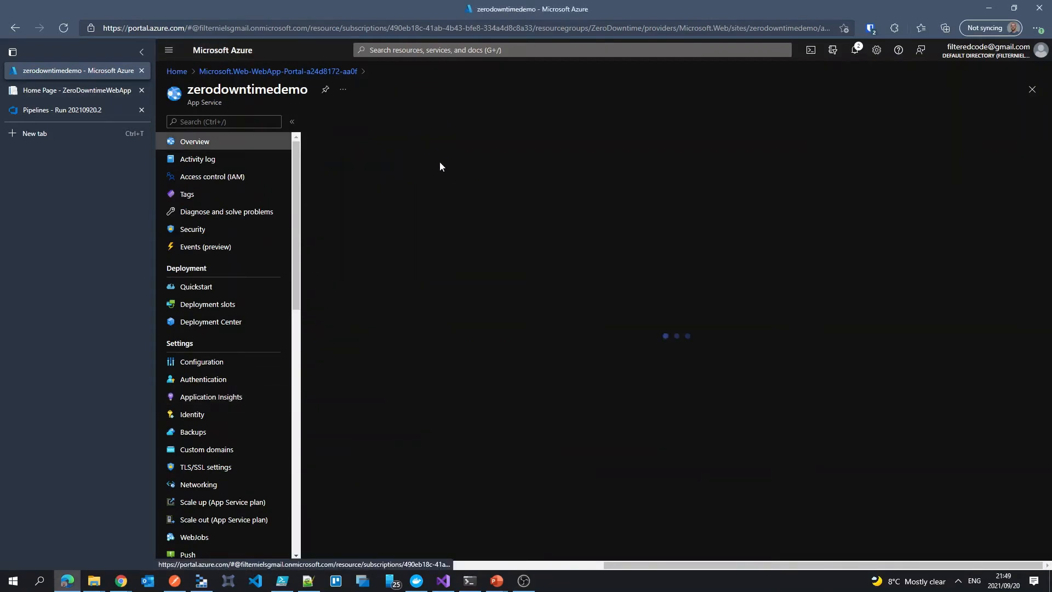
click(208, 304)
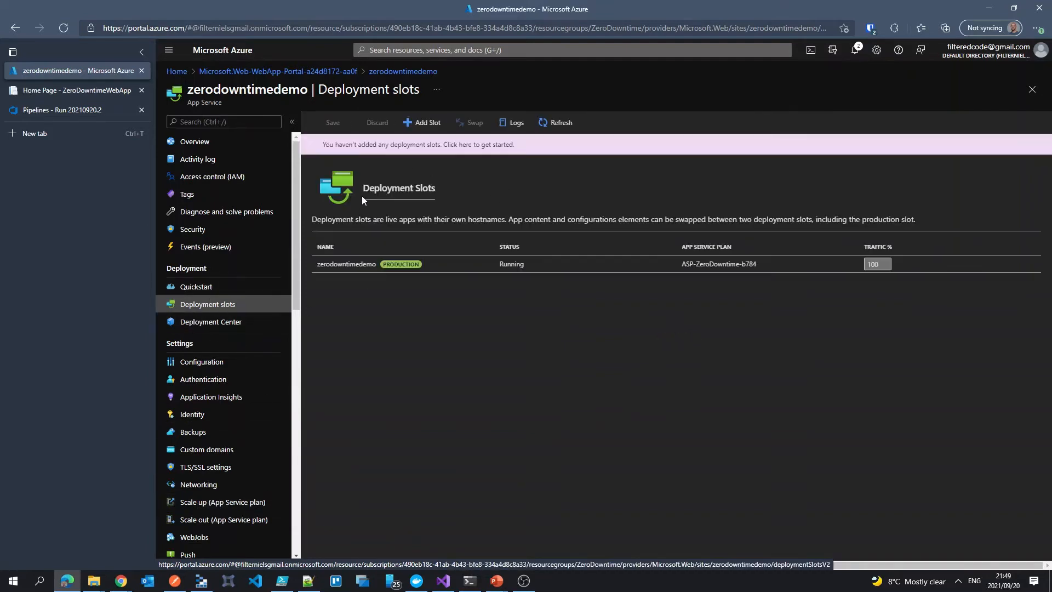
click(422, 123)
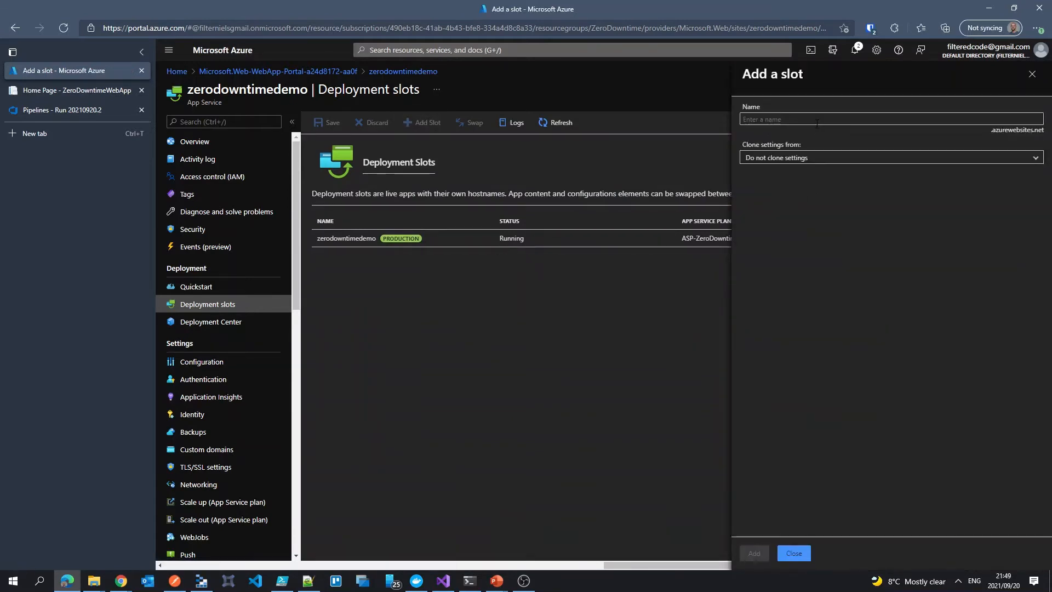
click(816, 124)
text(staging)
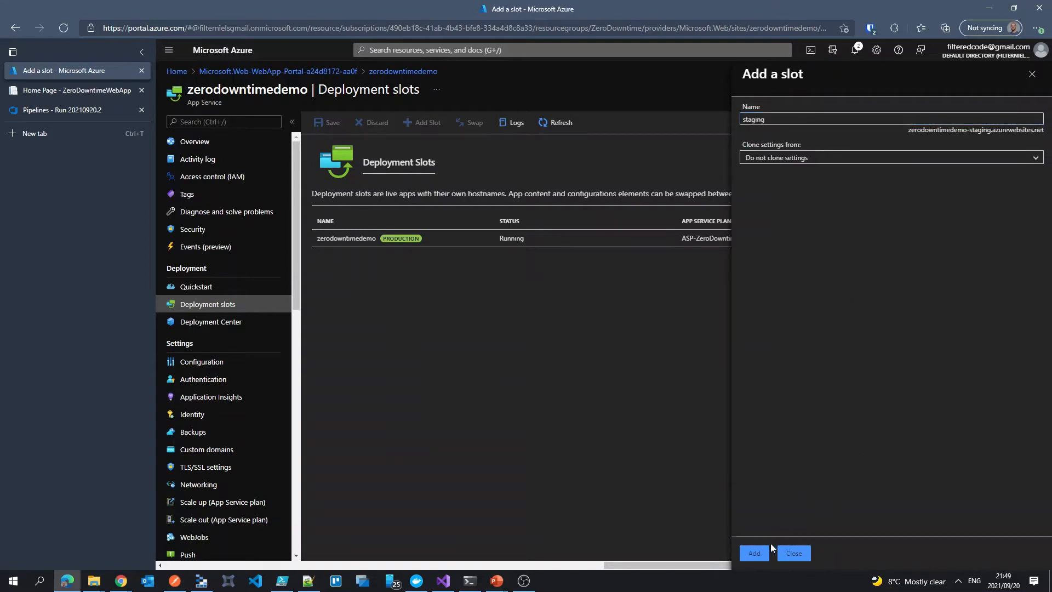
click(755, 552)
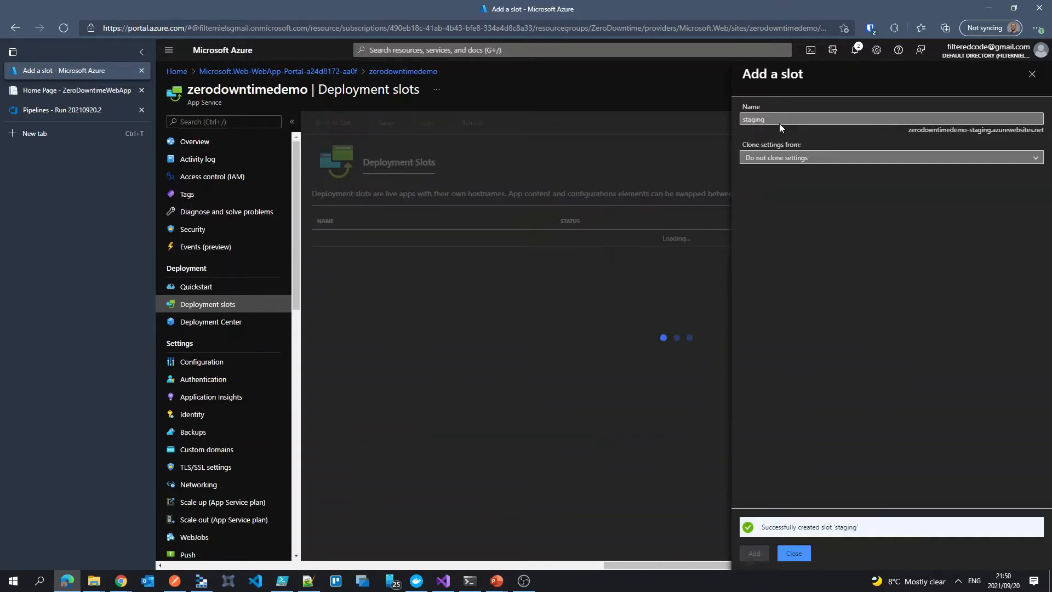
click(797, 554)
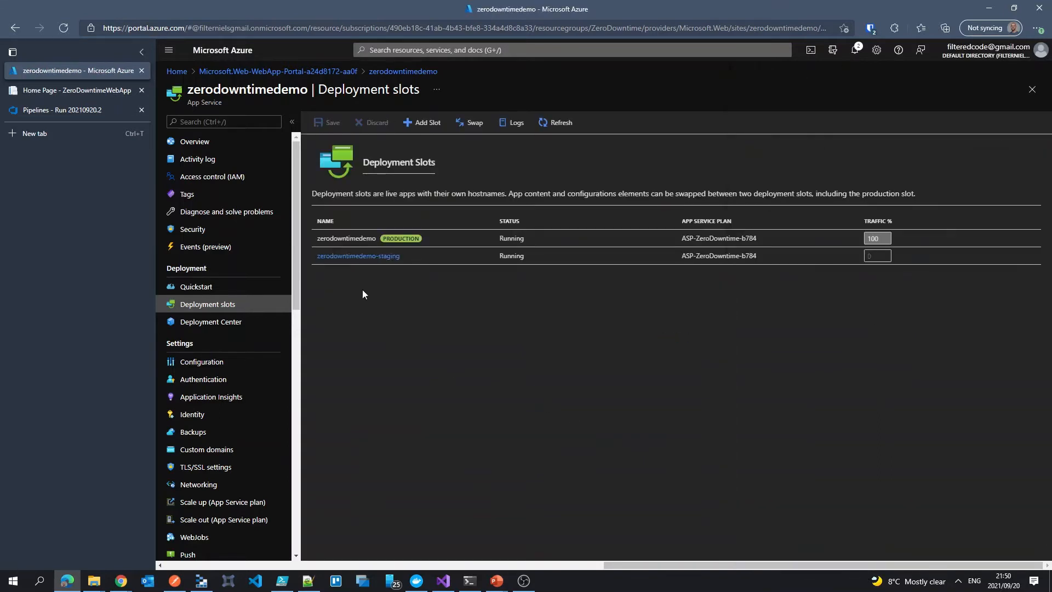
Open the zerodowntimedemo-staging slot and examine its overview and available App Service settings
click(357, 258)
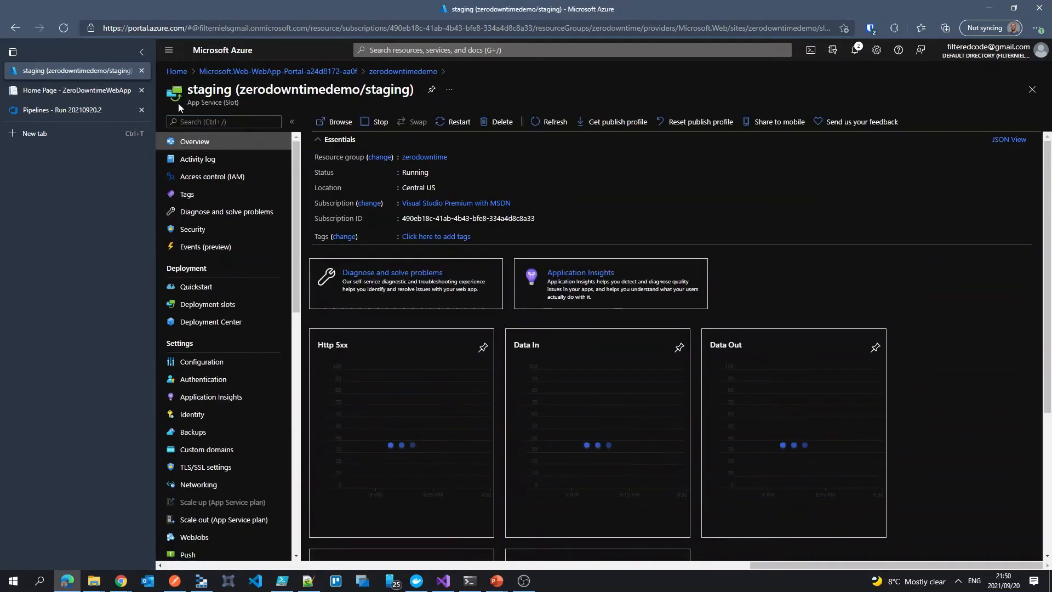
drag(192, 103, 238, 103)
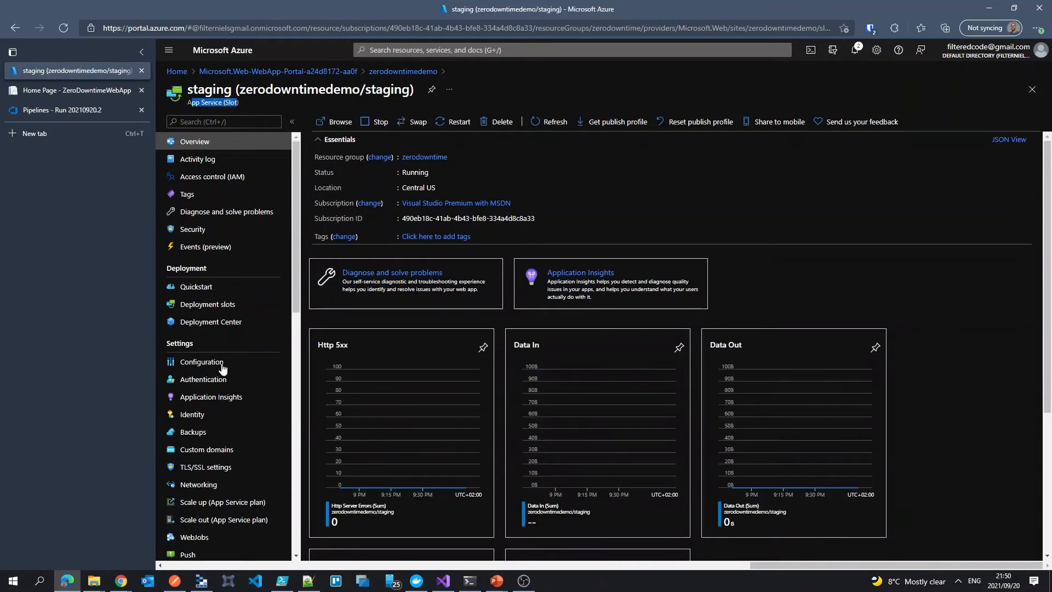
scroll(205, 359, down, 6)
scroll(206, 380, up, 4)
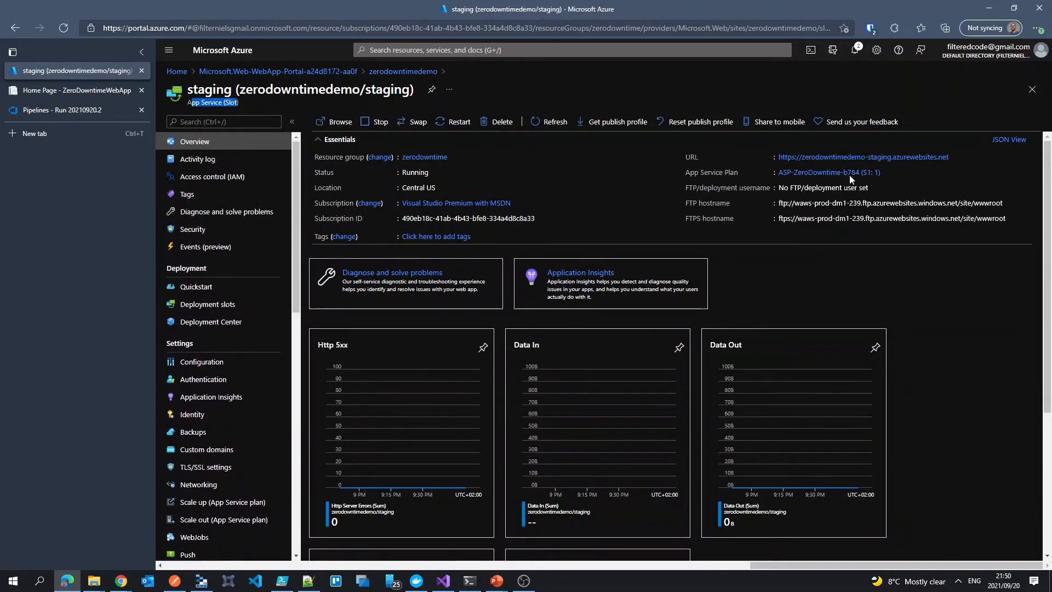
Open the staging slot's URL, examine its address and default page, and return to the slot's overview in the Azure portal
click(851, 156)
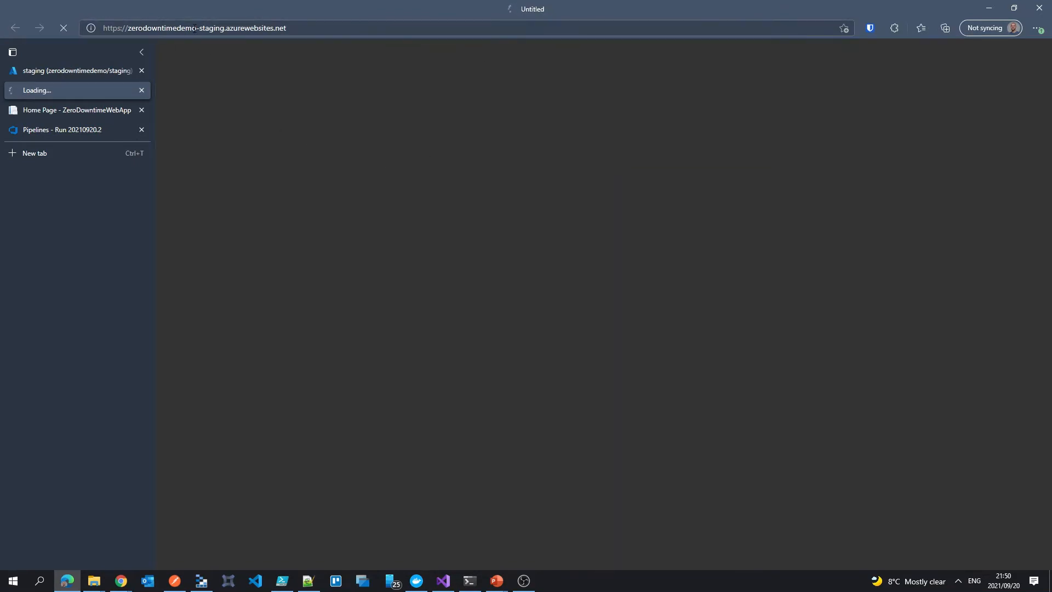
drag(197, 28, 224, 28)
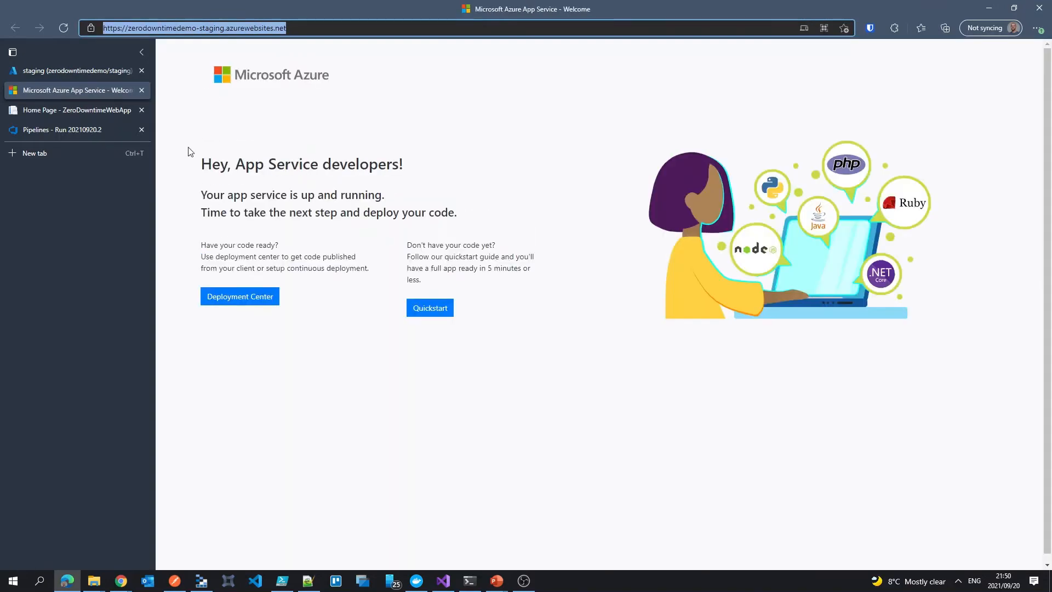
click(188, 146)
drag(188, 146, 474, 217)
click(493, 222)
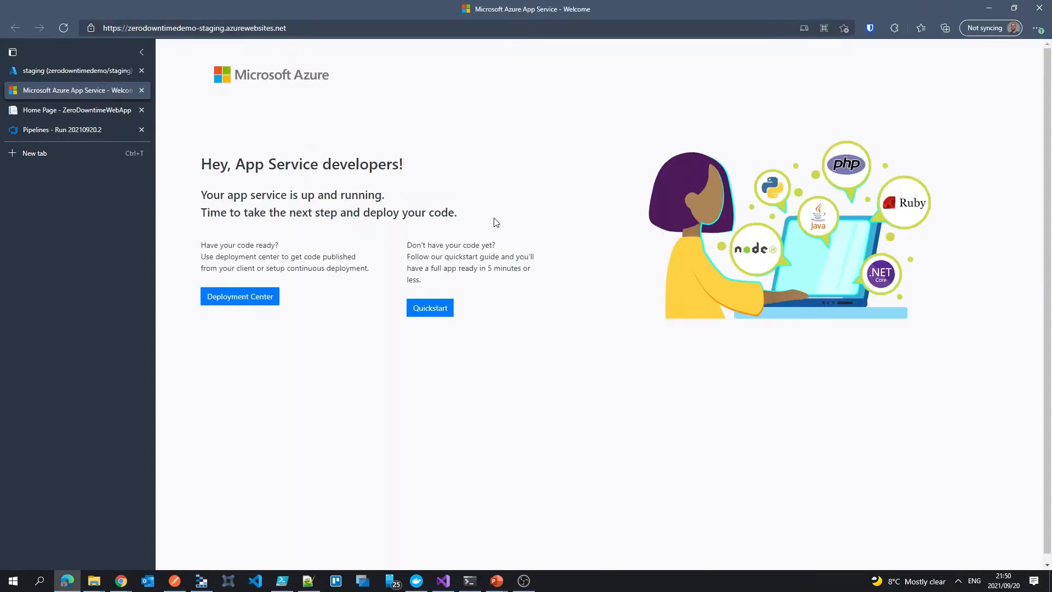
click(62, 73)
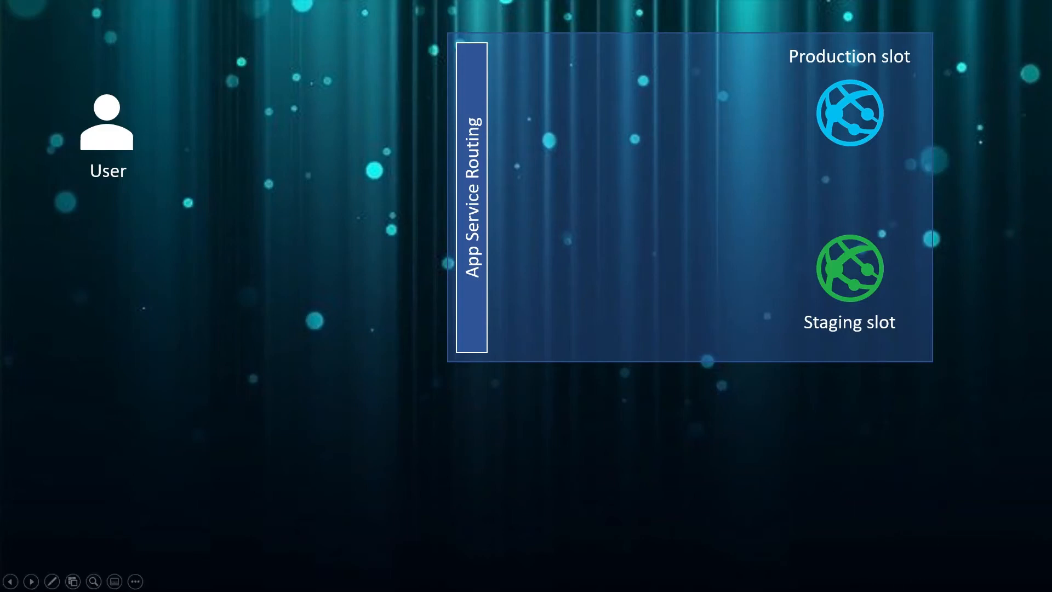
key(Right)
key(Right)
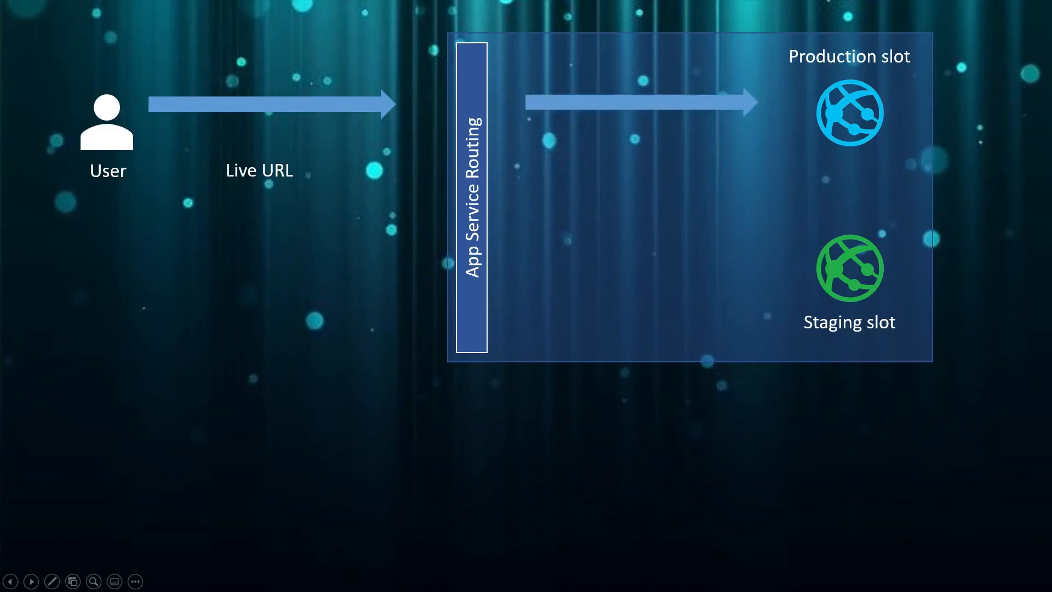
key(Right)
key(Right)
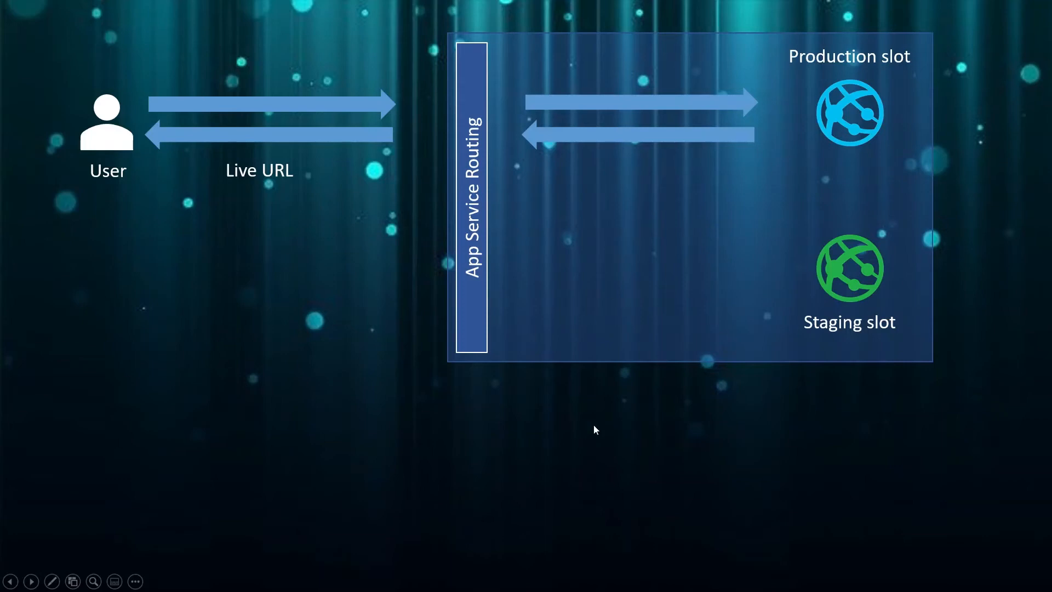
key(Right)
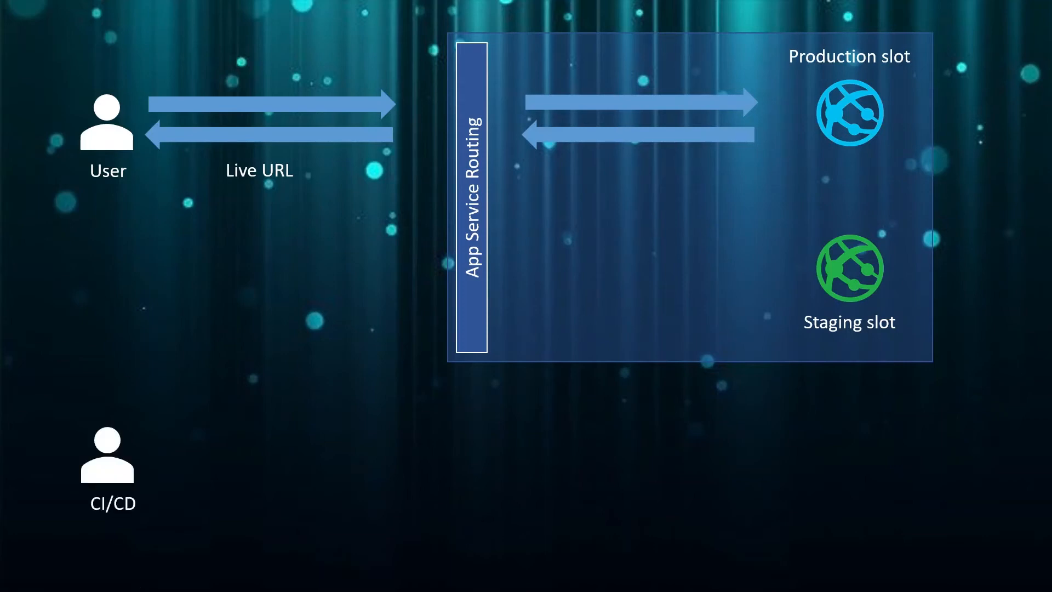
key(Right)
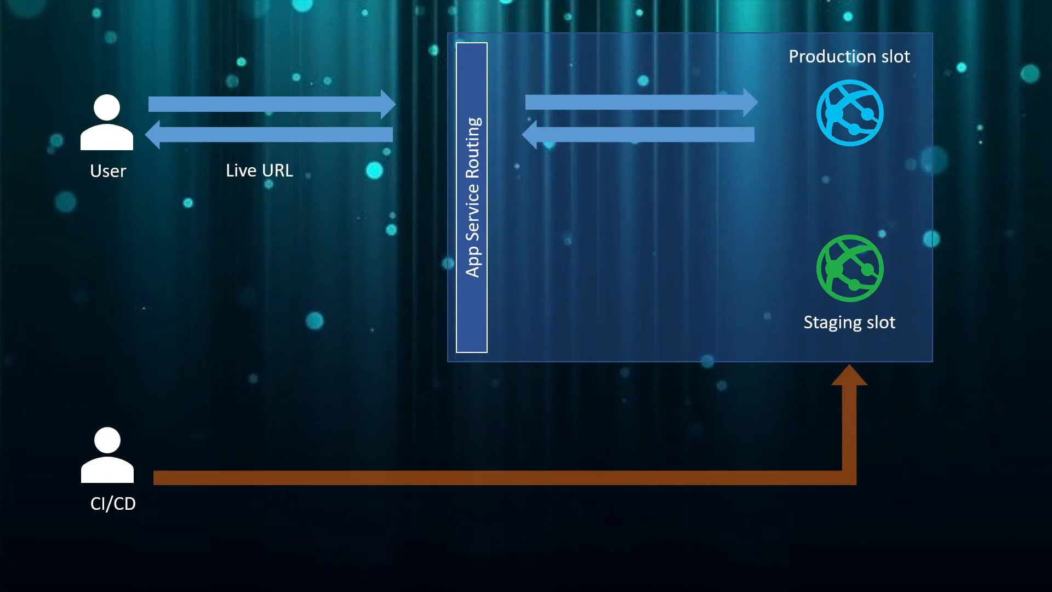
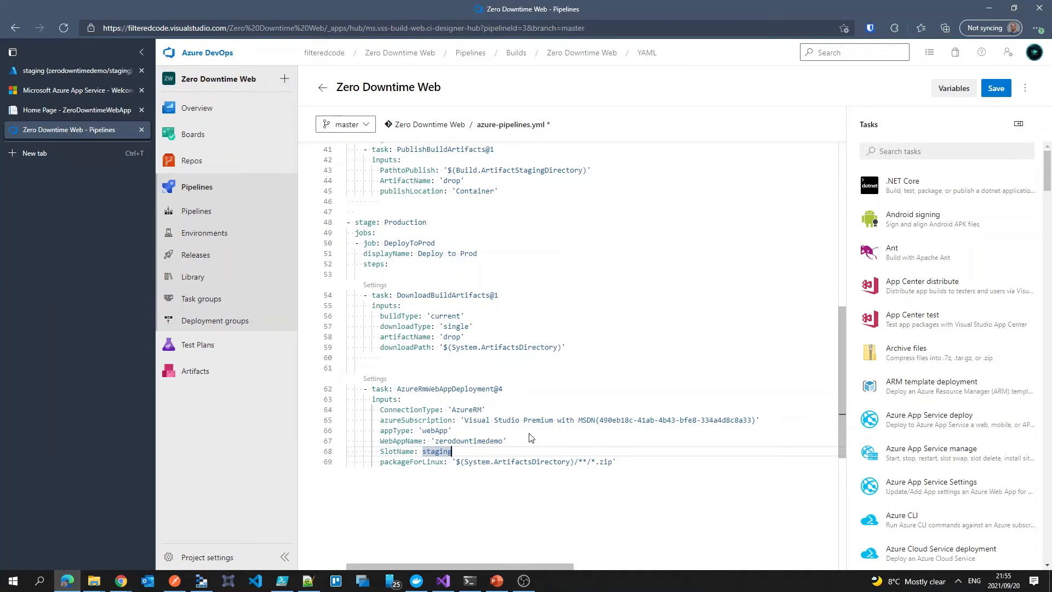
Review the SlotName: staging input of the AzureRmWebAppDeployment@4 task in azure-pipelines.yml
key(ctrl+s)
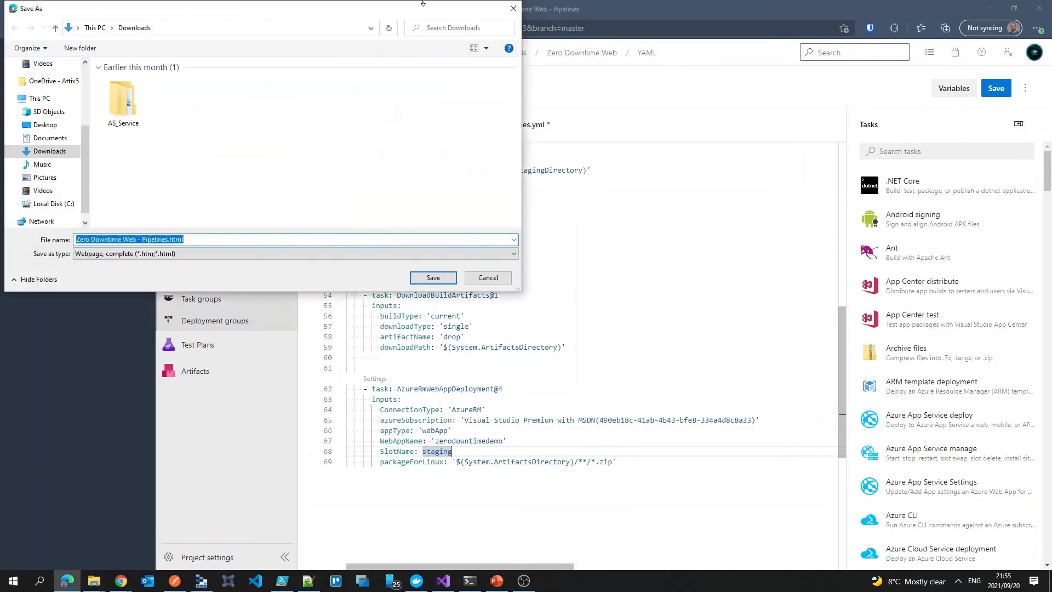
click(512, 9)
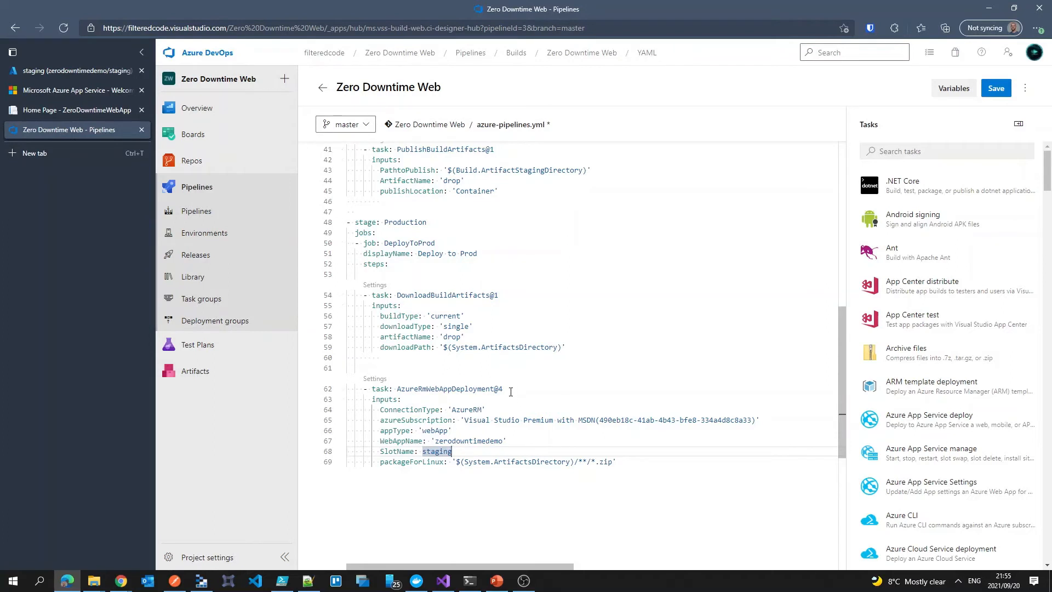
double_click(389, 452)
double_click(423, 451)
click(485, 455)
Add blank lines below the packageForLinux input at the end of azure-pipelines.yml, ready for another task at step indentation
click(629, 461)
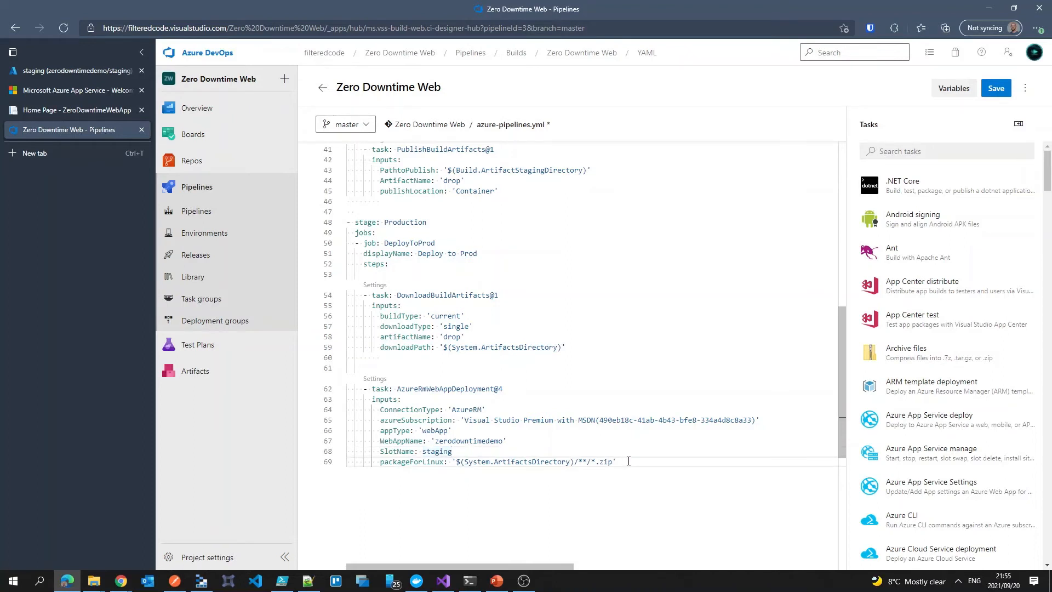
key(Return)
text(AdditionalArguments:)
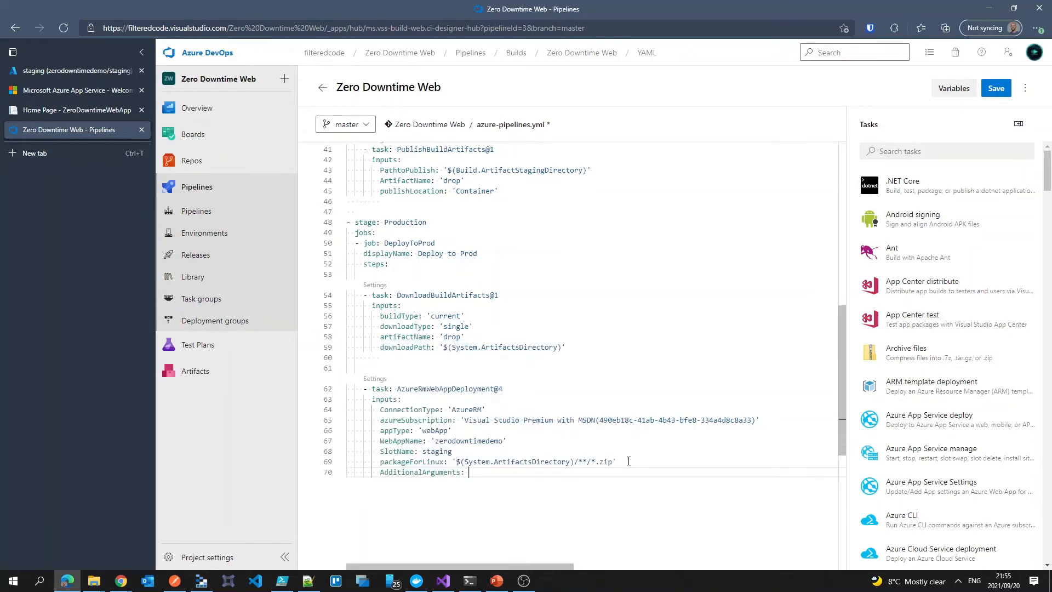
key(shift+Home)
key(BackSpace)
key(Return)
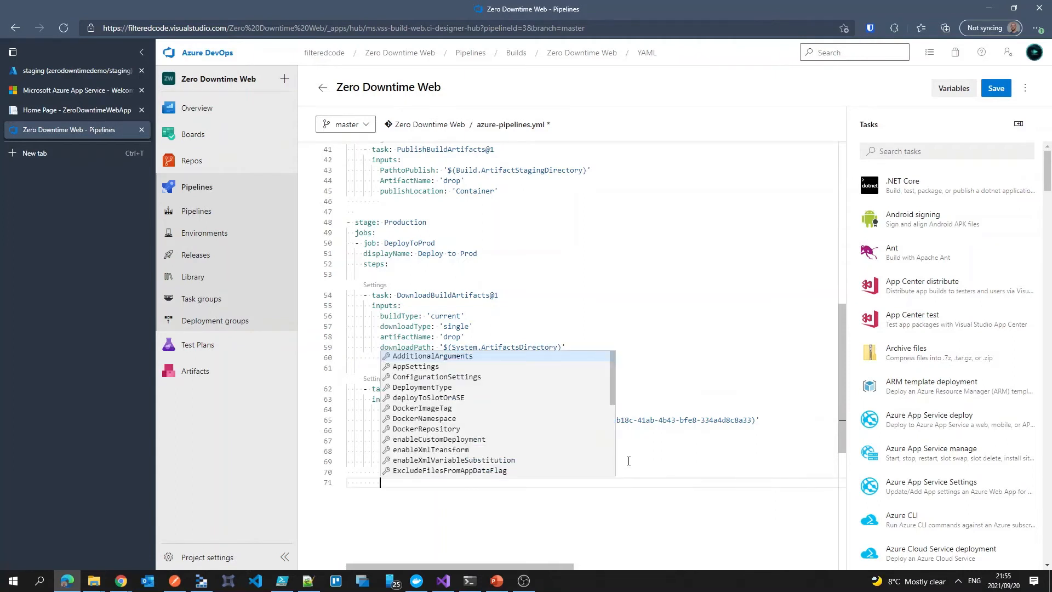
key(BackSpace)
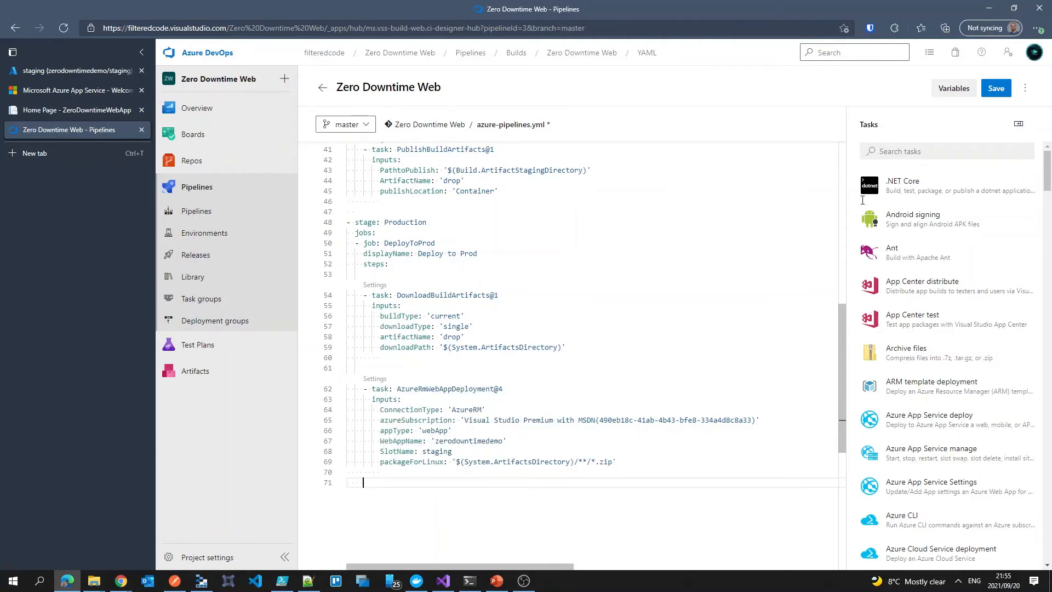
Find the Azure App Service manage task by searching for swap, and choose the Visual Studio Premium with MSDN service connection with action Swap Slots
click(919, 153)
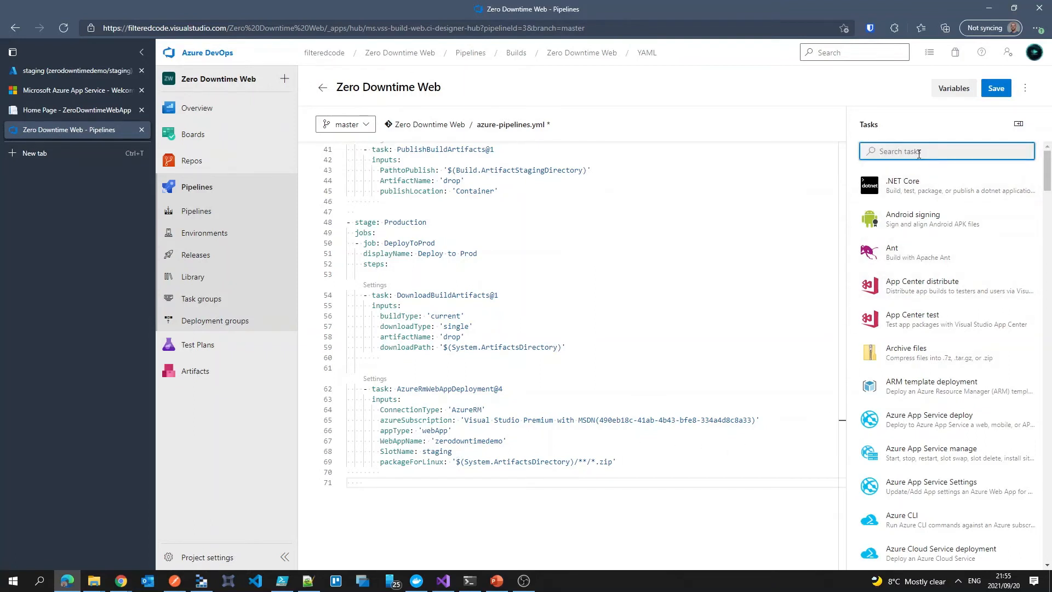
text(swap)
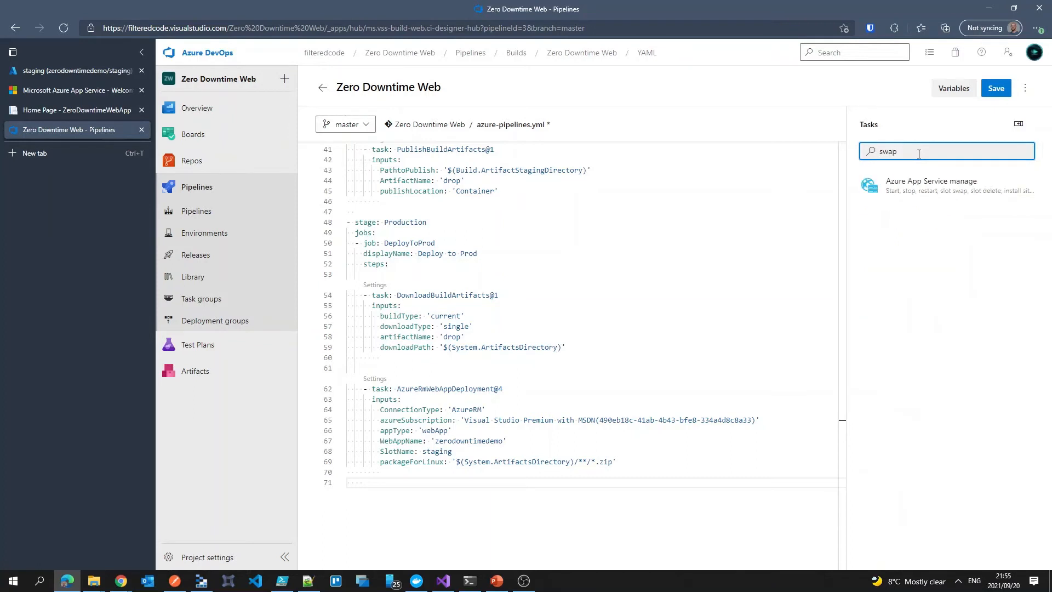
click(924, 188)
click(994, 174)
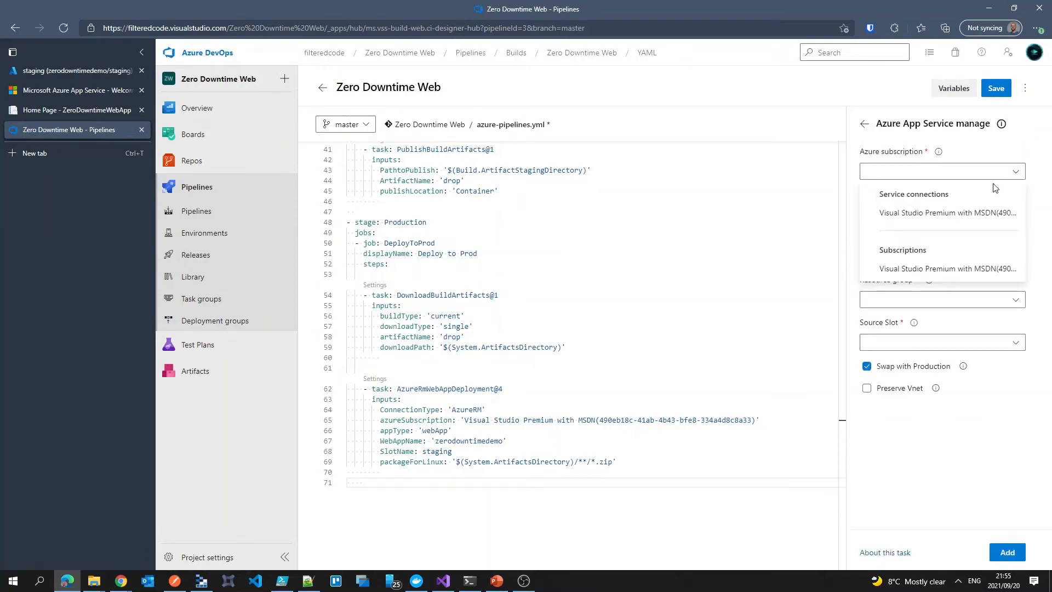
click(958, 214)
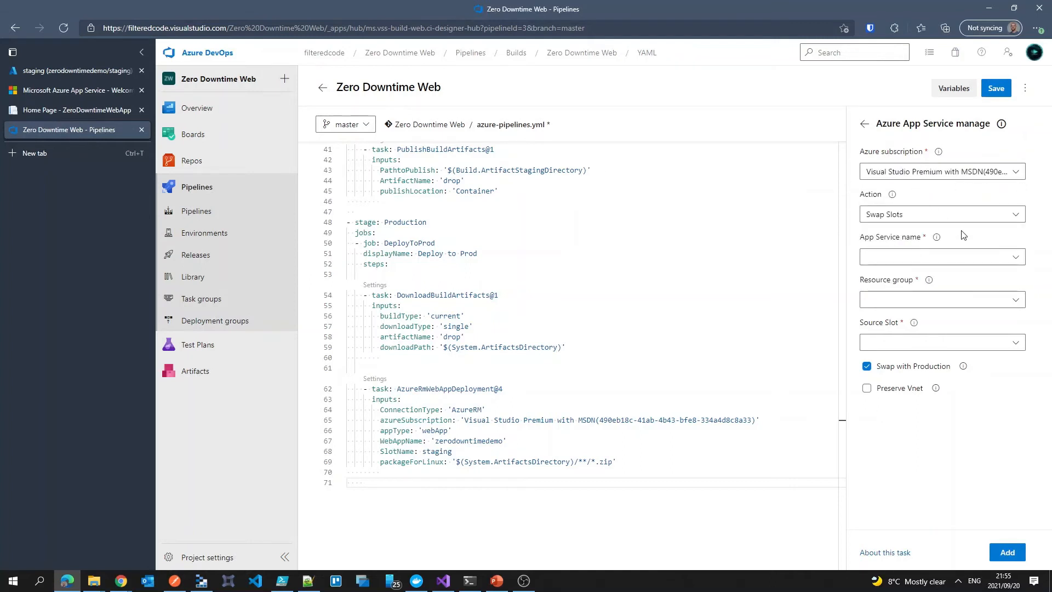
click(938, 222)
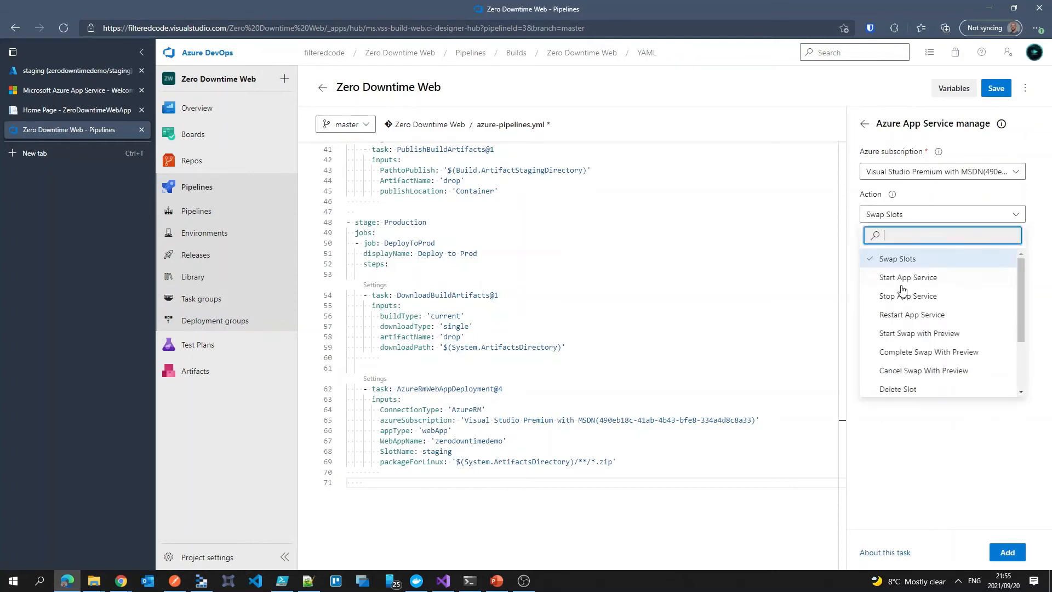
click(941, 217)
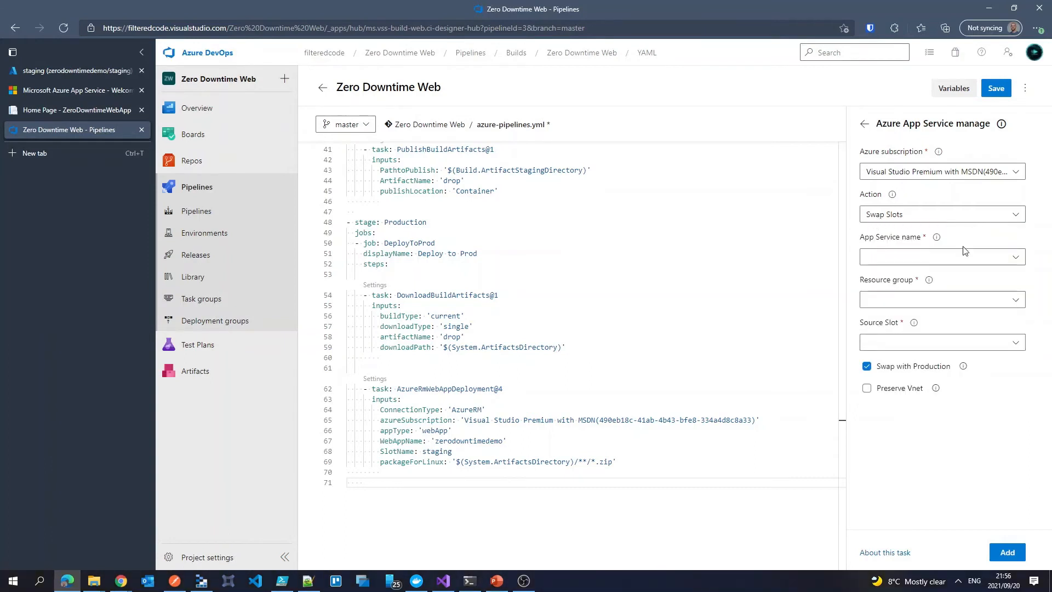
Configure the swap for App Service zerodowntimedemo, resource group ZeroDowntime and source slot staging, and add the task to the pipeline
click(991, 260)
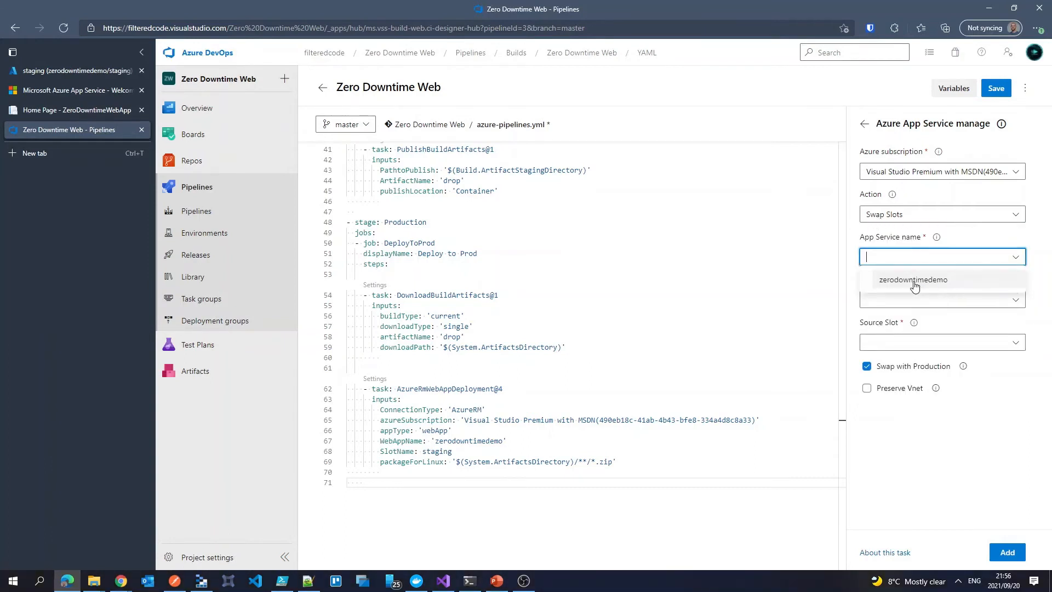
click(915, 283)
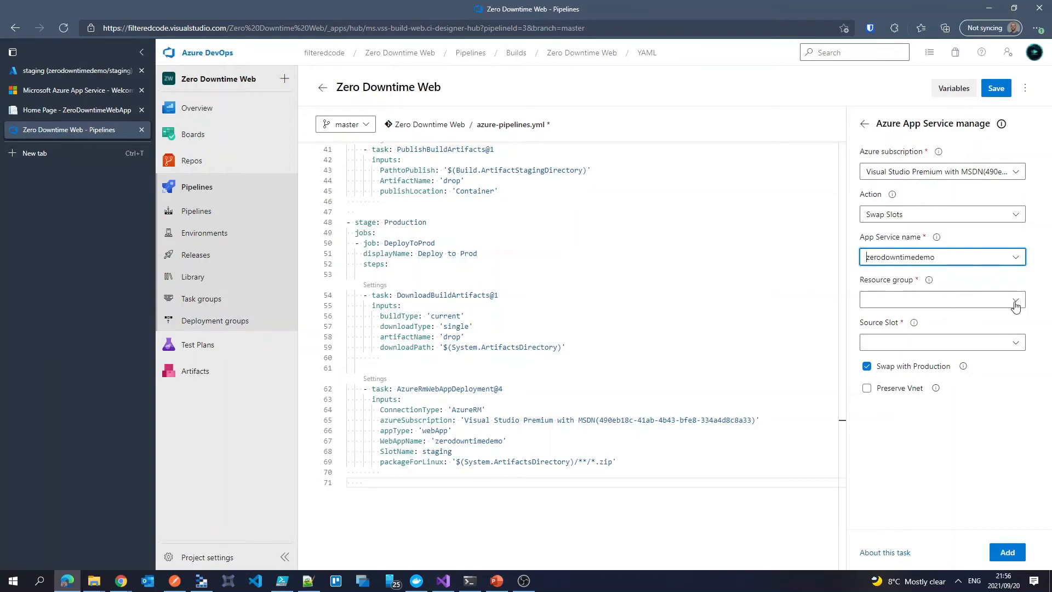
click(1015, 303)
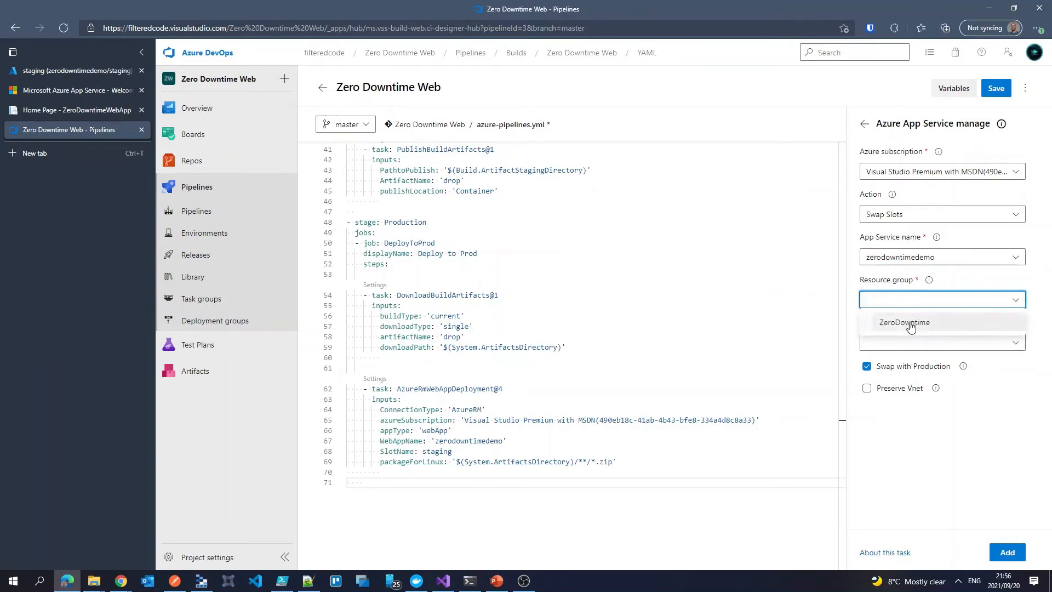
click(909, 324)
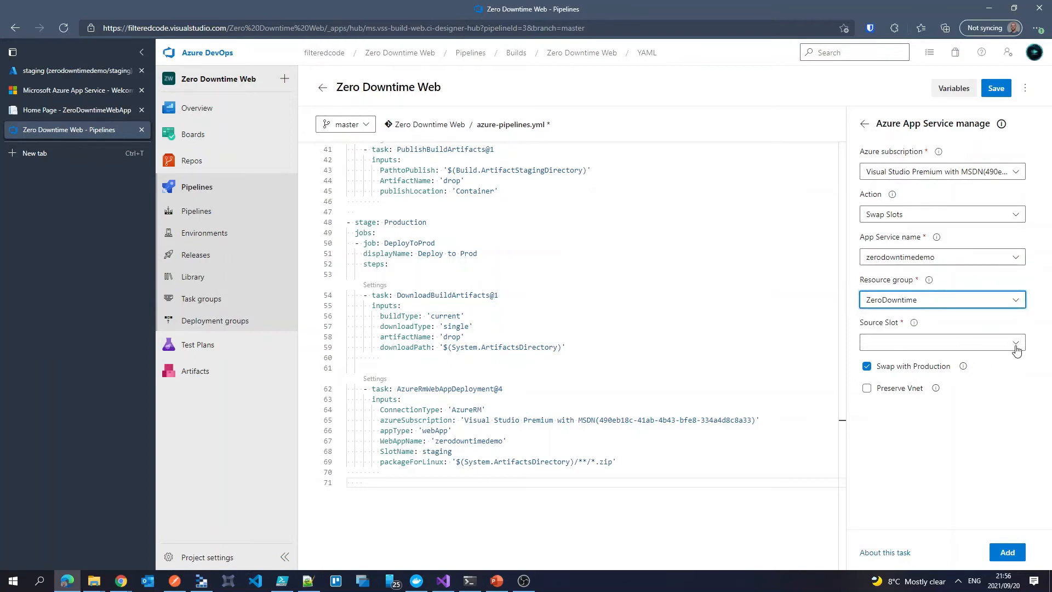
click(1015, 343)
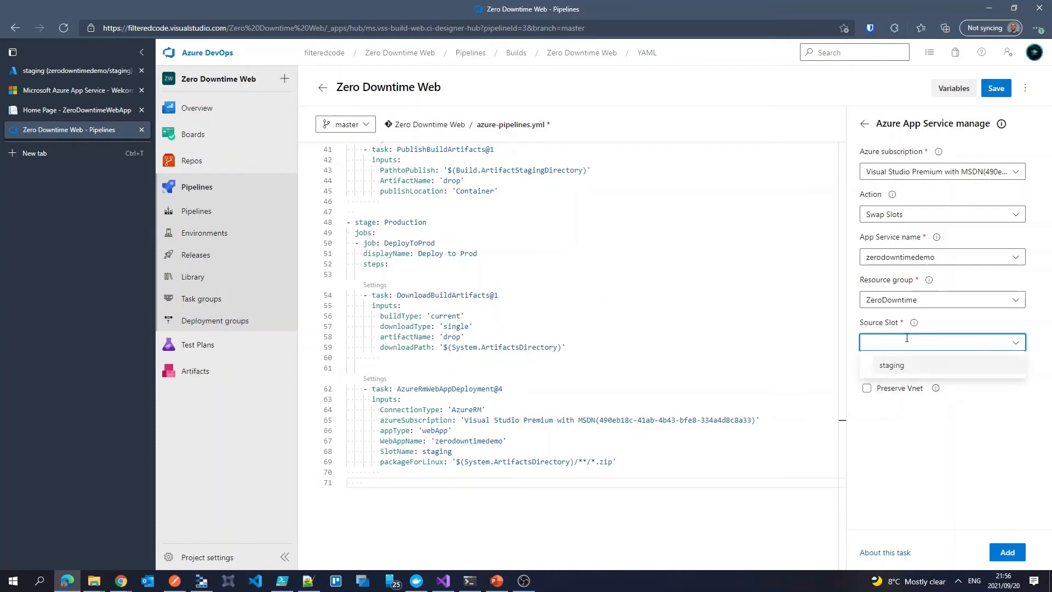
click(894, 366)
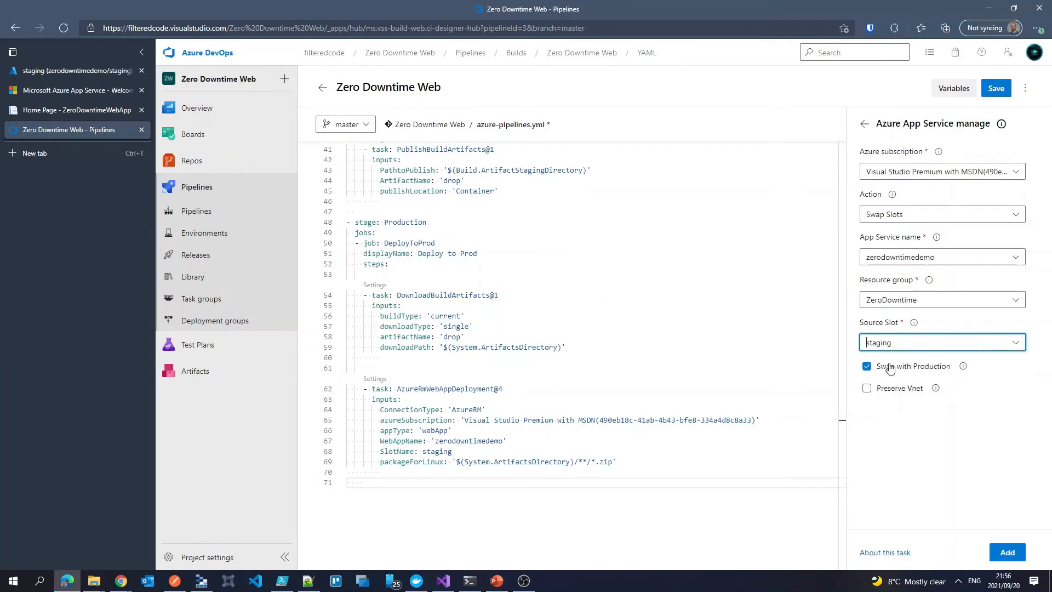
click(861, 343)
click(918, 424)
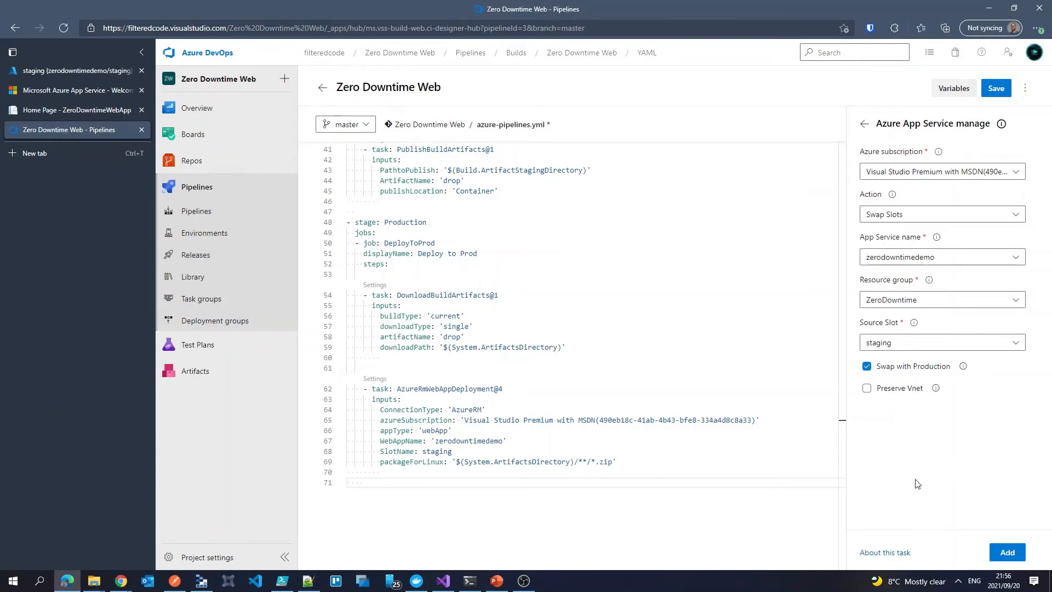
click(1008, 552)
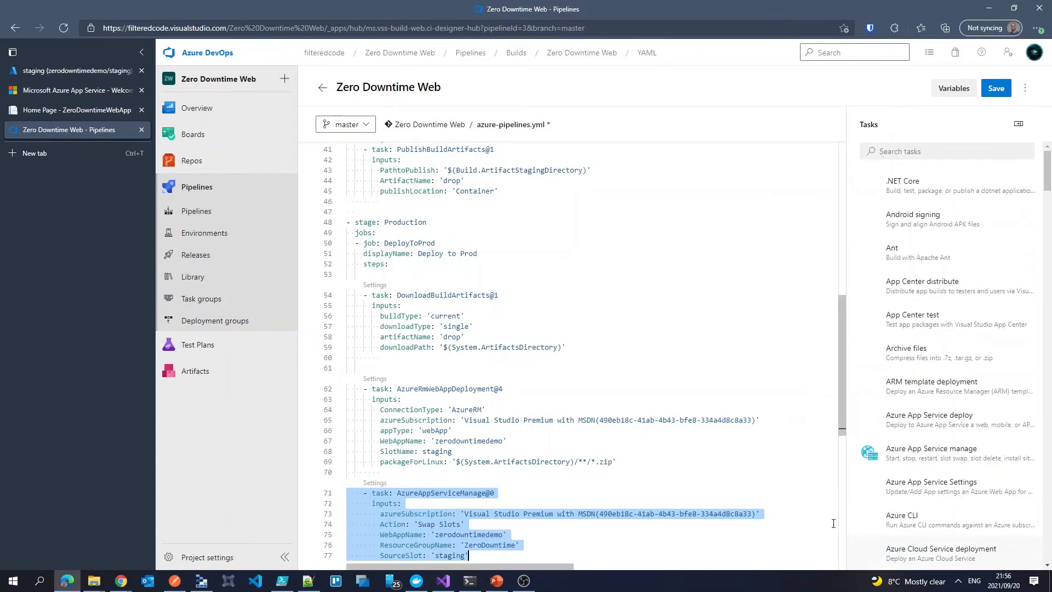
Save the pipeline with the added AzureAppServiceManage@0 slot swap task
scroll(751, 473, down, 2)
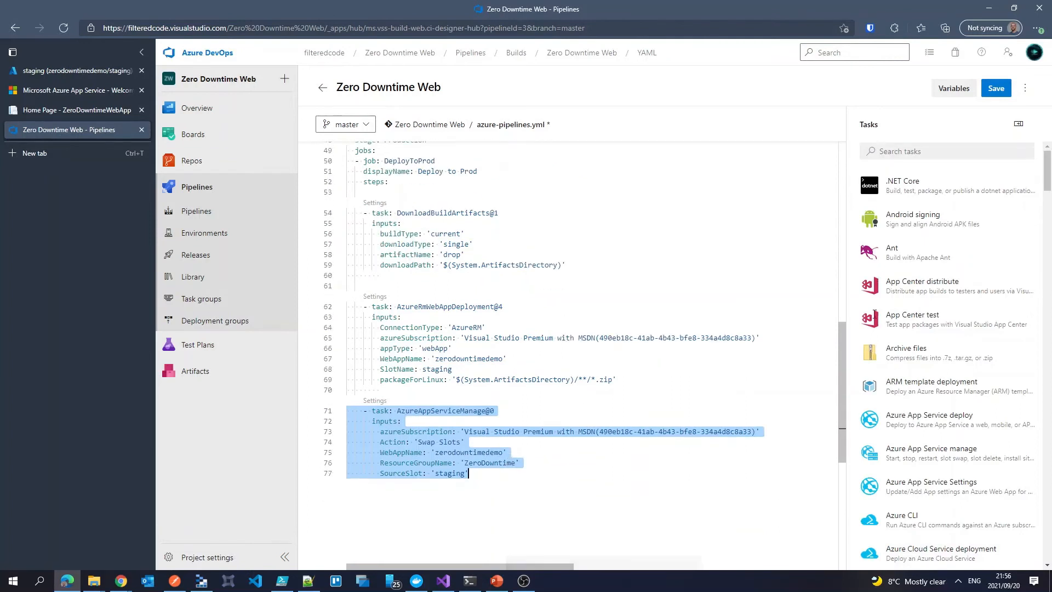
click(996, 88)
click(1018, 543)
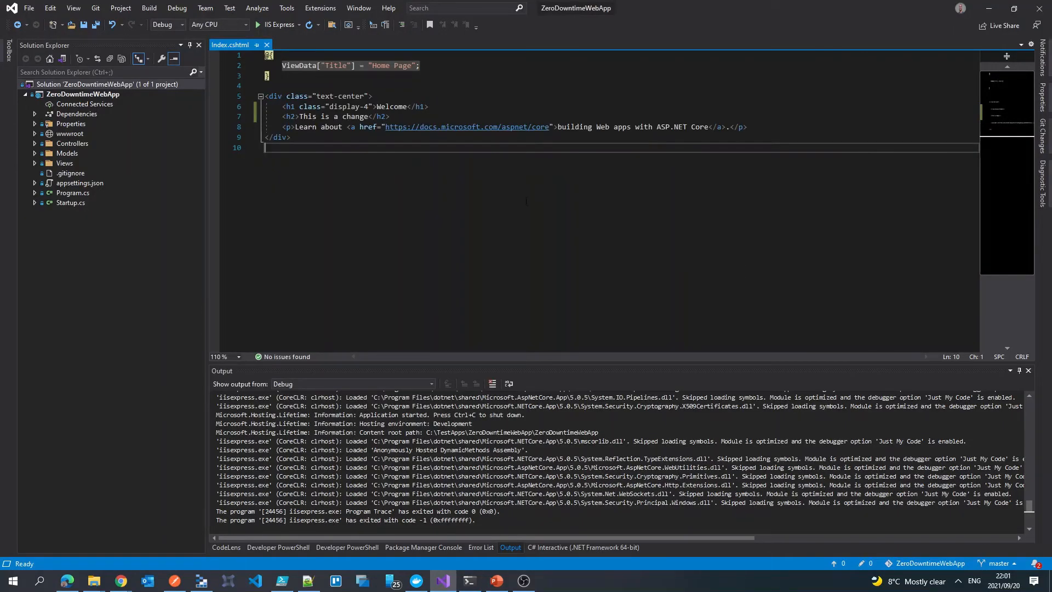
Open Privacy.cshtml from Views/Home in Visual Studio and add an empty multi-line div below the privacy policy paragraph
click(411, 117)
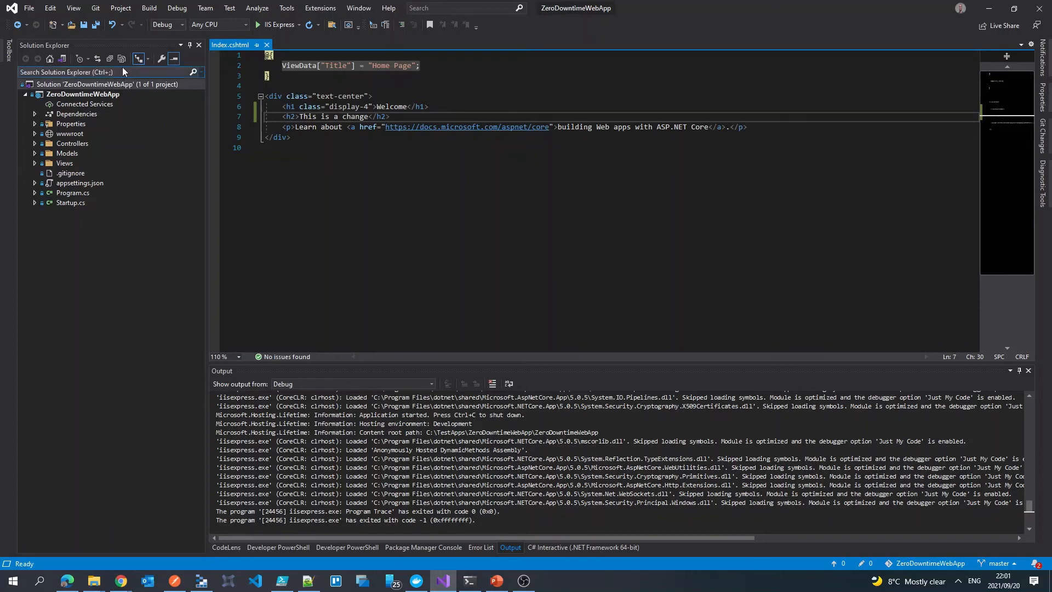
click(98, 60)
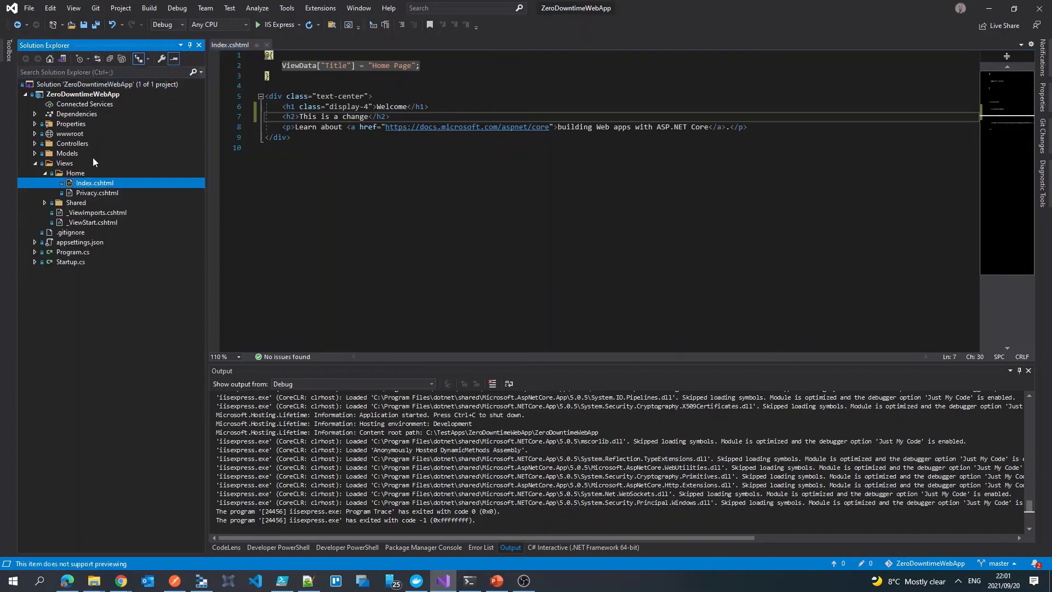
double_click(91, 192)
click(518, 107)
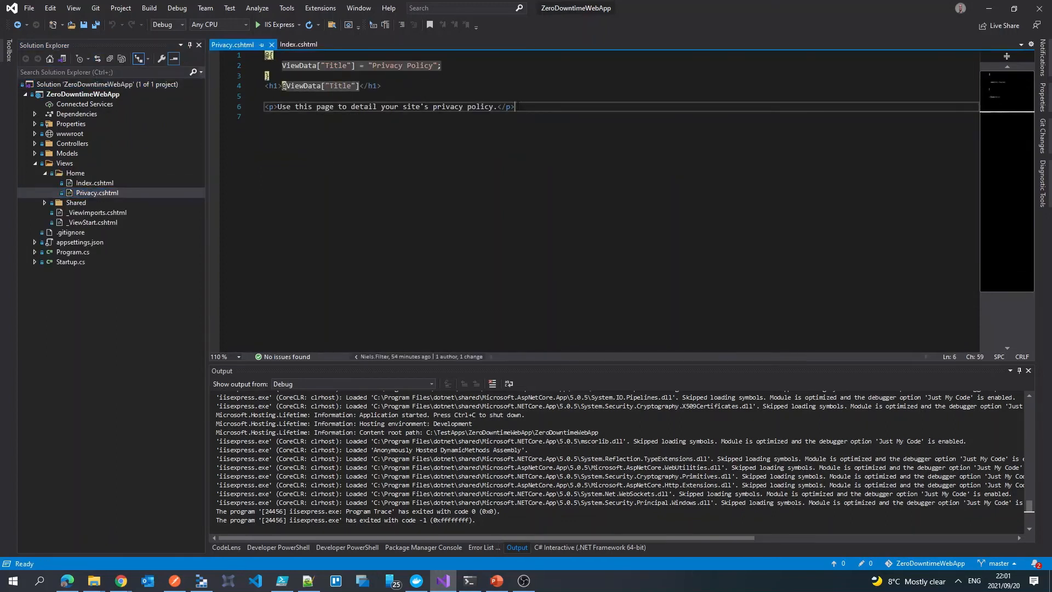
key(Return)
text(<div></div>)
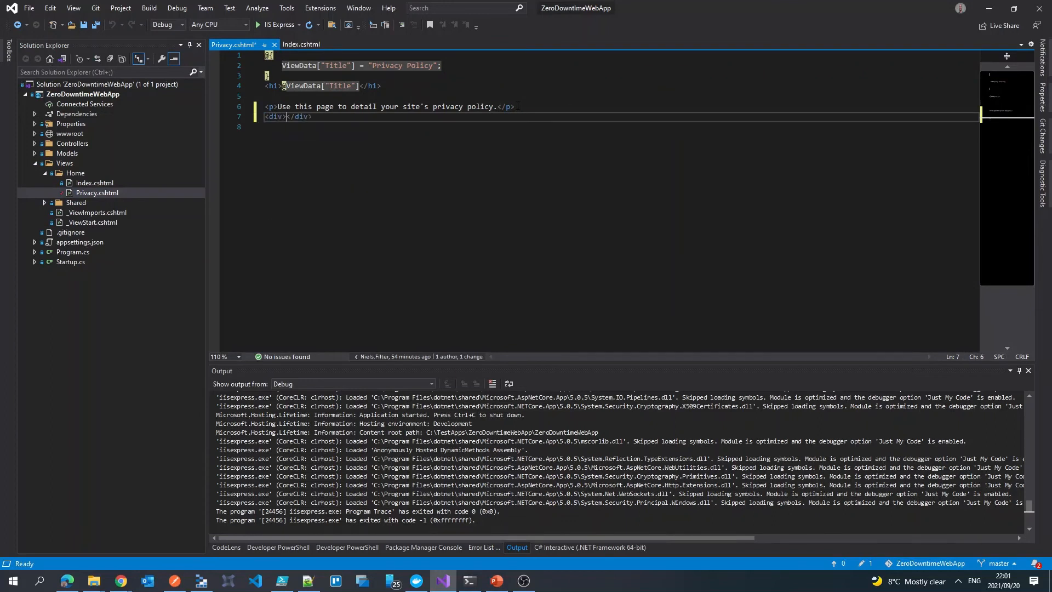
key(Return)
Give the div an inline style of background-color: fuchsia; and save the file
key(Up)
text(sty)
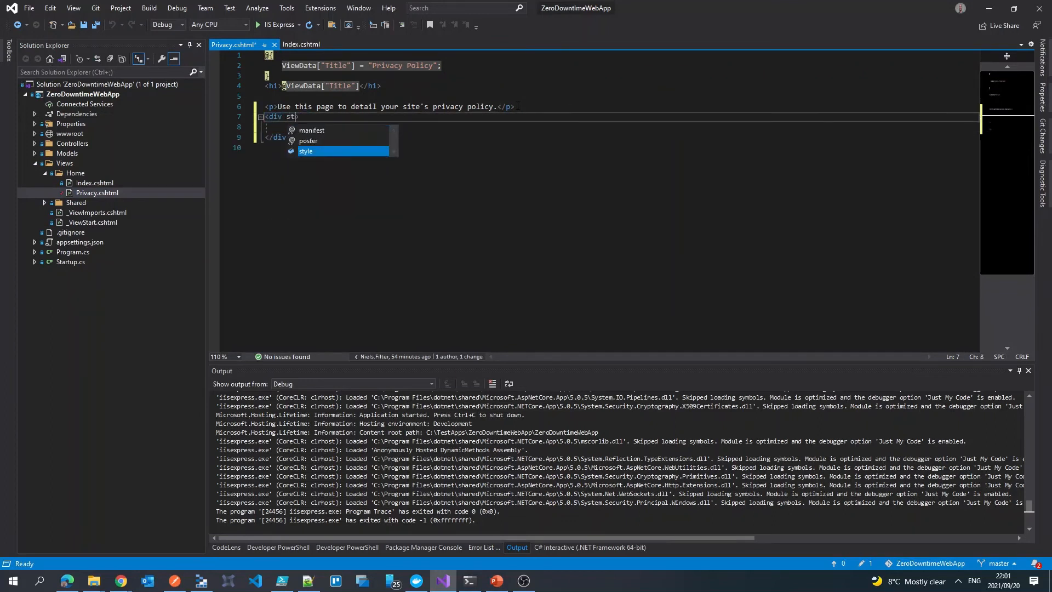
text(le="bac)
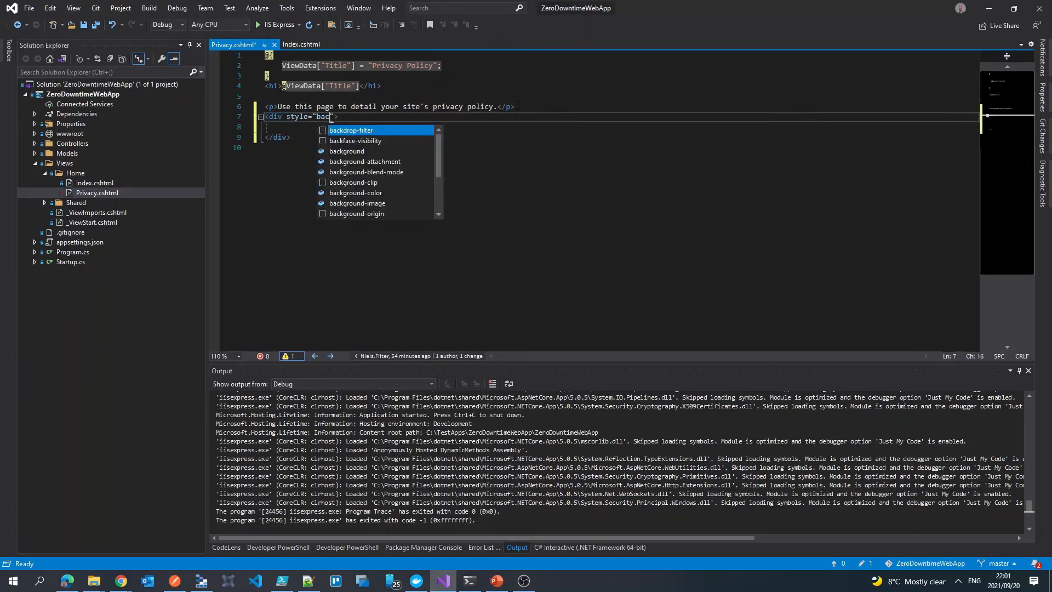
key(Down)
key(Down)
key(Tab)
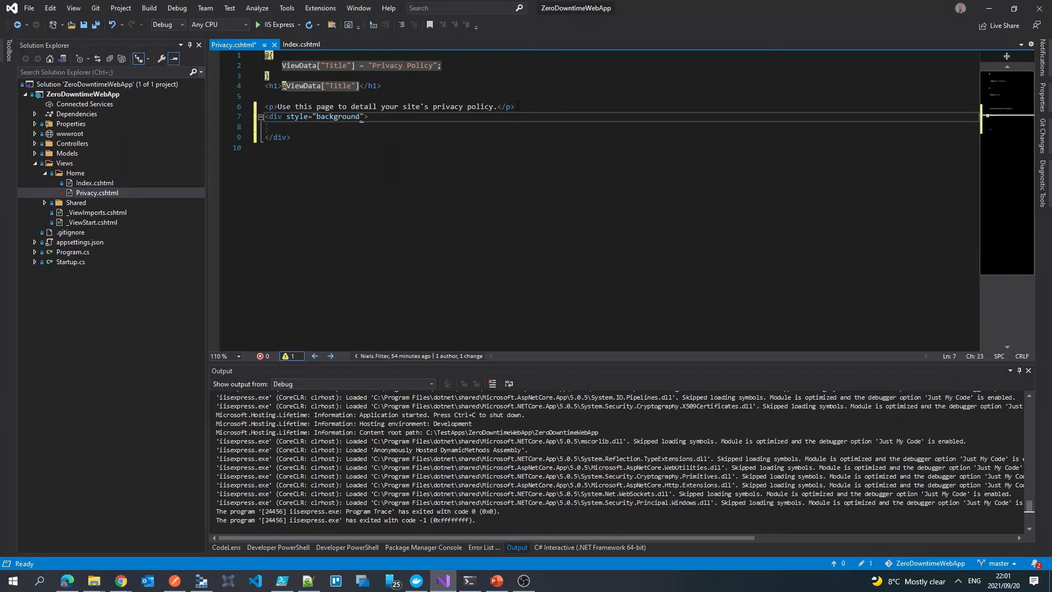
text(-color: fu)
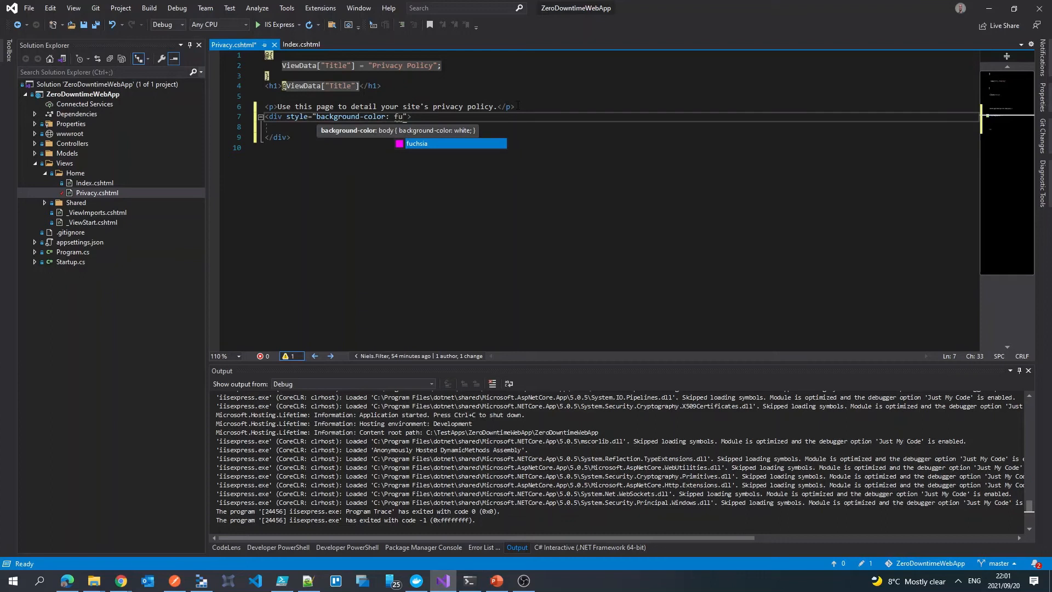
key(Tab)
text(;)
key(ctrl+s)
Add an h1 heading reading "Something extra in privacy policy" inside the fuchsia div
key(Down)
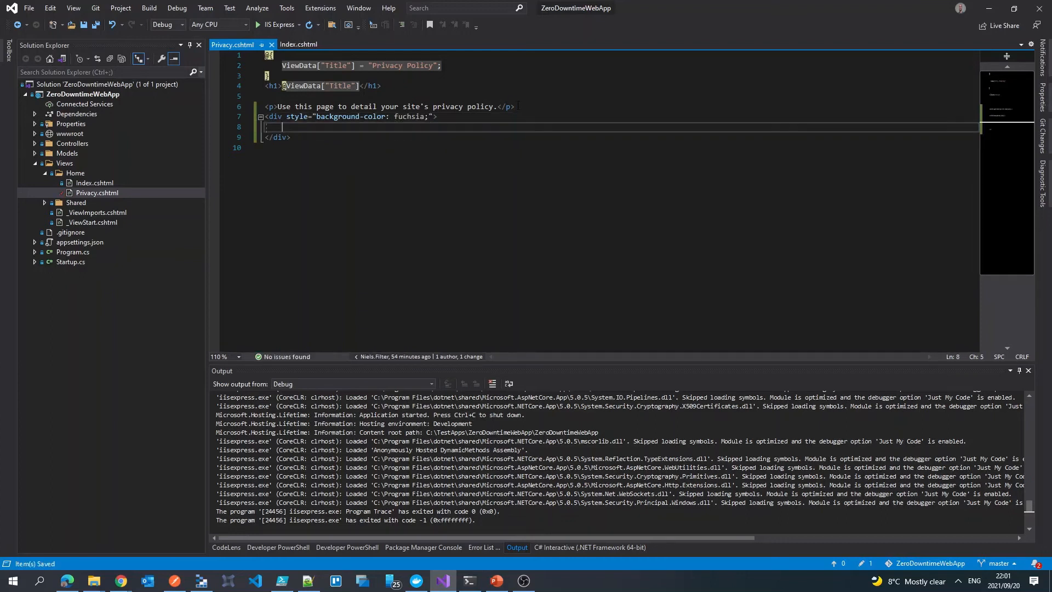
text(<h1>)
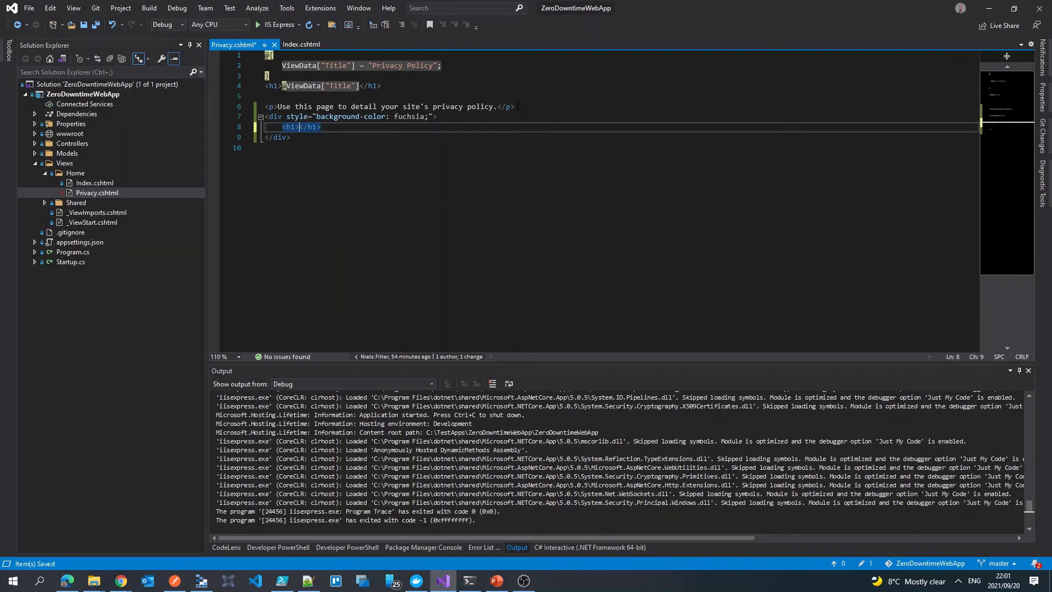
text(Something extra )
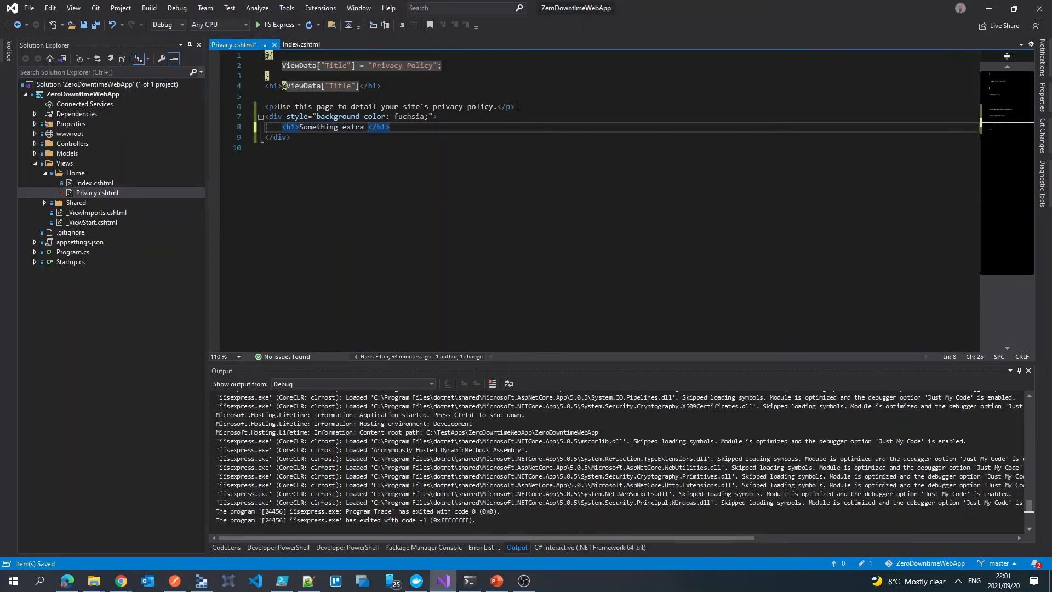
text(in privacy policy)
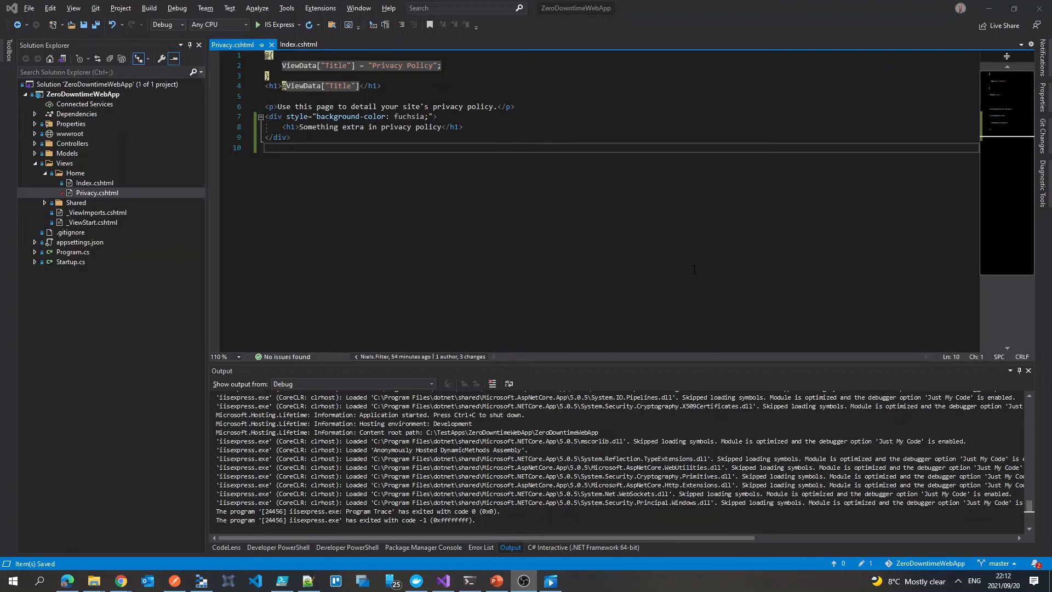
Switch back to the Azure DevOps pipeline editor and highlight the SlotName: staging line of the AzureRmWebAppDeployment@4 task
key(alt+Tab)
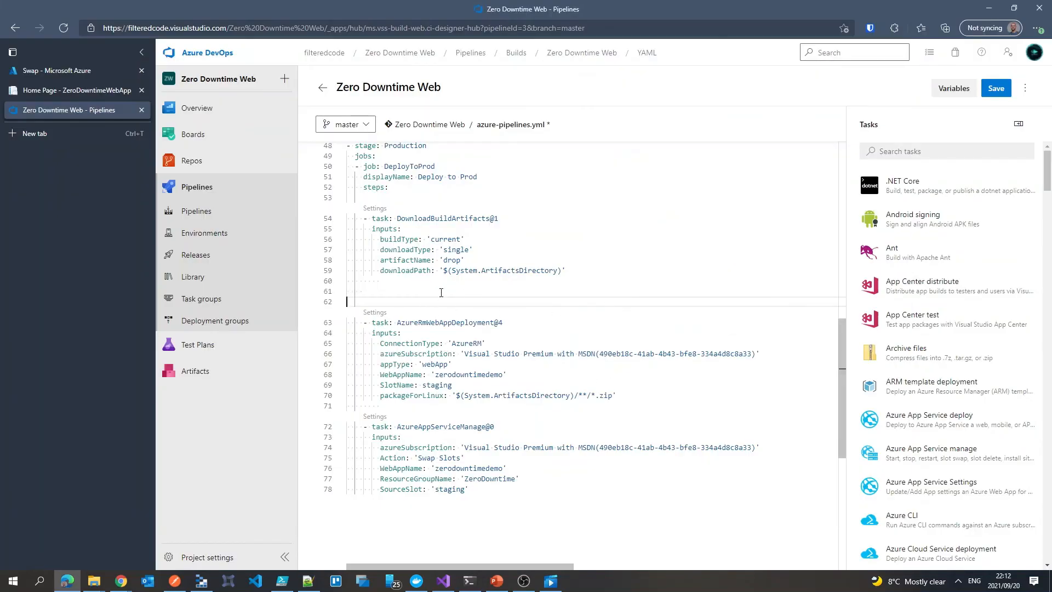
double_click(392, 383)
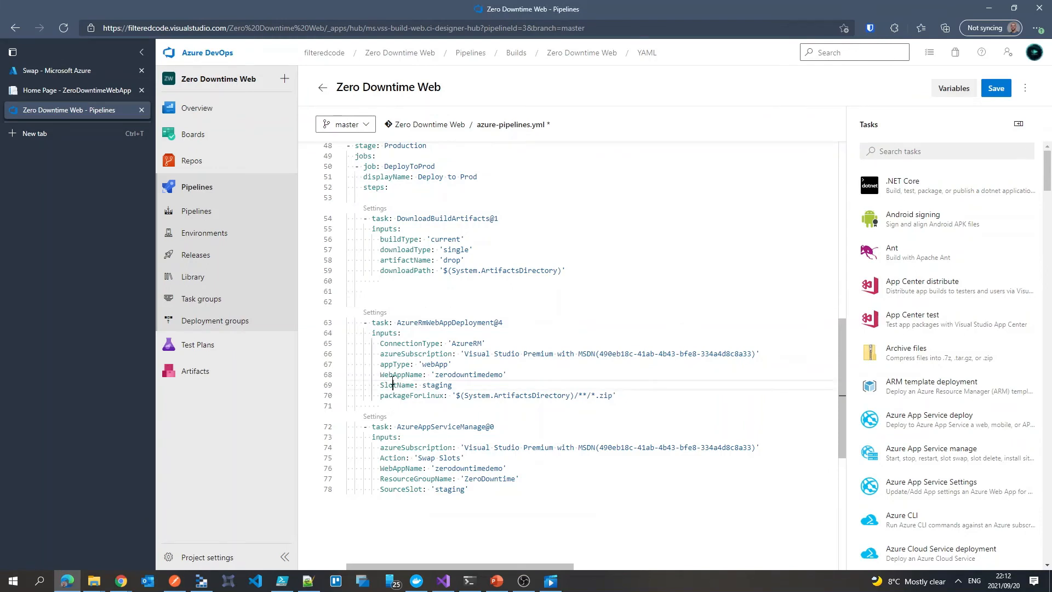
drag(475, 386, 379, 384)
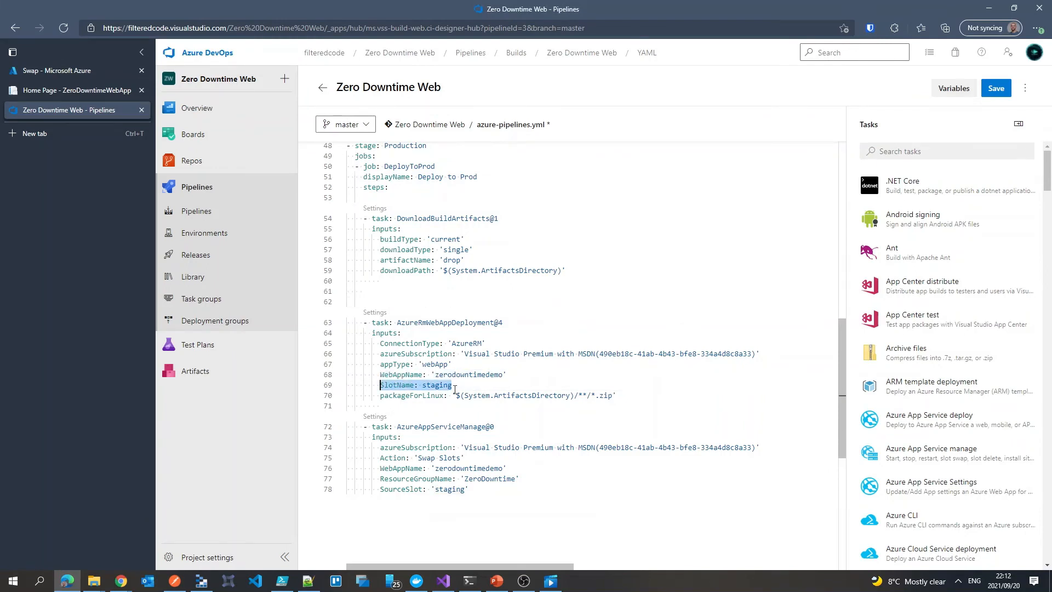
click(473, 383)
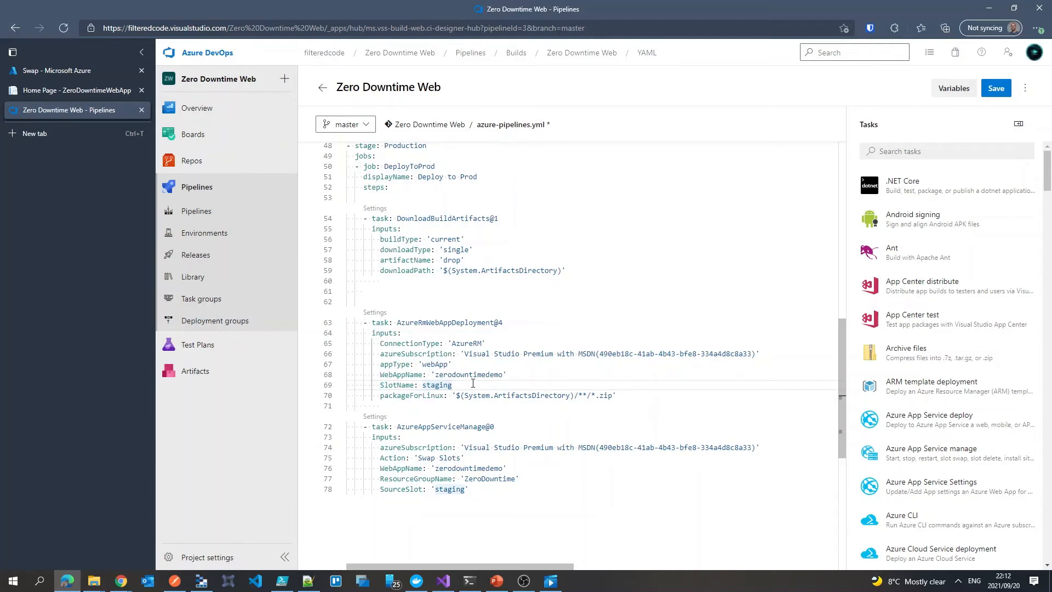
click(393, 305)
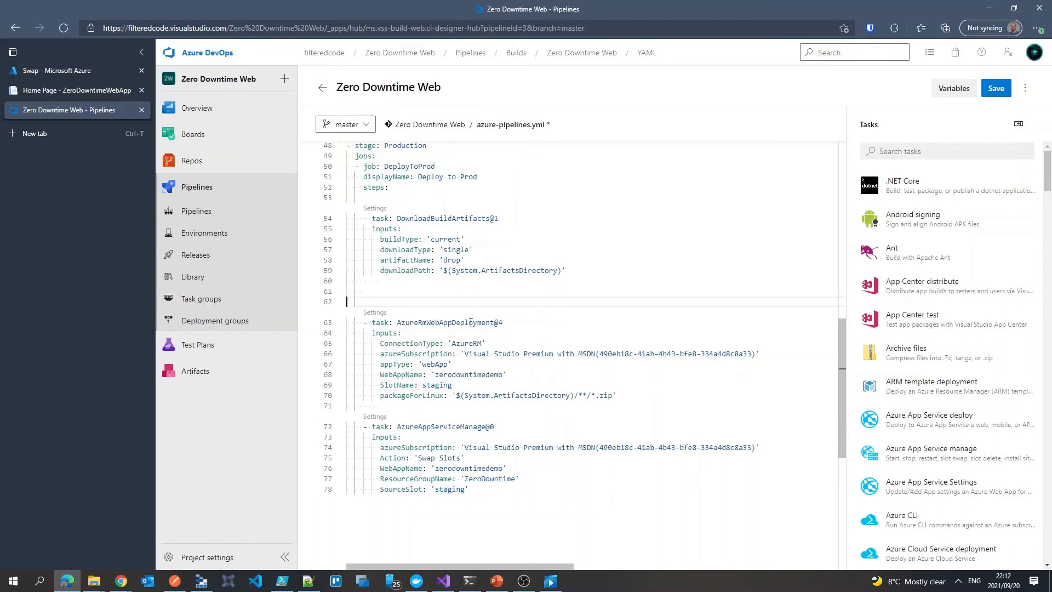
click(474, 385)
key(Return)
text(de)
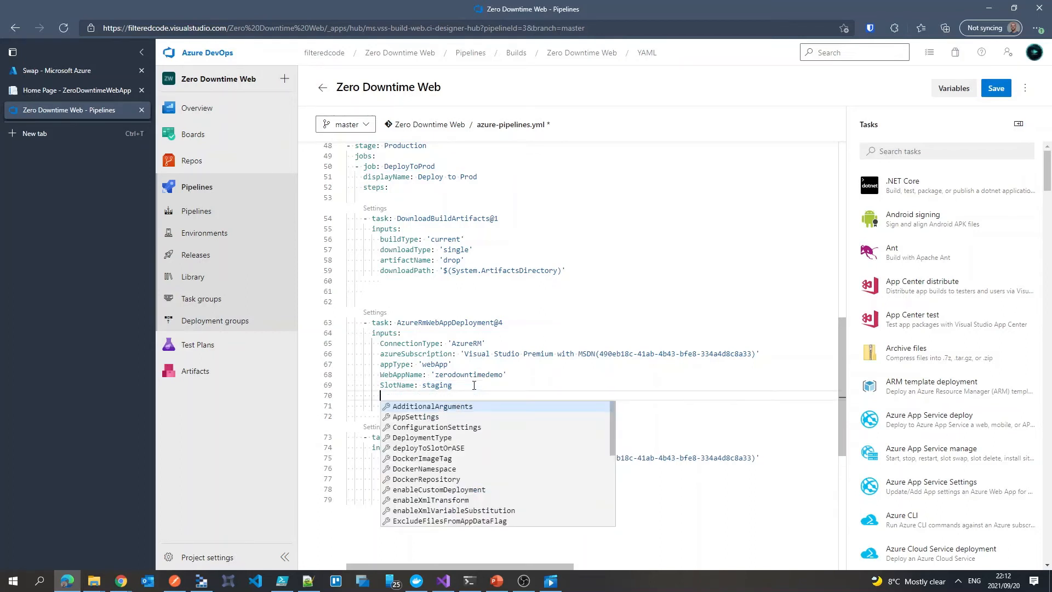
text(p)
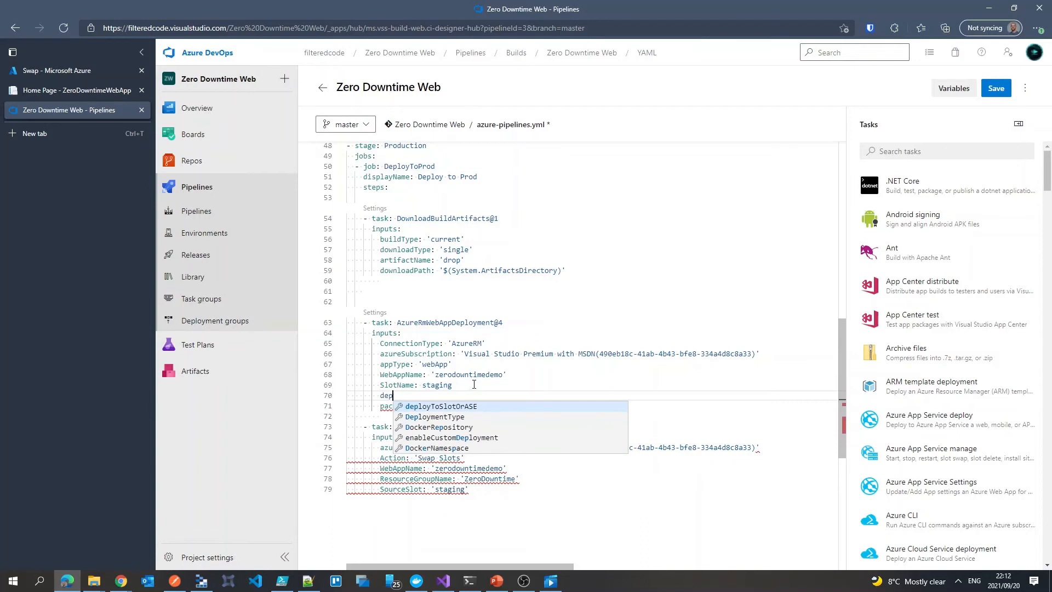
key(BackSpace)
key(BackSpace)
key(BackSpace)
key(BackSpace)
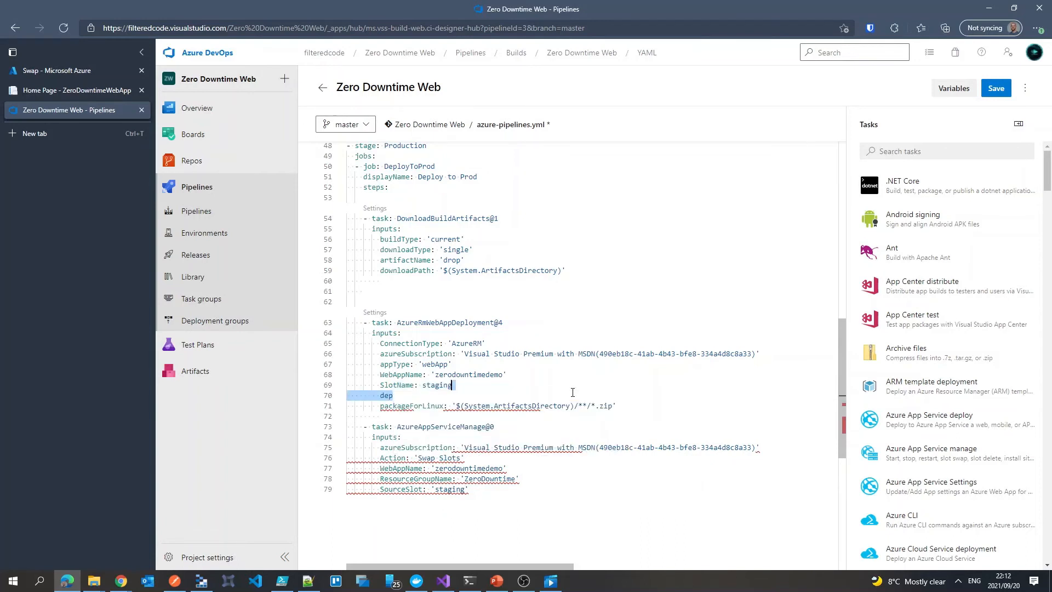
At the blank line above the AzureRmWebAppDeployment@4 task, search the tasks for "Azure deploy" and open Azure App Service deploy
click(421, 302)
key(Up)
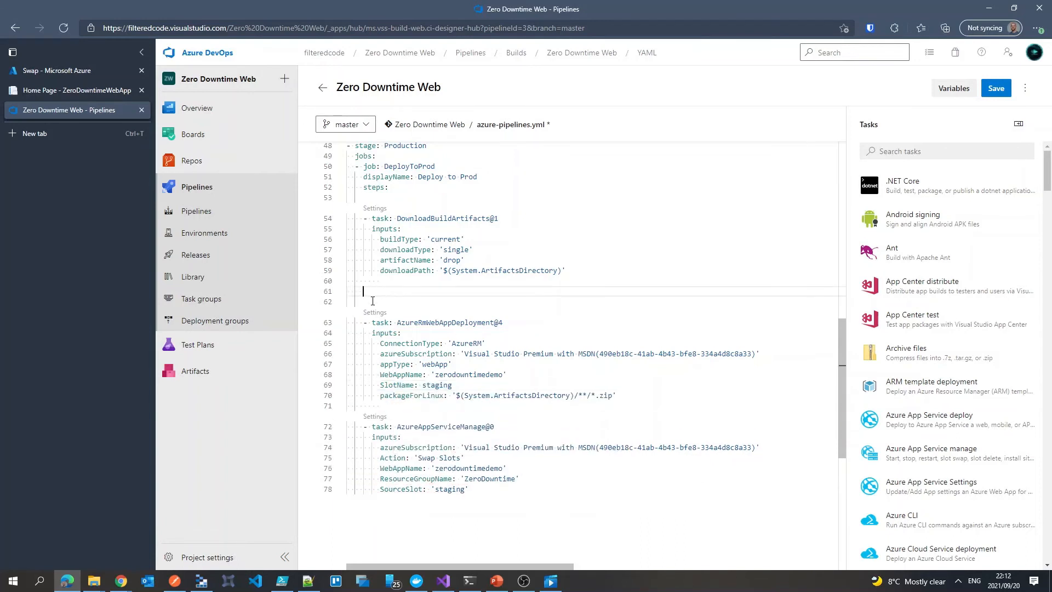
click(911, 154)
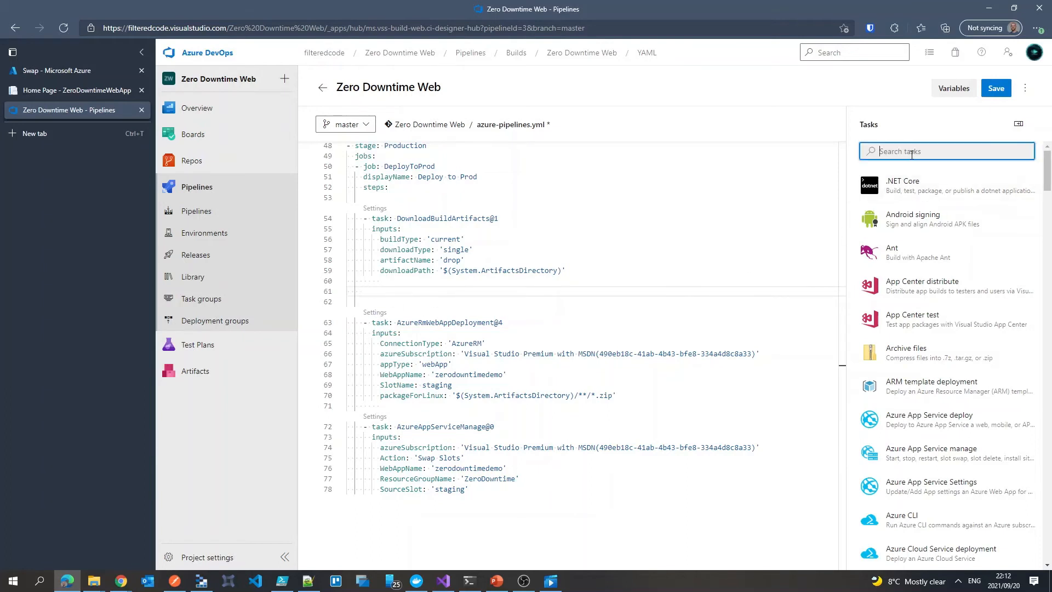
text(Azure deploy)
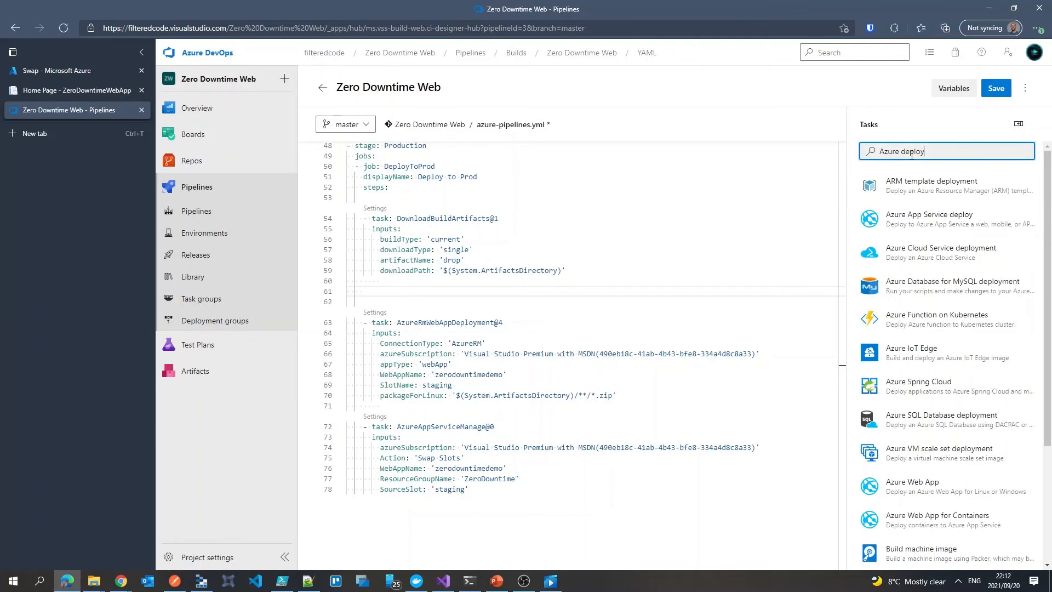
click(926, 217)
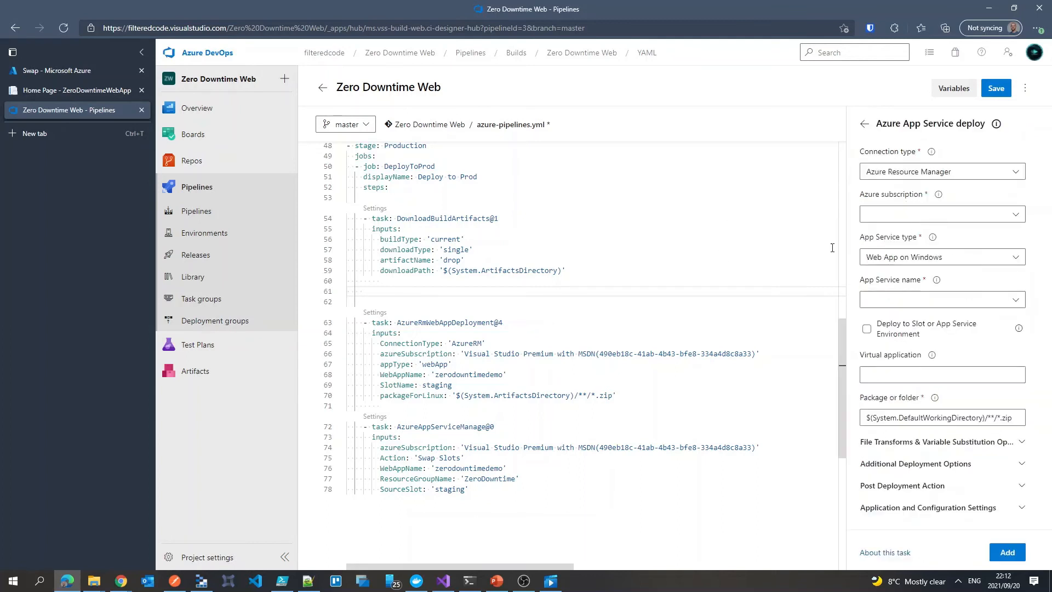
Choose the Visual Studio Premium with MSDN subscription and the zerodowntimedemo app service, and enable Deploy to Slot or App Service Environment
click(967, 217)
click(932, 245)
click(943, 300)
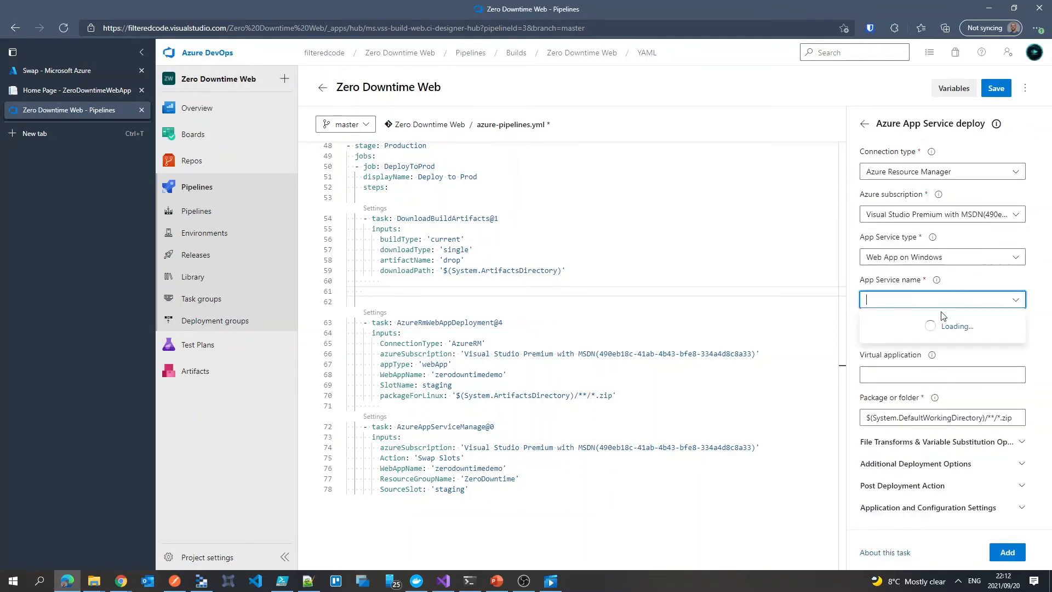
click(899, 328)
click(867, 329)
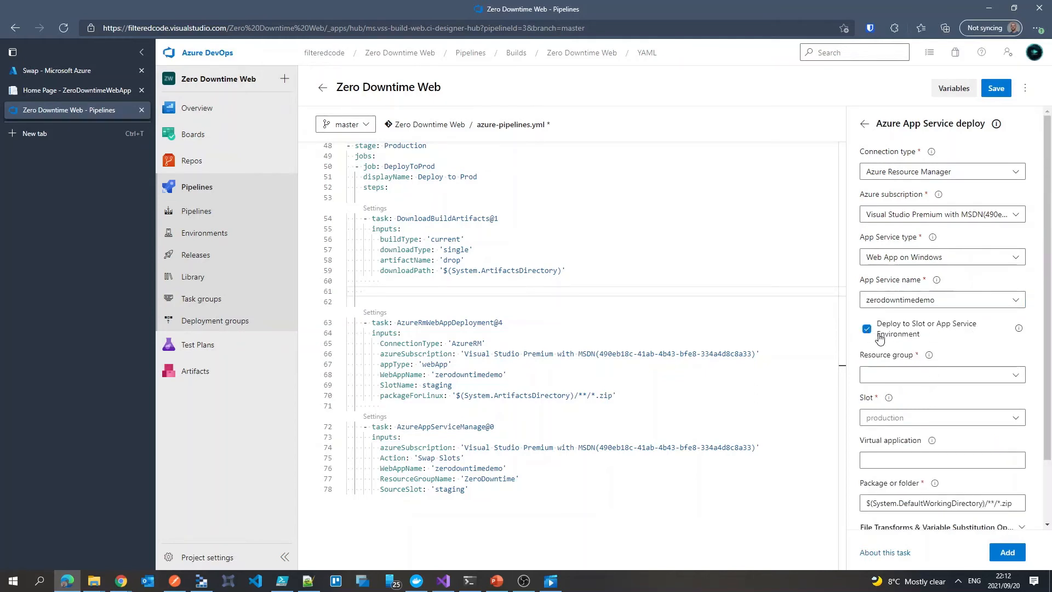
Set the deployment's resource group to ZeroDowntime and its slot to staging
click(931, 377)
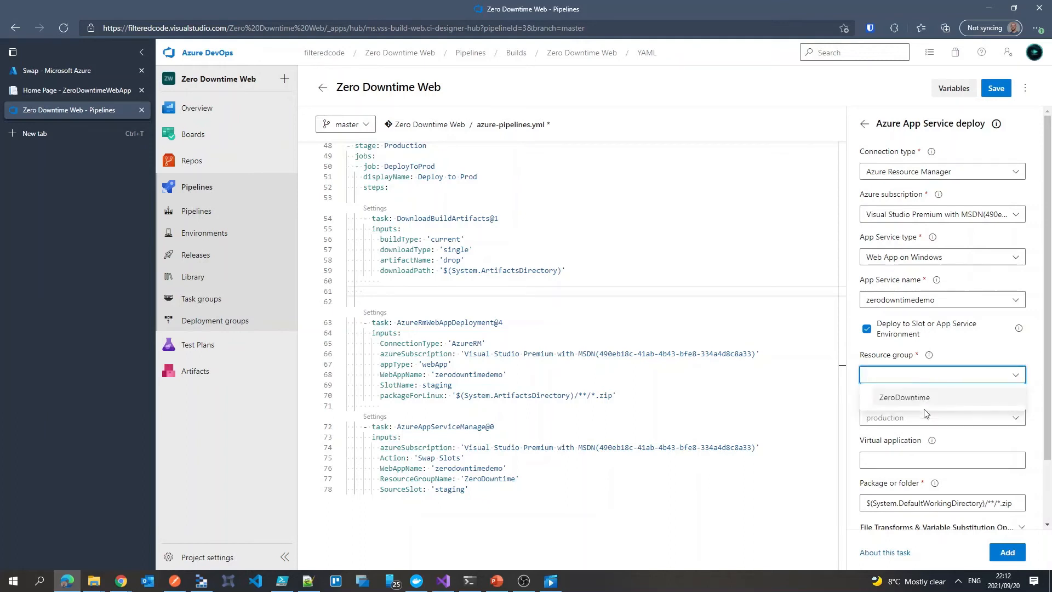
click(913, 396)
click(913, 417)
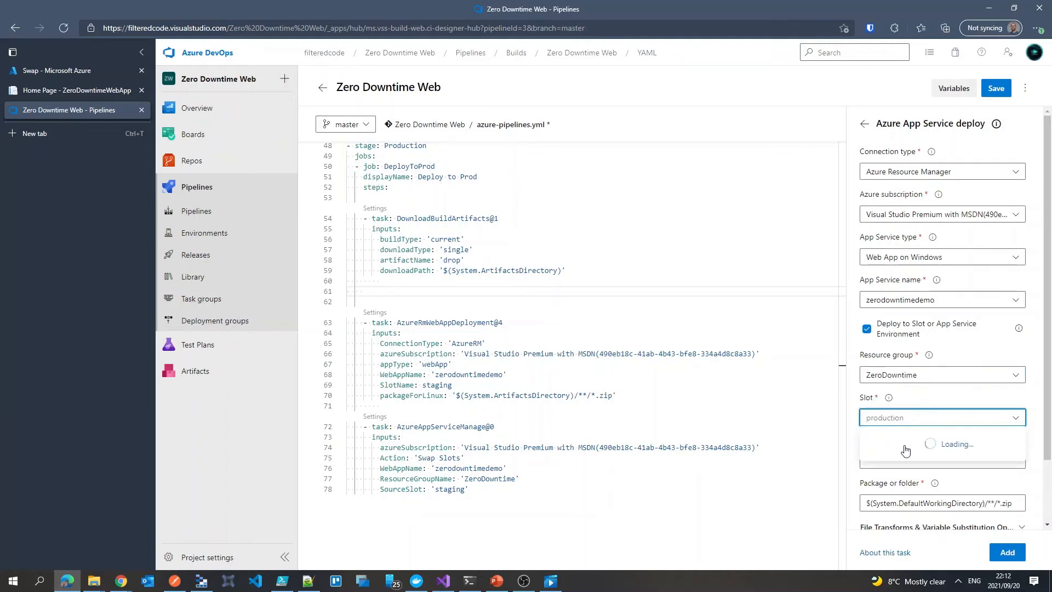
click(905, 449)
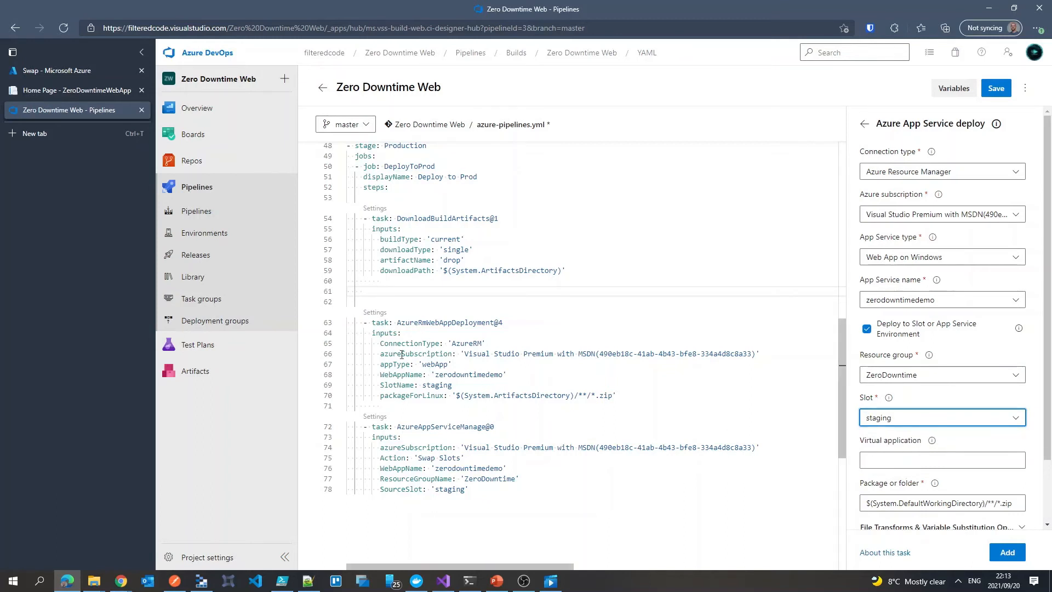
Set the package path to $(System.ArtifactsDirectory)/**/*.zip, copying the variable from the existing deployment task, and add the task to the pipeline
click(873, 502)
drag(873, 503, 904, 505)
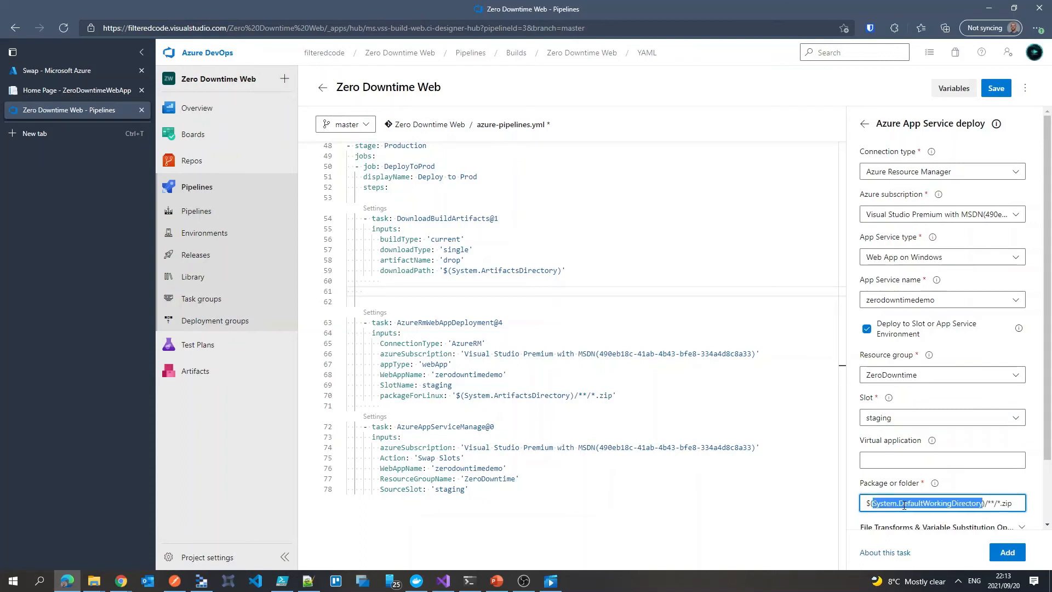
drag(465, 395, 570, 398)
key(ctrl+c)
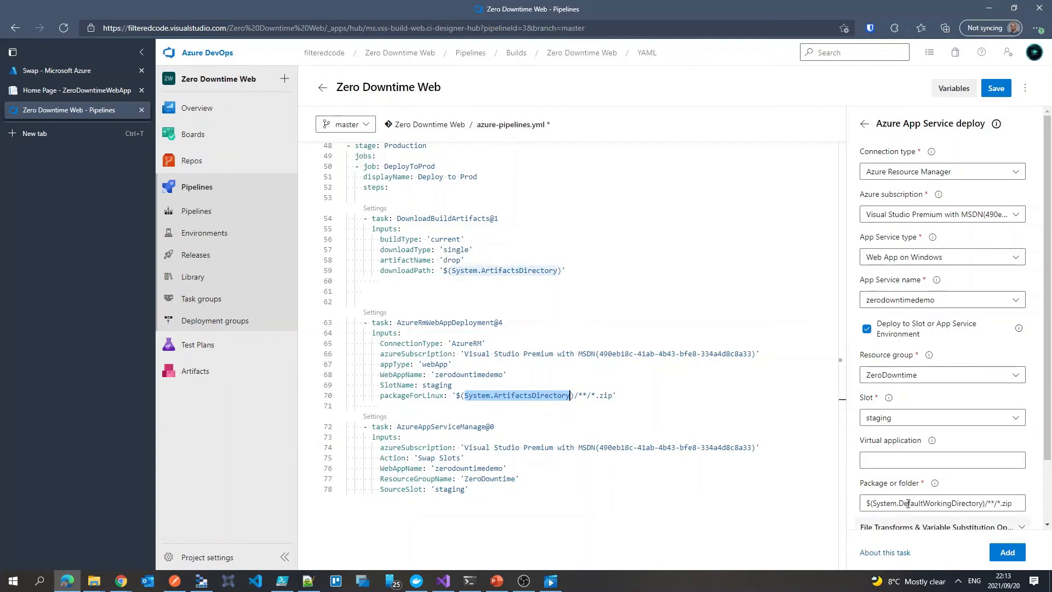
drag(873, 503, 980, 503)
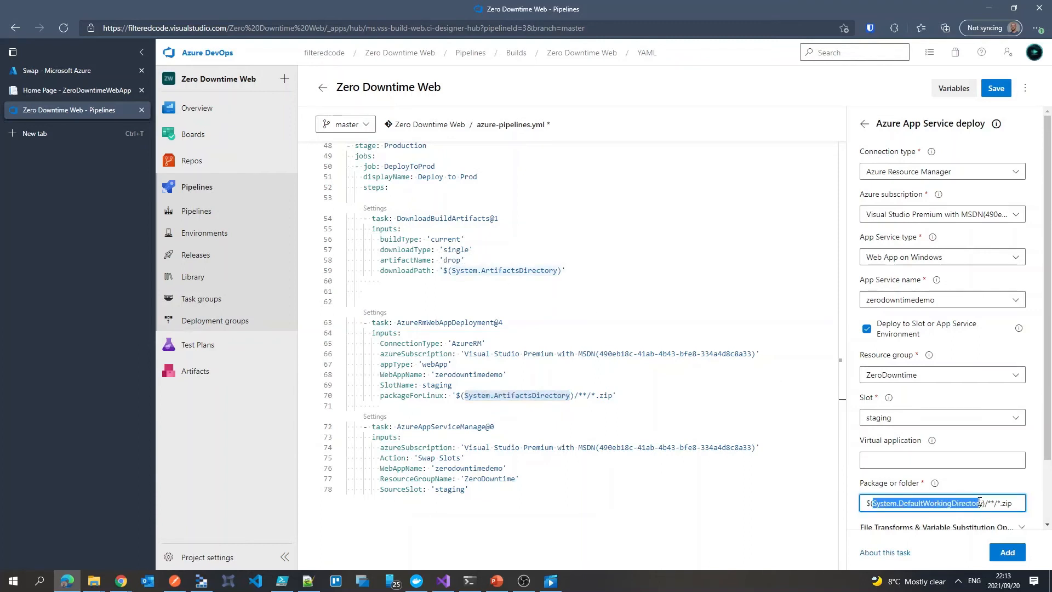
key(ctrl+v)
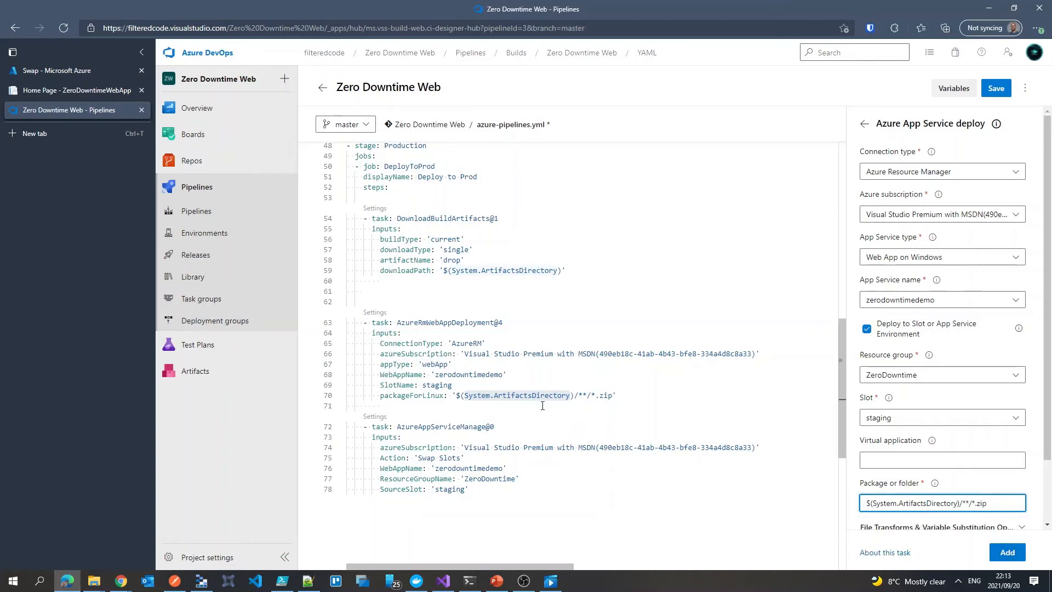
click(1007, 552)
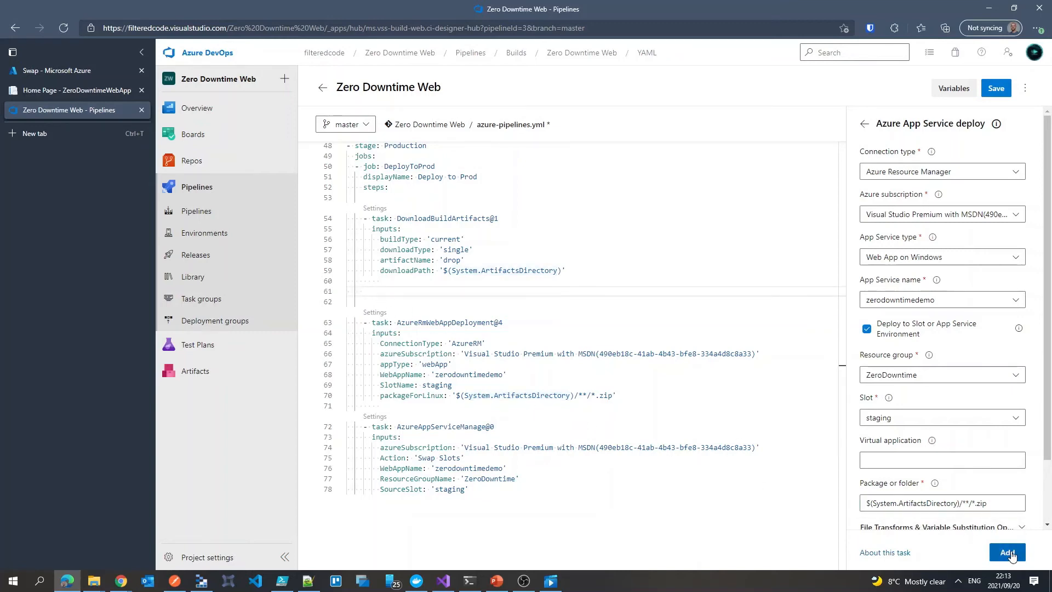
Delete the old AzureRmWebAppDeployment@4 task that lacks the deployToSlotOrASE setting, just above the AzureAppServiceManage@0 task
click(643, 404)
scroll(500, 378, down, 1)
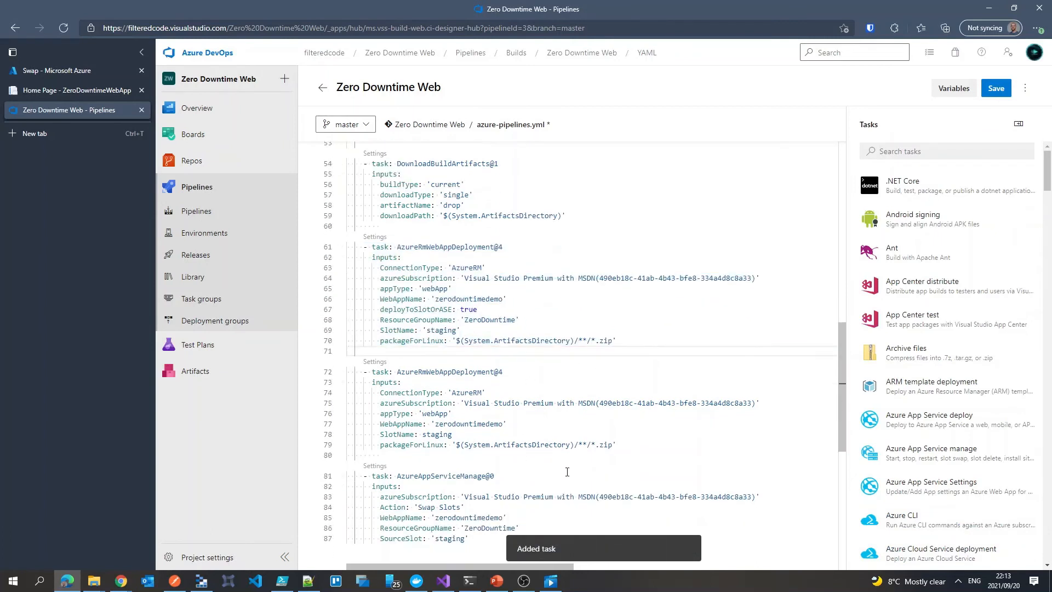
shift+click(640, 444)
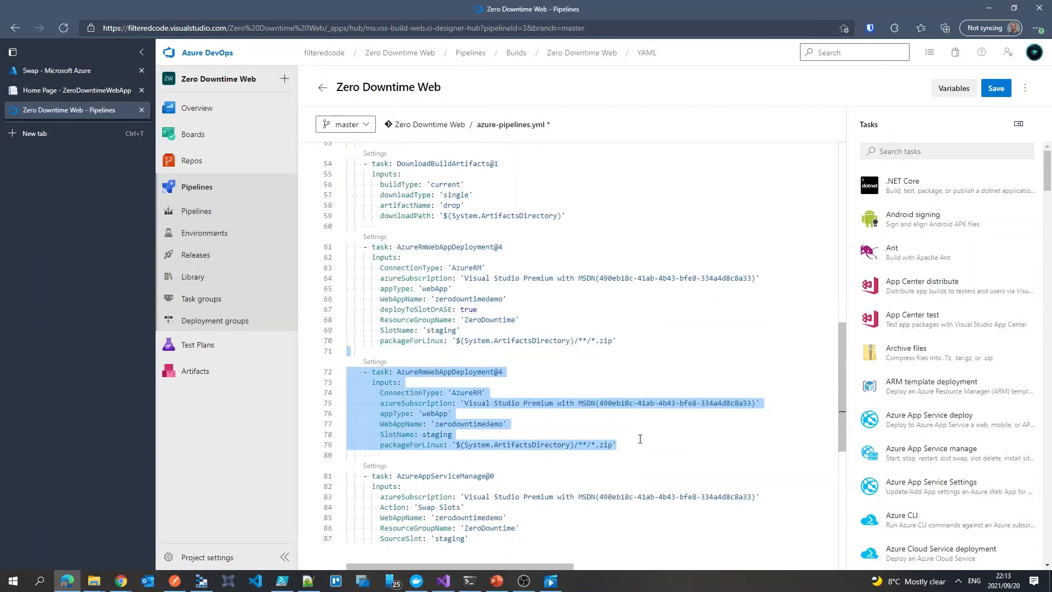
key(Delete)
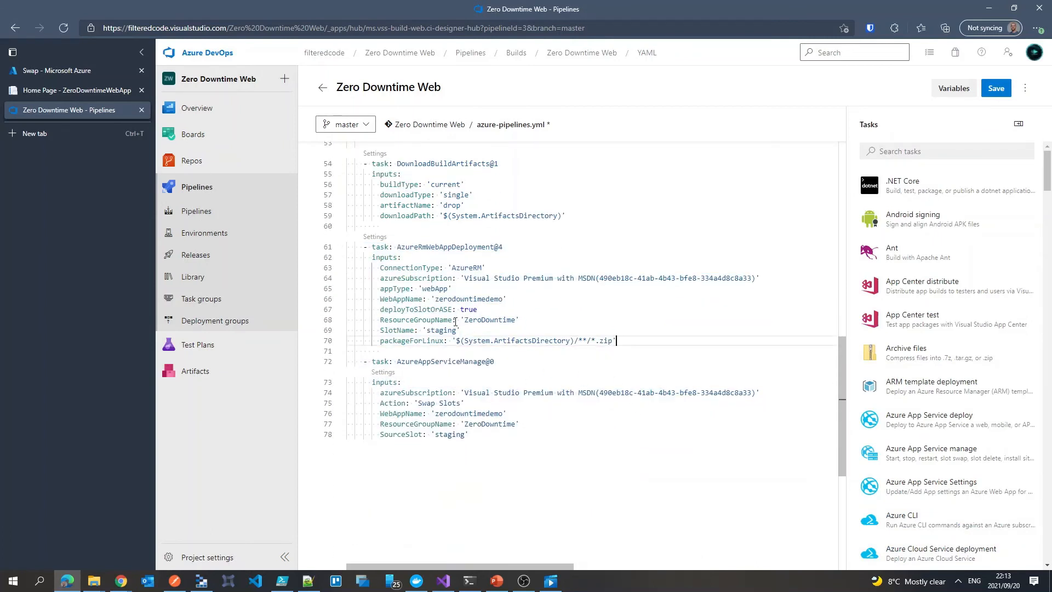
Review the deployToSlotOrASE, ResourceGroupName and SlotName settings of the new deployment task
double_click(399, 310)
click(392, 331)
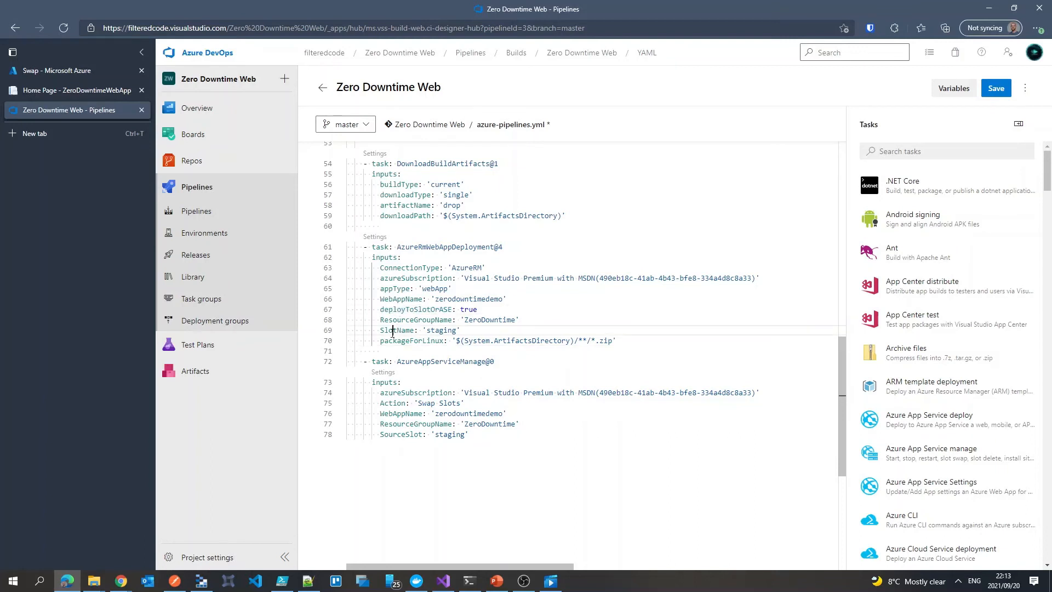
double_click(399, 319)
click(488, 331)
double_click(387, 331)
double_click(398, 311)
click(518, 327)
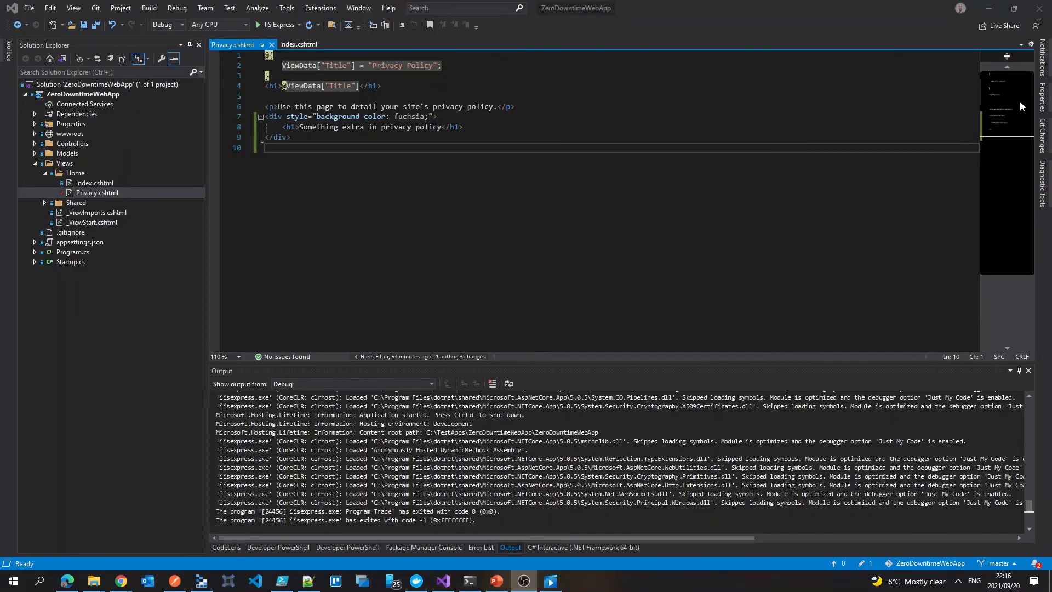
In Visual Studio, stage the Privacy.cshtml change, then commit it with the message "fuchsia ftw" and sync it to master
click(1043, 137)
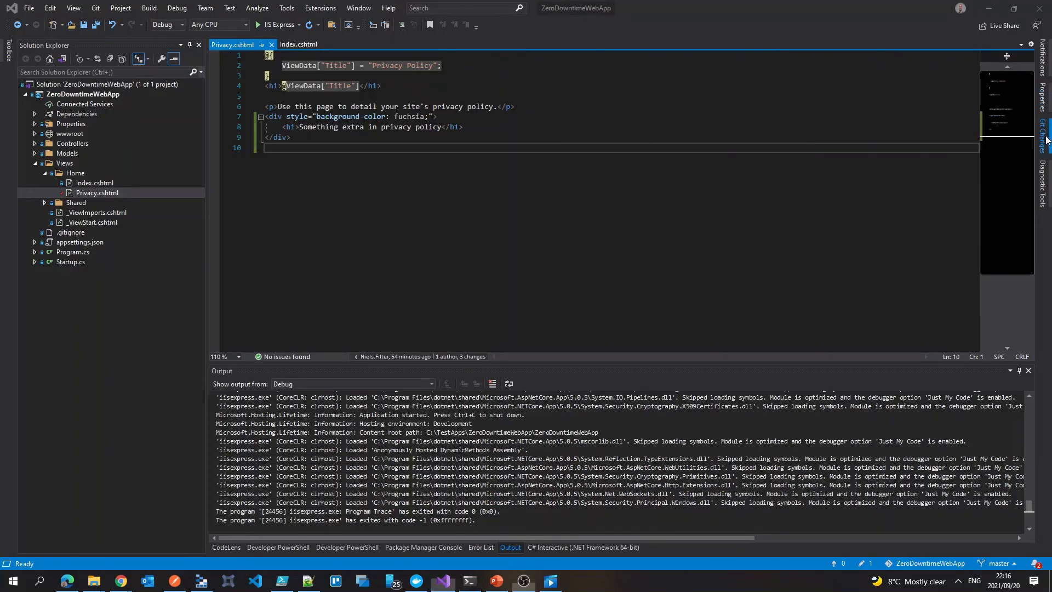
click(944, 120)
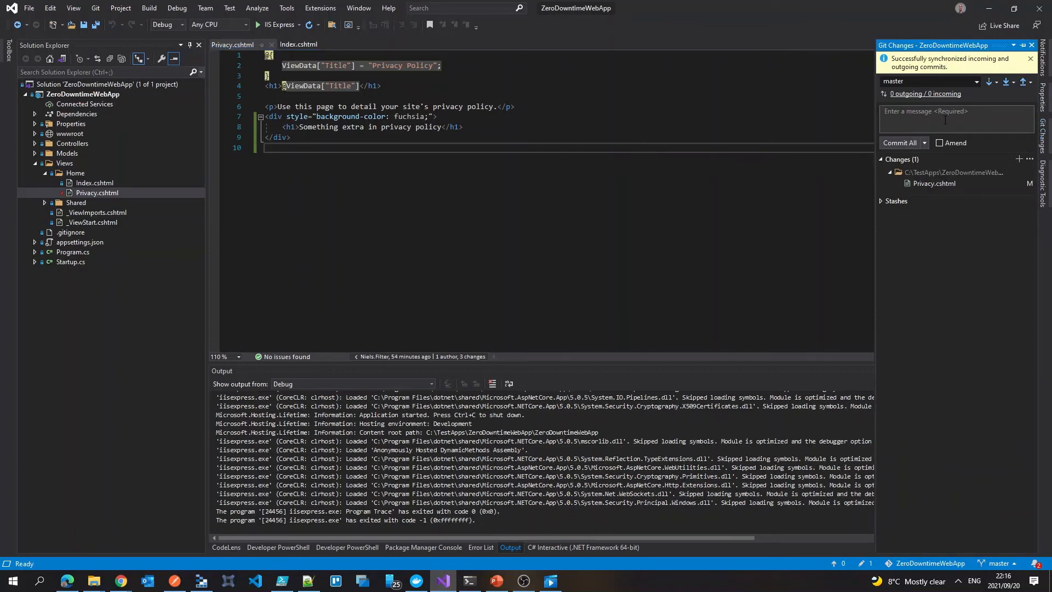
text(fusc)
click(1018, 159)
click(937, 142)
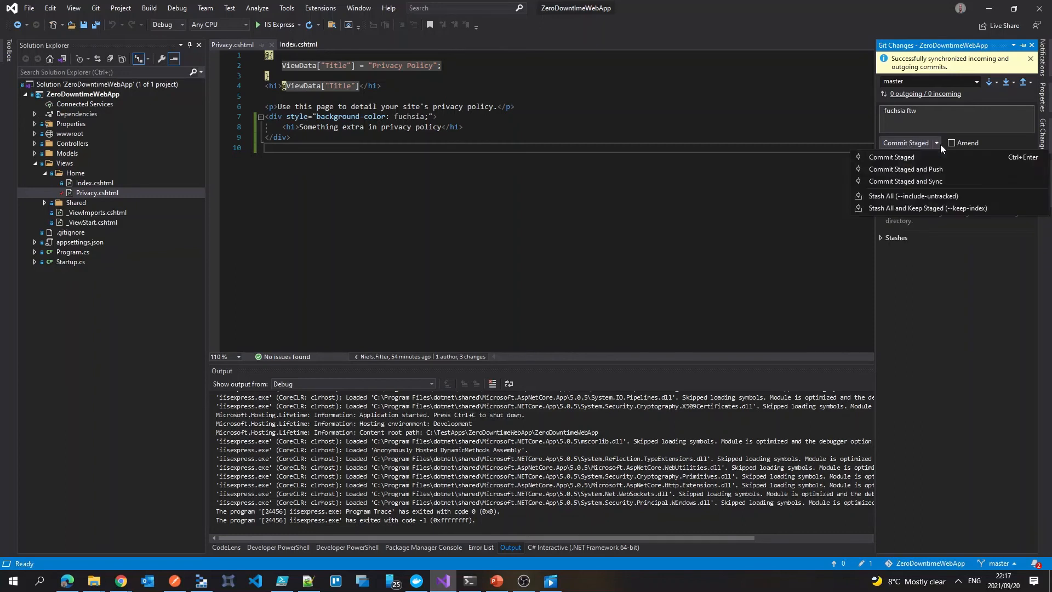
click(933, 183)
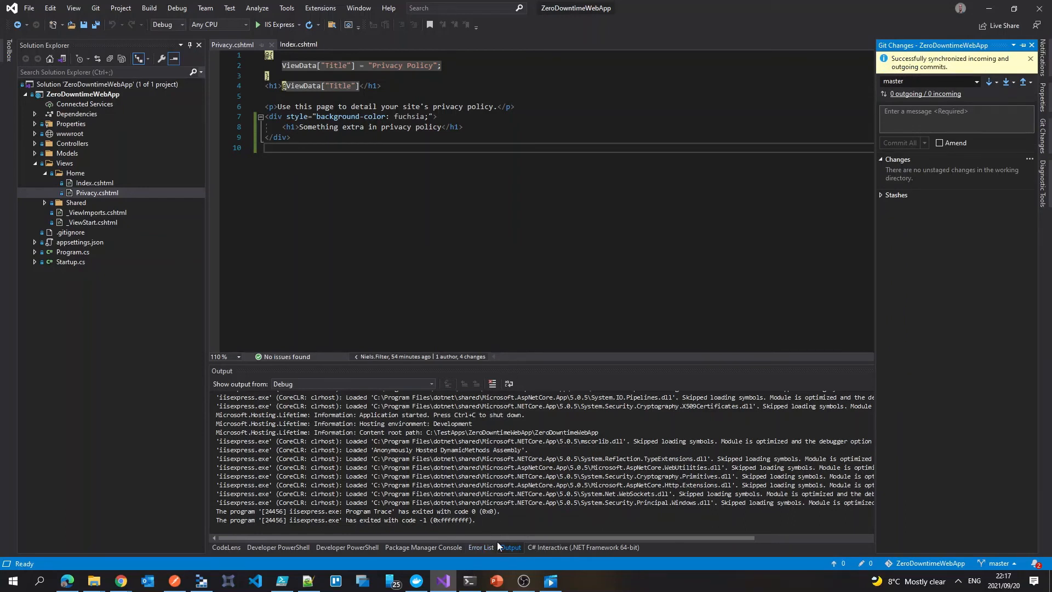
Switch to the PowerShell window logging the site's health and move it lower over the code editor
click(470, 582)
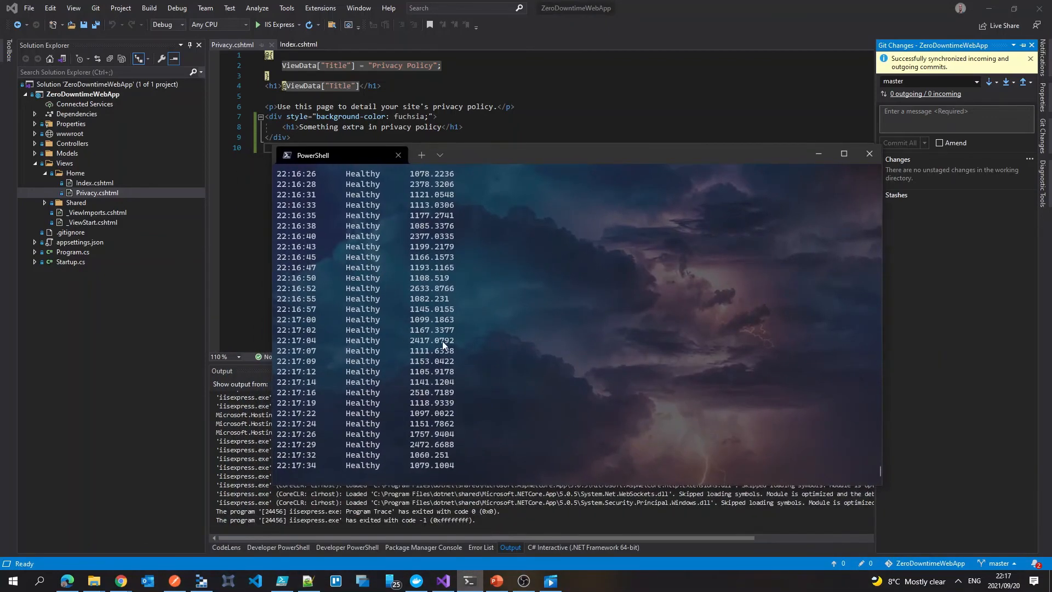
drag(488, 154, 620, 196)
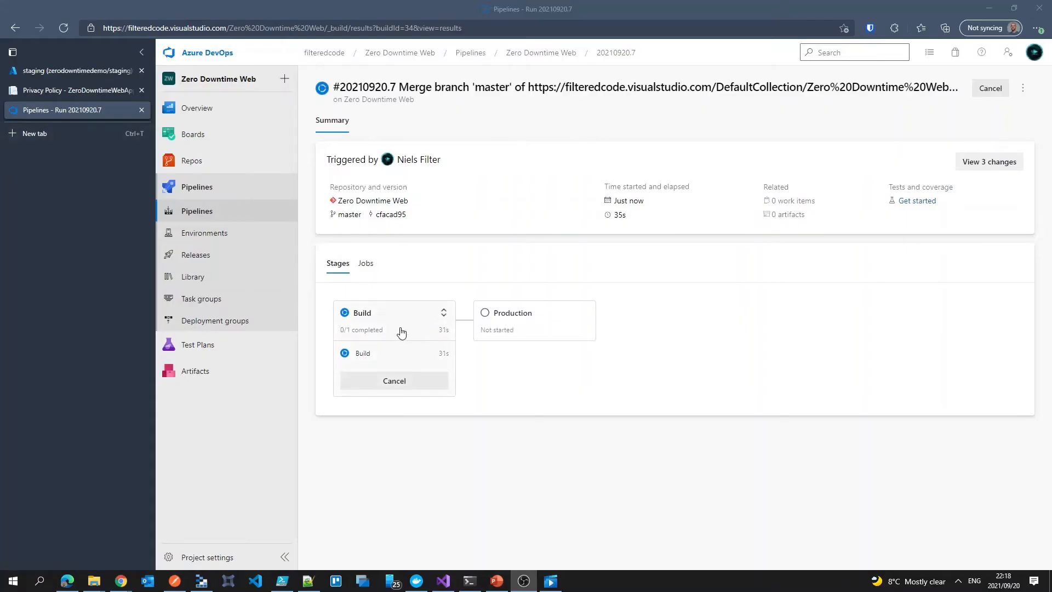
Switch to the ZeroDowntimeWebApp site in the browser and alternate between its Home and Privacy pages to check the production content
click(38, 91)
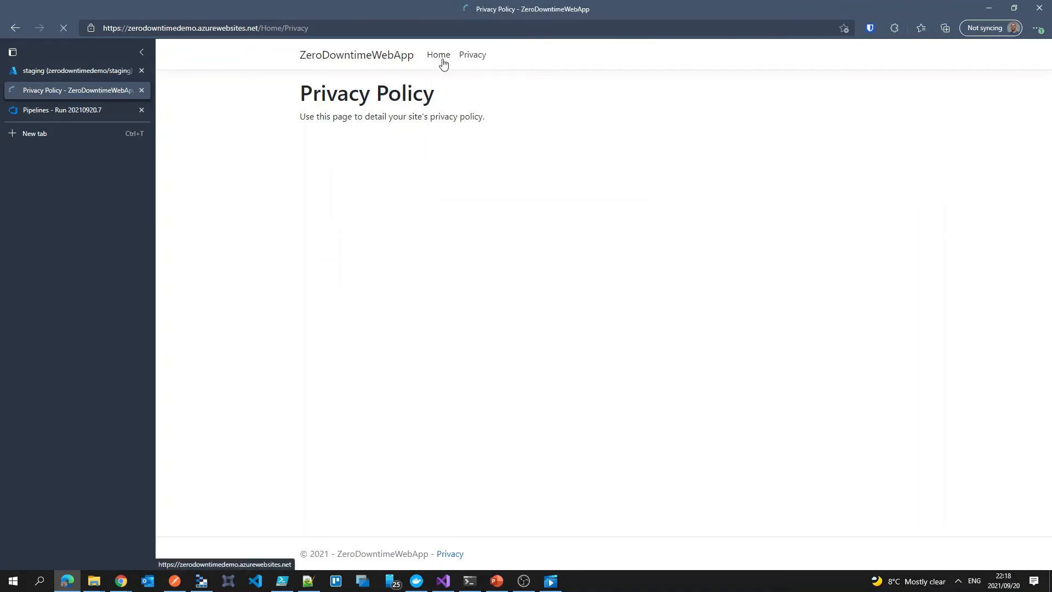
click(355, 61)
click(469, 57)
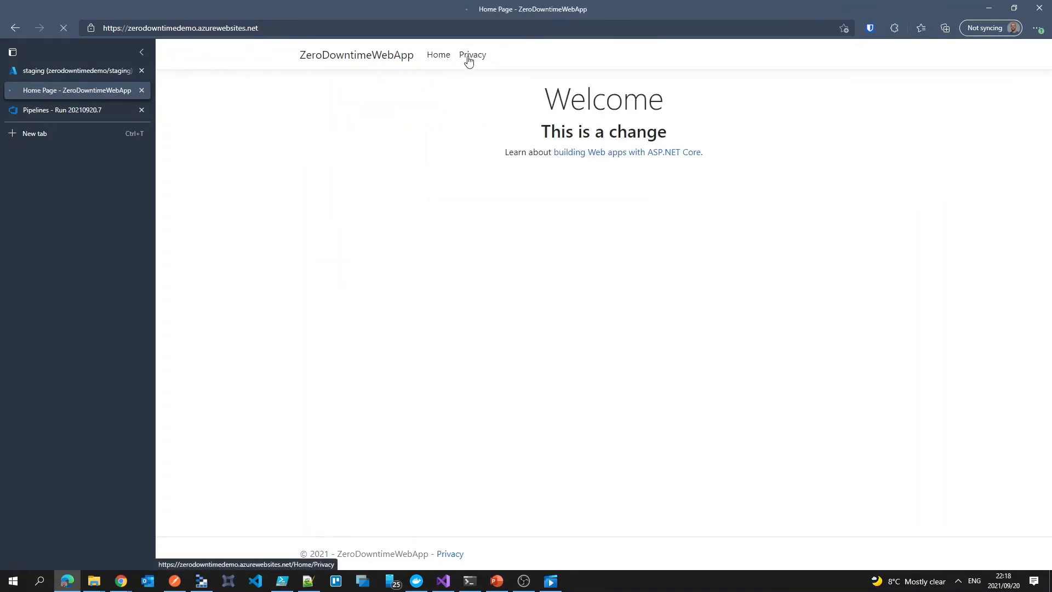
drag(260, 104, 534, 120)
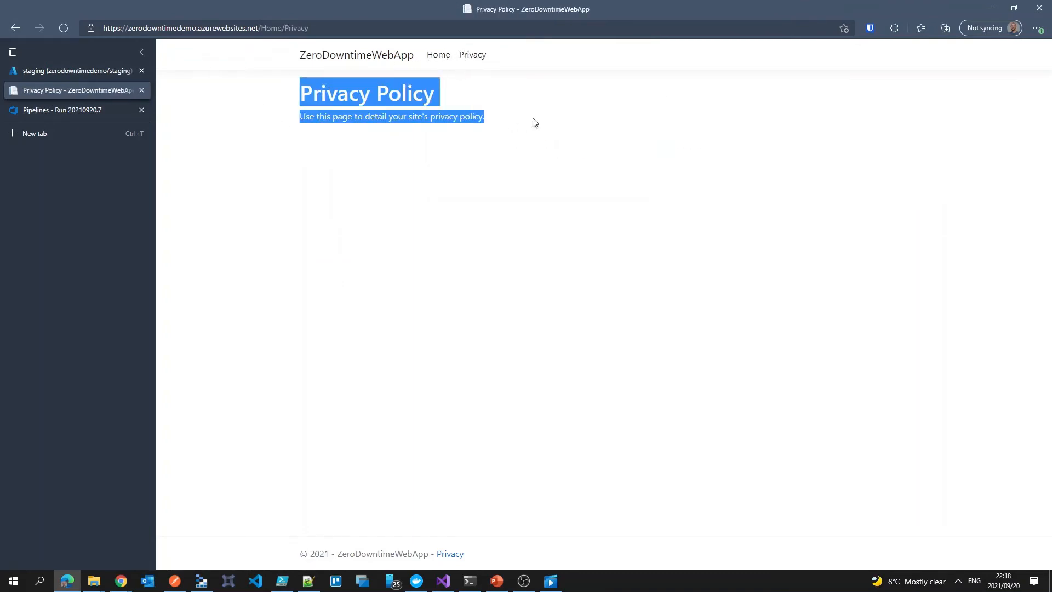
click(533, 120)
click(451, 62)
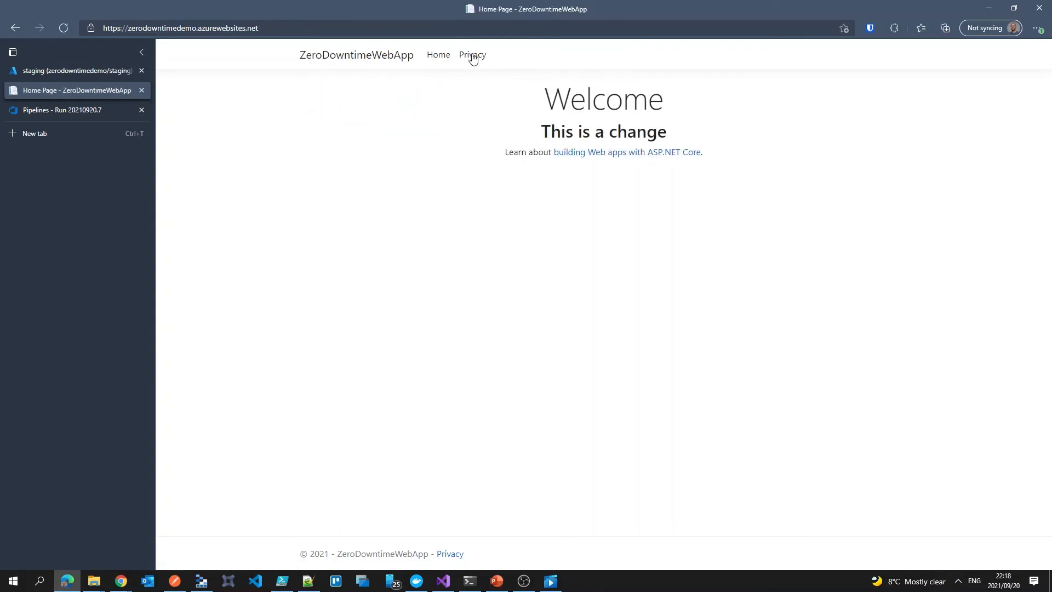
click(473, 59)
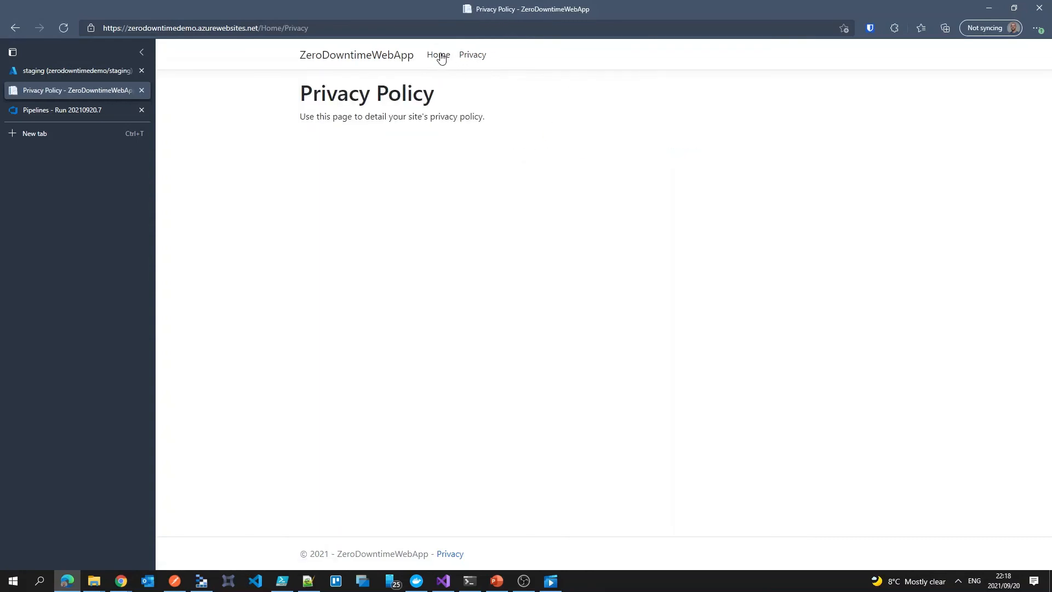
Check pipeline run 20210920.7 in Azure DevOps and the PowerShell health log, and open the run's Deploy to Prod job
click(441, 60)
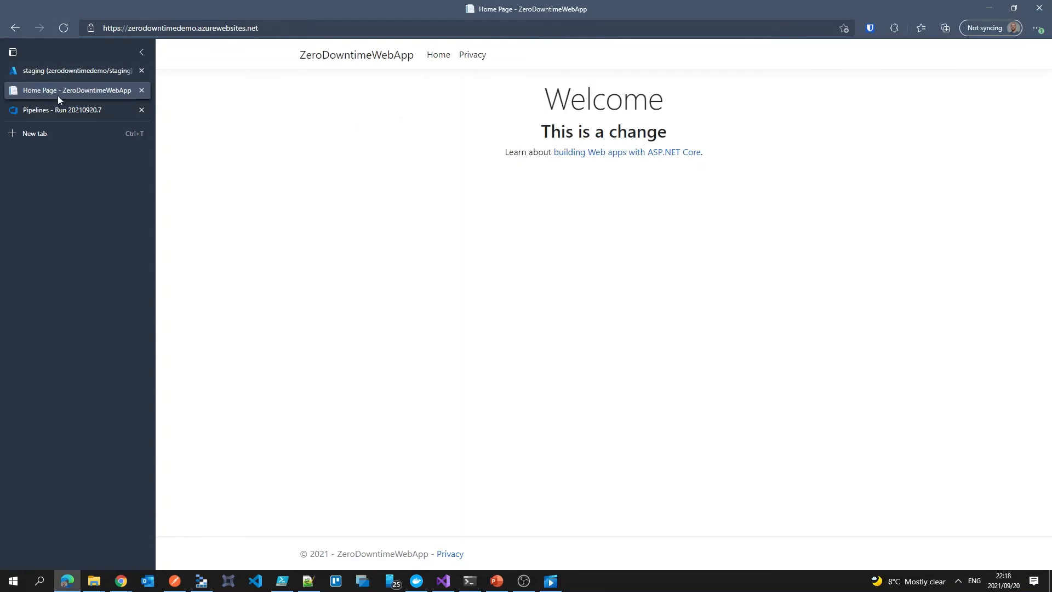
click(57, 111)
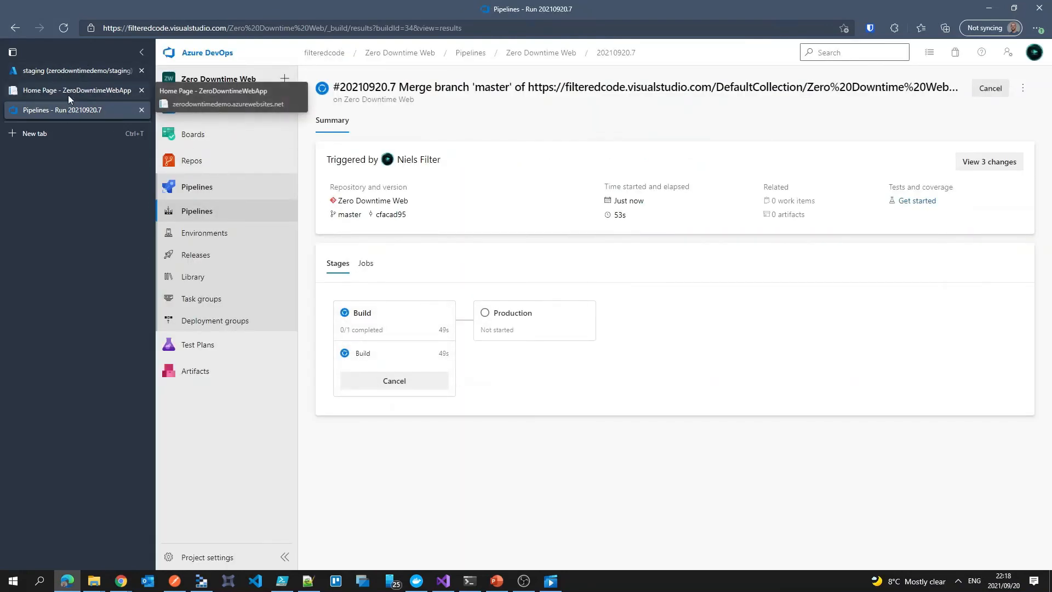
click(468, 581)
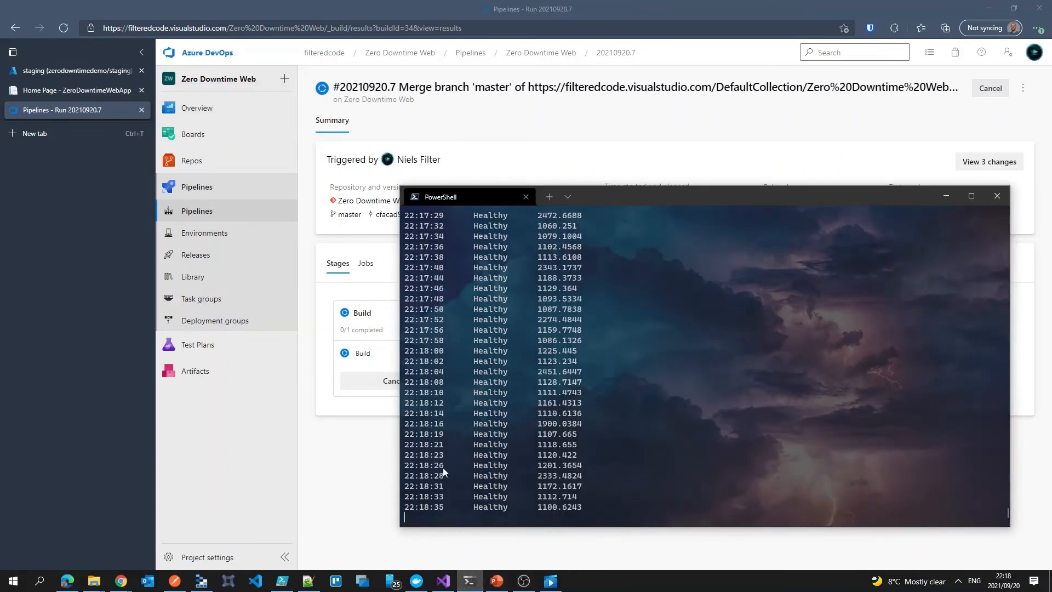
key(alt+Tab)
click(545, 408)
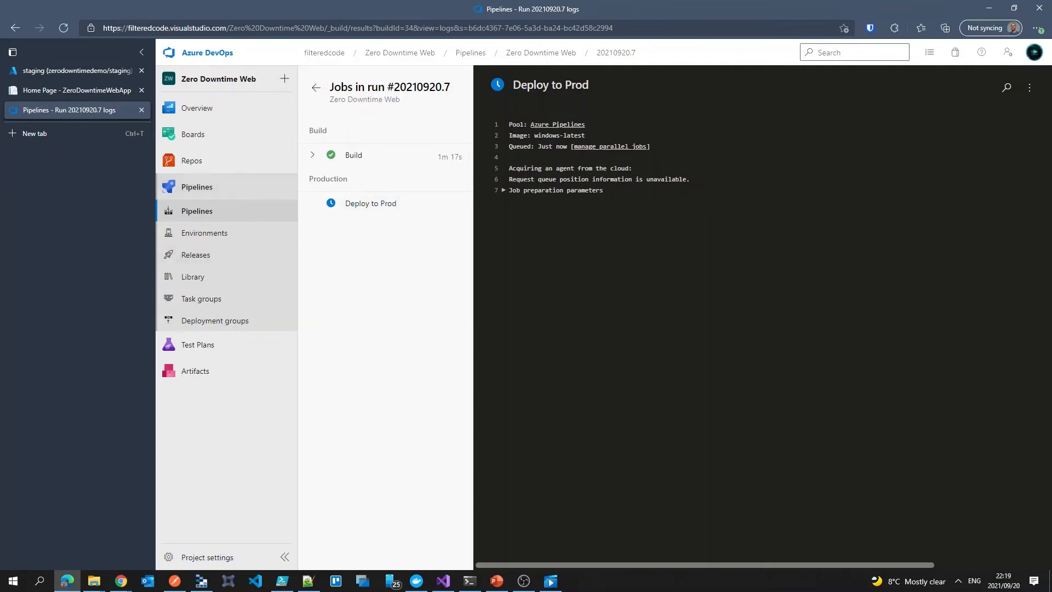
click(471, 579)
Return to the production ZeroDowntimeWebApp site, view its Home and Privacy pages, and check the PowerShell health log again
click(101, 89)
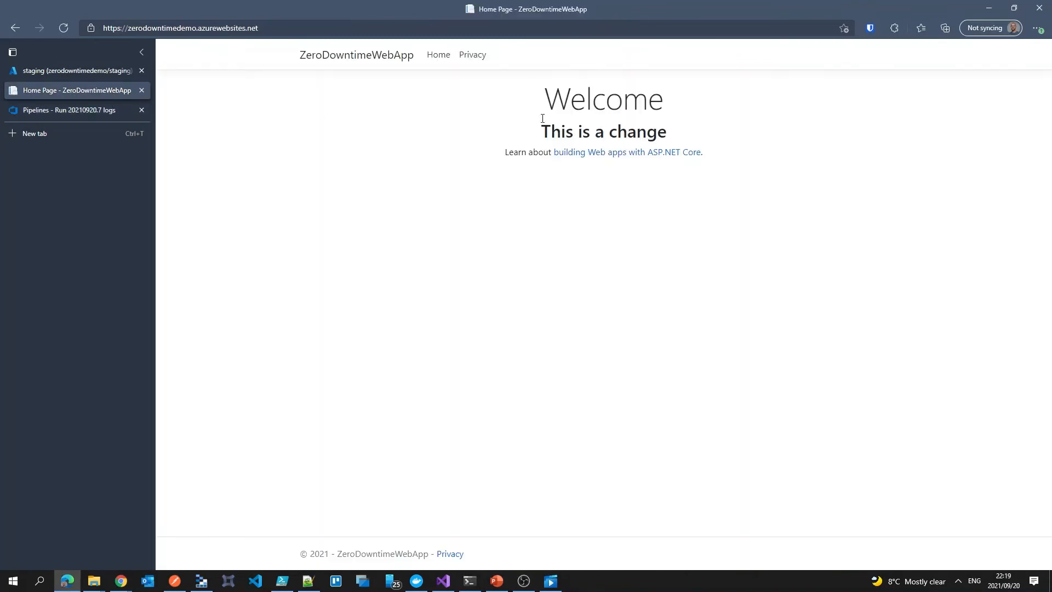
click(464, 55)
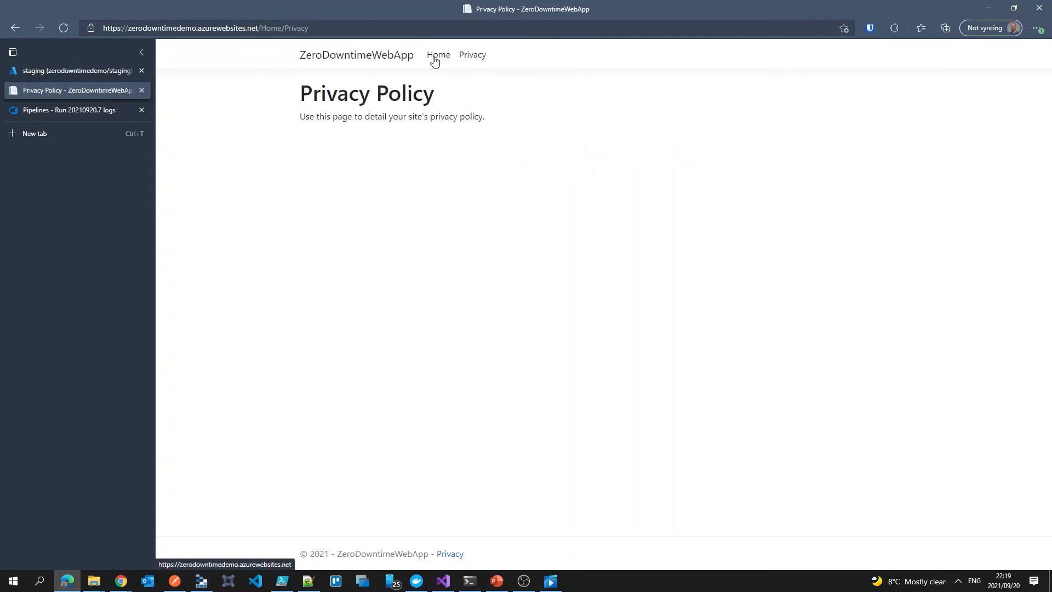
click(435, 60)
click(479, 57)
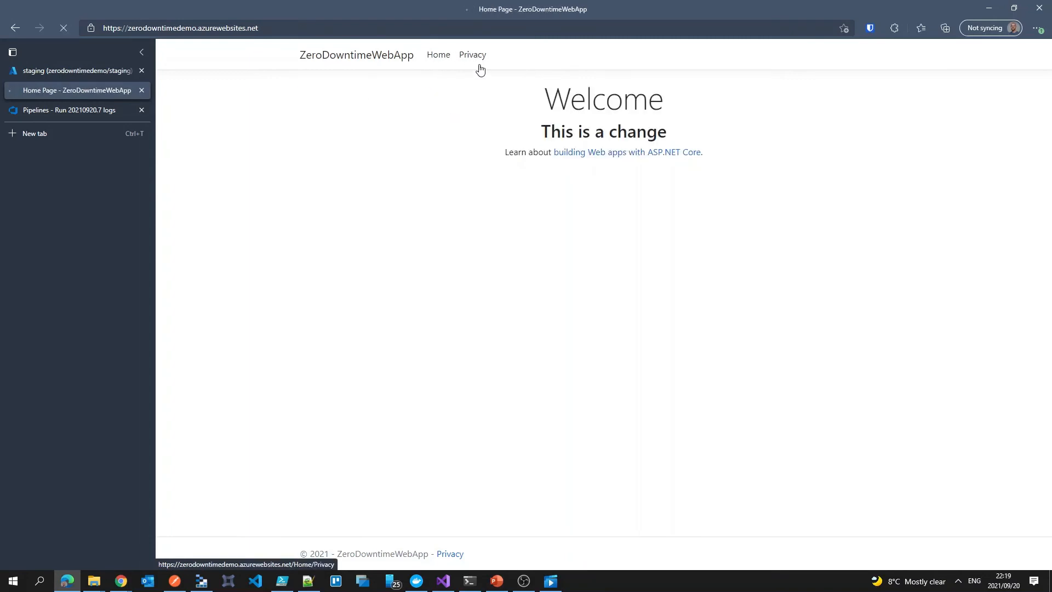
click(470, 582)
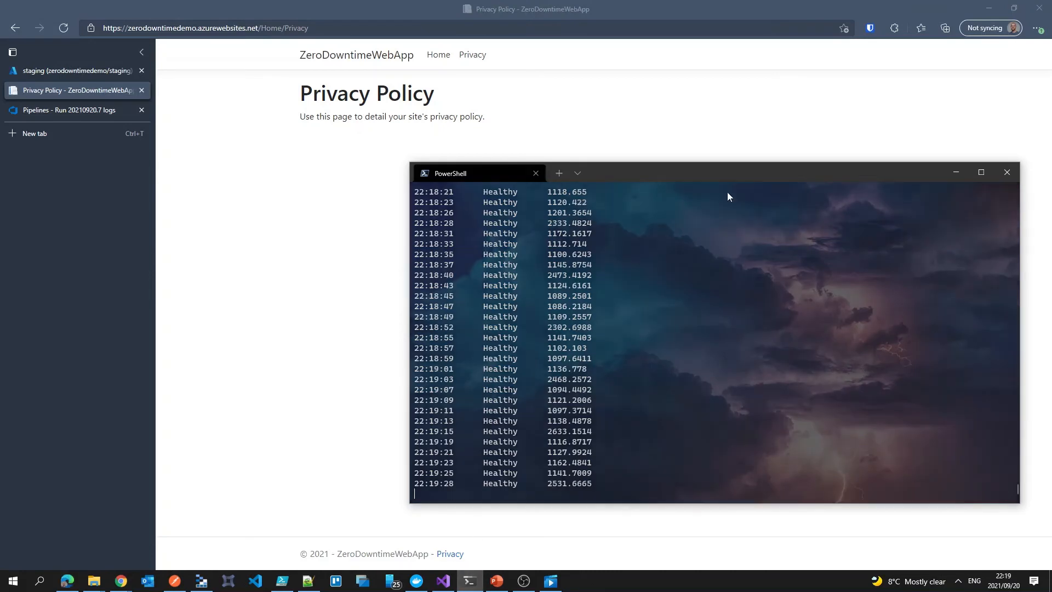
Alternate repeatedly between the production site's Home and Privacy pages during the deployment to watch for the privacy page change
click(447, 61)
click(475, 57)
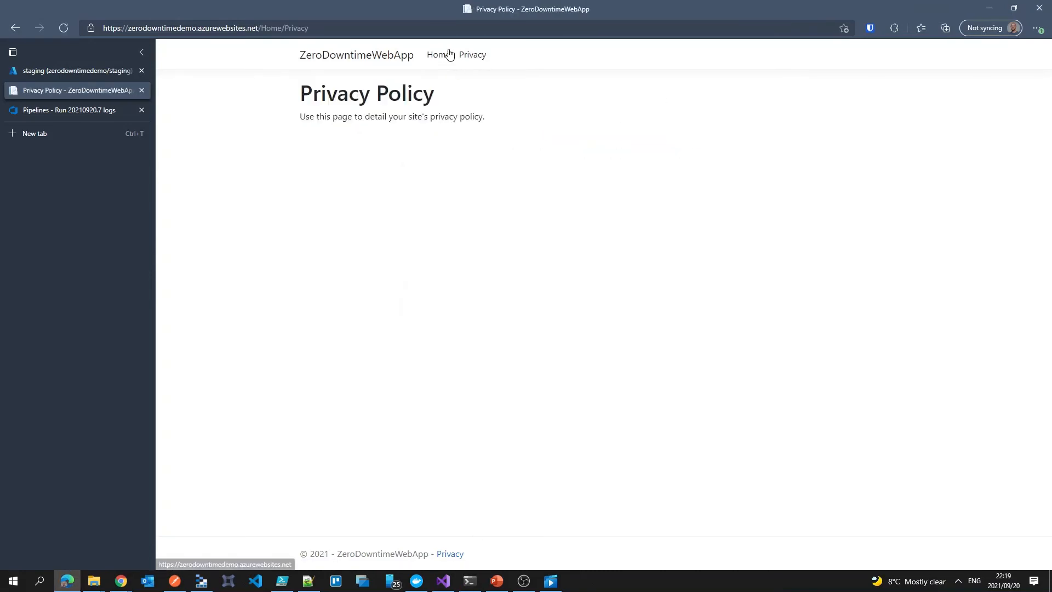
click(439, 56)
click(481, 58)
click(439, 57)
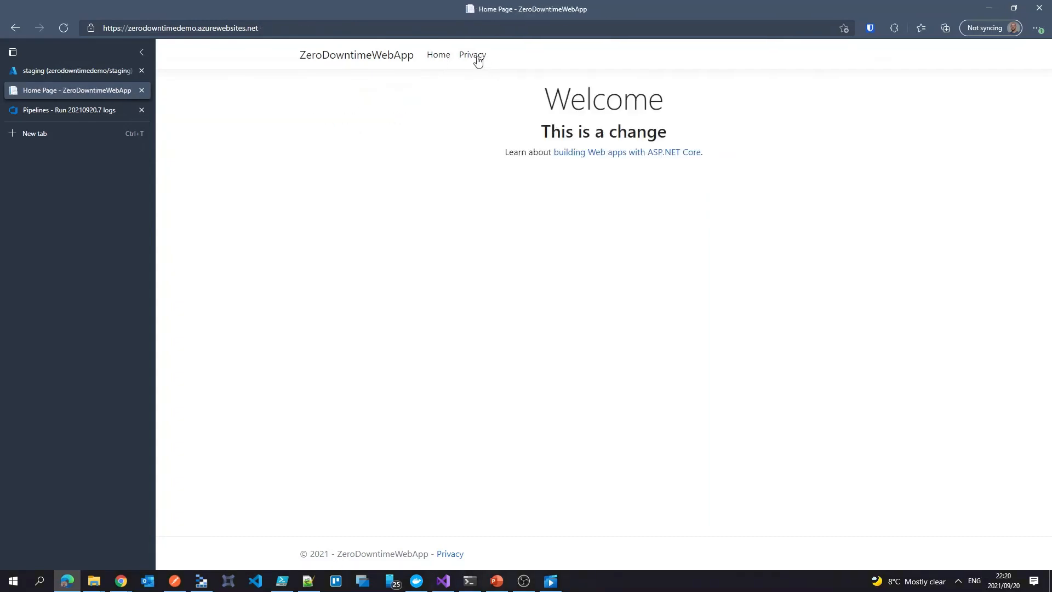
click(476, 58)
click(445, 59)
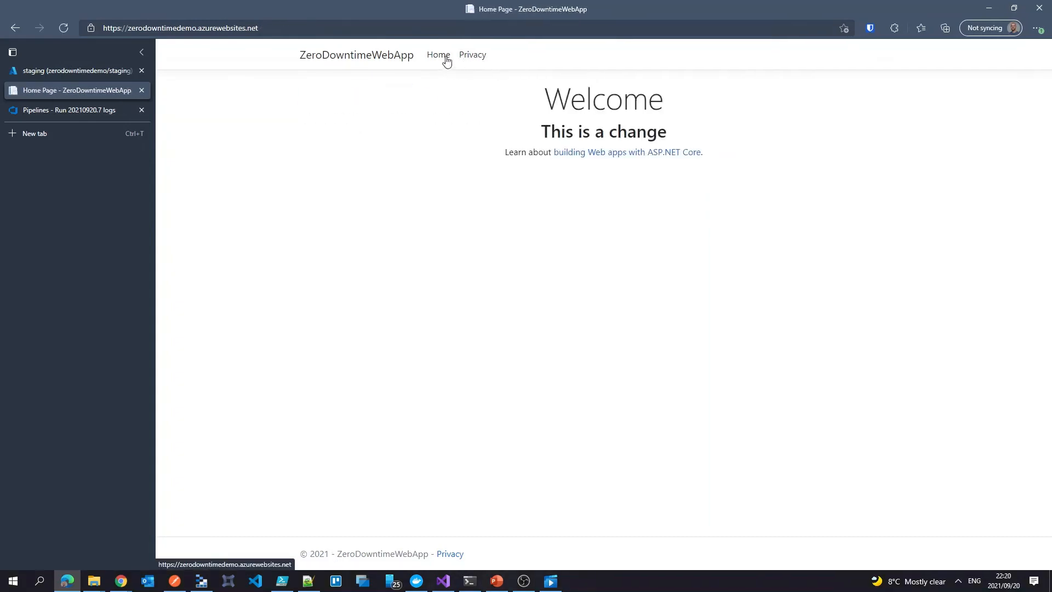
click(475, 58)
click(440, 59)
click(474, 59)
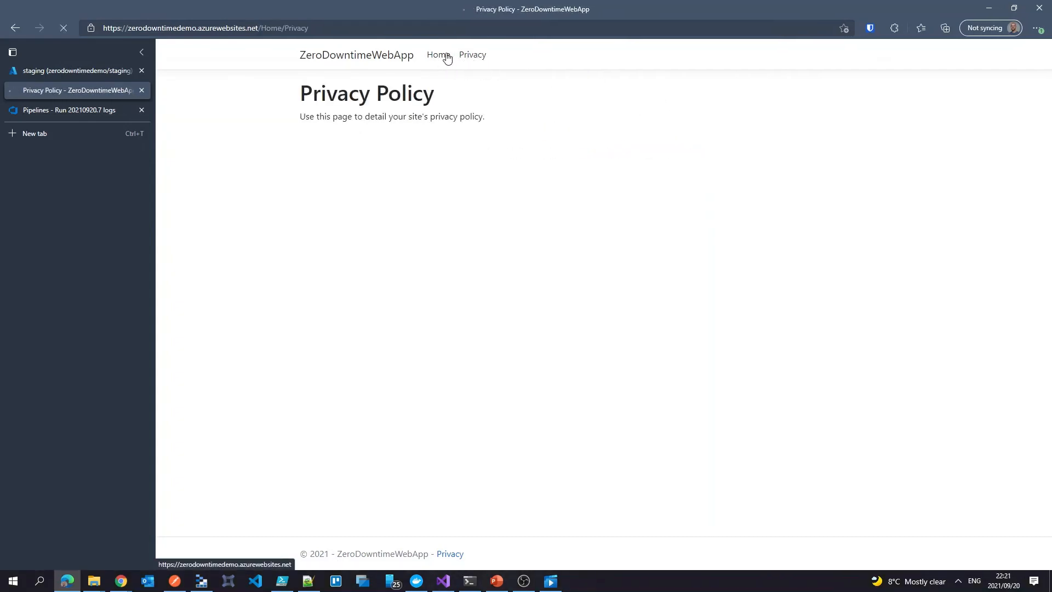
click(436, 59)
click(475, 59)
click(440, 59)
click(469, 60)
Check the job progress of run 20210920.7, then recheck the production Home and Privacy pages for the extra privacy heading
click(72, 109)
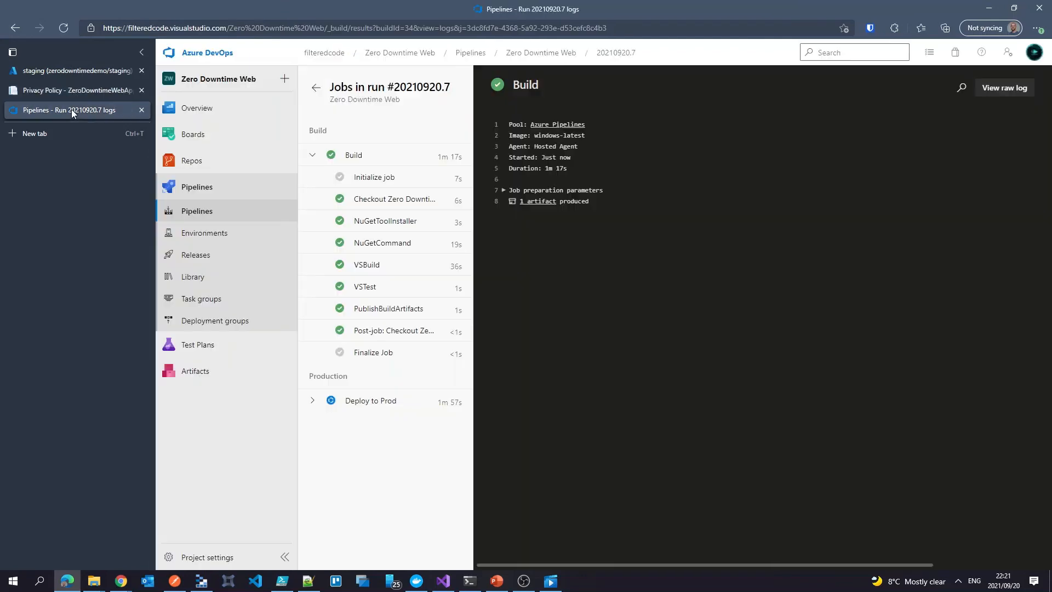
click(97, 91)
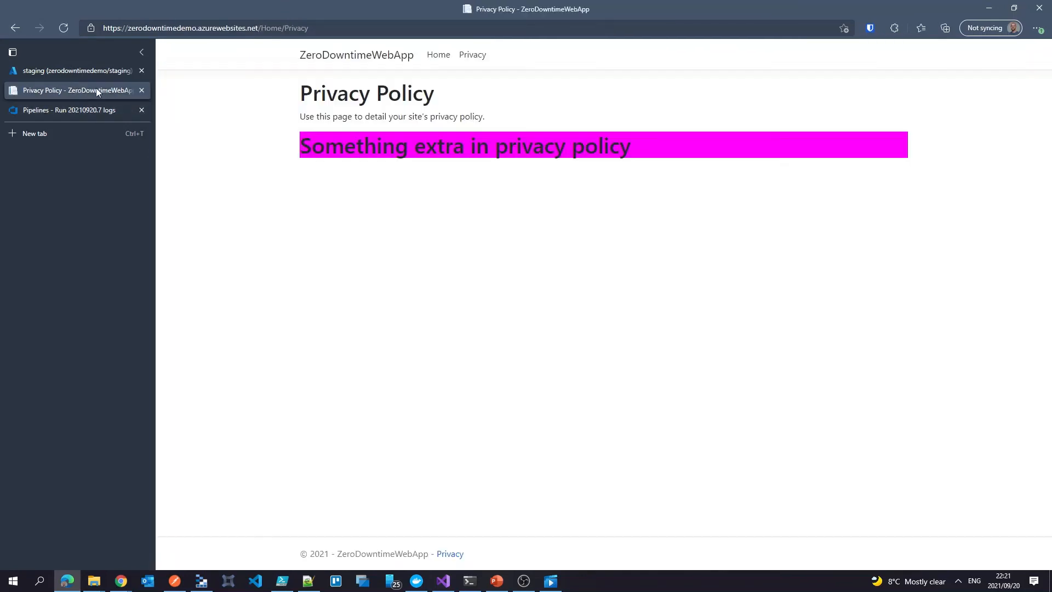
click(443, 56)
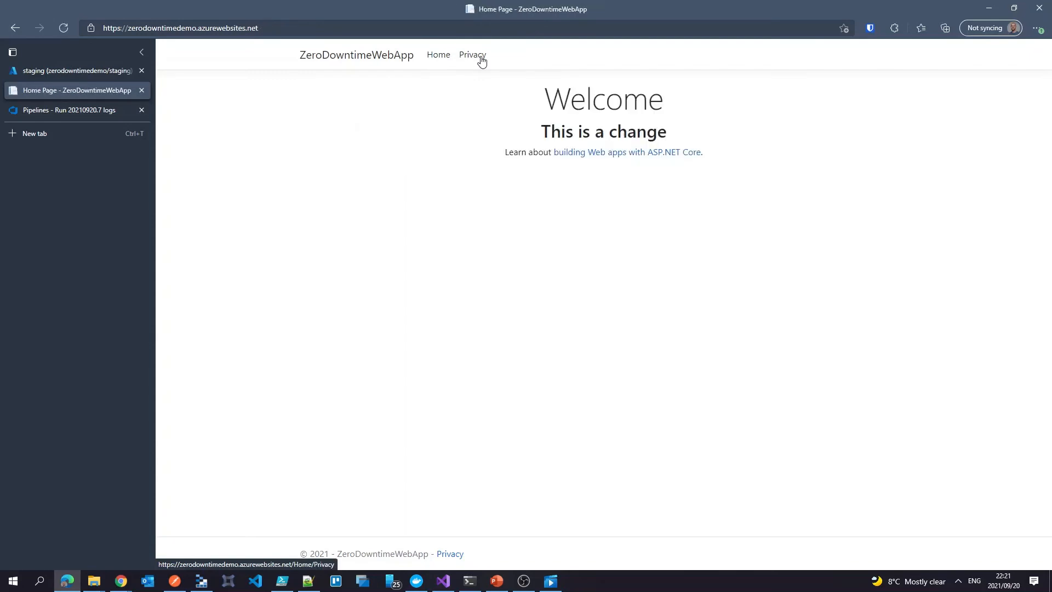
click(463, 58)
click(441, 62)
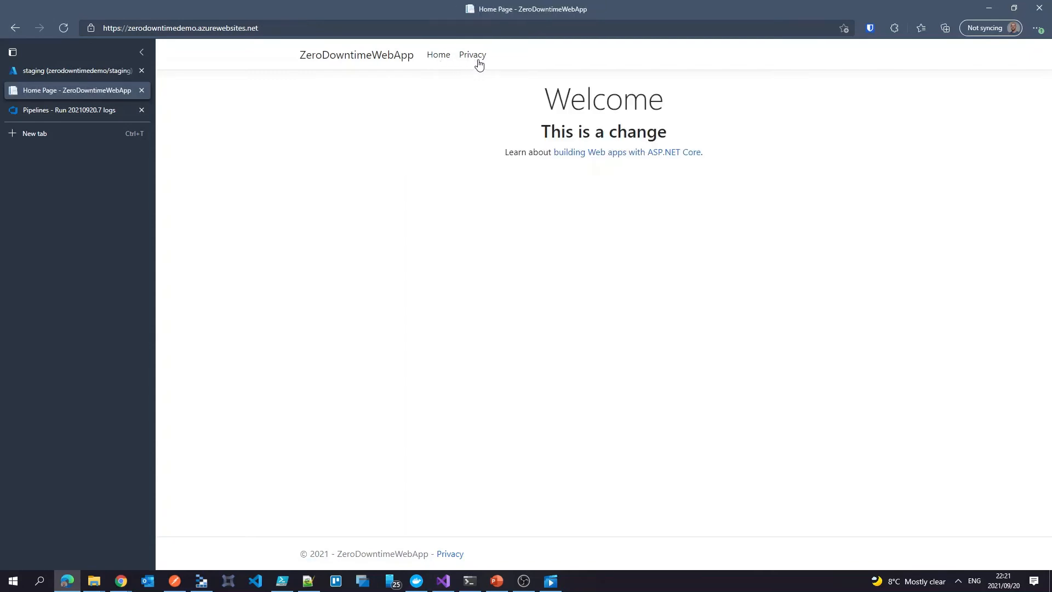
click(477, 60)
click(440, 59)
click(467, 58)
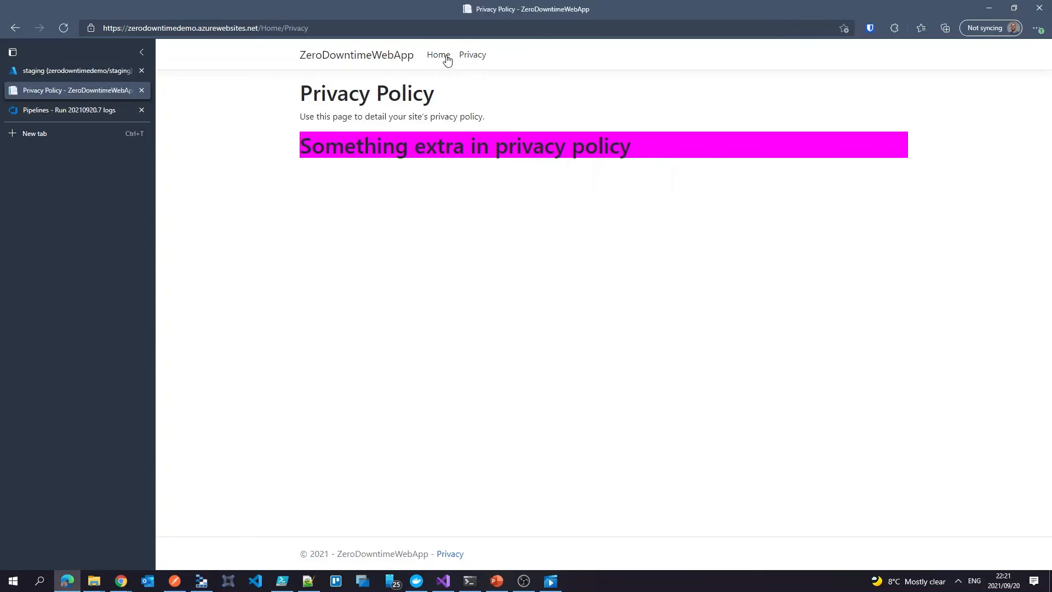
click(447, 59)
click(479, 61)
drag(628, 140, 275, 155)
click(276, 155)
Review the PowerShell health log entries covering the deployment period for any downtime, then return to the production Privacy page
click(470, 581)
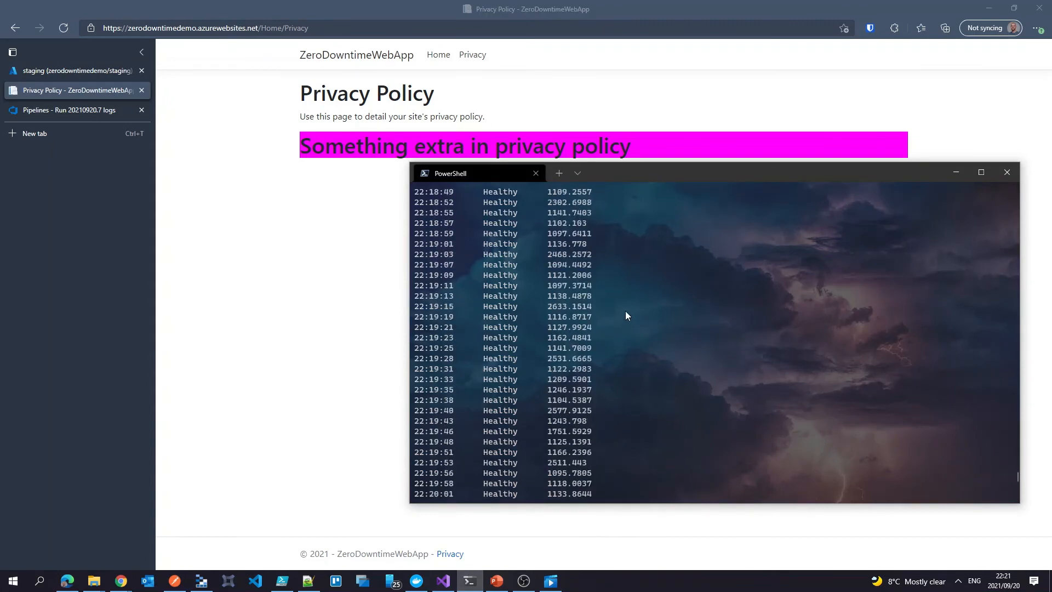
scroll(618, 324, up, 15)
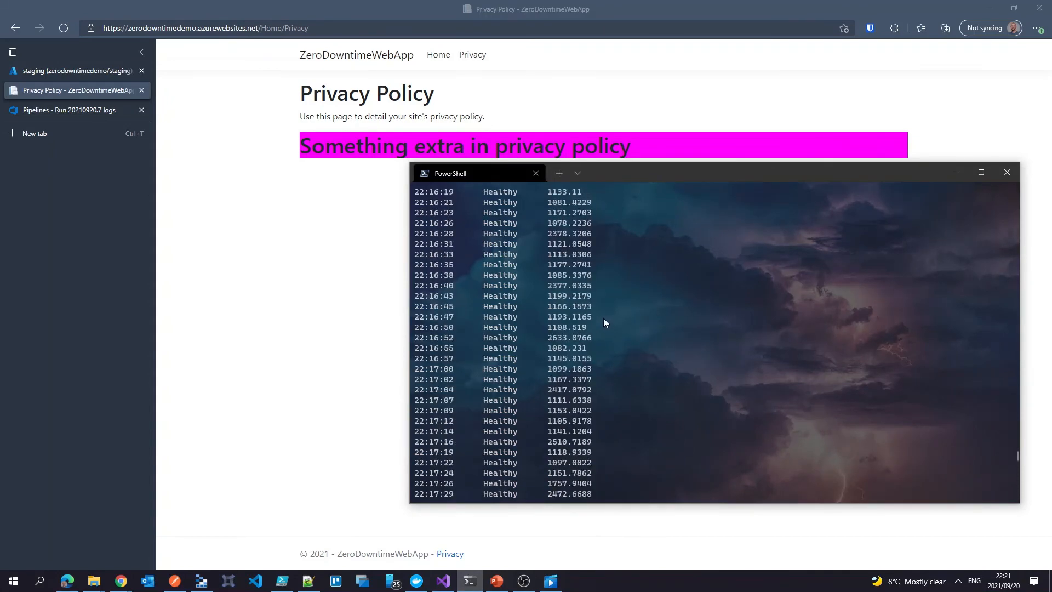
scroll(594, 336, down, 15)
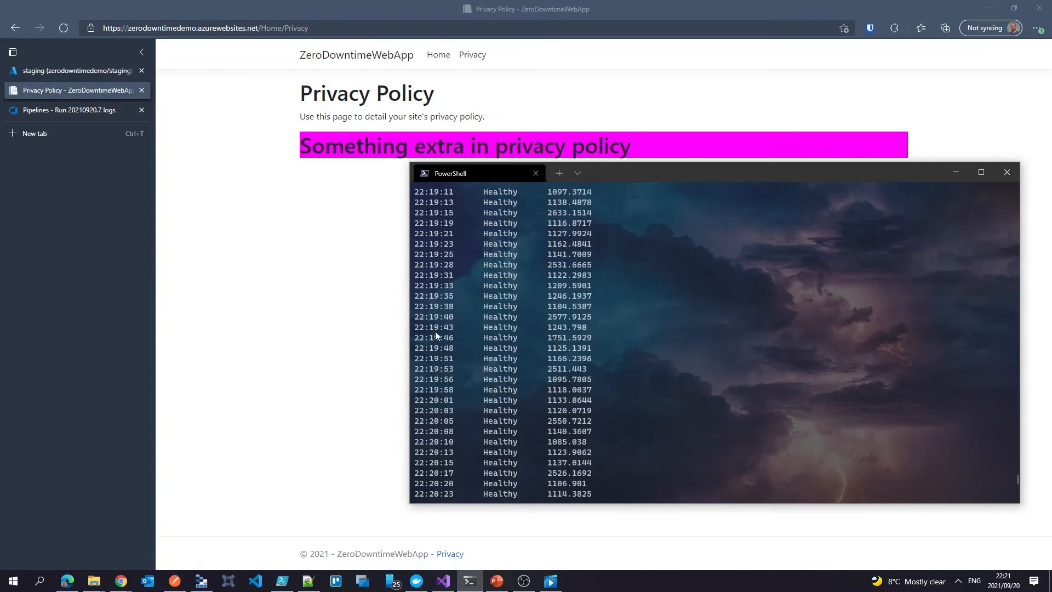
click(309, 271)
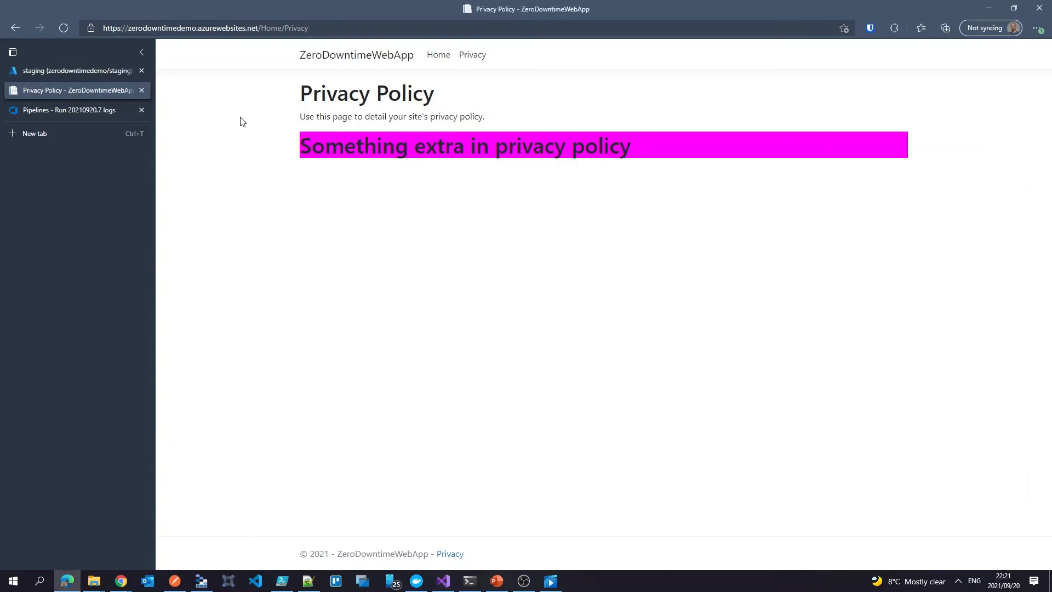
Open the staging slot's site at zerodowntimedemo-staging.azurewebsites.net and examine the content of its Home and Privacy pages
click(192, 29)
click(196, 29)
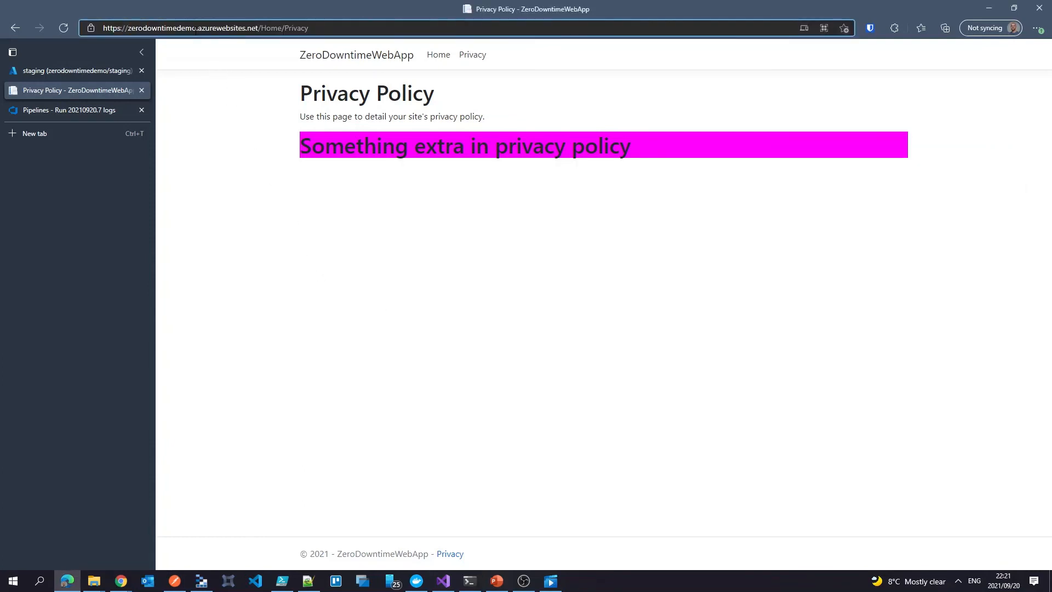
text(-staging)
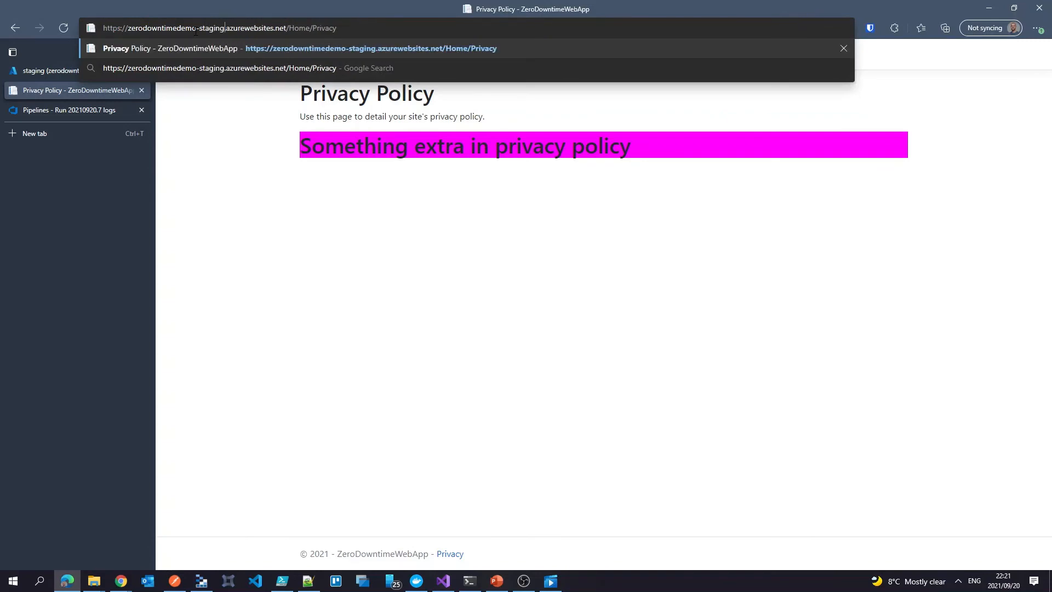
key(Return)
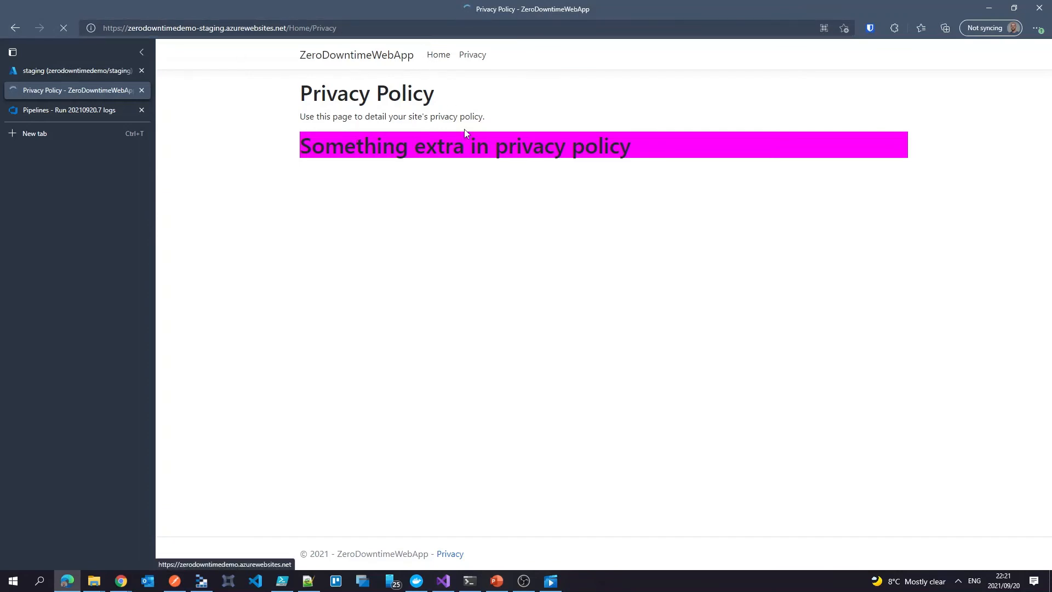
click(433, 71)
drag(509, 143, 695, 129)
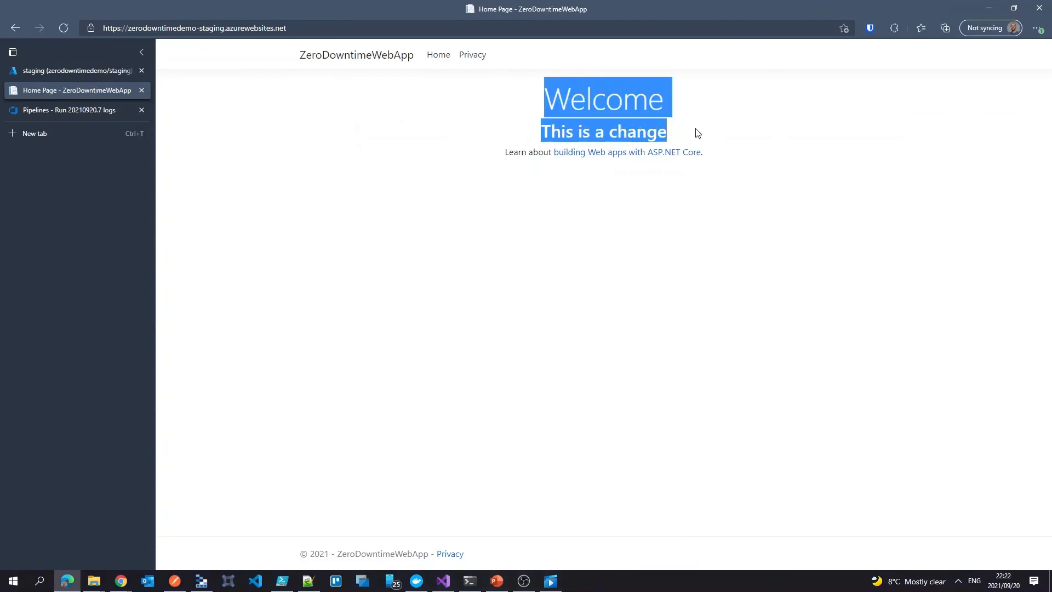
click(695, 129)
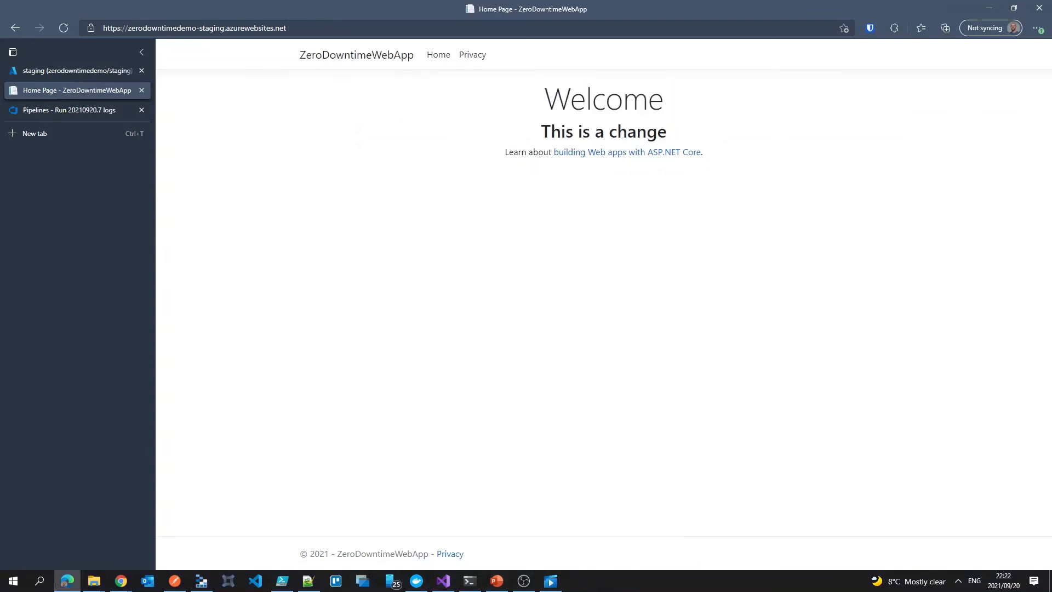
click(474, 55)
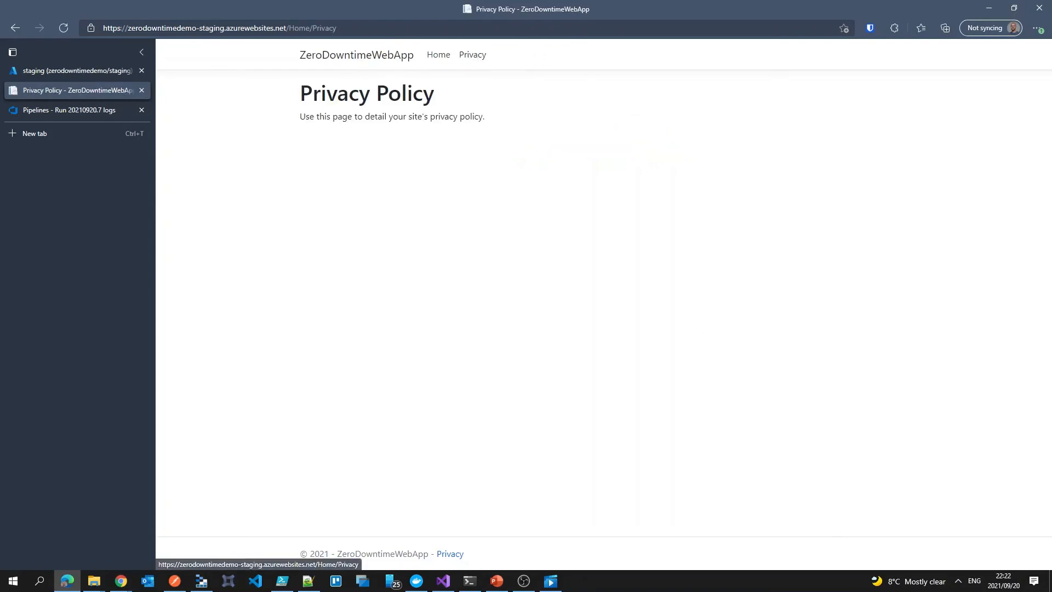